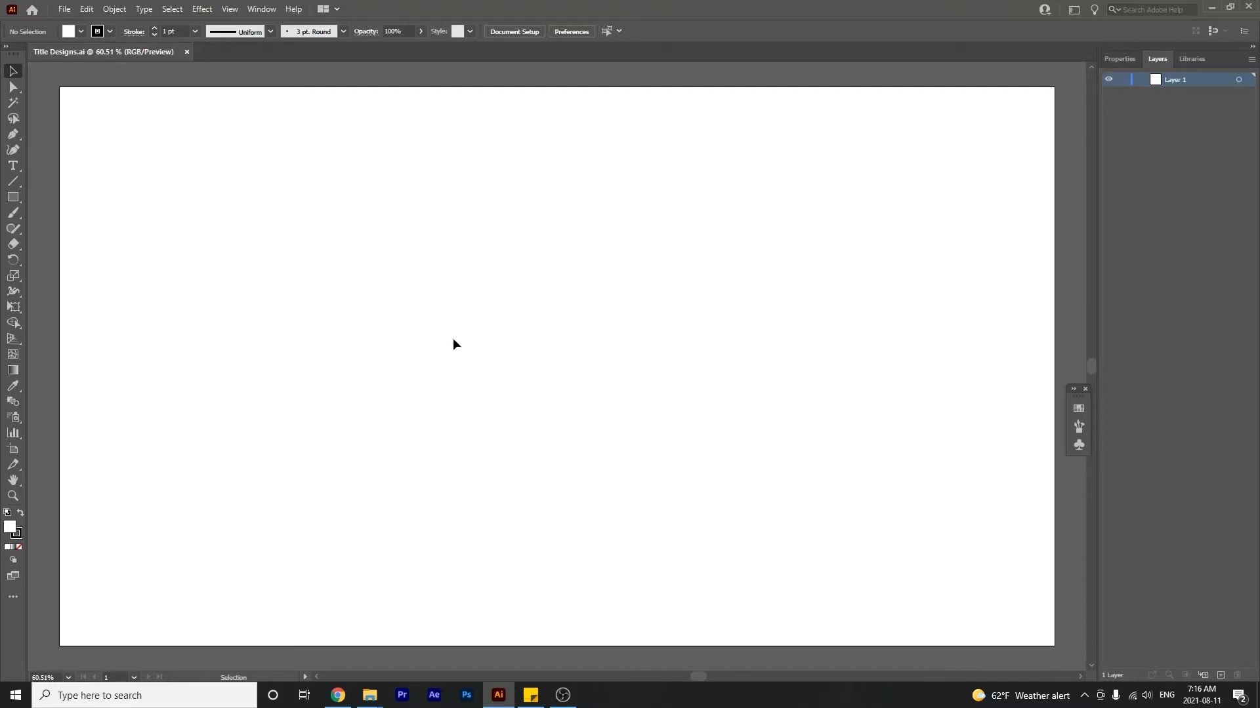
Step: Set the document grid to a gridline every 72 px with 1 subdivision in the Guides & Grid preferences
{"action": "left_click", "coordinate": [86, 9]}
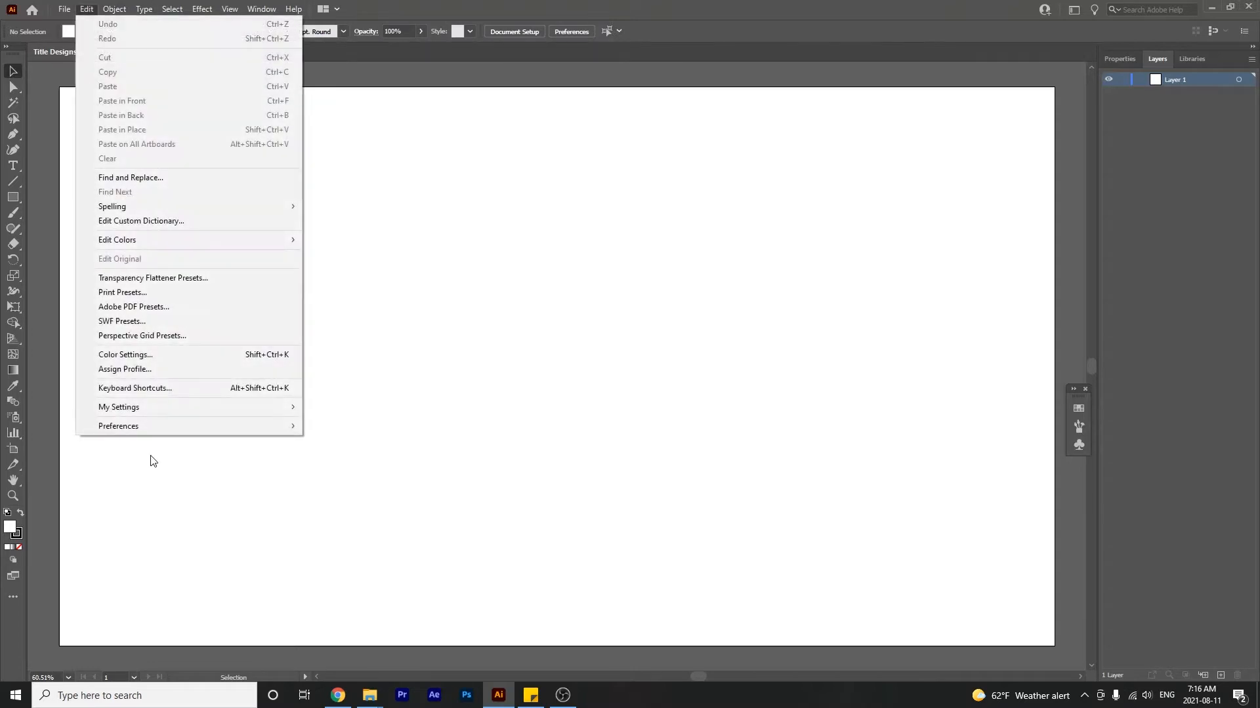
{"action": "mouse_move", "coordinate": [191, 424]}
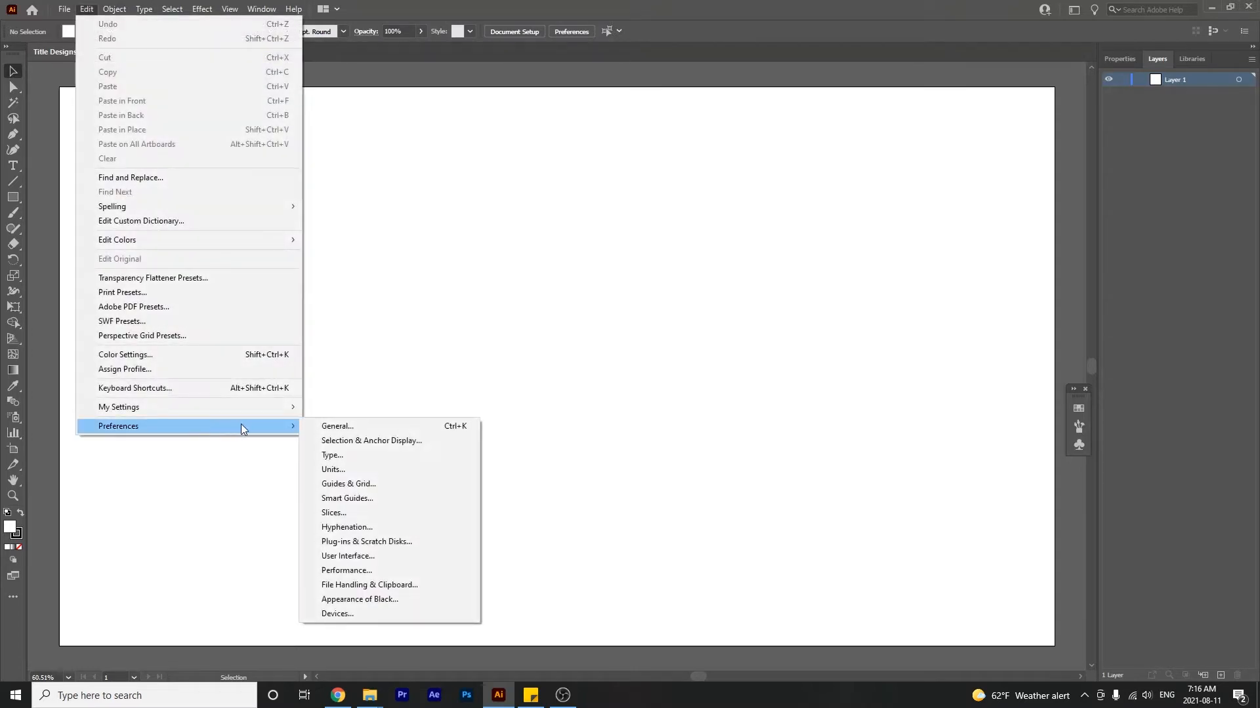
{"action": "left_click", "coordinate": [422, 491]}
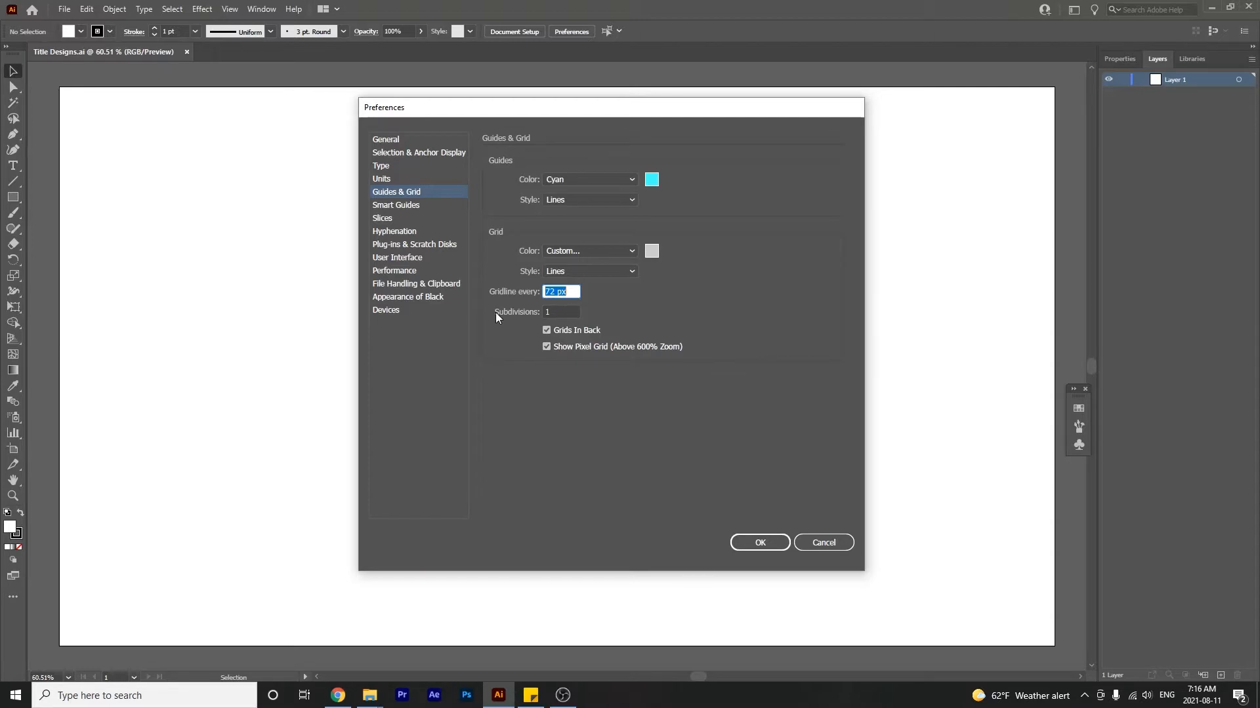
{"action": "left_click", "coordinate": [761, 543]}
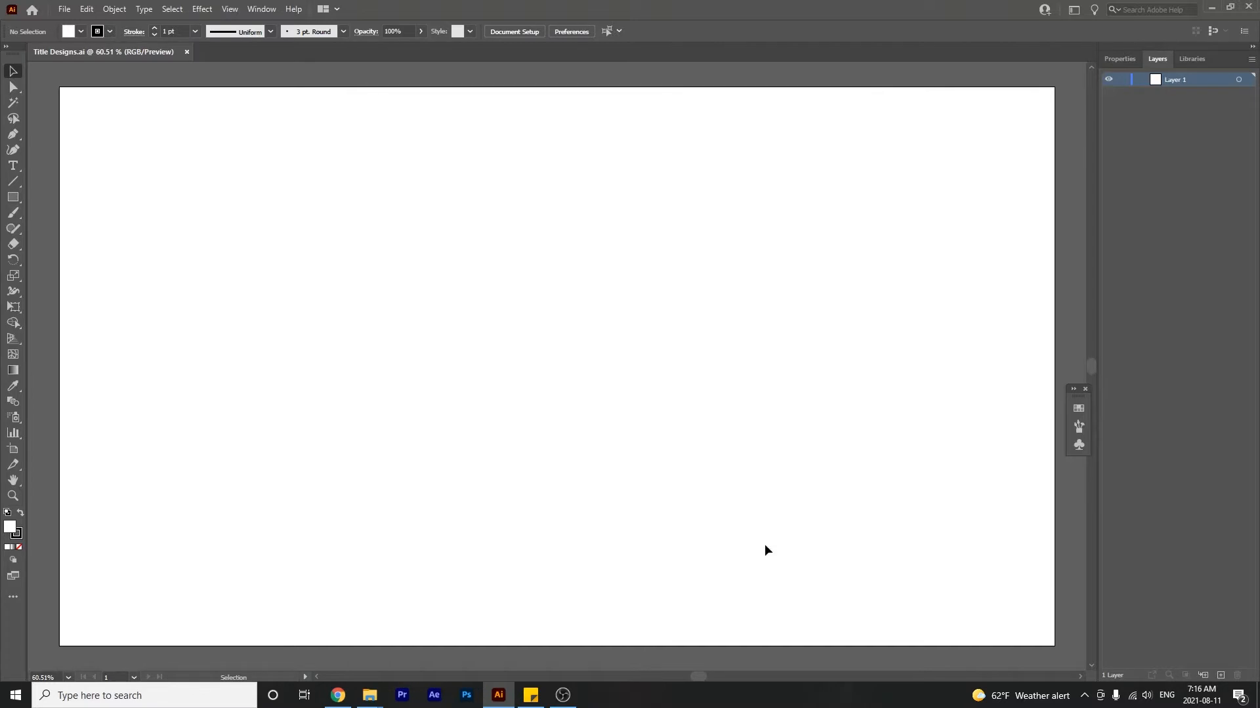
Step: Show the grid and the rulers on the artboard
{"action": "left_click", "coordinate": [229, 9]}
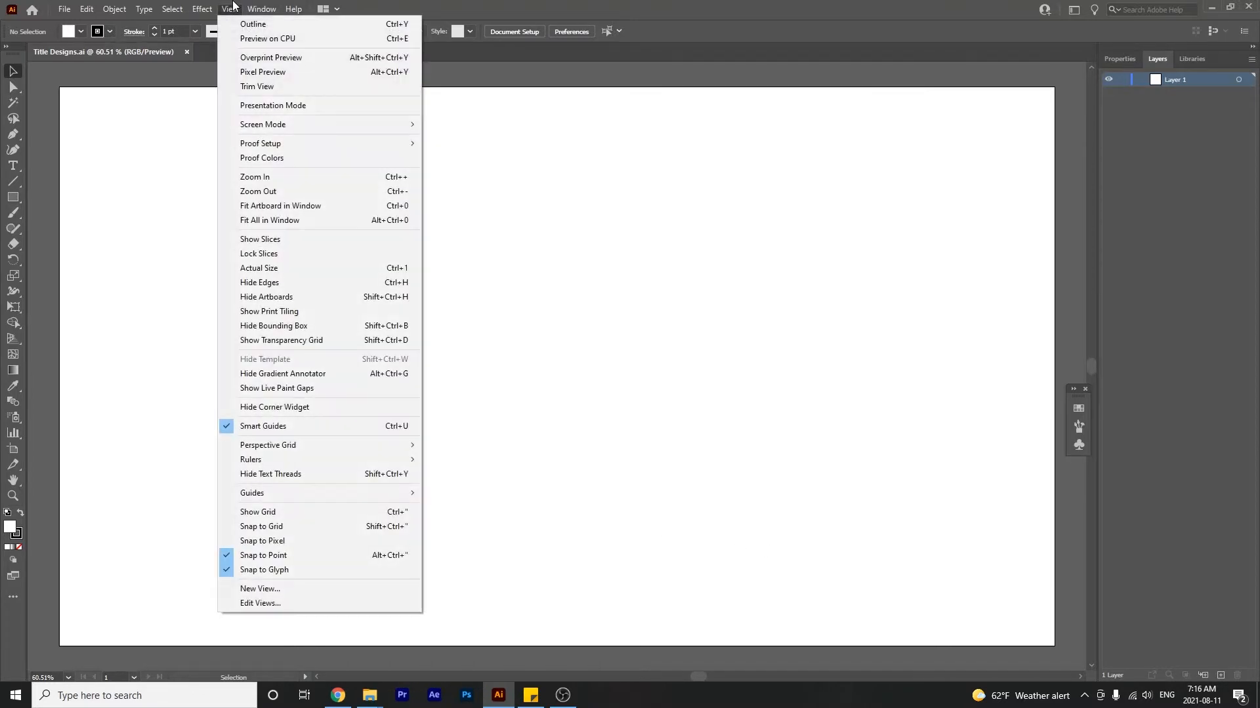
{"action": "left_click", "coordinate": [356, 511]}
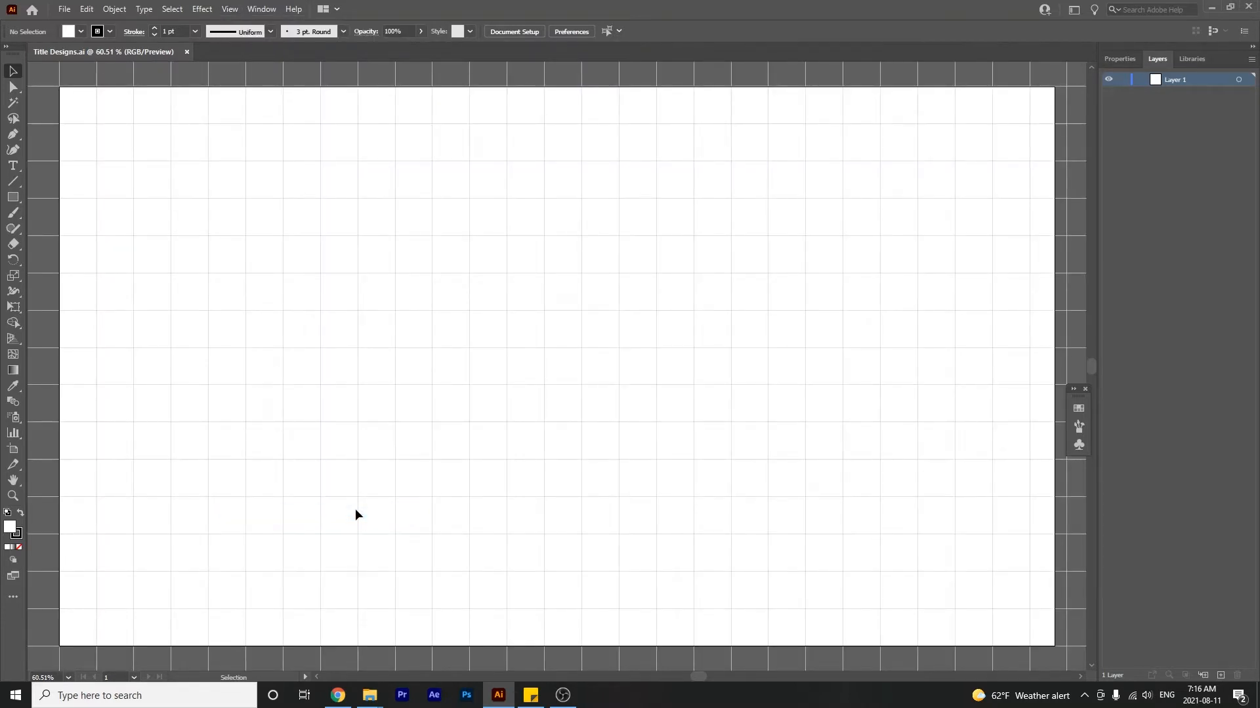
{"action": "key", "text": "a"}
{"action": "key", "text": "ctrl+r"}
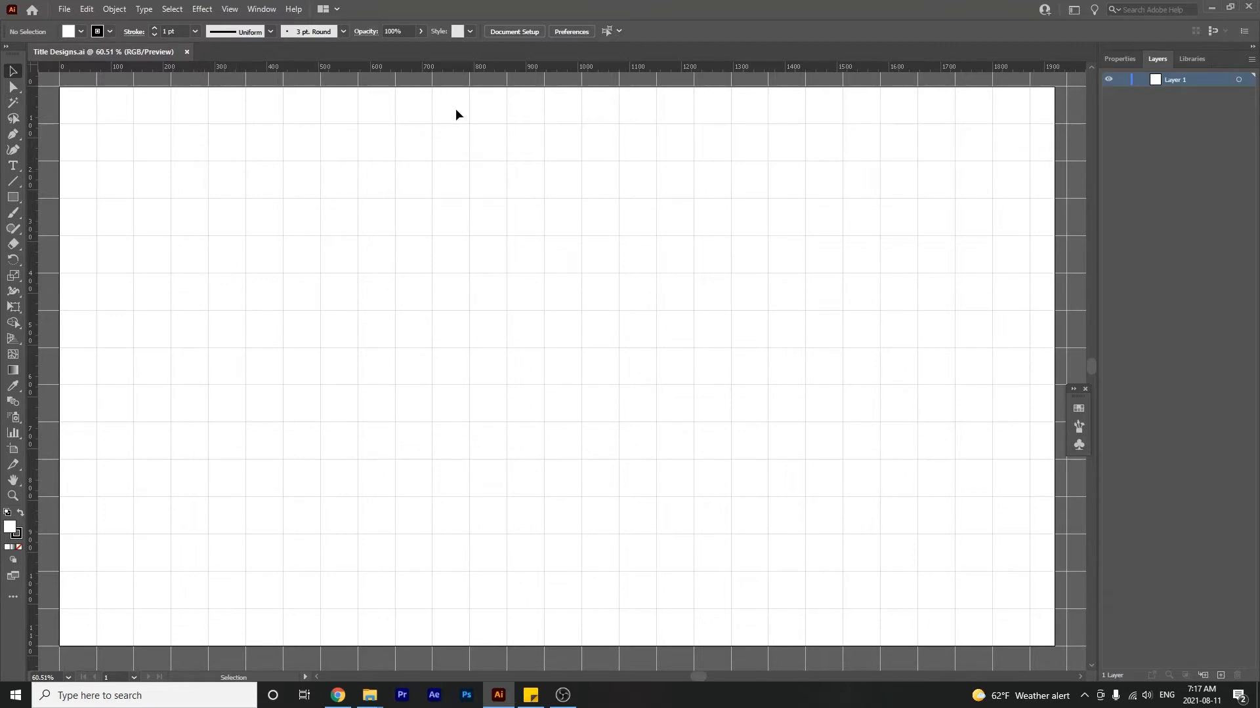
Step: Change the document units to inches in the document setup
{"action": "left_click", "coordinate": [503, 33]}
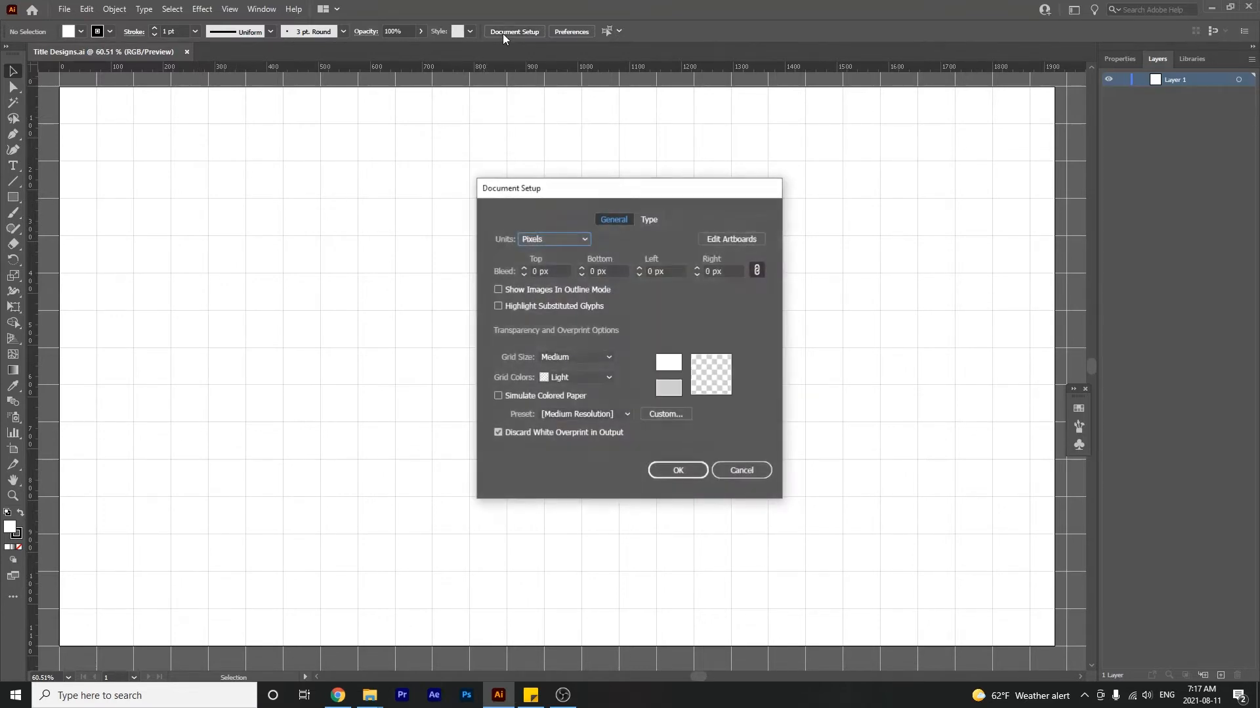
{"action": "left_click", "coordinate": [555, 240]}
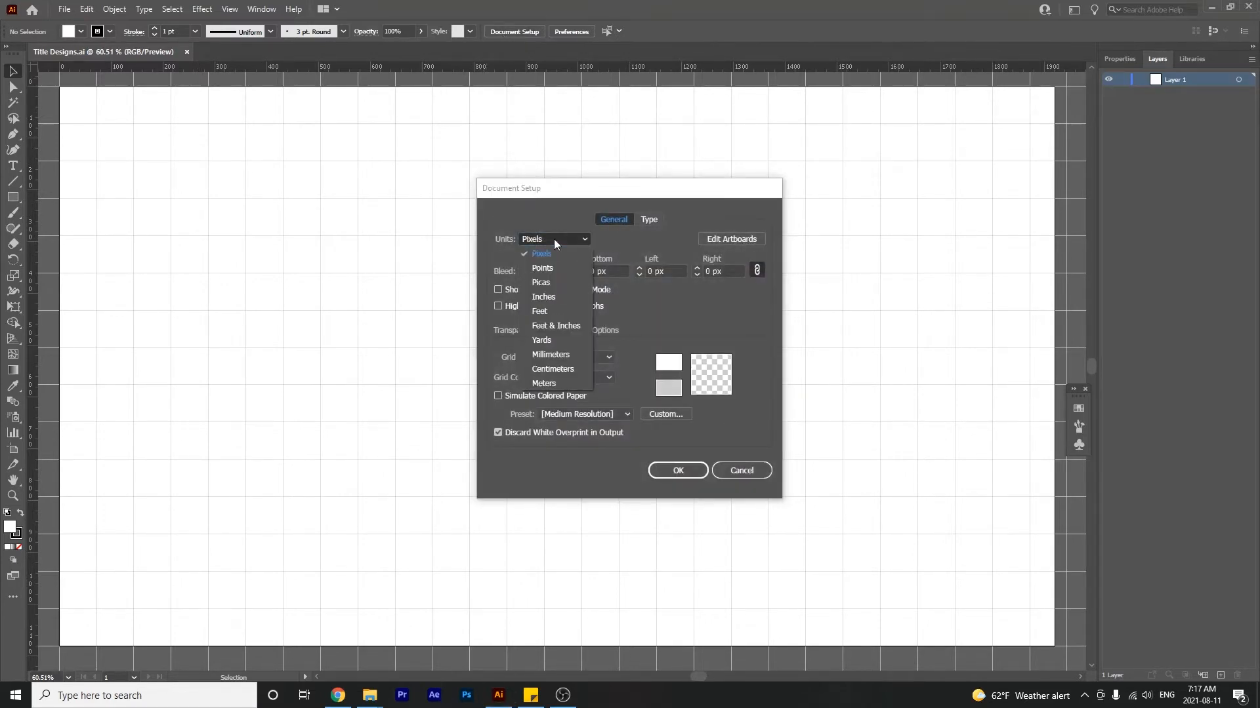
{"action": "left_click", "coordinate": [555, 295]}
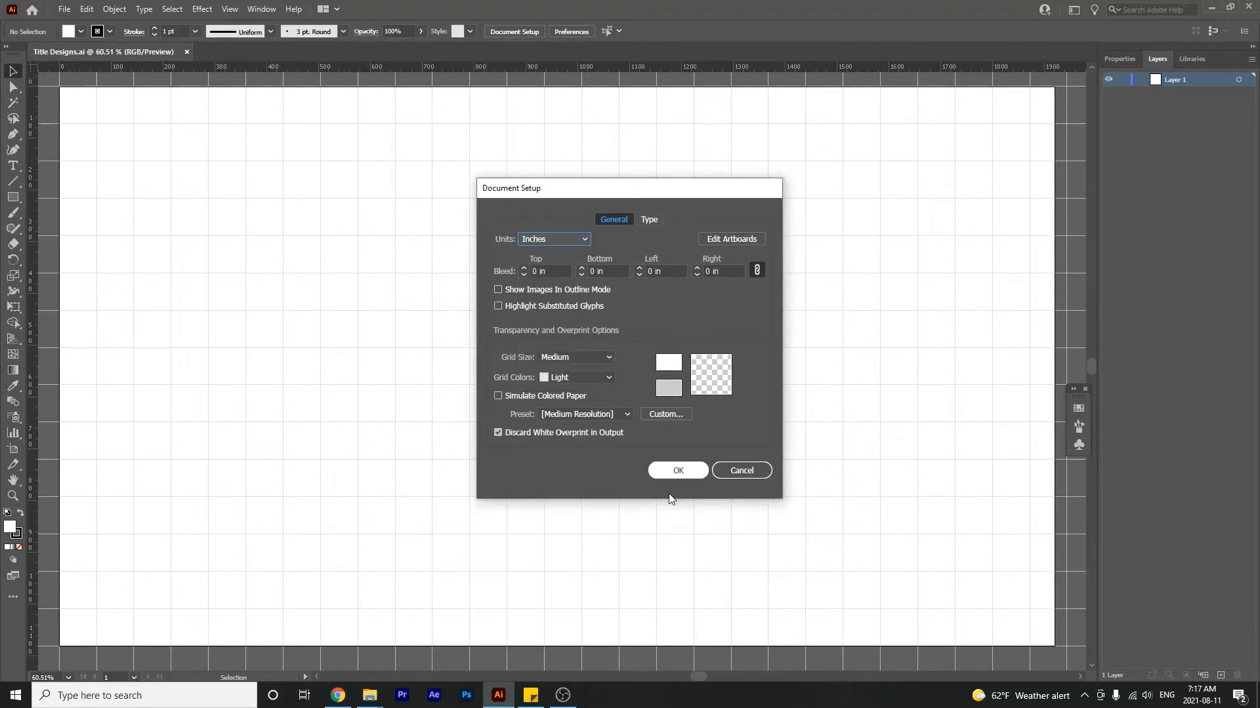
{"action": "left_click", "coordinate": [694, 470]}
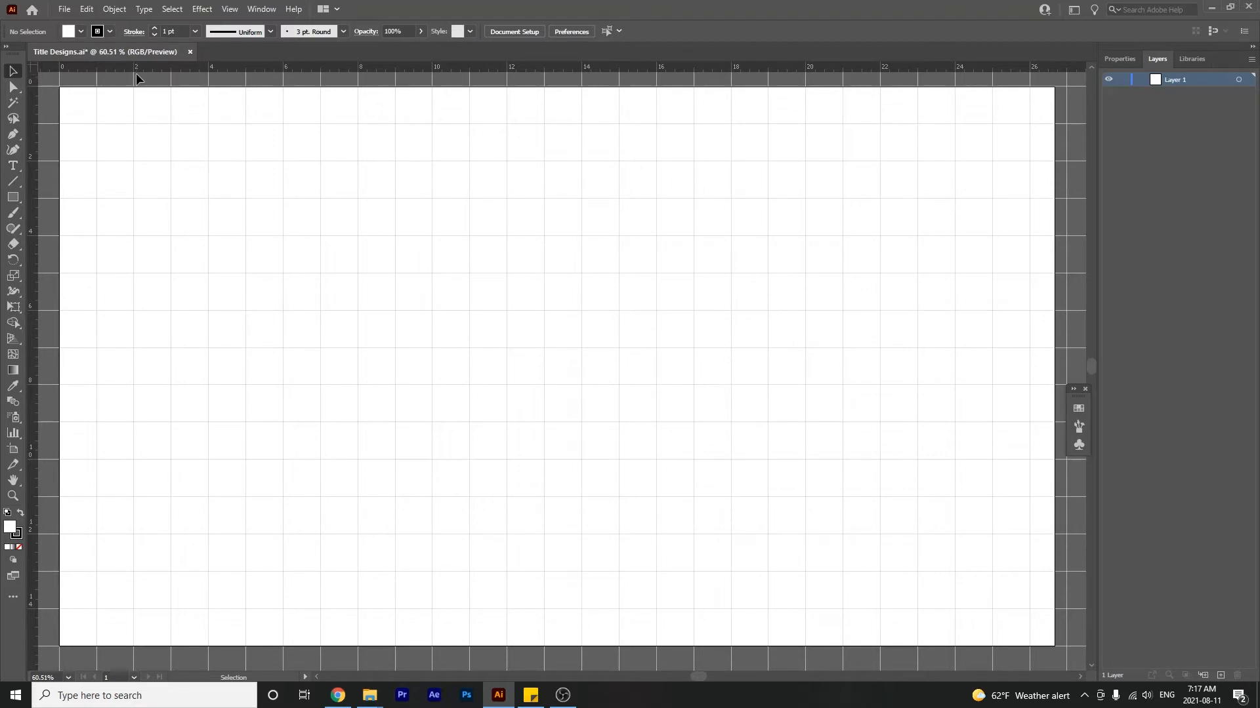
Step: Place a vertical ruler guide on the gridline about 1 in from the artboard's left edge
{"action": "key", "text": "z"}
{"action": "left_click_drag", "start_coordinate": [135, 84], "coordinate": [429, 250]}
{"action": "key", "text": "space"}
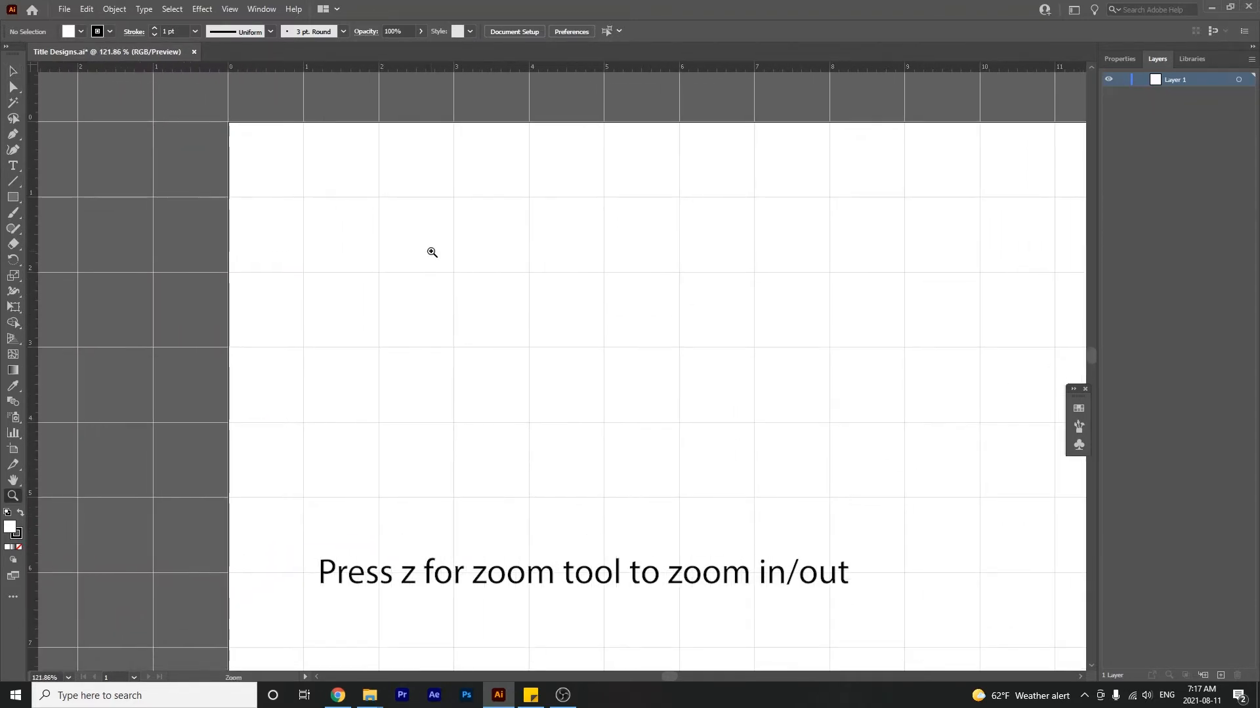
{"action": "left_click", "coordinate": [364, 291]}
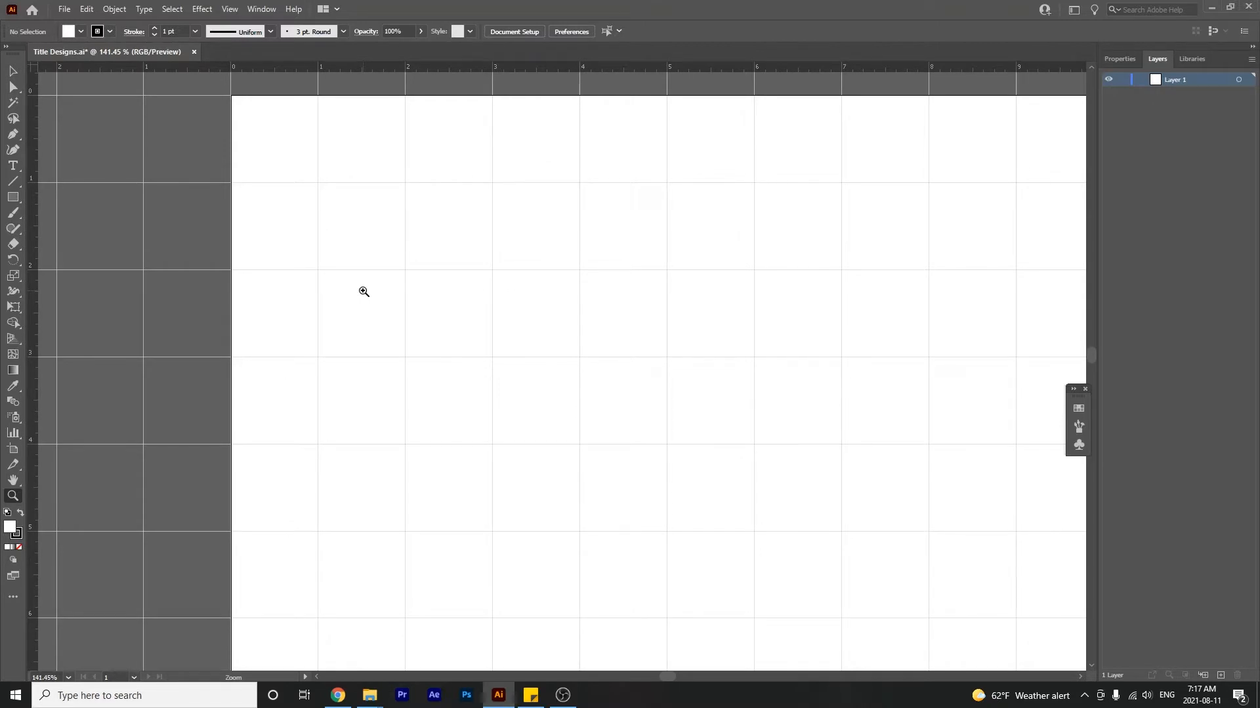
{"action": "key", "text": "v"}
{"action": "left_click_drag", "start_coordinate": [108, 389], "coordinate": [318, 380]}
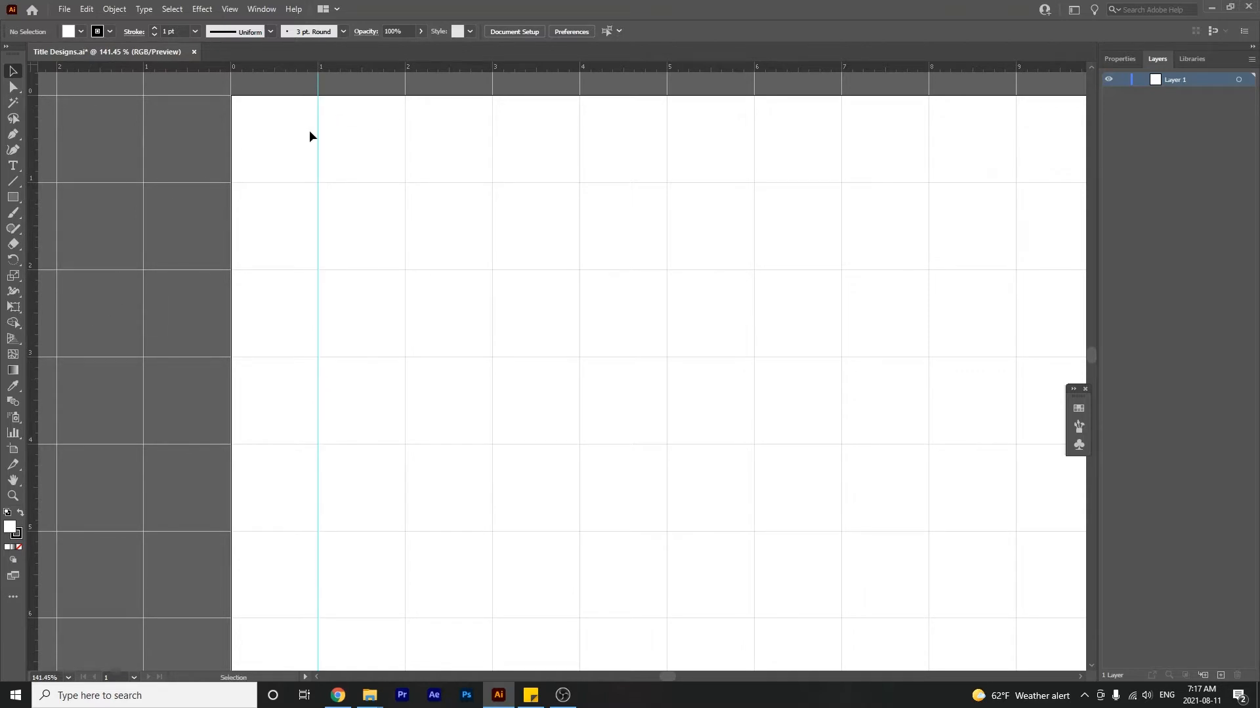
Step: Unlock the guides and move the first vertical guide onto the 1 in gridline
{"action": "key", "text": "z"}
{"action": "left_click_drag", "start_coordinate": [317, 114], "coordinate": [435, 363]}
{"action": "left_click_drag", "start_coordinate": [328, 106], "coordinate": [444, 363]}
{"action": "left_click_drag", "start_coordinate": [405, 290], "coordinate": [459, 343]}
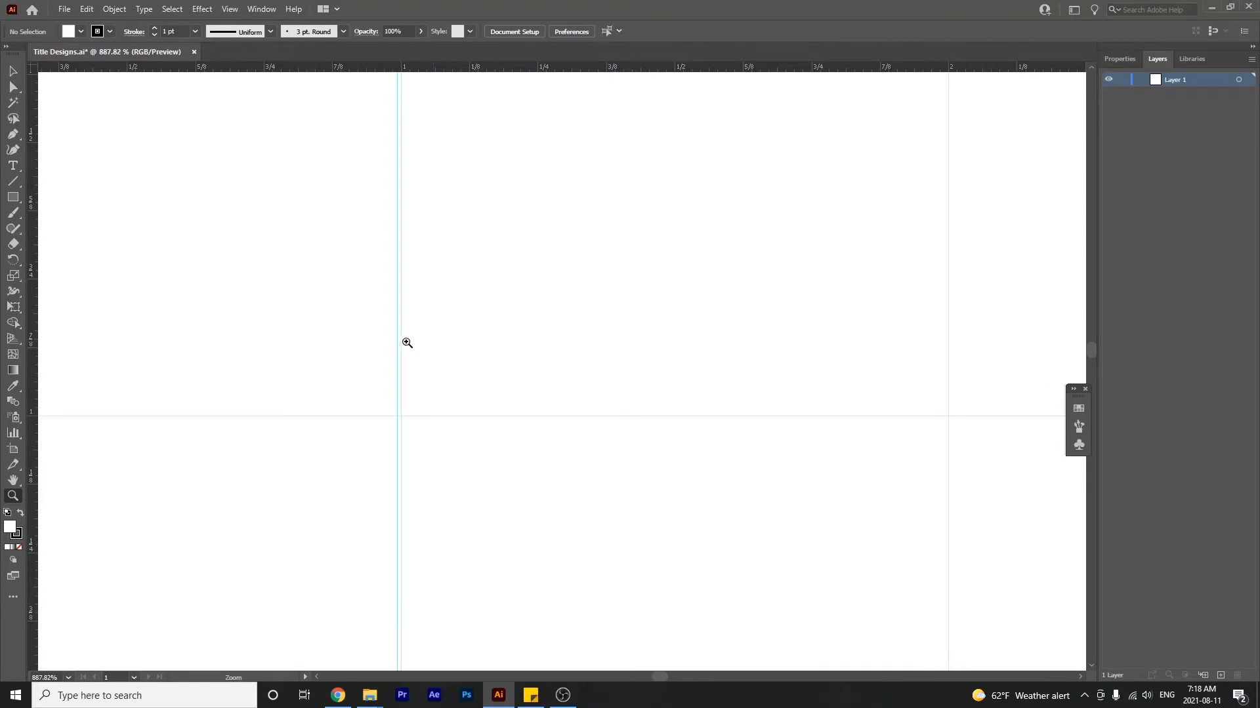
{"action": "left_click_drag", "start_coordinate": [399, 343], "coordinate": [433, 360]}
{"action": "key", "text": "v"}
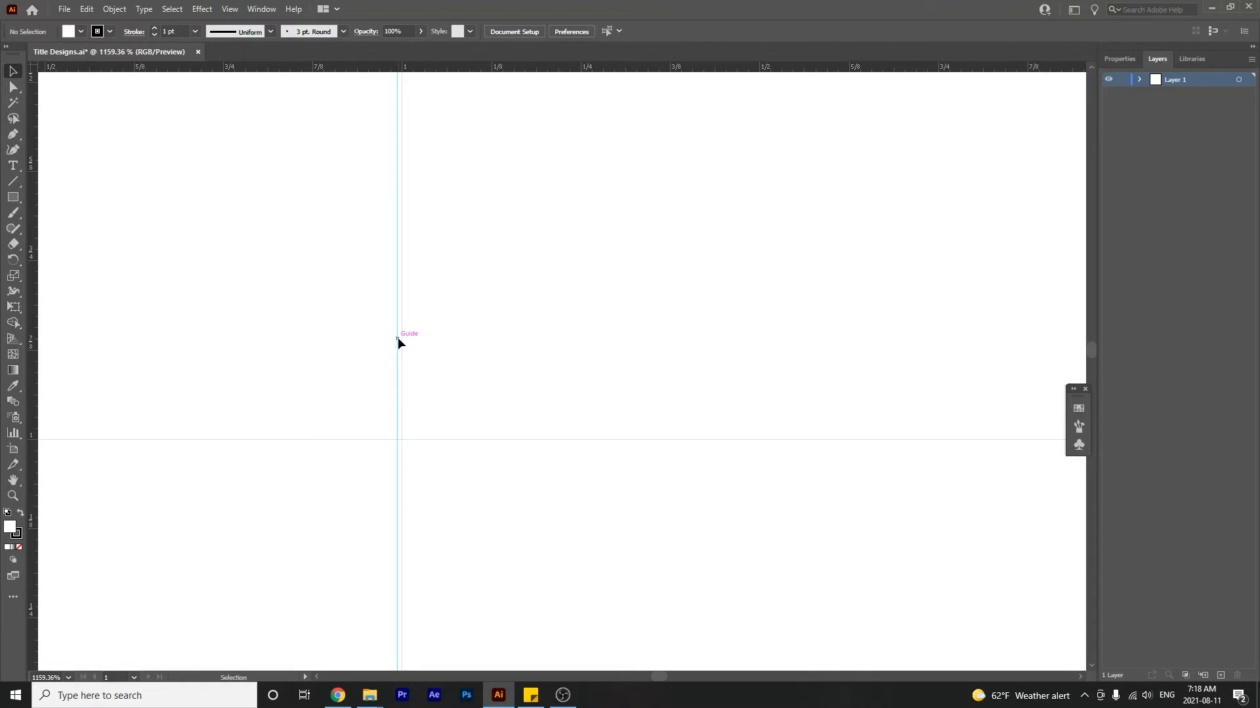
{"action": "left_click", "coordinate": [229, 8]}
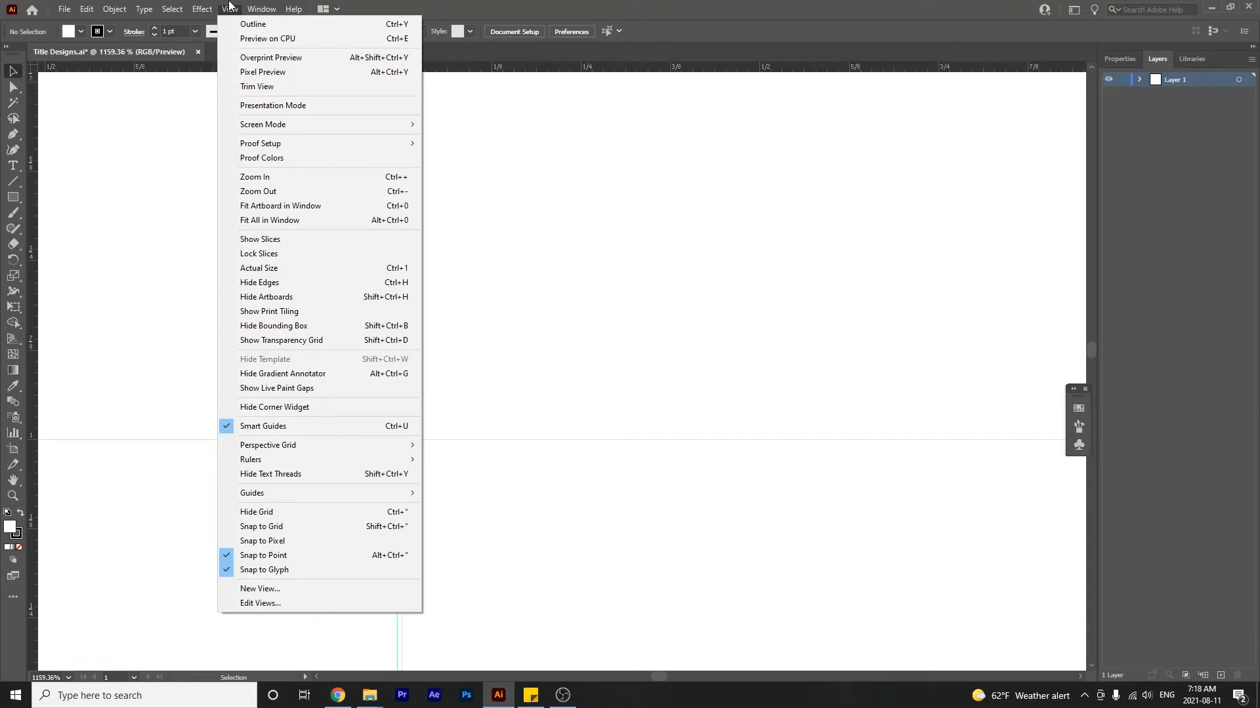
{"action": "mouse_move", "coordinate": [412, 492]}
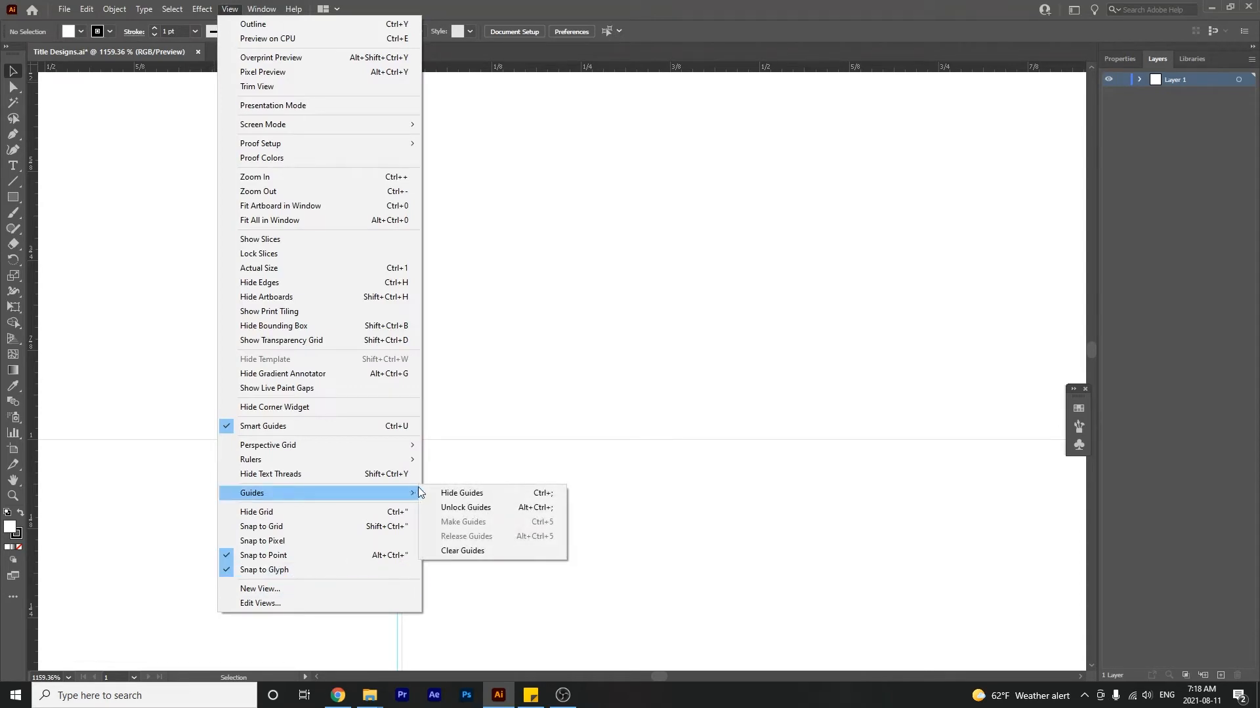
{"action": "left_click", "coordinate": [466, 509]}
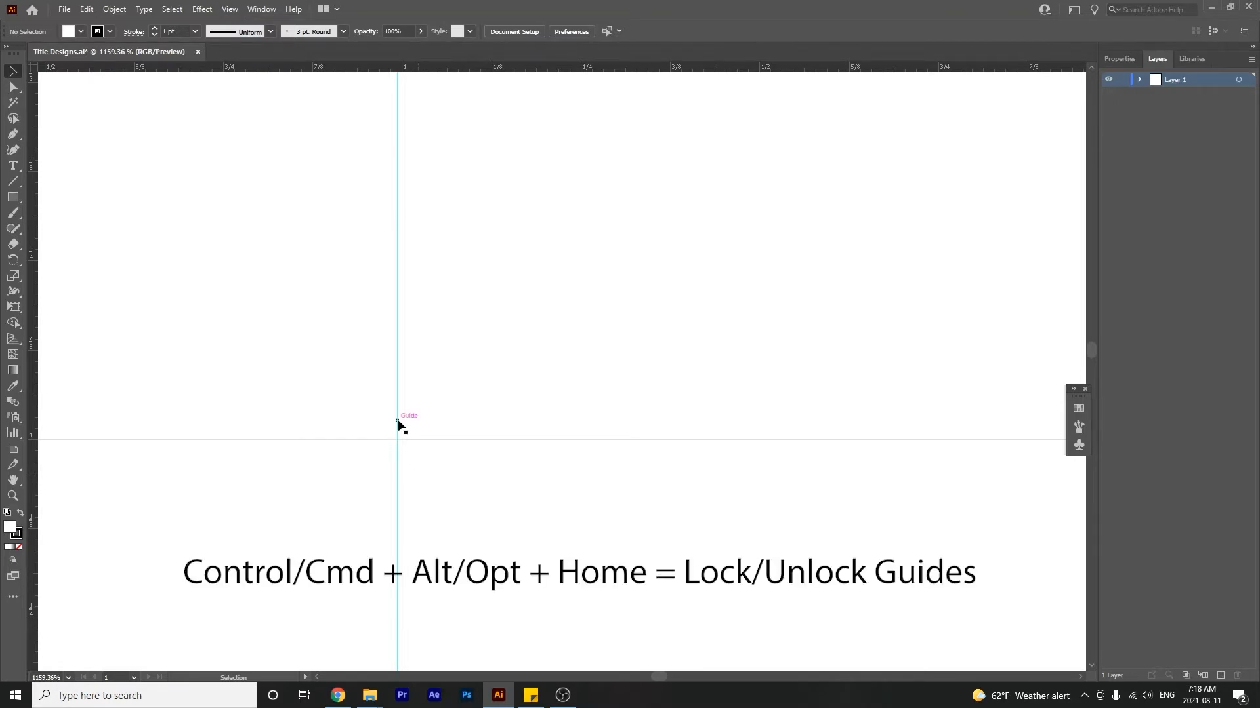
{"action": "left_click_drag", "start_coordinate": [395, 420], "coordinate": [401, 428]}
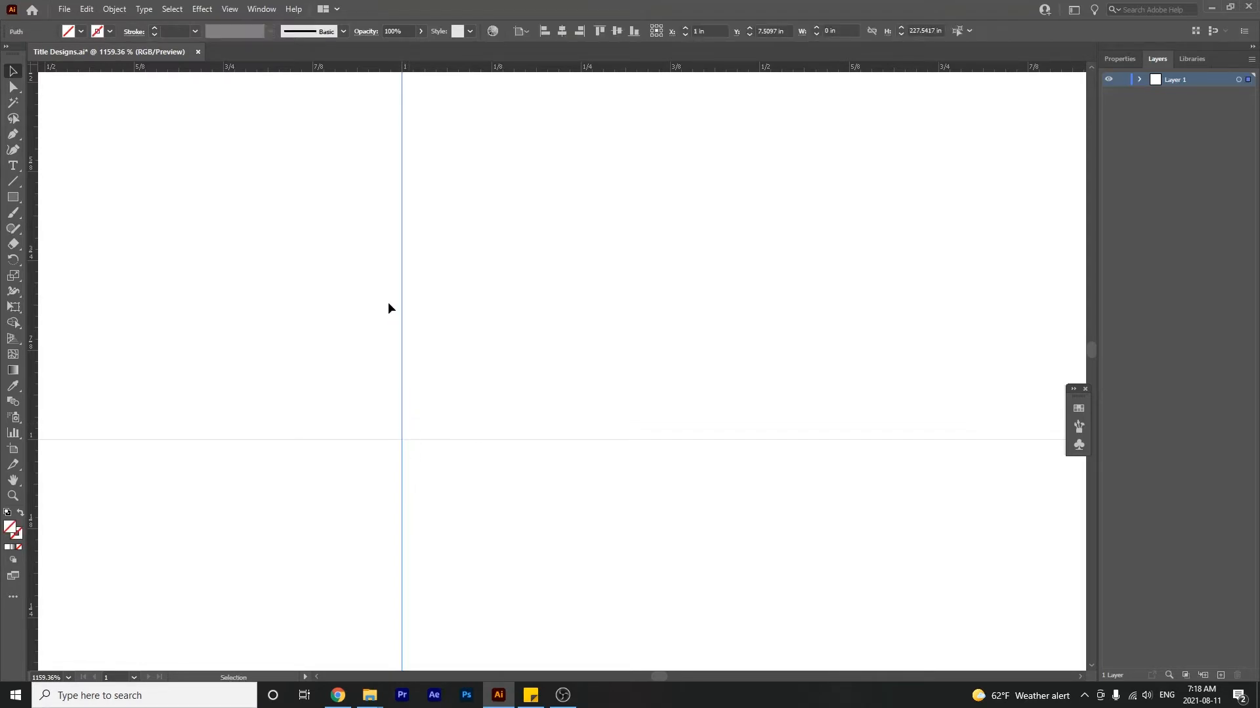
{"action": "key", "text": "z"}
{"action": "left_click_drag", "start_coordinate": [389, 328], "coordinate": [450, 459]}
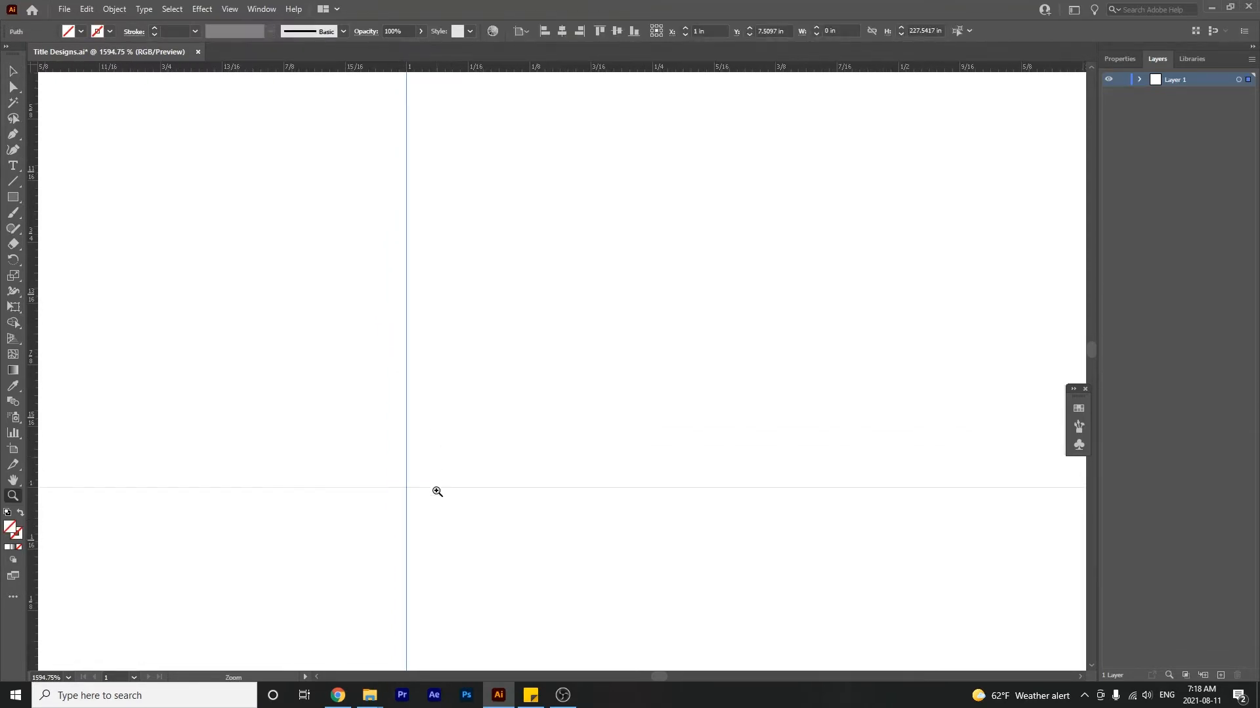
Step: Place a second vertical guide near the 2 in gridline
{"action": "left_click_drag", "start_coordinate": [441, 568], "coordinate": [317, 374]}
{"action": "left_click_drag", "start_coordinate": [396, 486], "coordinate": [297, 372]}
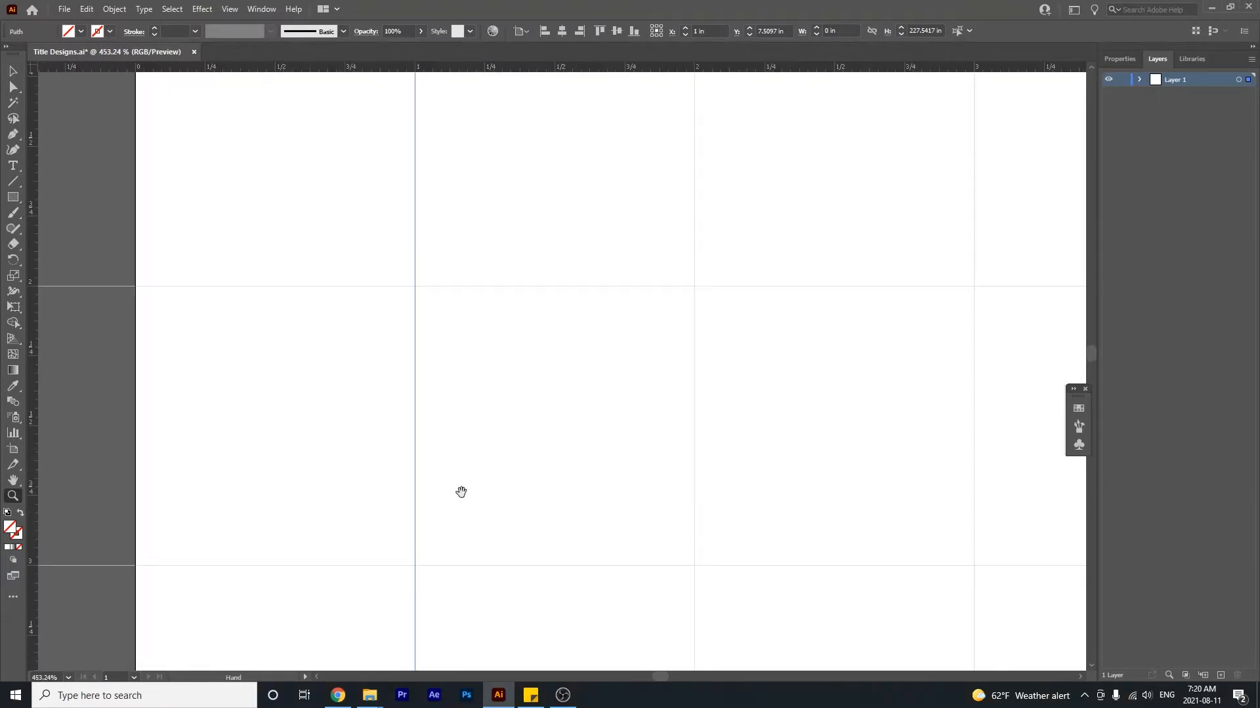
{"action": "left_click_drag", "start_coordinate": [458, 492], "coordinate": [495, 392]}
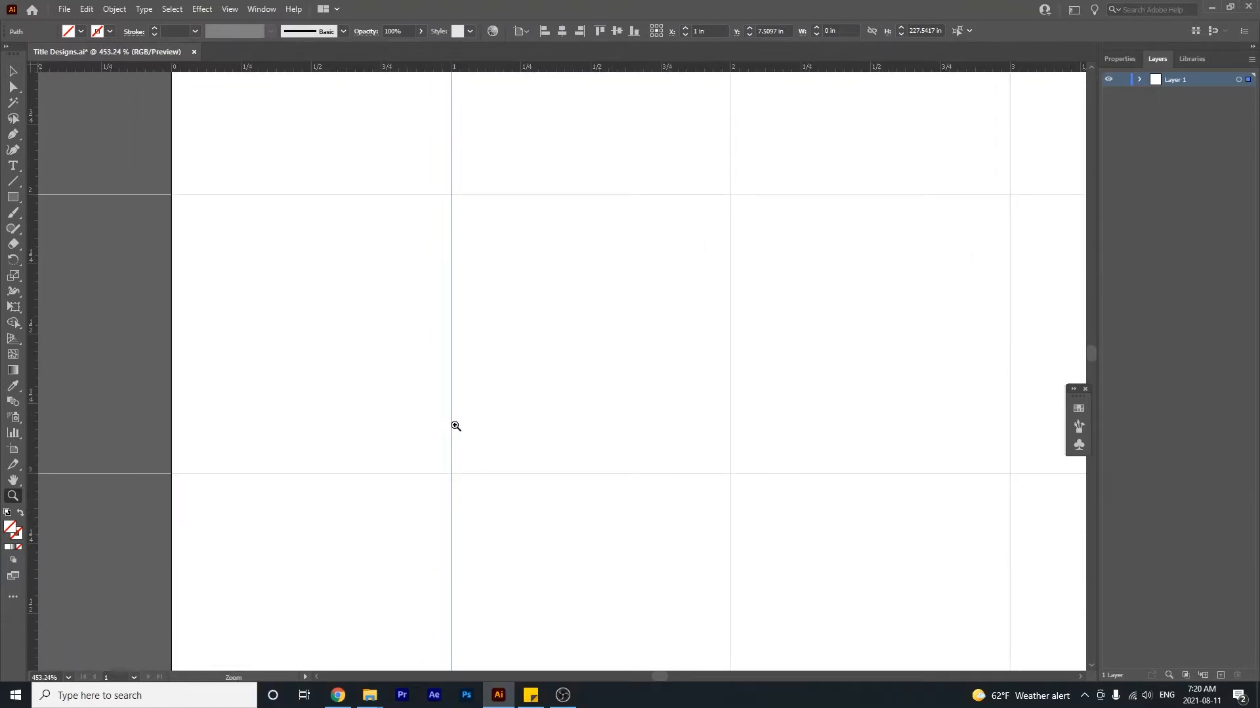
{"action": "key", "text": "v"}
{"action": "left_click_drag", "start_coordinate": [36, 423], "coordinate": [731, 508]}
Step: Fine-tune the second vertical guide until it sits exactly at X 2 in on its gridline
{"action": "key", "text": "z"}
{"action": "left_click_drag", "start_coordinate": [723, 382], "coordinate": [769, 503]}
{"action": "left_click_drag", "start_coordinate": [765, 406], "coordinate": [665, 524]}
{"action": "left_click_drag", "start_coordinate": [555, 482], "coordinate": [605, 517]}
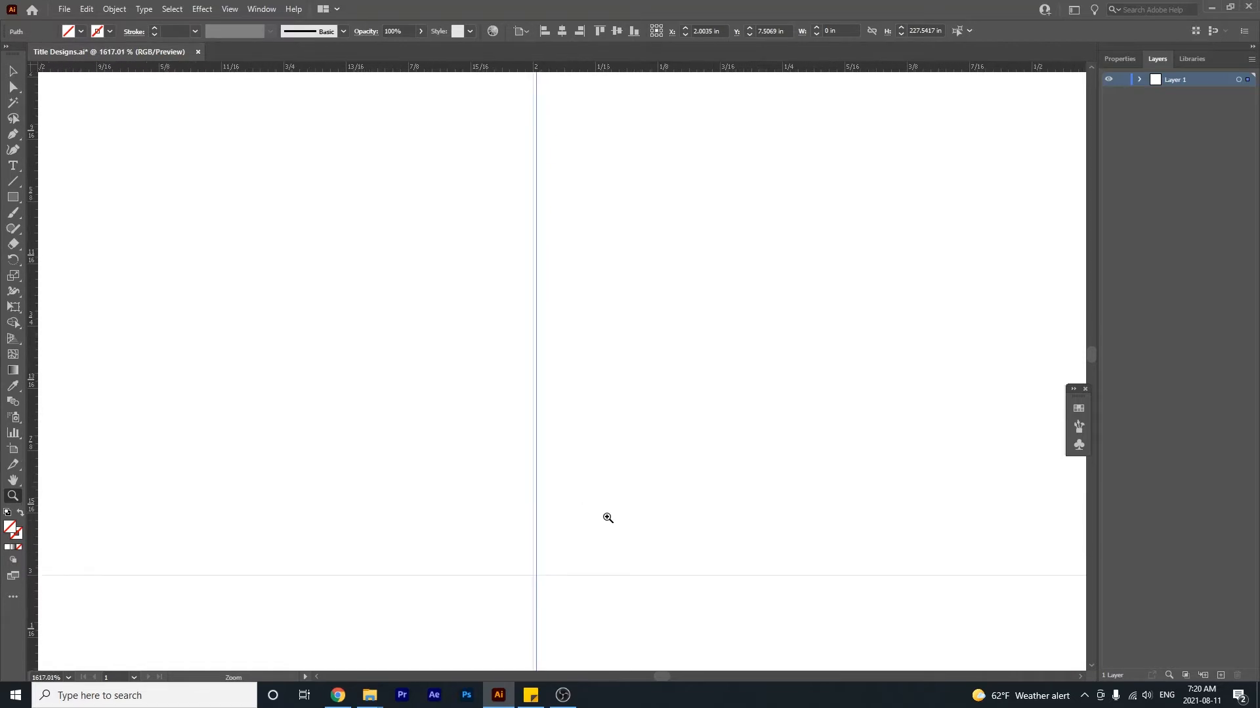
{"action": "key", "text": "v"}
{"action": "left_click_drag", "start_coordinate": [534, 482], "coordinate": [533, 481]}
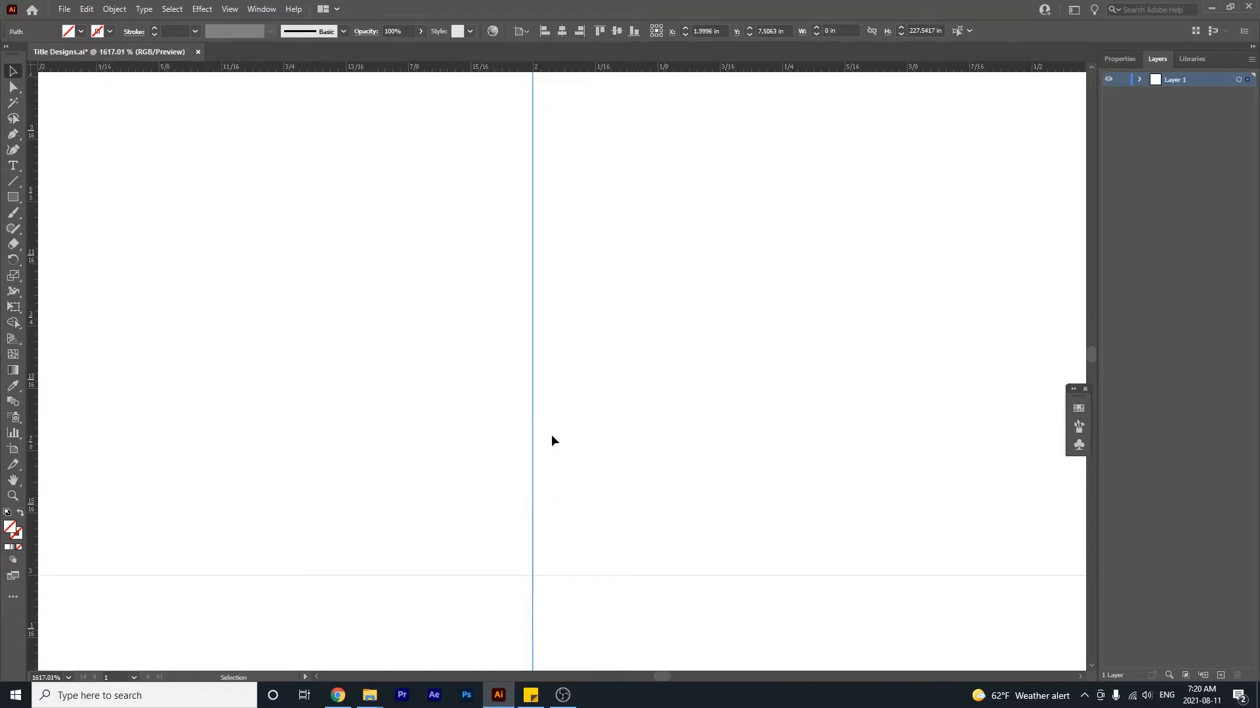
{"action": "key", "text": "z"}
{"action": "left_click_drag", "start_coordinate": [544, 383], "coordinate": [628, 513]}
{"action": "left_click_drag", "start_coordinate": [528, 436], "coordinate": [708, 591]}
{"action": "left_click_drag", "start_coordinate": [535, 487], "coordinate": [613, 545]}
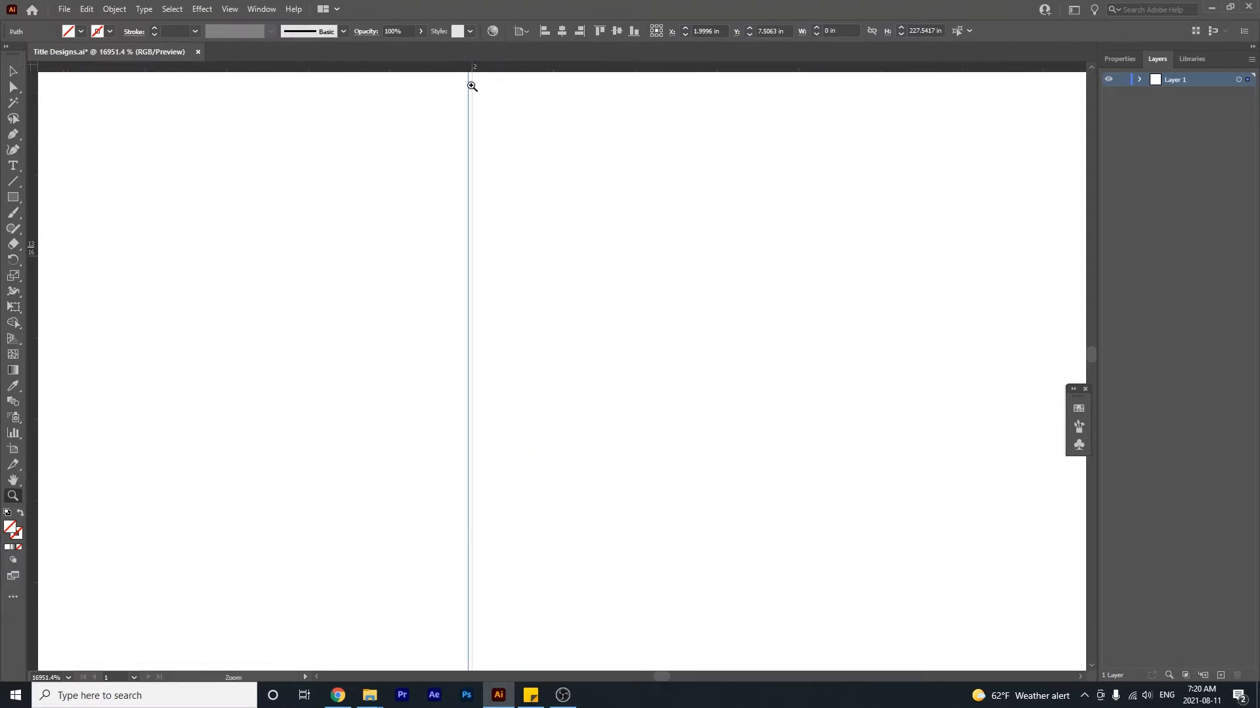
{"action": "key", "text": "v"}
{"action": "left_click_drag", "start_coordinate": [466, 433], "coordinate": [472, 446]}
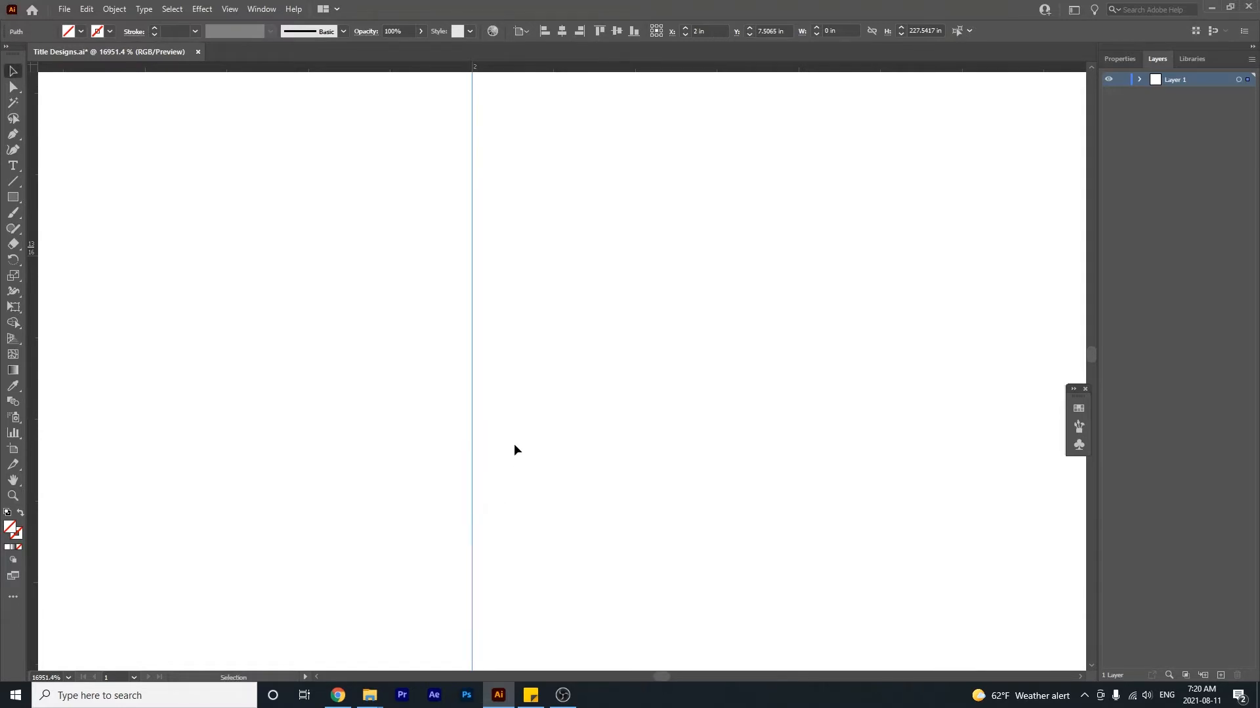
Step: Duplicate the 2 in guide onto the gridline at about 3 in
{"action": "key", "text": "z"}
{"action": "left_click_drag", "start_coordinate": [556, 517], "coordinate": [471, 422]}
{"action": "left_click_drag", "start_coordinate": [614, 504], "coordinate": [495, 373]}
{"action": "left_click_drag", "start_coordinate": [708, 584], "coordinate": [515, 389]}
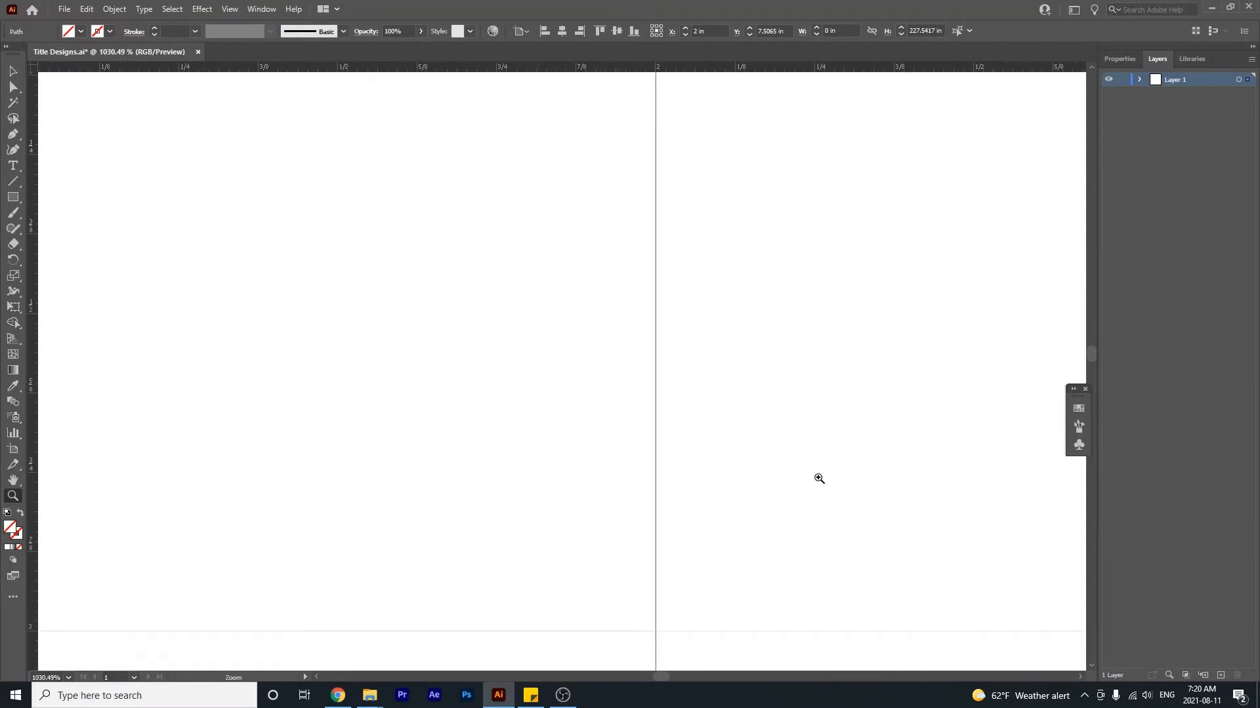
{"action": "left_click_drag", "start_coordinate": [781, 469], "coordinate": [577, 376]}
{"action": "left_click_drag", "start_coordinate": [935, 366], "coordinate": [582, 357]}
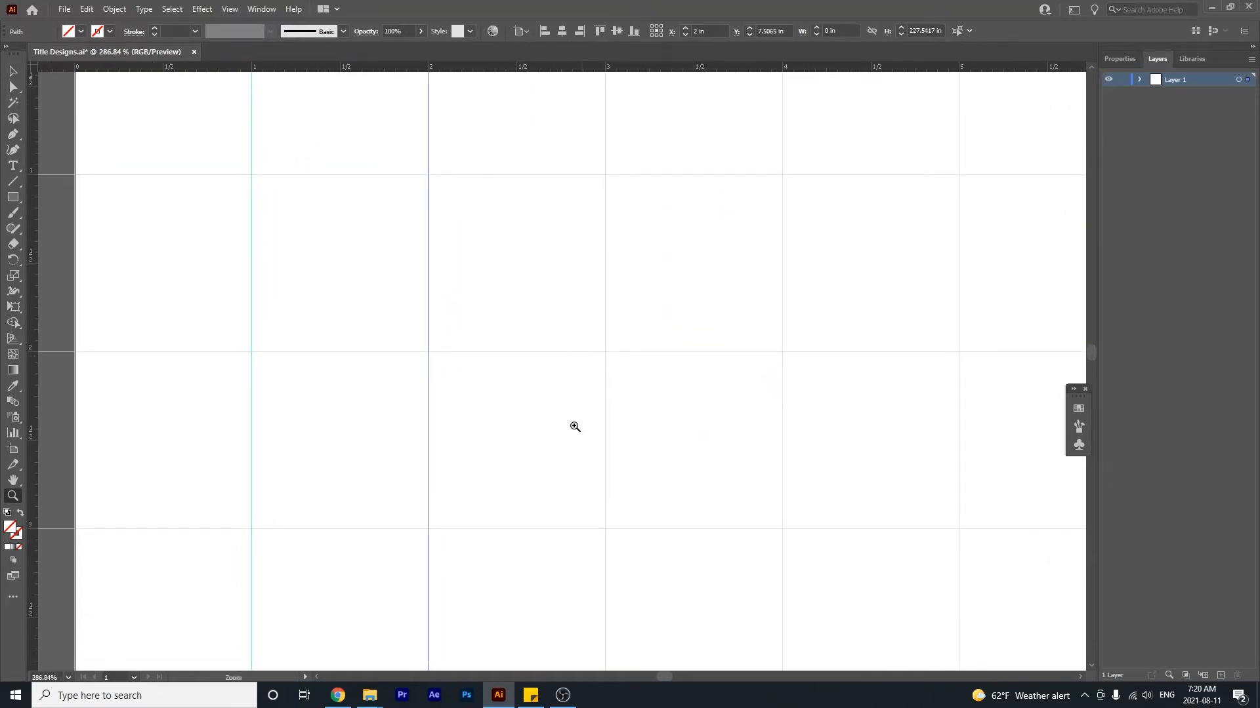
{"action": "key", "text": "v"}
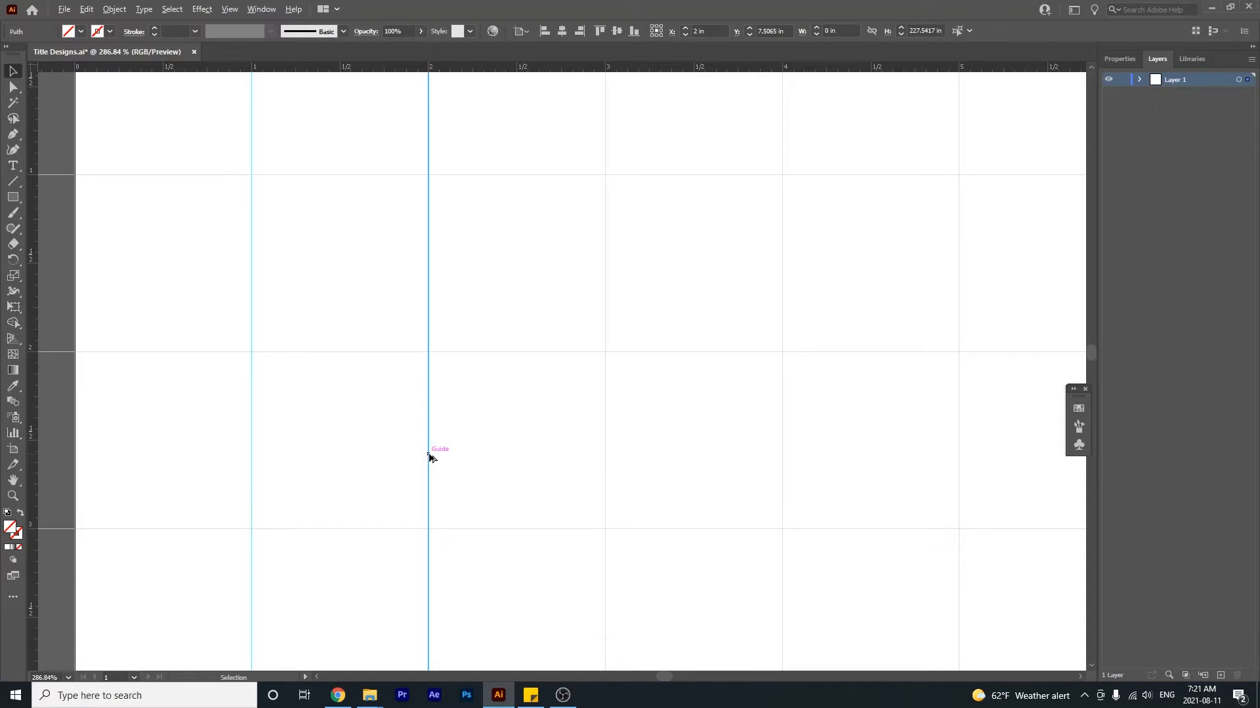
{"action": "left_click_drag", "start_coordinate": [428, 454], "coordinate": [604, 466]}
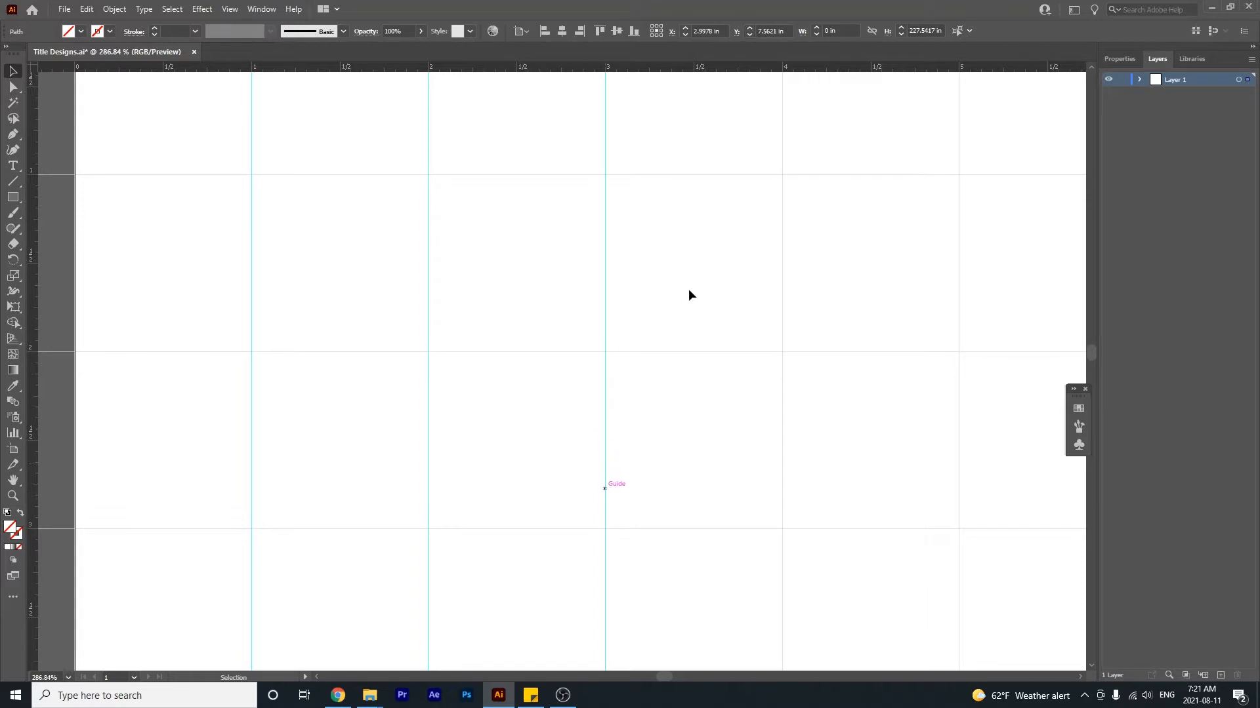
Step: Fine-tune the third vertical guide until it sits exactly at X 3 in on its gridline
{"action": "left_click_drag", "start_coordinate": [601, 300], "coordinate": [707, 593]}
{"action": "left_click_drag", "start_coordinate": [564, 345], "coordinate": [678, 413]}
{"action": "key", "text": "v"}
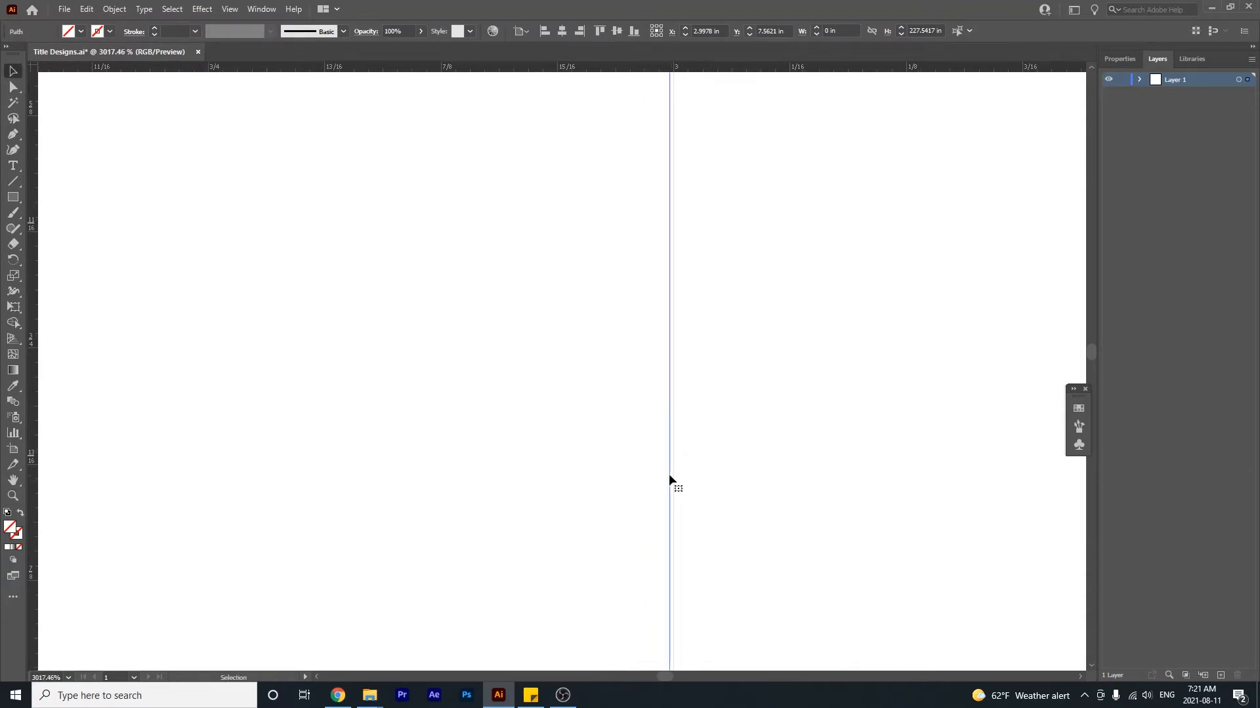
{"action": "left_click_drag", "start_coordinate": [668, 473], "coordinate": [672, 480]}
{"action": "key", "text": "z"}
{"action": "left_click", "coordinate": [673, 361]}
{"action": "left_click", "coordinate": [673, 391]}
{"action": "left_click", "coordinate": [689, 438]}
{"action": "left_click", "coordinate": [671, 409]}
{"action": "left_click", "coordinate": [694, 524]}
{"action": "key", "text": "v"}
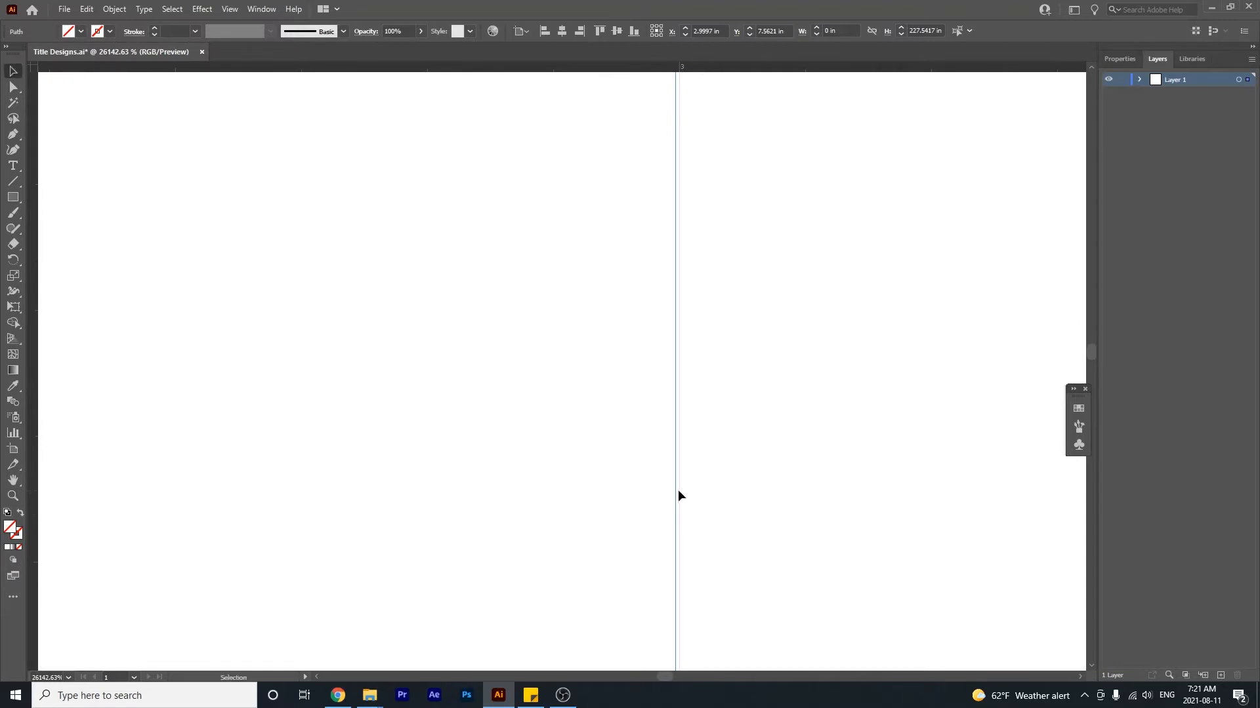
{"action": "left_click_drag", "start_coordinate": [673, 491], "coordinate": [679, 491]}
{"action": "left_click_drag", "start_coordinate": [679, 443], "coordinate": [681, 440]}
Step: Examine at maximum magnification how closely the 2 in guide lines up with its gridline
{"action": "key", "text": "z"}
{"action": "left_click_drag", "start_coordinate": [673, 420], "coordinate": [802, 675]}
{"action": "left_click_drag", "start_coordinate": [697, 467], "coordinate": [534, 396]}
{"action": "left_click_drag", "start_coordinate": [544, 446], "coordinate": [302, 202]}
{"action": "left_click_drag", "start_coordinate": [509, 472], "coordinate": [322, 270]}
{"action": "left_click_drag", "start_coordinate": [454, 441], "coordinate": [505, 523]}
{"action": "left_click_drag", "start_coordinate": [435, 413], "coordinate": [702, 155]}
{"action": "mouse_move", "coordinate": [439, 400]}
{"action": "left_mouse_down"}
{"action": "mouse_move", "coordinate": [660, 612]}
{"action": "mouse_move", "coordinate": [617, 531]}
{"action": "left_mouse_up"}
{"action": "left_click_drag", "start_coordinate": [517, 390], "coordinate": [855, 576]}
{"action": "mouse_move", "coordinate": [584, 419]}
{"action": "left_mouse_down"}
{"action": "mouse_move", "coordinate": [672, 564]}
{"action": "mouse_move", "coordinate": [763, 628]}
{"action": "left_mouse_up"}
{"action": "key", "text": "v"}
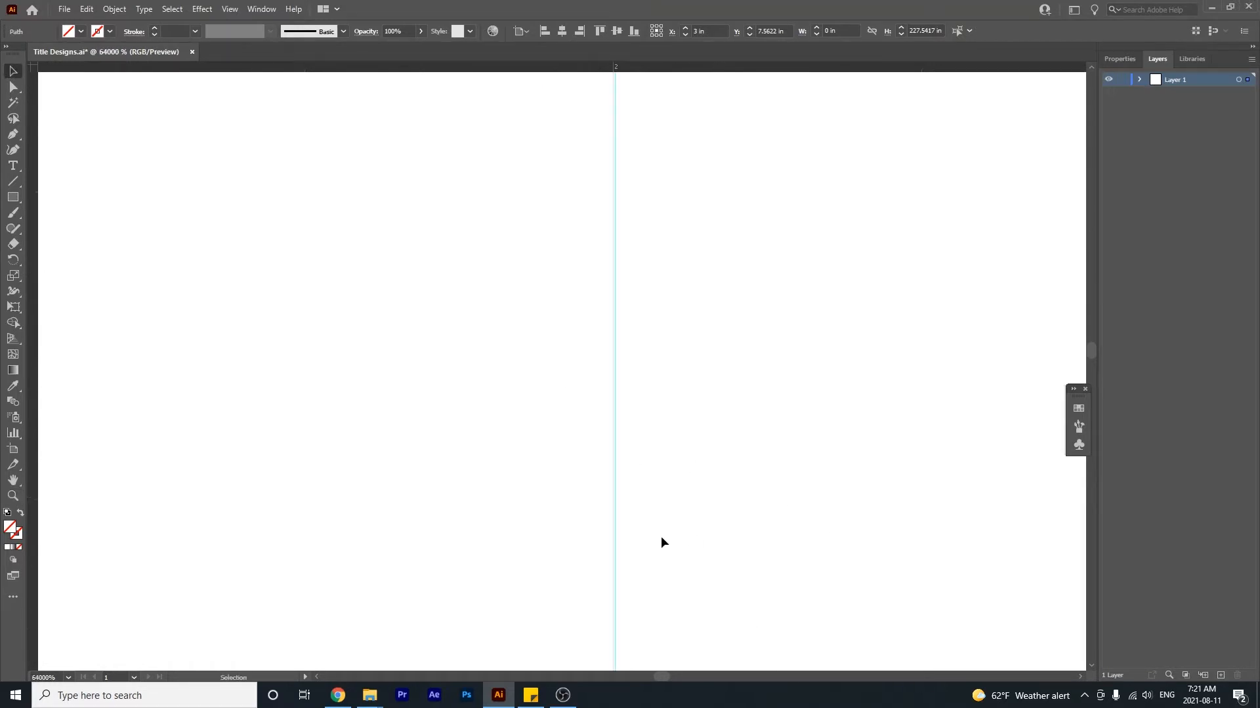
{"action": "key", "text": "z"}
{"action": "key", "text": "v"}
{"action": "left_click_drag", "start_coordinate": [616, 502], "coordinate": [504, 357]}
Step: Fine-tune the first vertical guide at maximum magnification so it lies exactly on the 1 in gridline
{"action": "key", "text": "z"}
{"action": "left_click_drag", "start_coordinate": [870, 498], "coordinate": [333, 289]}
{"action": "left_click_drag", "start_coordinate": [483, 429], "coordinate": [633, 551]}
{"action": "left_click_drag", "start_coordinate": [446, 394], "coordinate": [643, 571]}
{"action": "left_click_drag", "start_coordinate": [517, 418], "coordinate": [739, 622]}
{"action": "left_click_drag", "start_coordinate": [824, 369], "coordinate": [984, 459]}
{"action": "left_click_drag", "start_coordinate": [871, 436], "coordinate": [419, 474]}
{"action": "left_click_drag", "start_coordinate": [440, 427], "coordinate": [631, 505]}
{"action": "left_click", "coordinate": [632, 504]}
{"action": "key", "text": "v"}
{"action": "left_click_drag", "start_coordinate": [616, 525], "coordinate": [615, 526]}
{"action": "key", "text": "z"}
{"action": "left_click_drag", "start_coordinate": [684, 547], "coordinate": [564, 436]}
{"action": "left_click_drag", "start_coordinate": [663, 501], "coordinate": [705, 522]}
{"action": "left_click", "coordinate": [676, 413]}
{"action": "left_click_drag", "start_coordinate": [833, 593], "coordinate": [610, 427]}
{"action": "left_click_drag", "start_coordinate": [951, 427], "coordinate": [666, 352]}
{"action": "left_click_drag", "start_coordinate": [814, 440], "coordinate": [633, 395]}
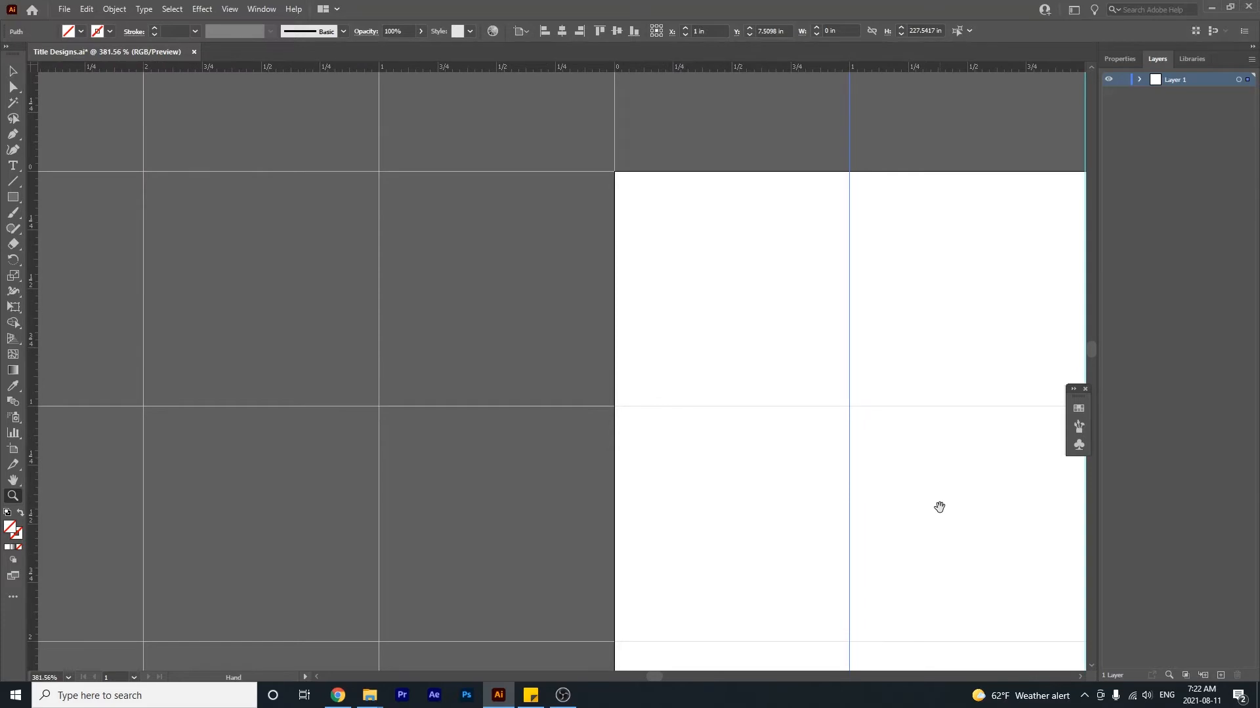
Step: Hide the grid, leaving only the 1, 2 and 3 in vertical guides over the artboard
{"action": "left_click", "coordinate": [939, 506]}
{"action": "left_click_drag", "start_coordinate": [579, 362], "coordinate": [424, 351]}
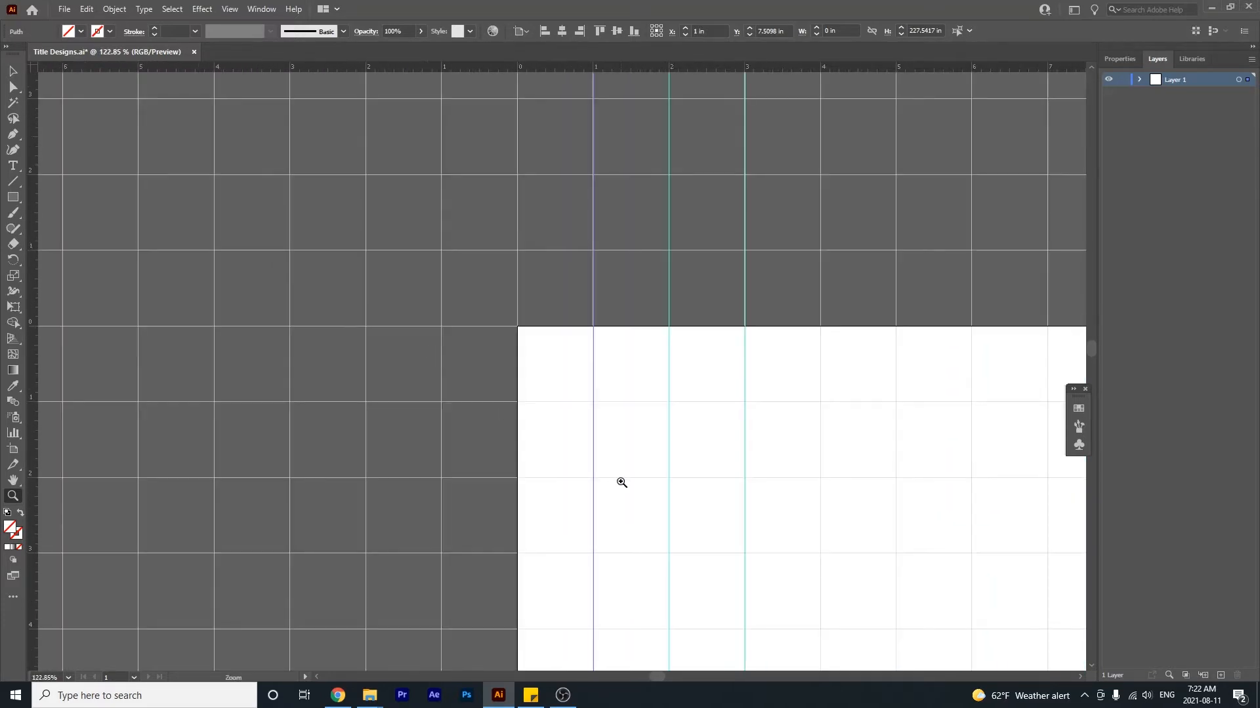
{"action": "left_click_drag", "start_coordinate": [658, 519], "coordinate": [514, 223]}
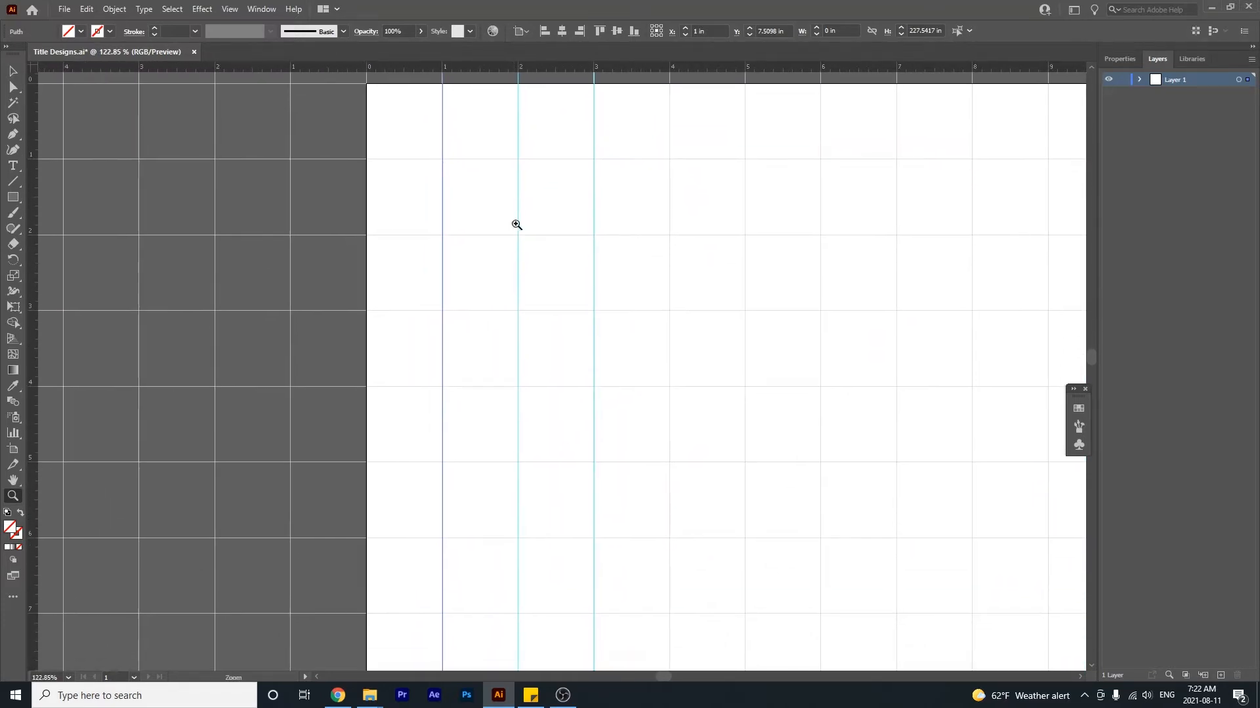
{"action": "left_click", "coordinate": [230, 9]}
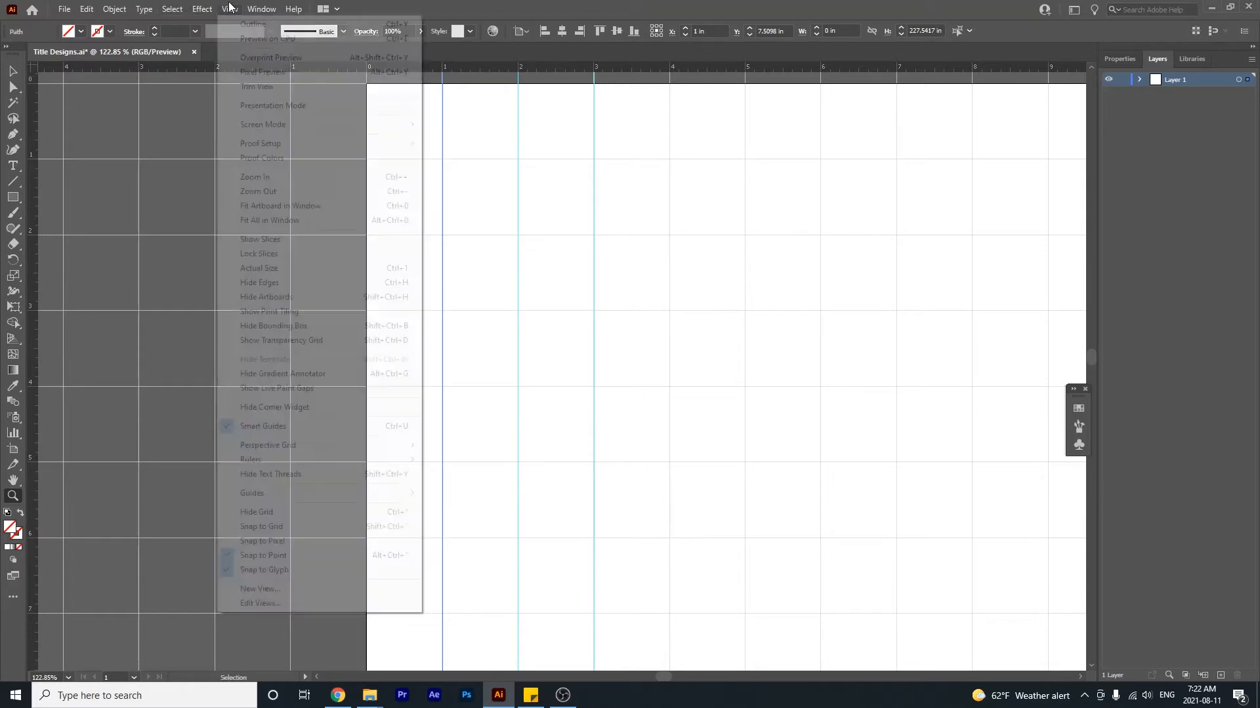
{"action": "left_click", "coordinate": [285, 511]}
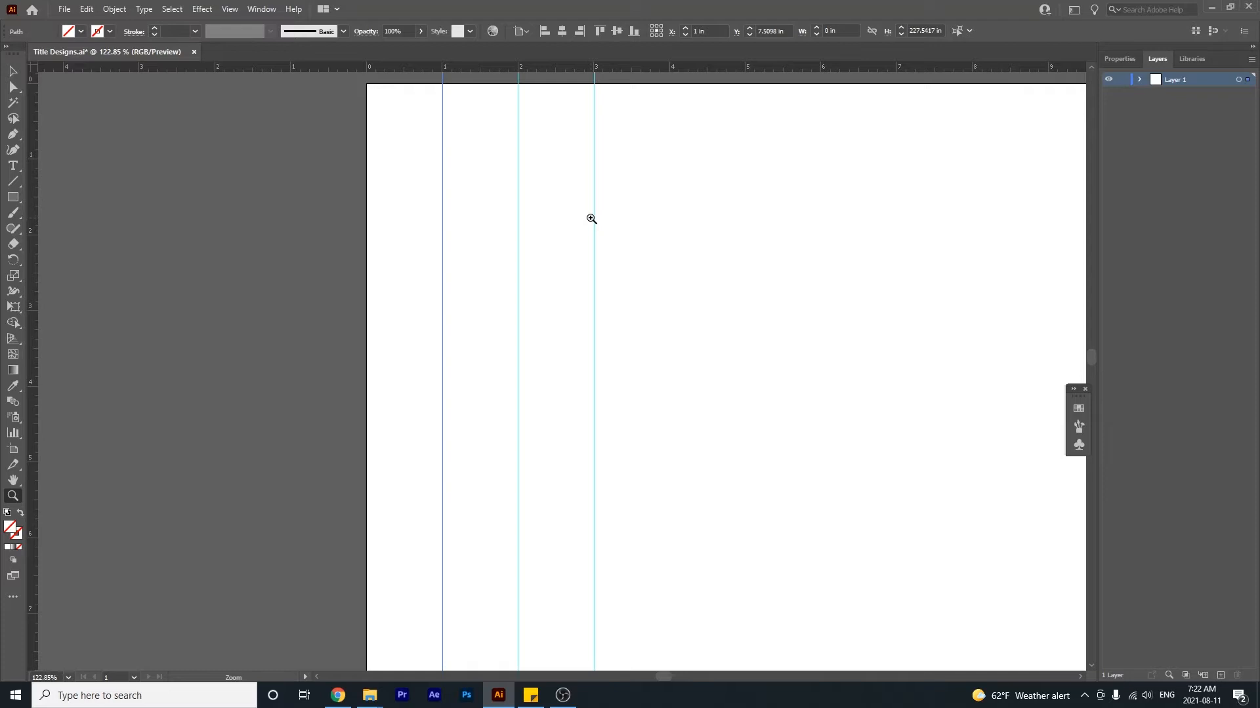
{"action": "left_click", "coordinate": [339, 302]}
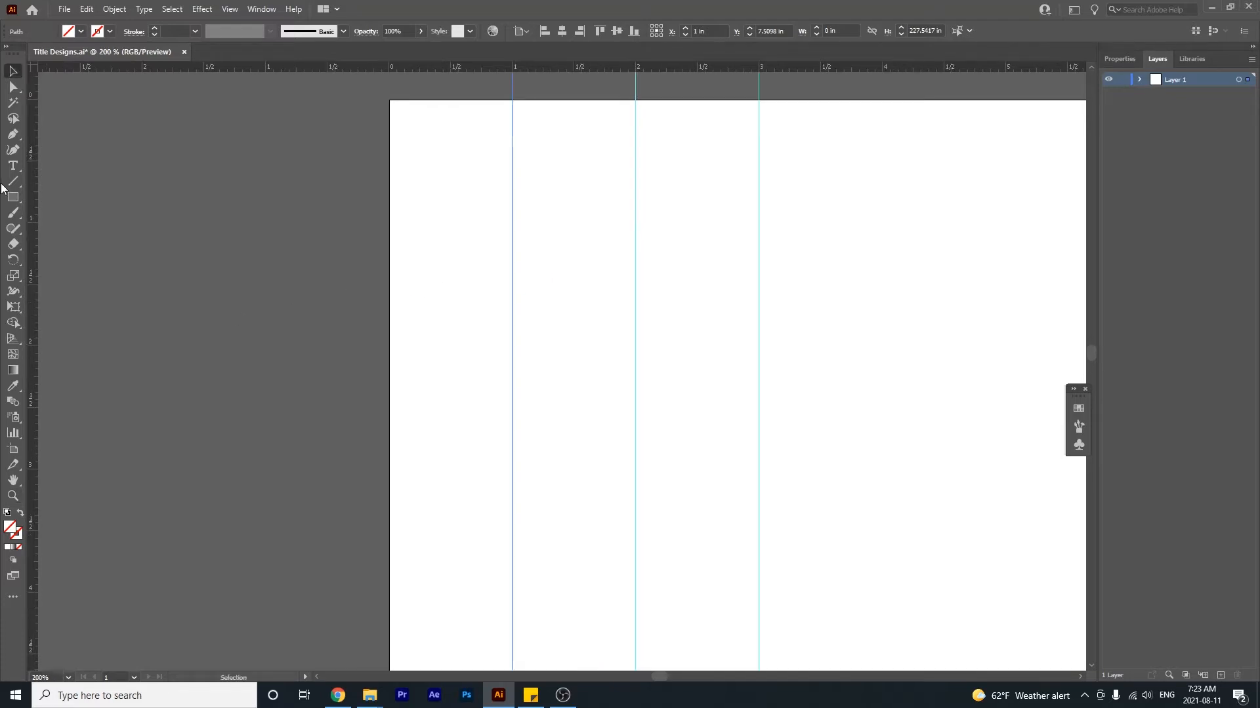
Step: Add the point text "Vallo" near the artboard's upper-left corner, between the 1 in and 2 in guides
{"action": "left_click", "coordinate": [15, 168]}
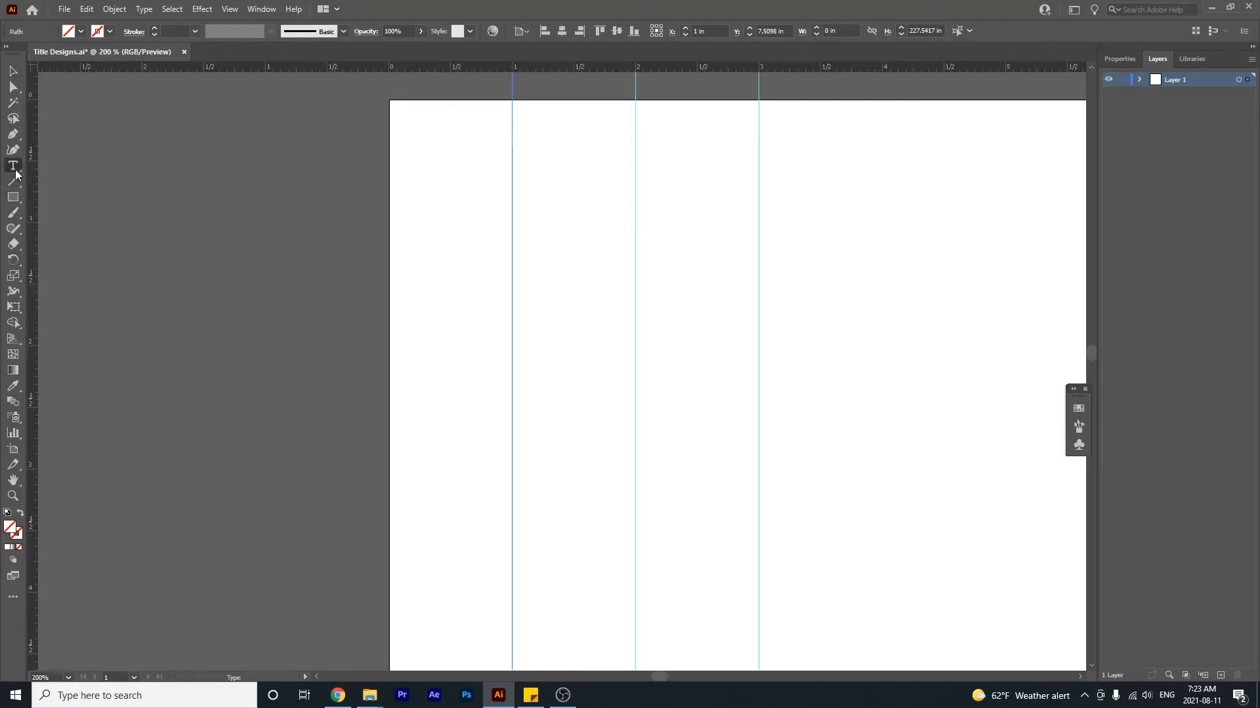
{"action": "left_click", "coordinate": [551, 262]}
{"action": "type", "text": "Vallo"}
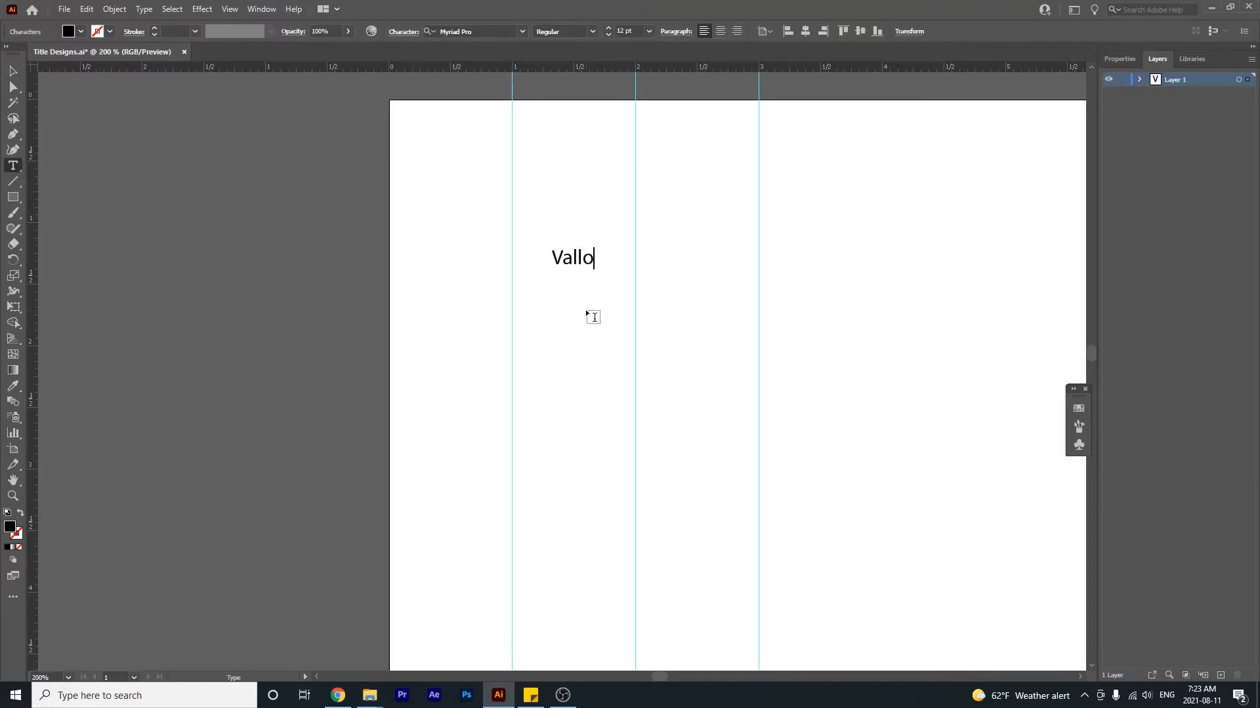
{"action": "left_click", "coordinate": [15, 74]}
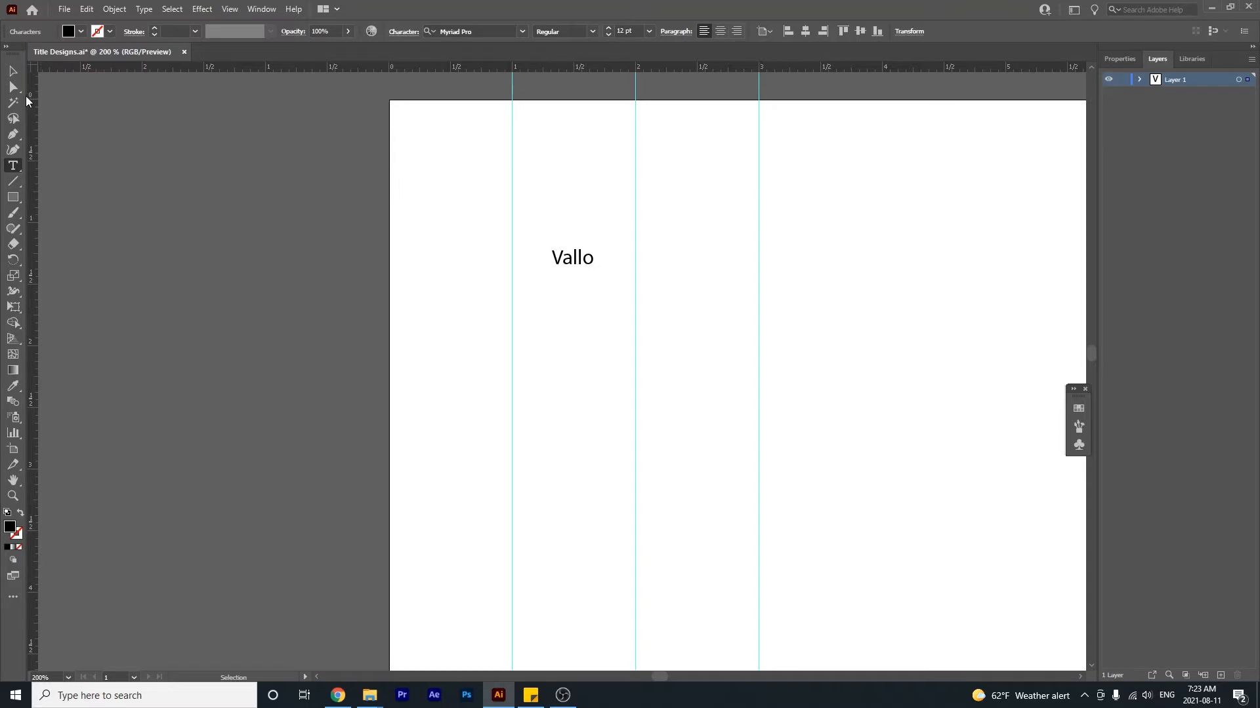
Step: Add a separate point text "Health Resort" just below "Vallo"
{"action": "key", "text": "t"}
{"action": "left_click", "coordinate": [550, 321]}
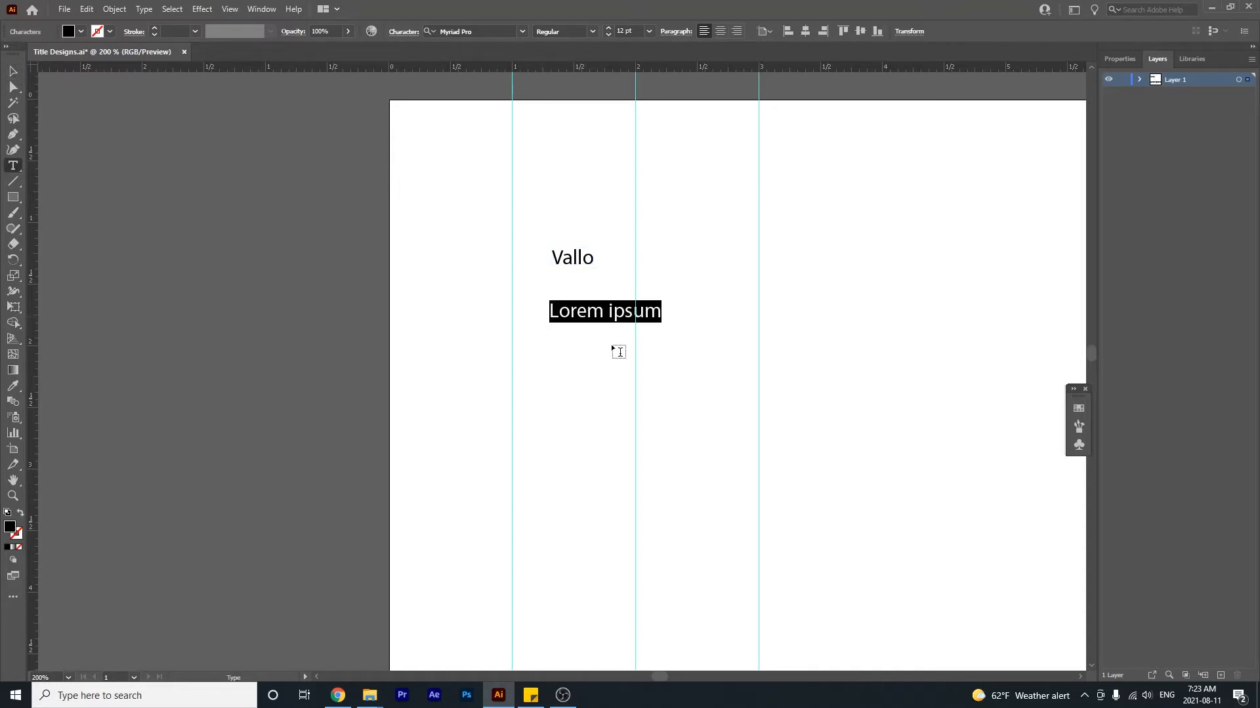
{"action": "type", "text": "Health Resort"}
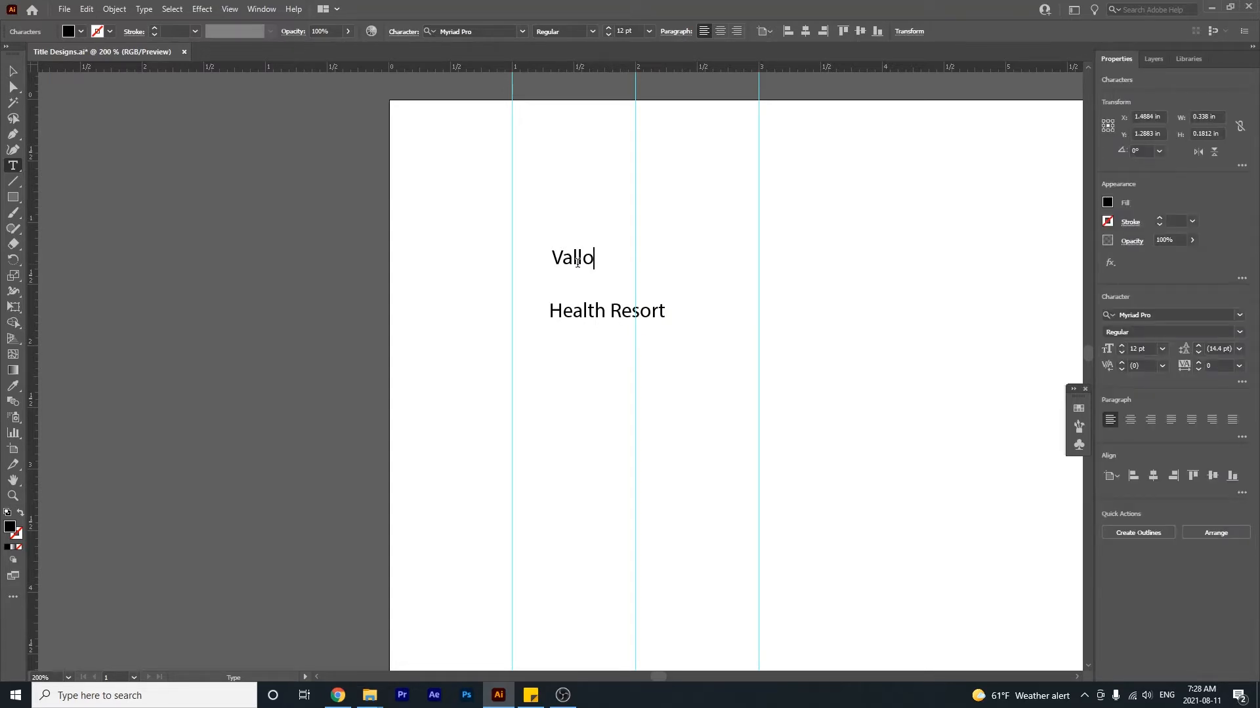
Step: Set the font of the "Vallo" text to MkLatinoPlain
{"action": "left_click_drag", "start_coordinate": [587, 261], "coordinate": [513, 262]}
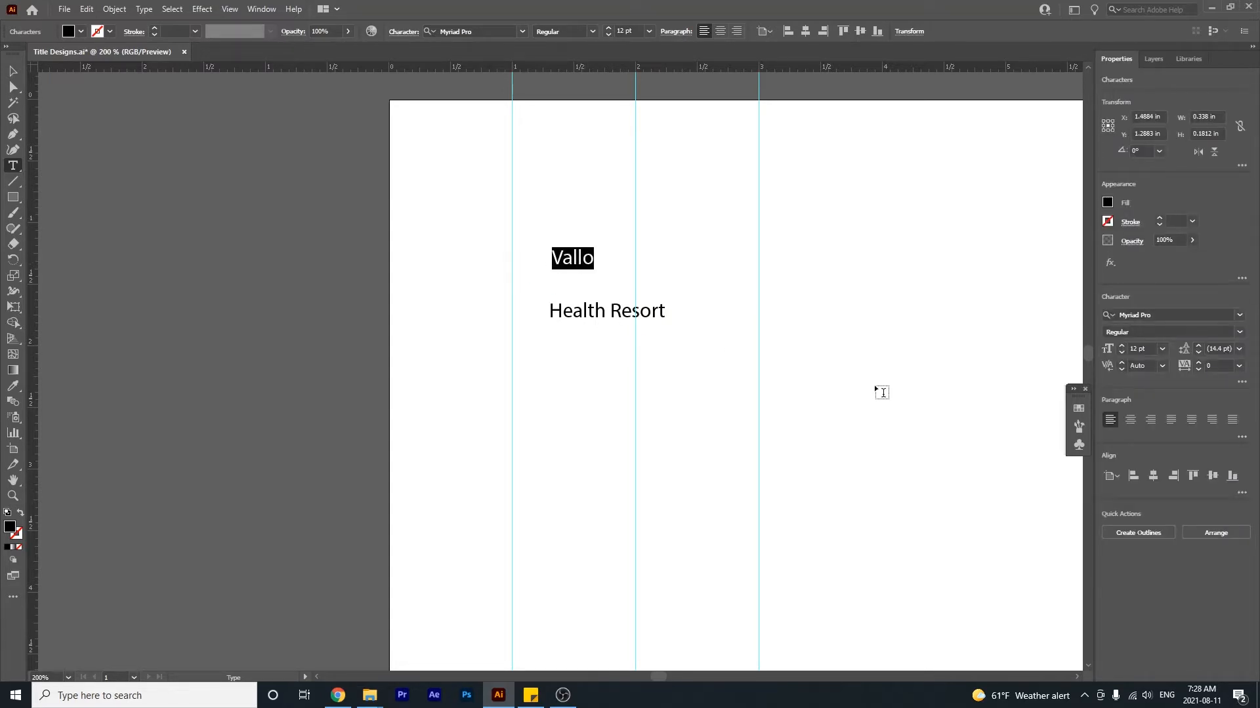
{"action": "left_click", "coordinate": [1158, 315]}
{"action": "type", "text": "m"}
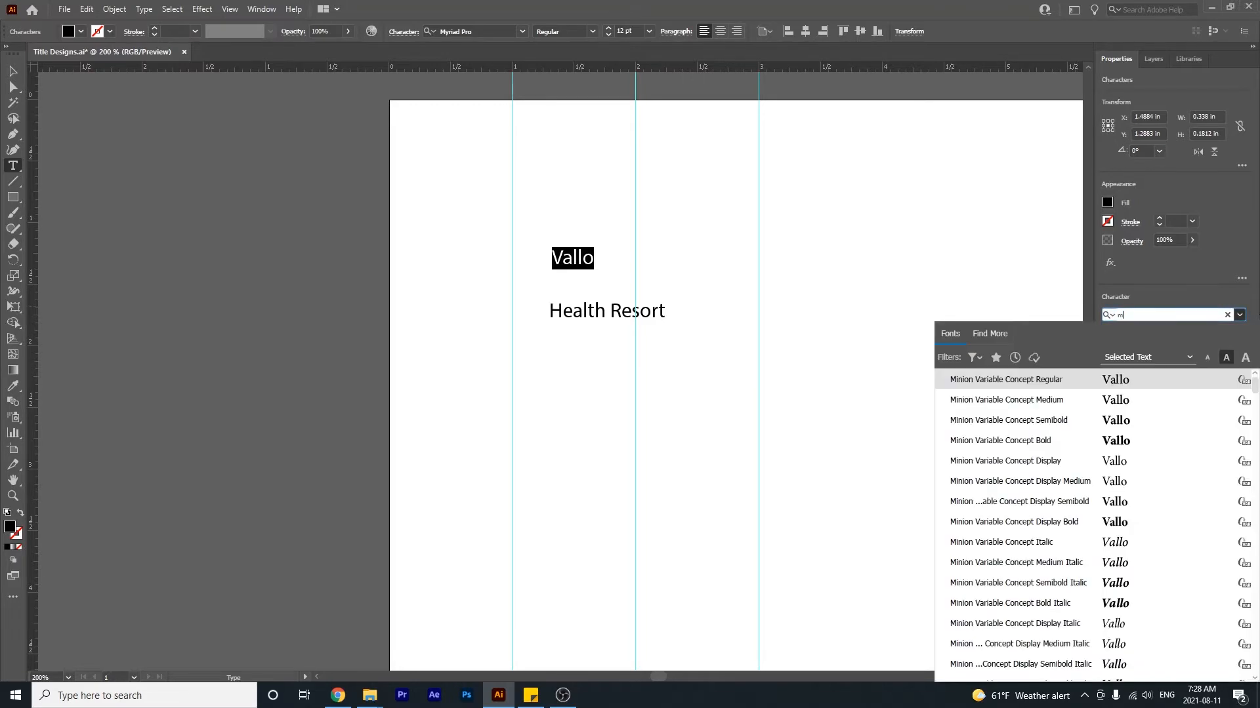
{"action": "type", "text": "k"}
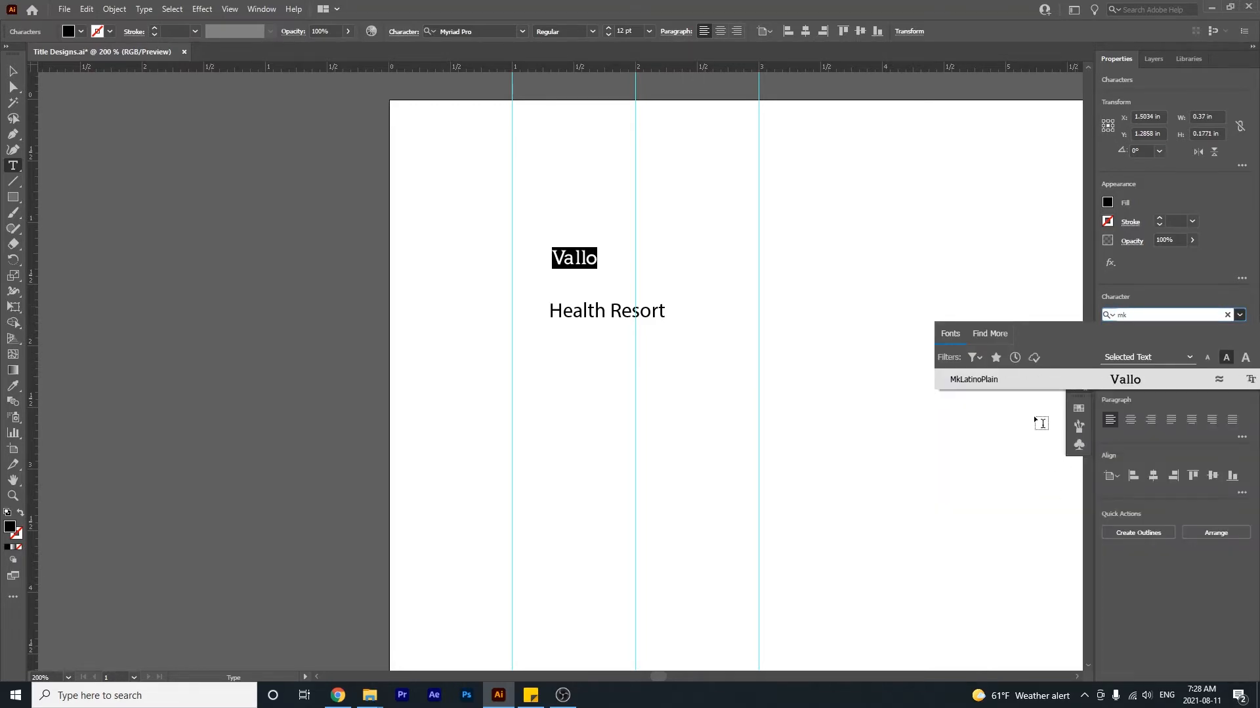
{"action": "left_click", "coordinate": [1009, 381]}
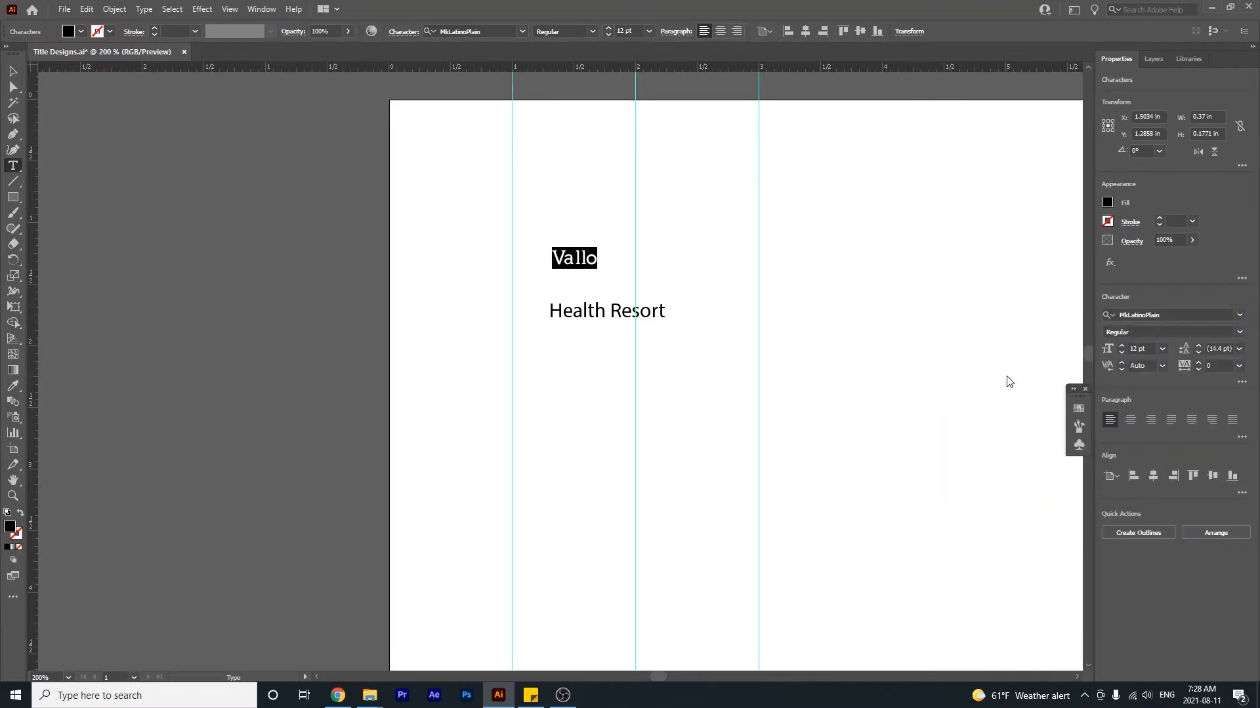
{"action": "left_click", "coordinate": [571, 265]}
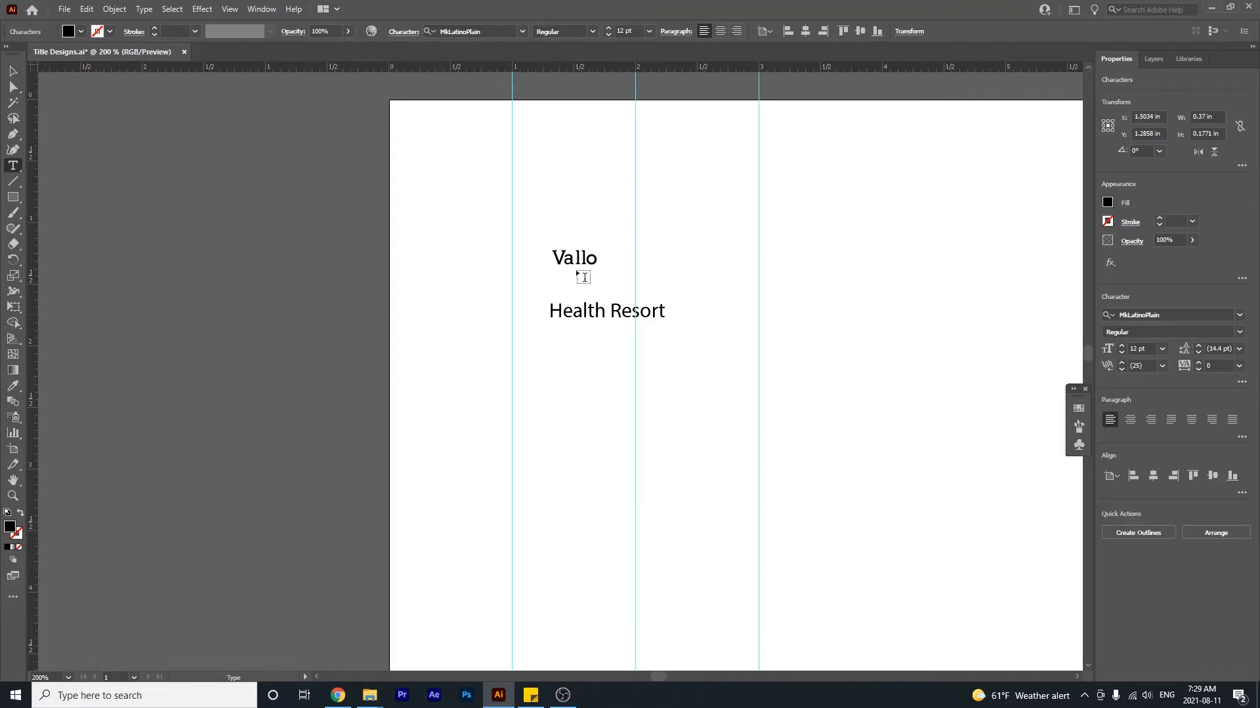
Step: Set the font of the "Health Resort" text to Proxima Nova Light
{"action": "left_click", "coordinate": [631, 316]}
{"action": "left_click_drag", "start_coordinate": [666, 313], "coordinate": [304, 309]}
{"action": "left_click", "coordinate": [1198, 316]}
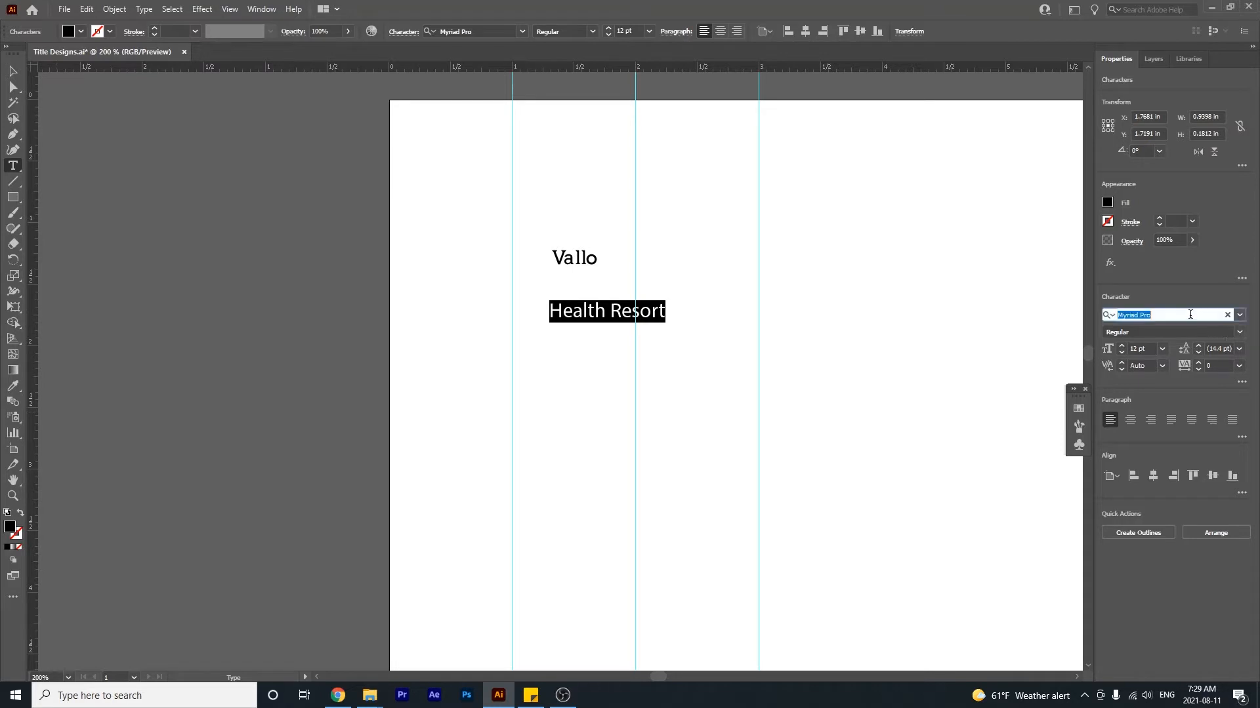
{"action": "type", "text": "prox"}
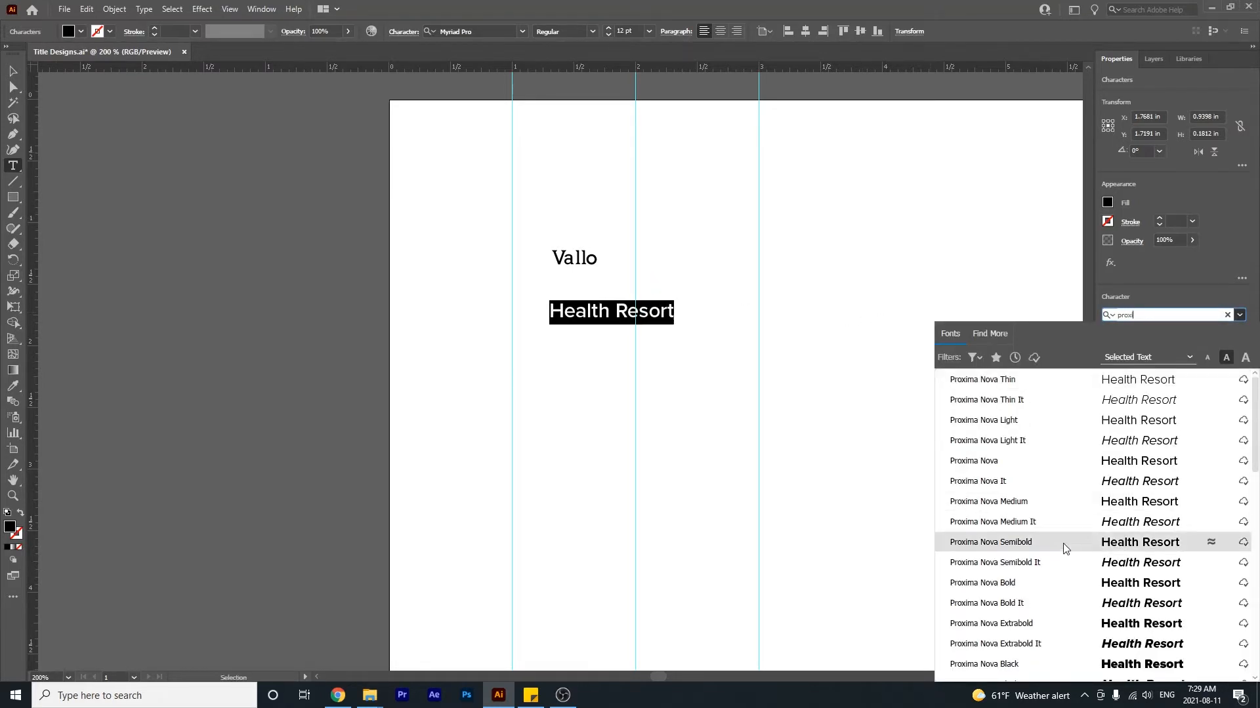
{"action": "left_click", "coordinate": [1043, 423]}
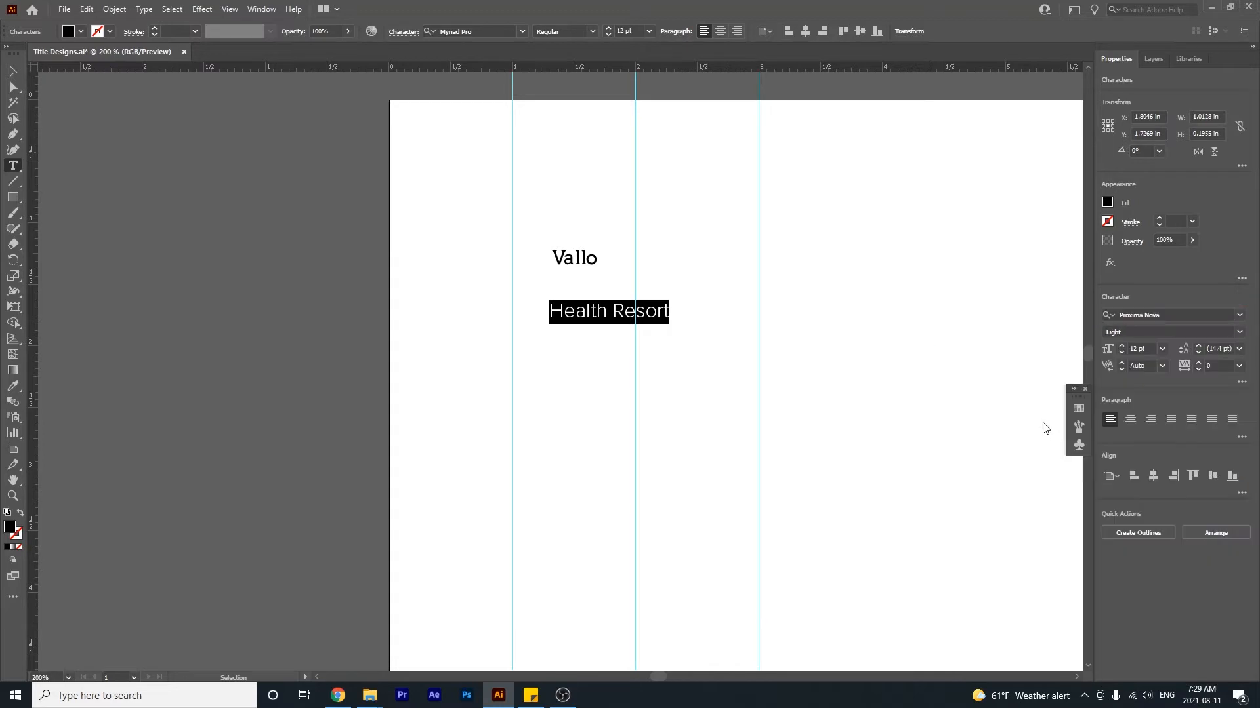
{"action": "left_click", "coordinate": [612, 312]}
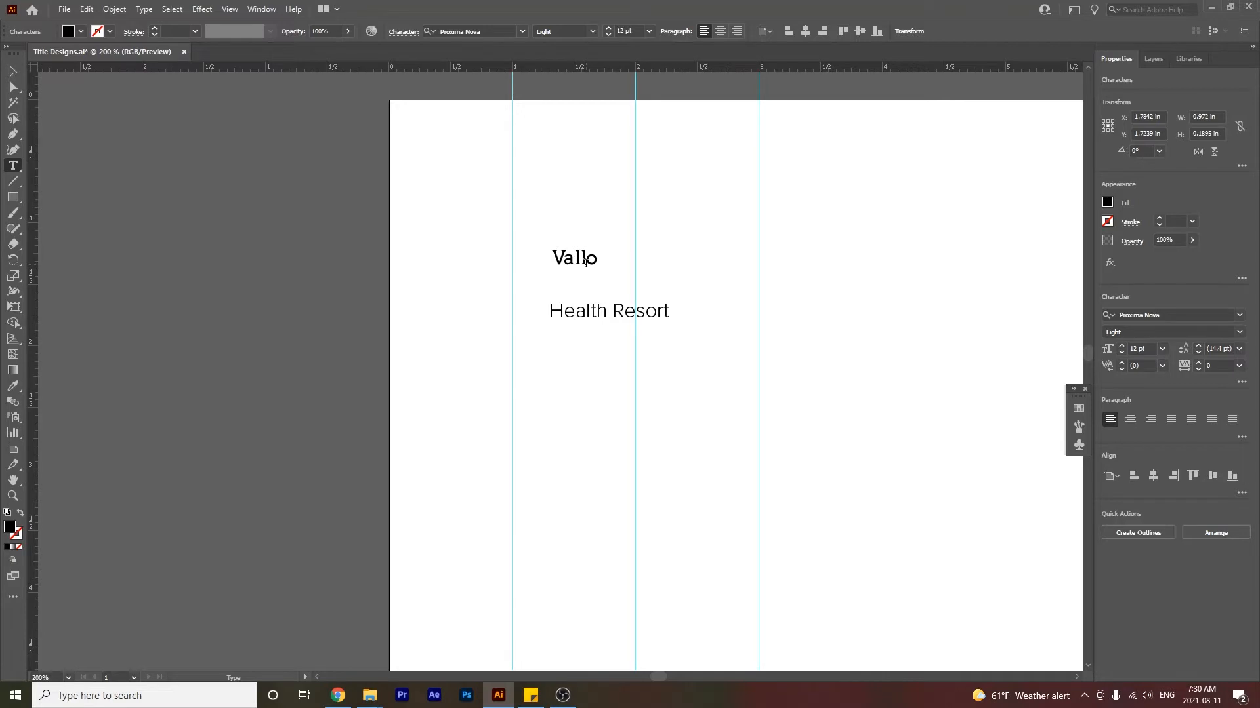
Step: Enlarge "Vallo" to about 66 pt so it spans the 1 in to 3 in guides, and move it down just above "Health Resort"
{"action": "left_click", "coordinate": [12, 70]}
{"action": "left_click", "coordinate": [574, 311]}
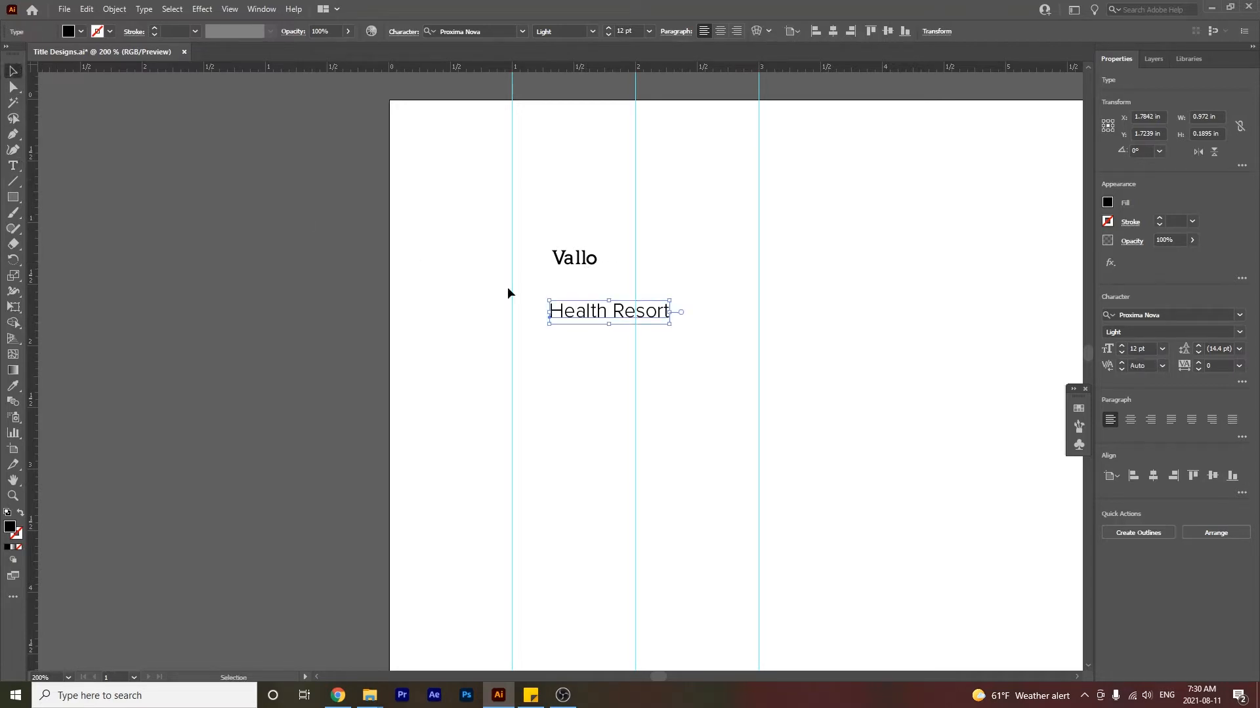
{"action": "mouse_move", "coordinate": [582, 263]}
{"action": "left_mouse_down"}
{"action": "mouse_move", "coordinate": [554, 263]}
{"action": "mouse_move", "coordinate": [645, 215]}
{"action": "mouse_move", "coordinate": [873, 150]}
{"action": "mouse_move", "coordinate": [862, 151]}
{"action": "left_mouse_up"}
{"action": "left_click", "coordinate": [656, 231], "text": "shift"}
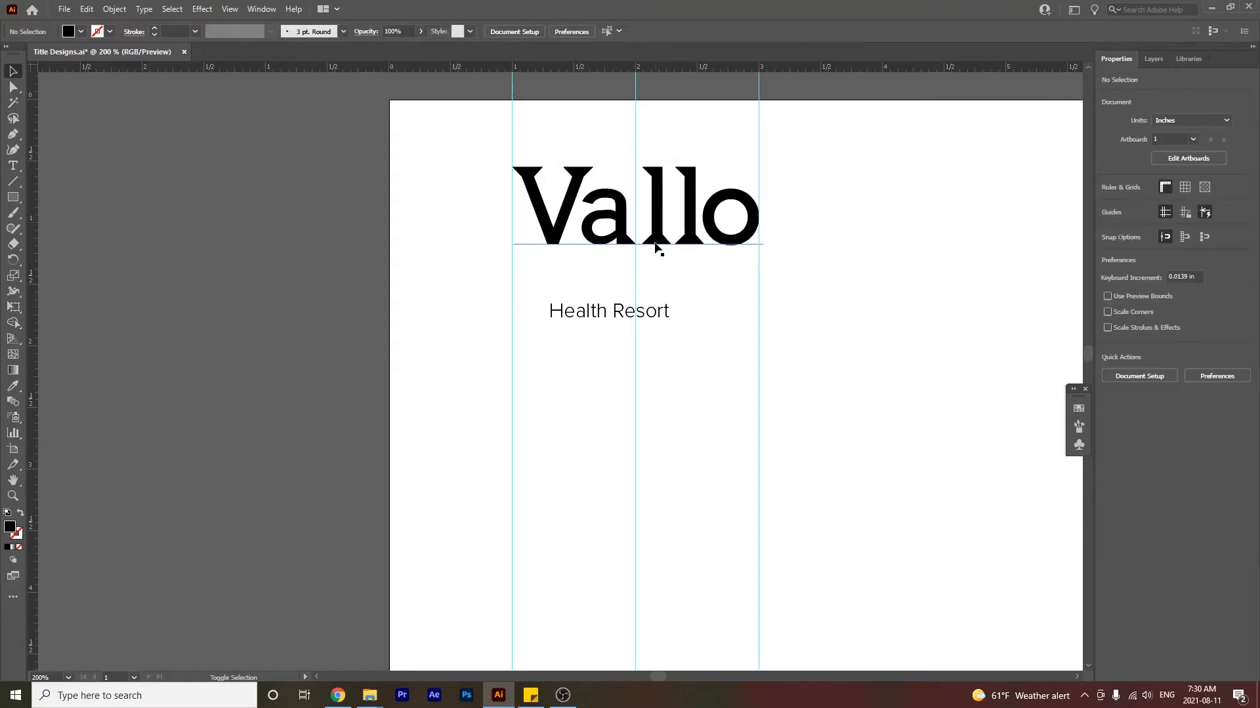
{"action": "left_click", "coordinate": [655, 229]}
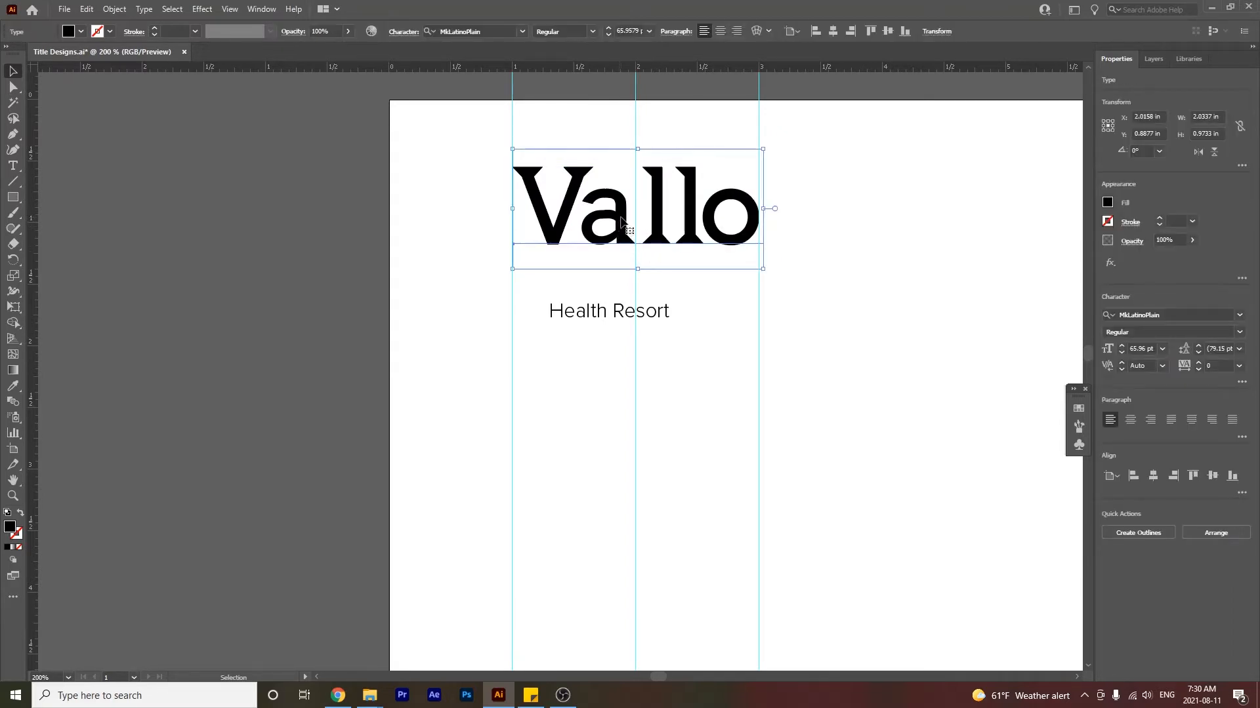
{"action": "left_click_drag", "start_coordinate": [622, 221], "coordinate": [616, 265]}
Step: Move "Health Resort" under the right half of "Vallo" so that it starts at the 2 in guide
{"action": "left_click", "coordinate": [614, 322]}
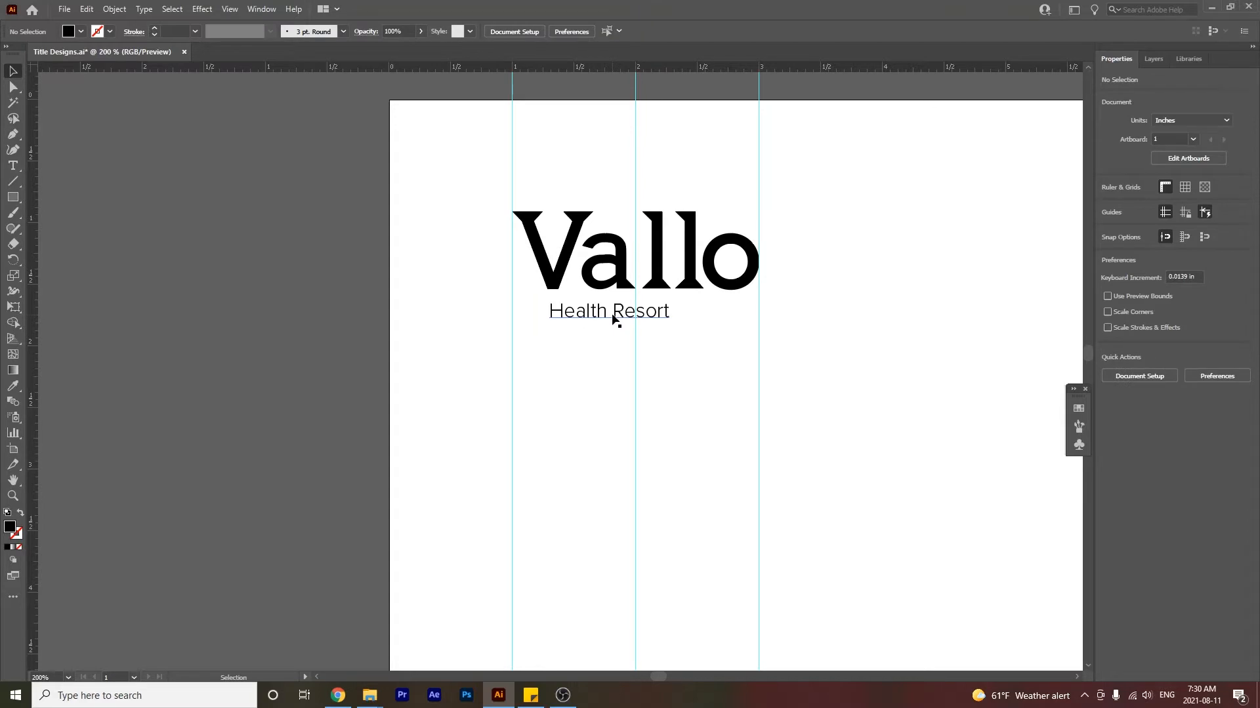
{"action": "left_click_drag", "start_coordinate": [615, 319], "coordinate": [703, 309]}
{"action": "left_click", "coordinate": [678, 365]}
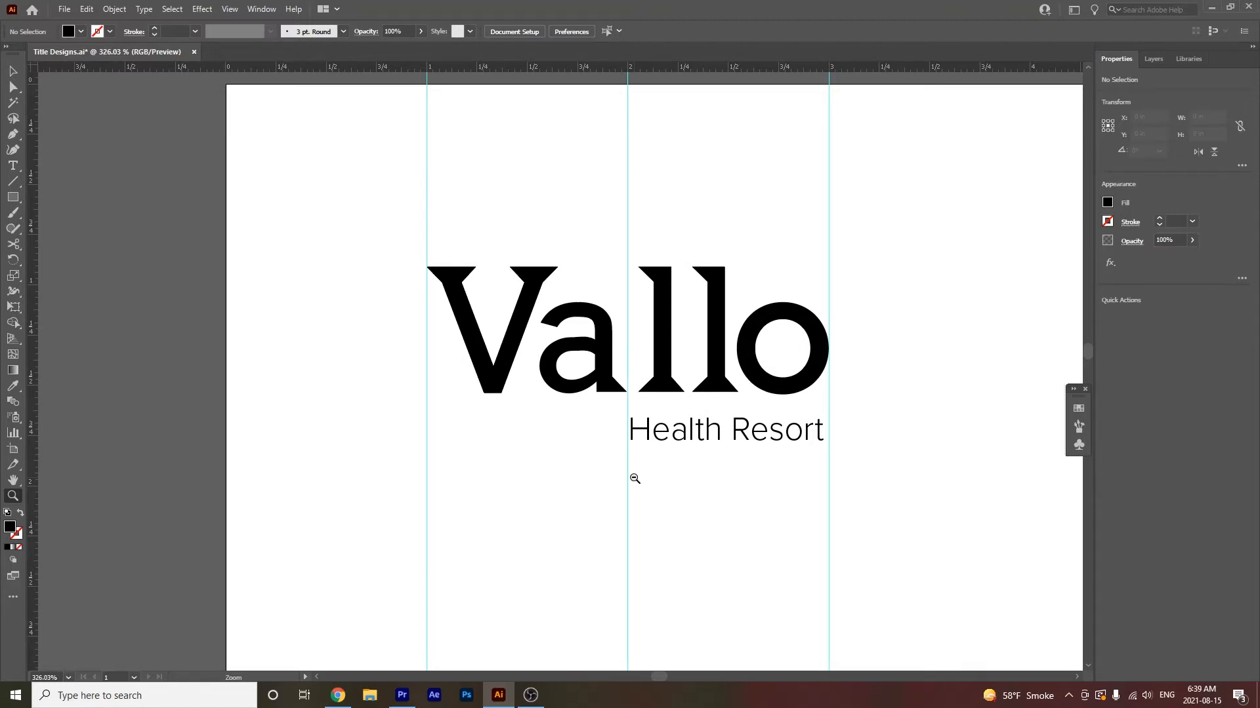
Step: Fine-tune the position of "Vallo" at high magnification so the V's upper-left tip touches the 1 in guide
{"action": "left_click_drag", "start_coordinate": [491, 249], "coordinate": [658, 425]}
{"action": "left_click_drag", "start_coordinate": [558, 300], "coordinate": [669, 423]}
{"action": "left_click_drag", "start_coordinate": [311, 386], "coordinate": [784, 329]}
{"action": "left_click_drag", "start_coordinate": [720, 266], "coordinate": [852, 409]}
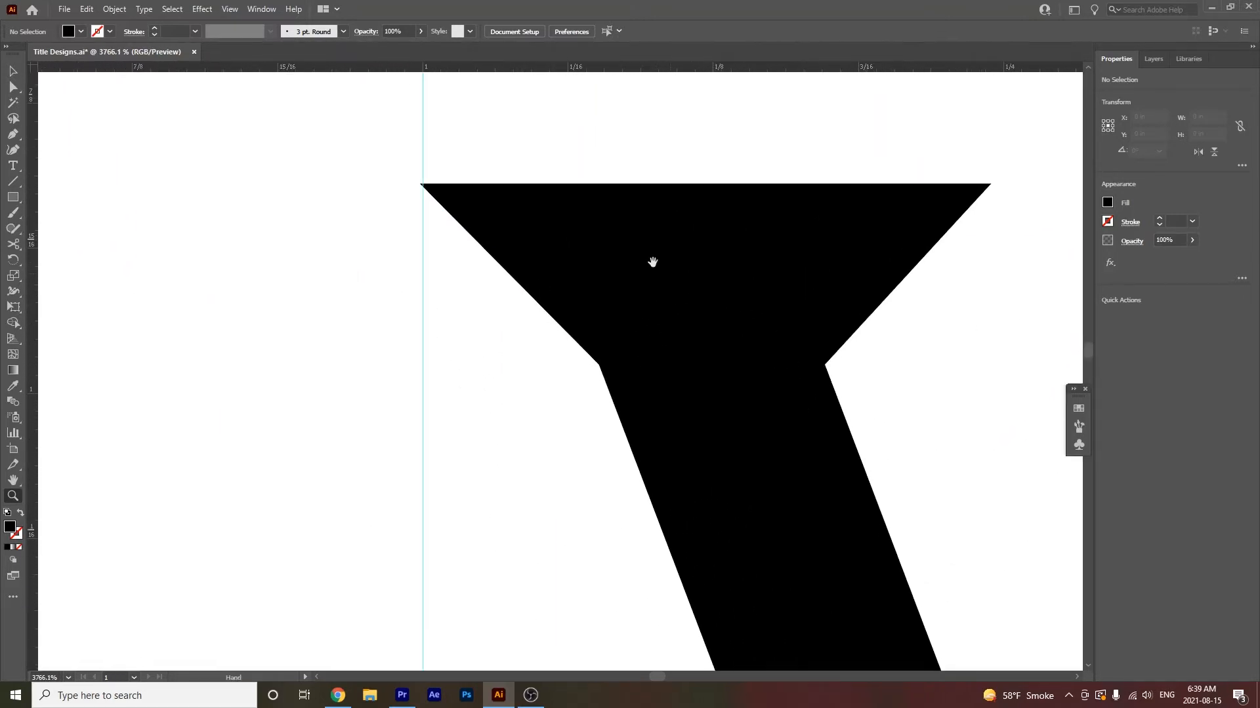
{"action": "left_click_drag", "start_coordinate": [669, 273], "coordinate": [726, 345]}
{"action": "key", "text": "v"}
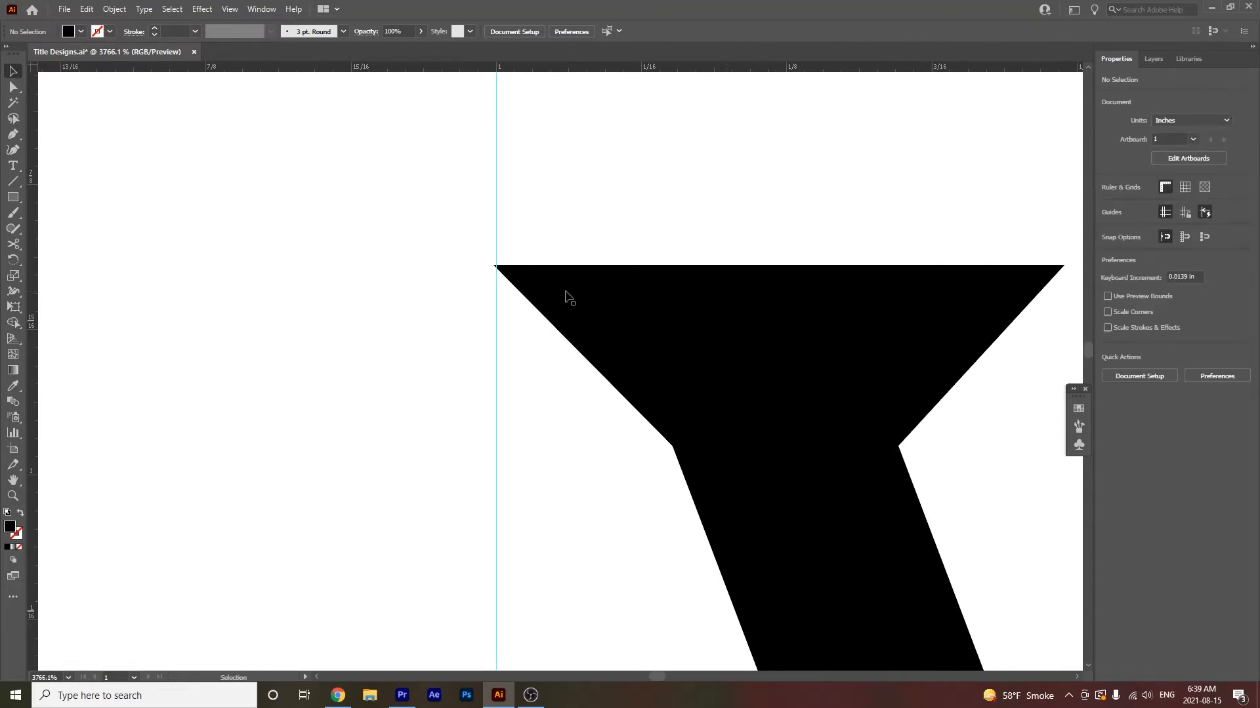
{"action": "left_click_drag", "start_coordinate": [566, 296], "coordinate": [686, 406]}
{"action": "key", "text": "z"}
{"action": "left_click_drag", "start_coordinate": [460, 271], "coordinate": [633, 363]}
{"action": "key", "text": "v"}
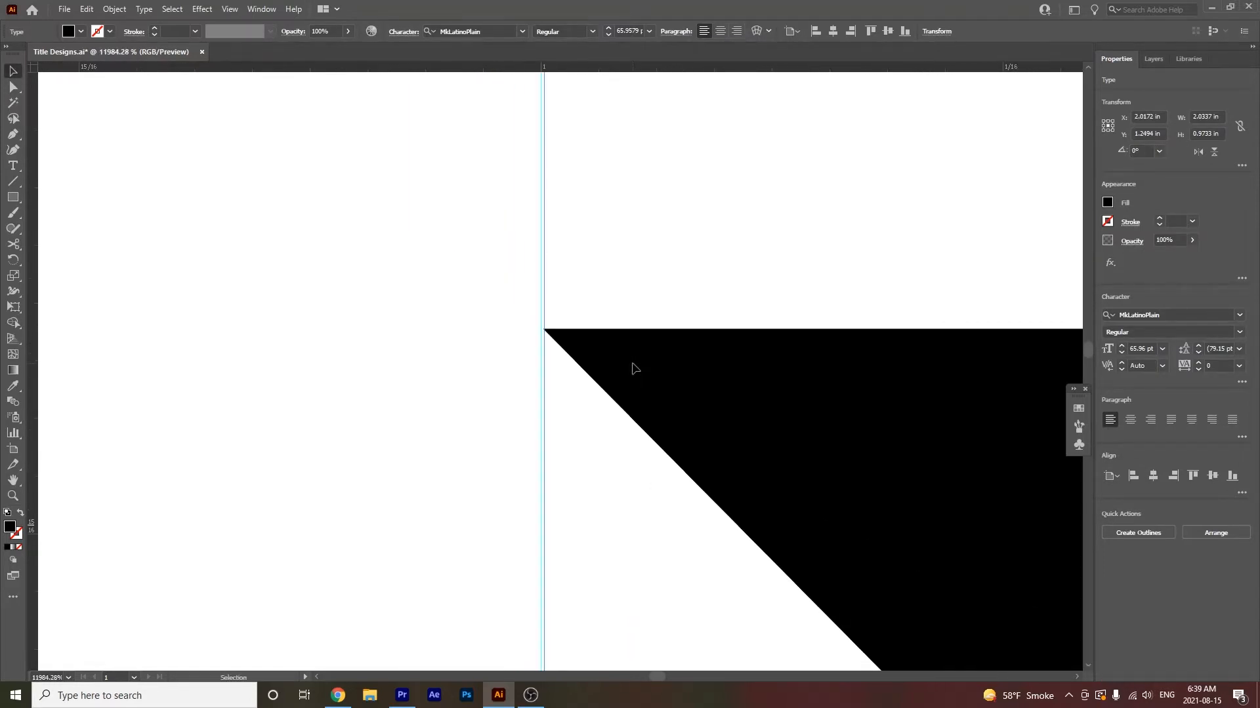
{"action": "left_click_drag", "start_coordinate": [635, 369], "coordinate": [631, 369]}
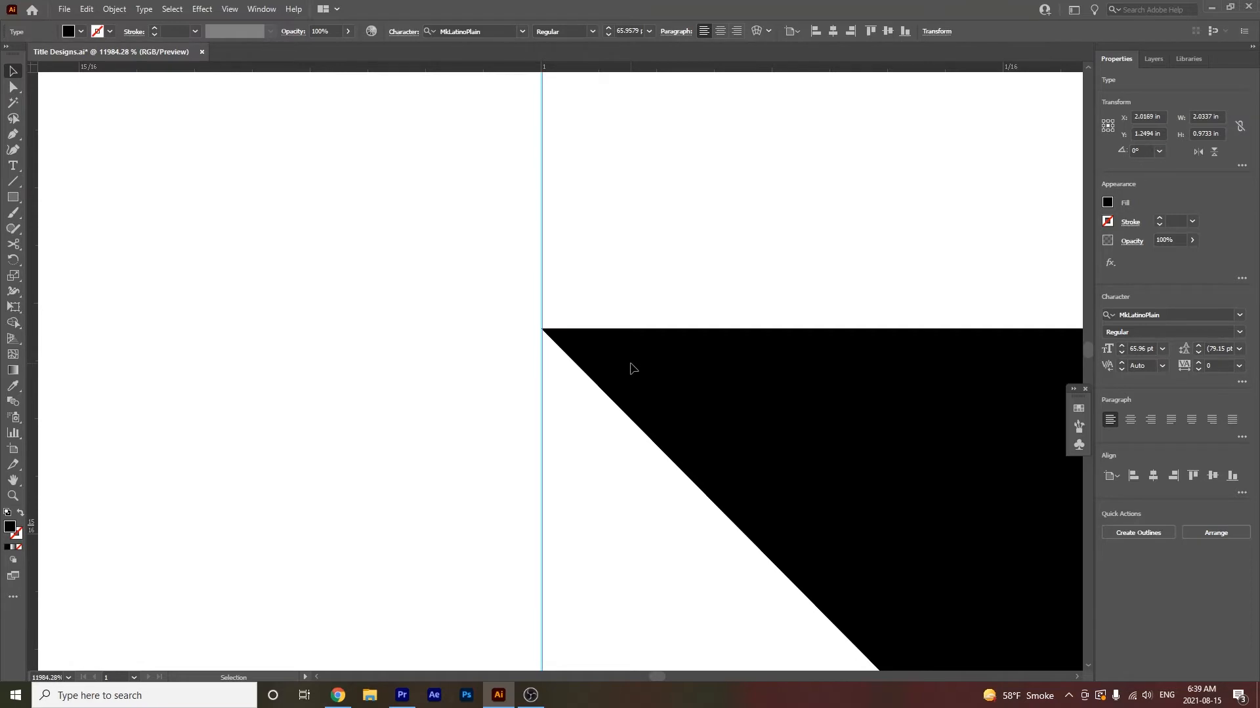
Step: Scale "Vallo" slightly to about 65.99 pt so the outer edge of the o touches the 3 in guide
{"action": "key", "text": "z"}
{"action": "left_click_drag", "start_coordinate": [716, 387], "coordinate": [666, 389]}
{"action": "left_click_drag", "start_coordinate": [890, 430], "coordinate": [754, 337]}
{"action": "left_click_drag", "start_coordinate": [830, 424], "coordinate": [565, 304]}
{"action": "left_click_drag", "start_coordinate": [1036, 479], "coordinate": [269, 259]}
{"action": "left_click_drag", "start_coordinate": [679, 410], "coordinate": [417, 410]}
{"action": "mouse_move", "coordinate": [892, 410]}
{"action": "left_mouse_down"}
{"action": "mouse_move", "coordinate": [679, 397]}
{"action": "mouse_move", "coordinate": [833, 518]}
{"action": "left_mouse_up"}
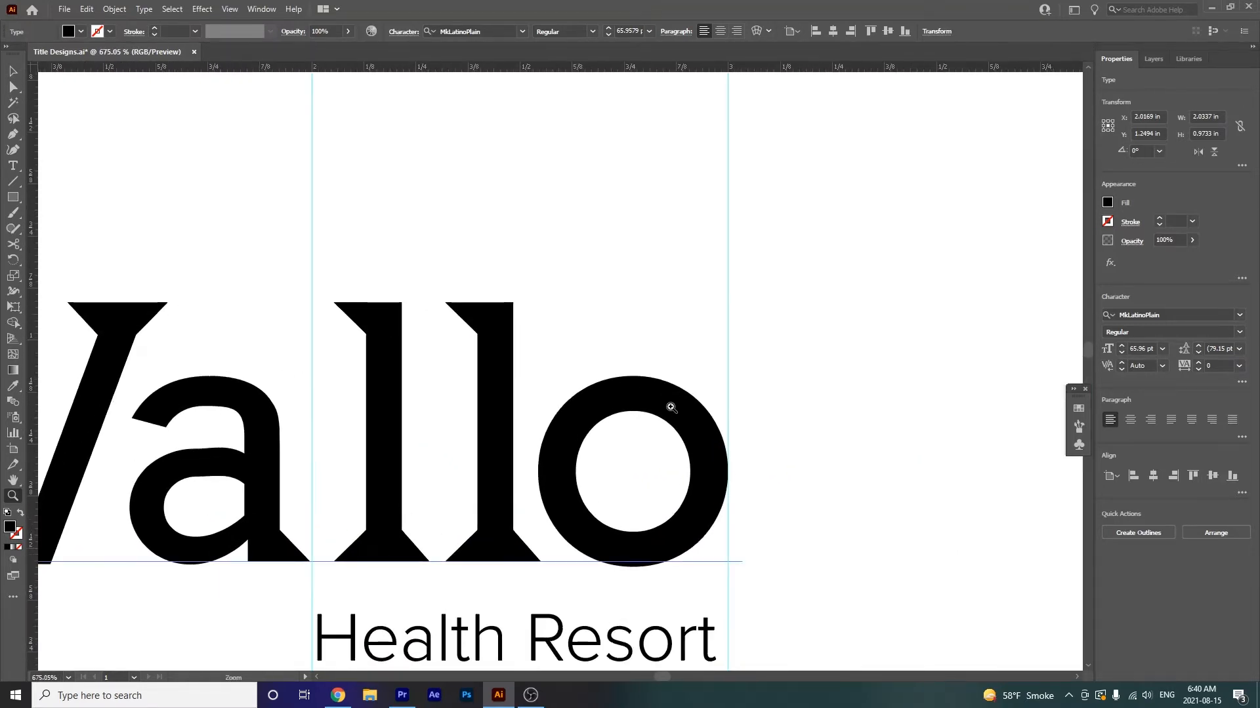
{"action": "left_click_drag", "start_coordinate": [671, 407], "coordinate": [774, 543]}
{"action": "left_click", "coordinate": [683, 309]}
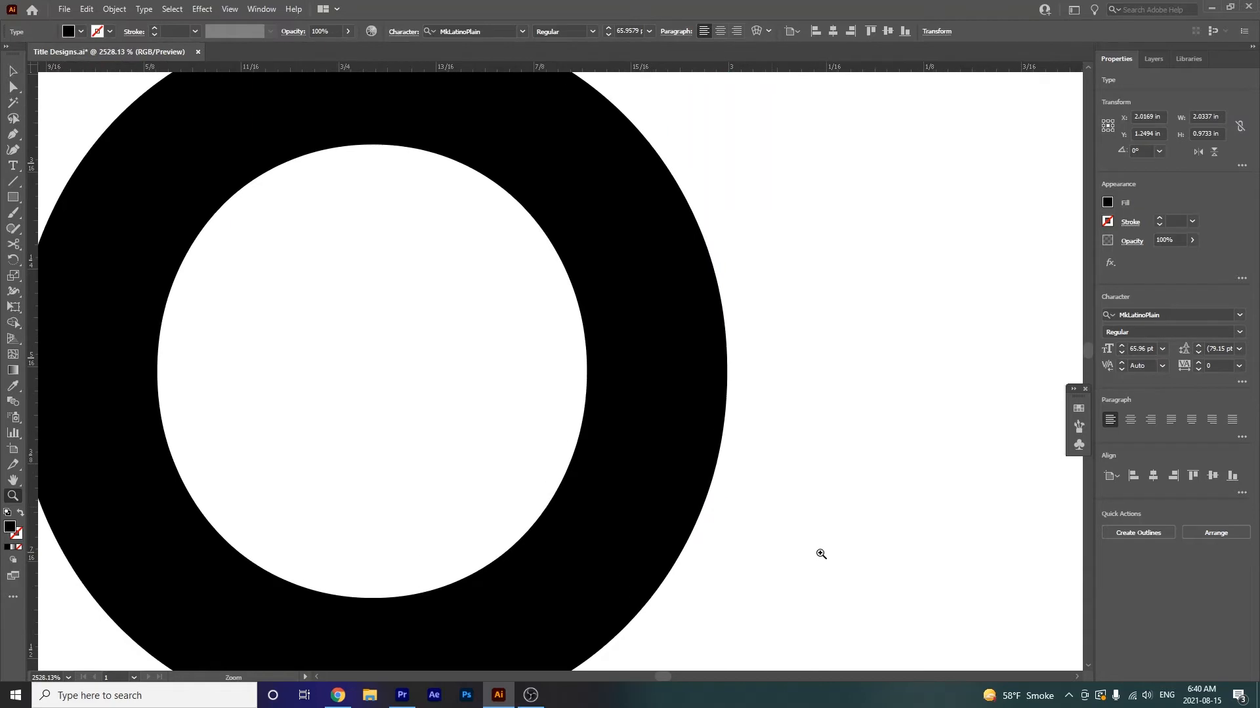
{"action": "left_click", "coordinate": [675, 336]}
{"action": "key", "text": "v"}
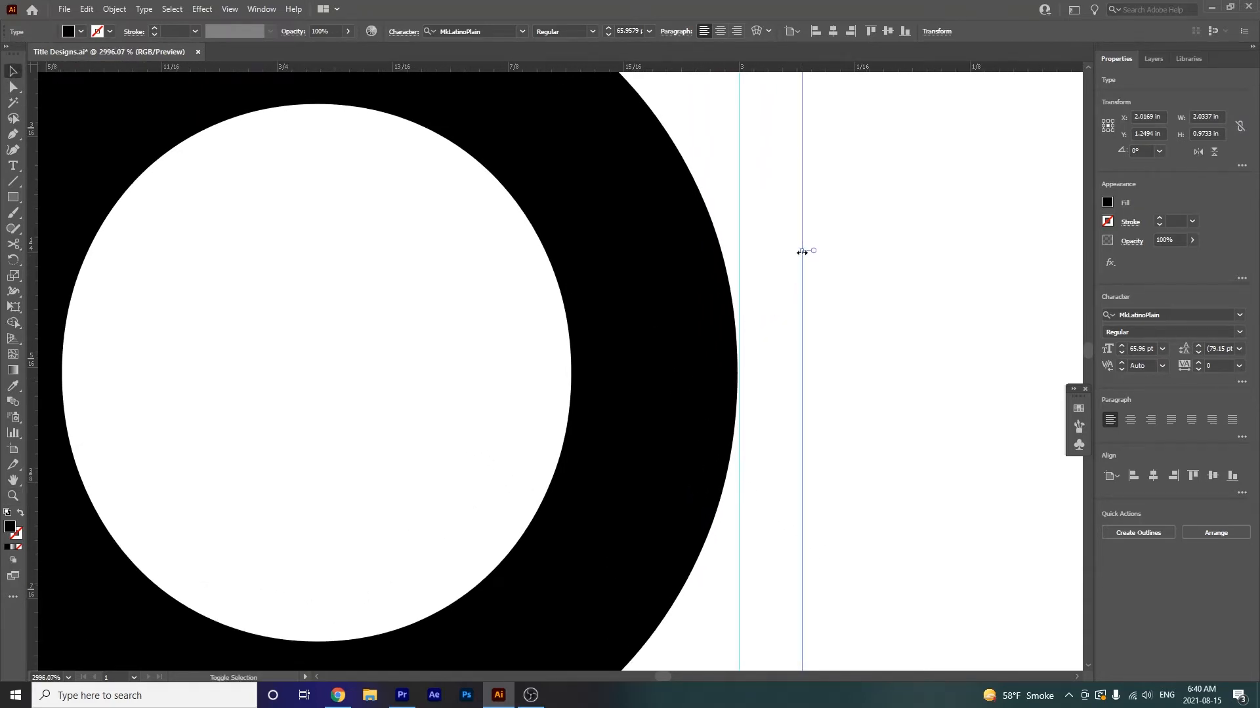
{"action": "left_click_drag", "start_coordinate": [803, 250], "coordinate": [804, 250]}
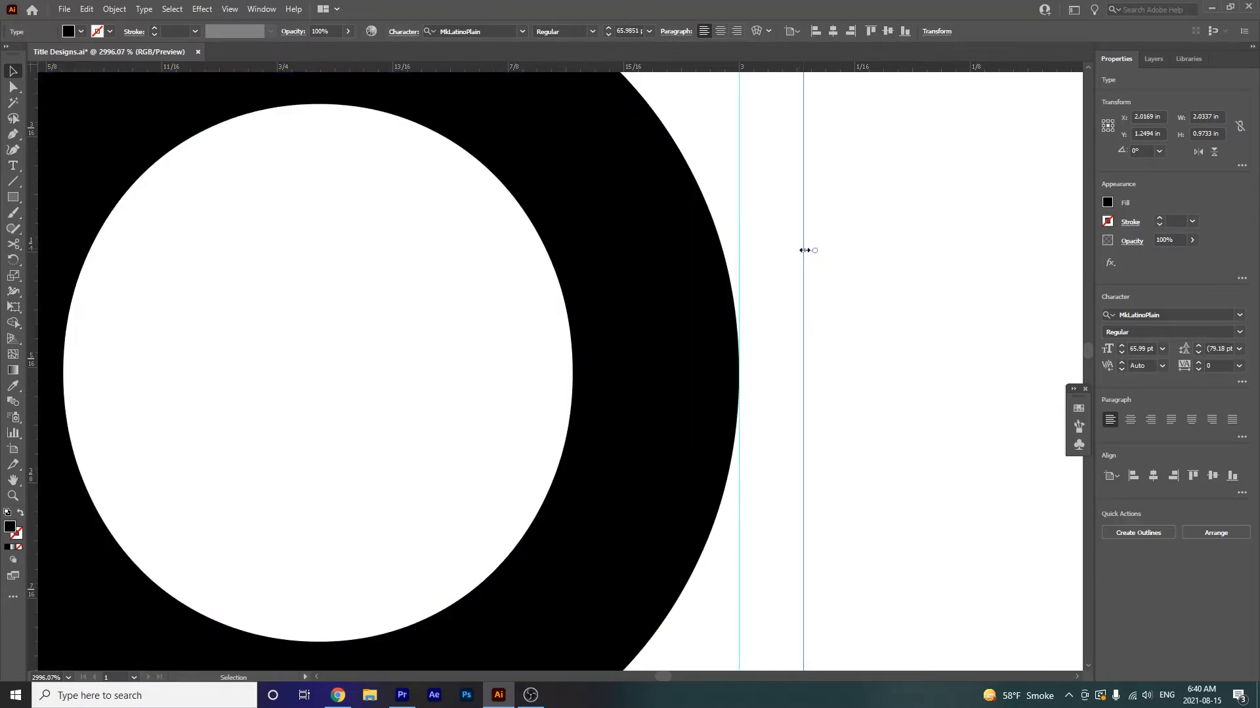
{"action": "key", "text": "z"}
{"action": "mouse_move", "coordinate": [712, 446]}
{"action": "left_mouse_down"}
{"action": "mouse_move", "coordinate": [566, 376]}
{"action": "mouse_move", "coordinate": [539, 394]}
{"action": "left_mouse_up"}
{"action": "mouse_move", "coordinate": [631, 531]}
{"action": "left_mouse_down"}
{"action": "mouse_move", "coordinate": [632, 333]}
{"action": "mouse_move", "coordinate": [683, 374]}
{"action": "left_mouse_up"}
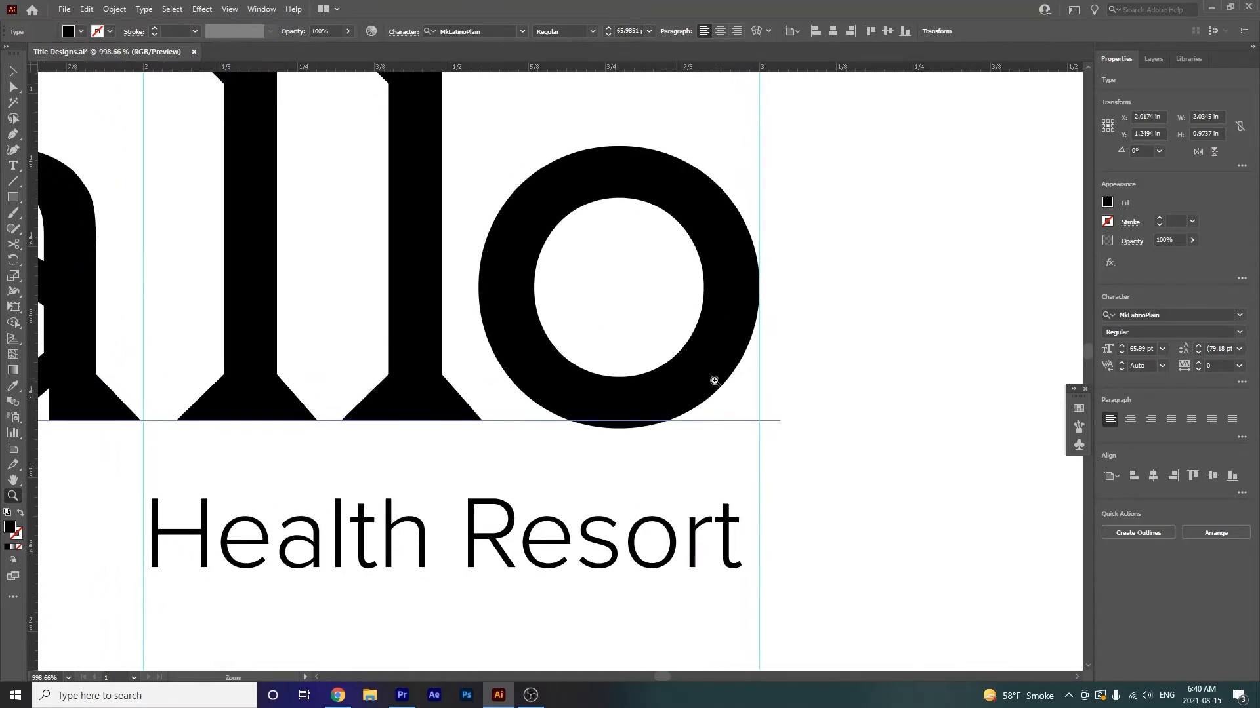
{"action": "left_click_drag", "start_coordinate": [618, 476], "coordinate": [370, 440]}
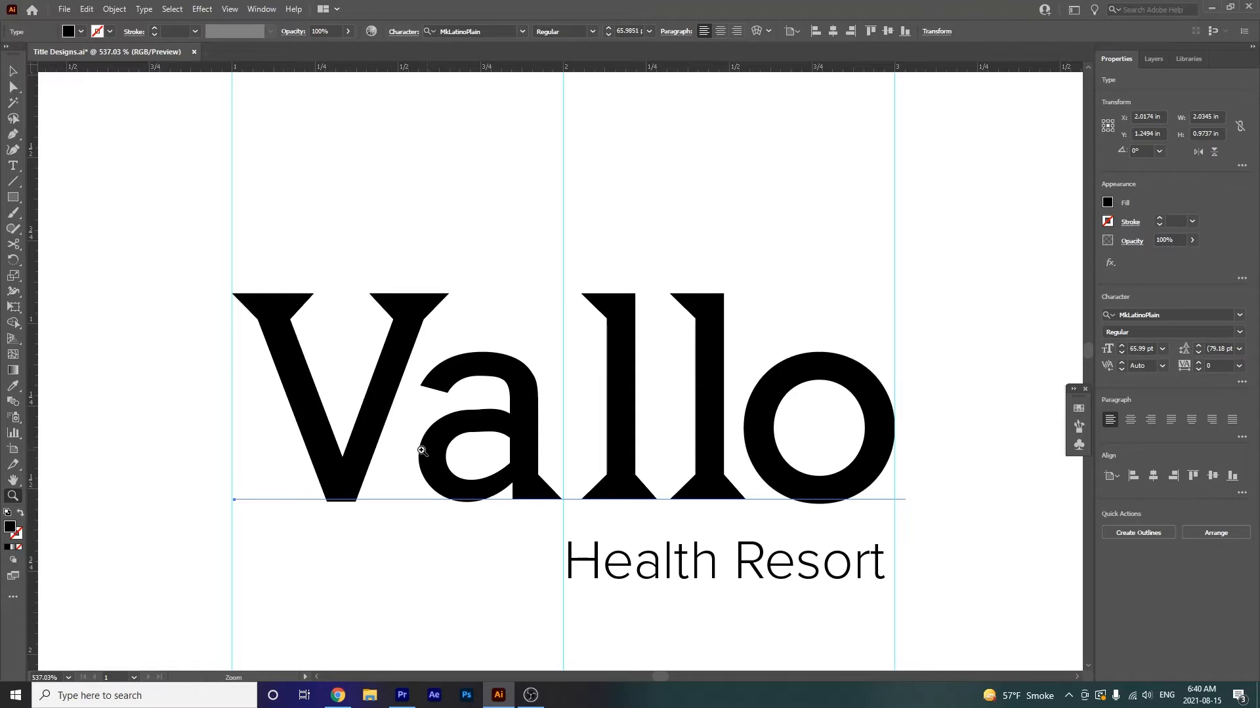
{"action": "key", "text": "v"}
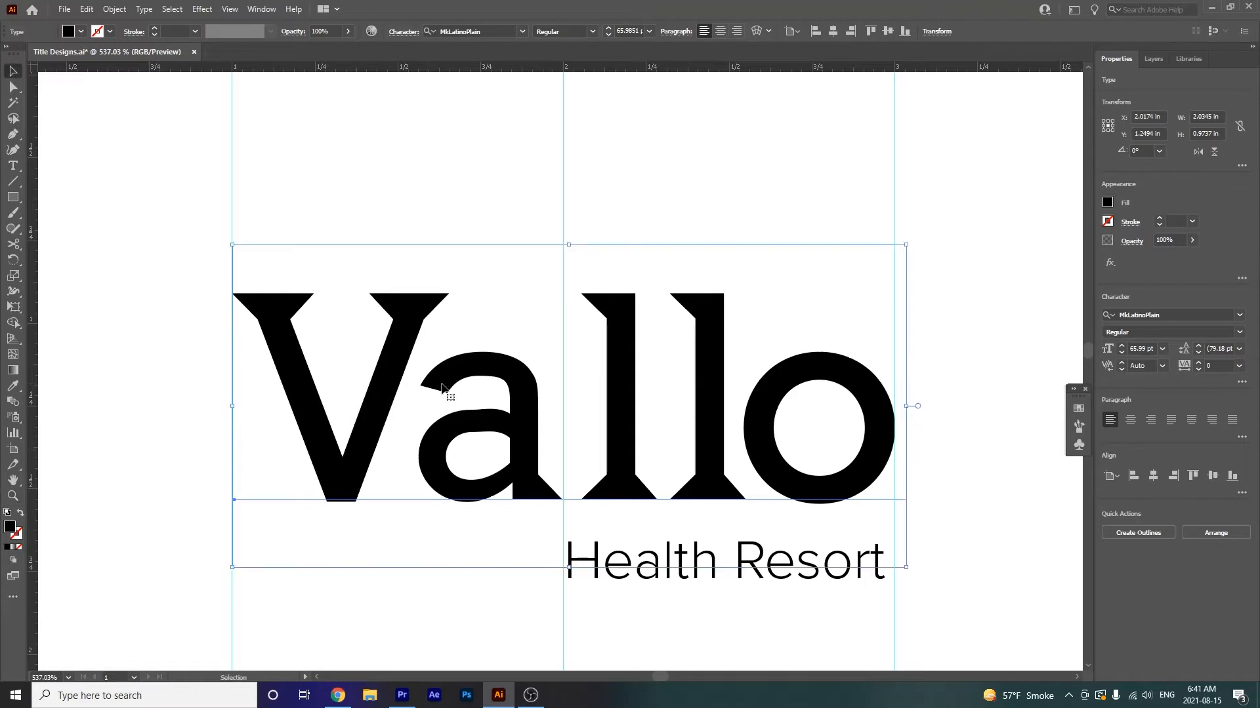
Step: Set the kerning between the V and the a of "Vallo" to -126
{"action": "key", "text": "t"}
{"action": "left_click", "coordinate": [418, 451]}
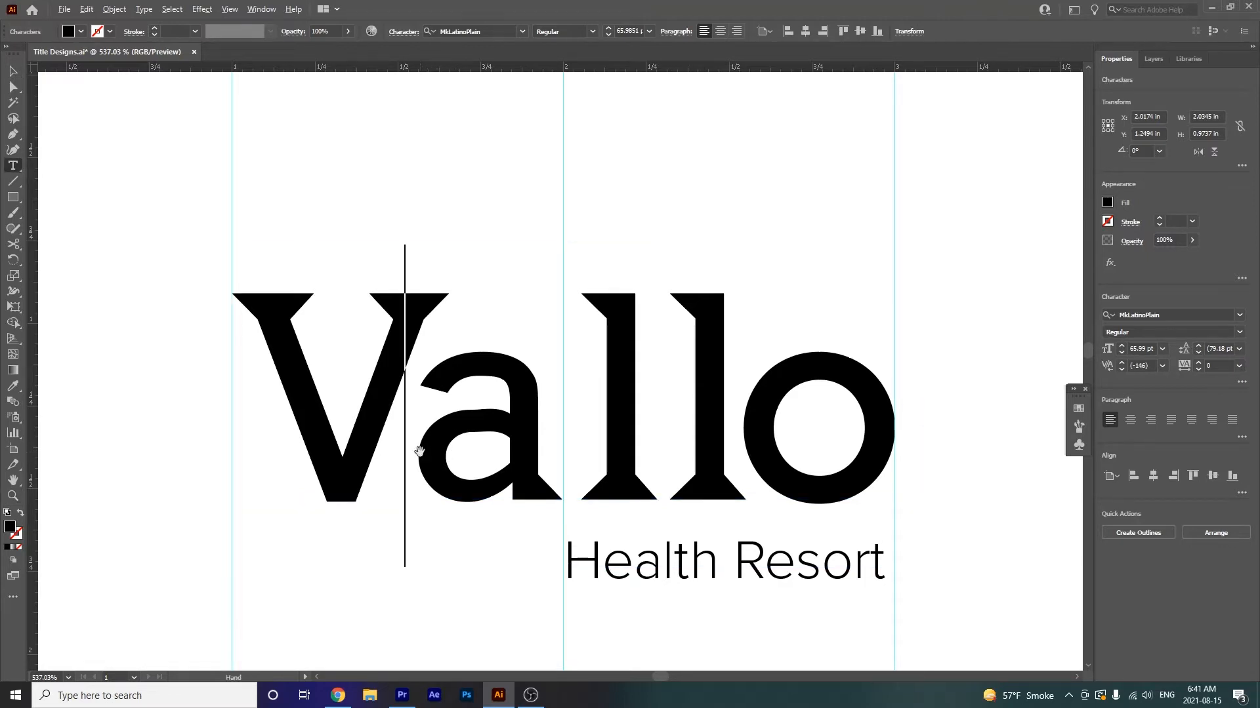
{"action": "key", "text": "alt+Right"}
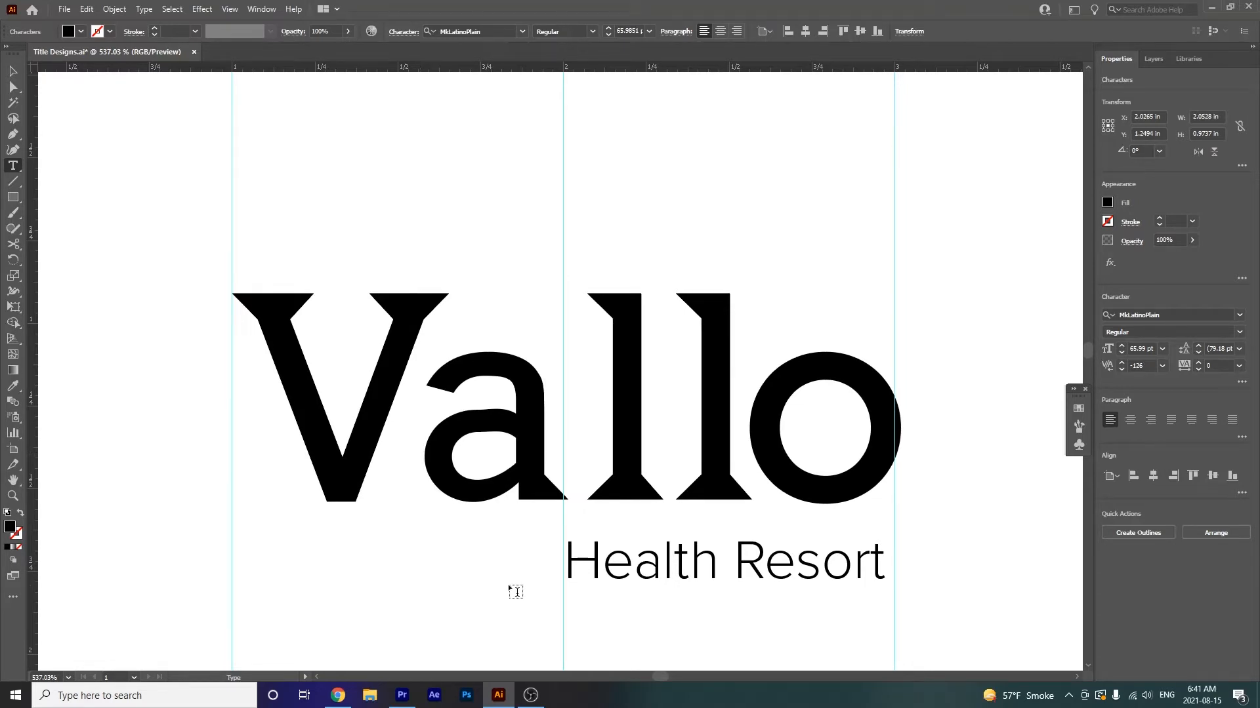
{"action": "left_click", "coordinate": [14, 71]}
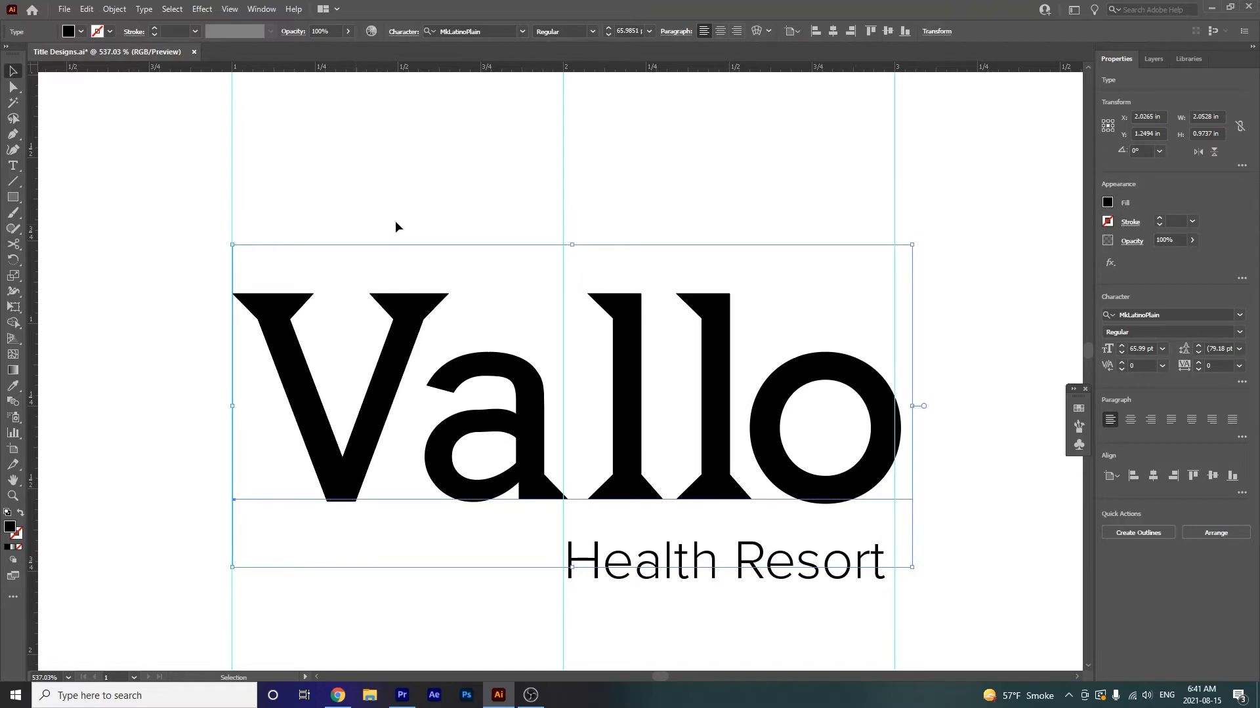
{"action": "left_click", "coordinate": [416, 199]}
{"action": "key", "text": "ctrl+minus"}
{"action": "key", "text": "ctrl+minus"}
{"action": "key", "text": "ctrl+minus"}
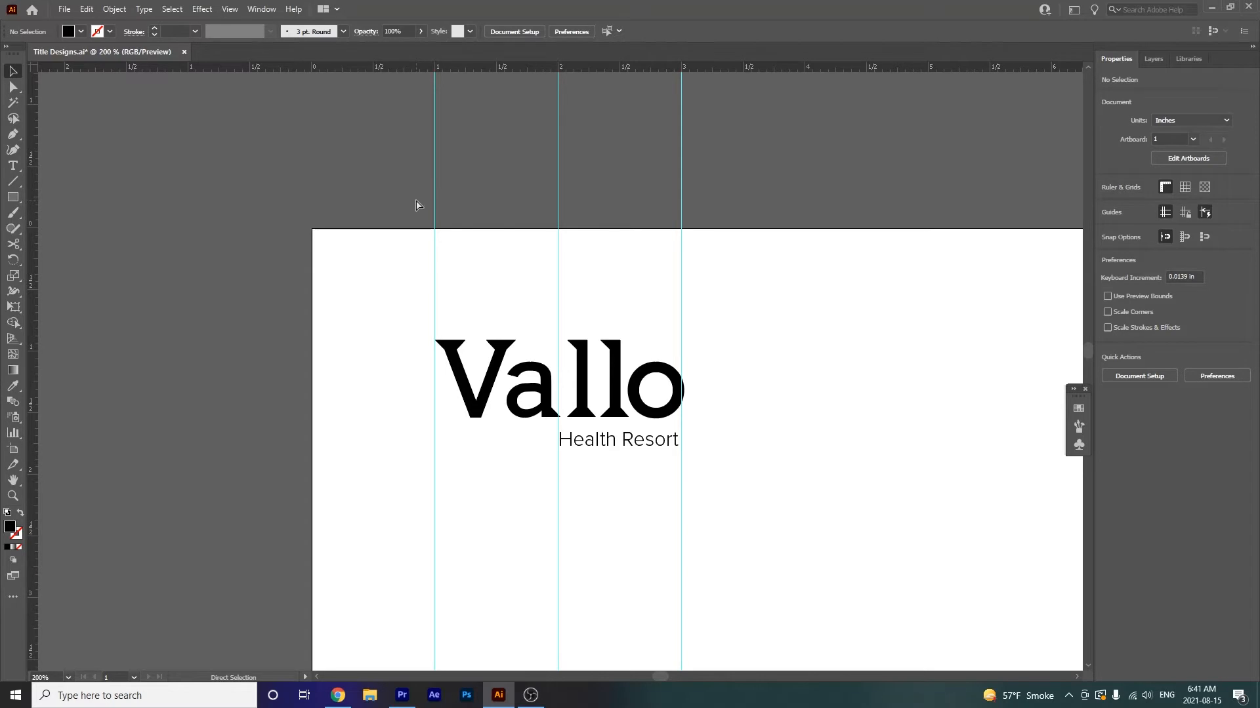
Step: Loosen the kerning between the V and the a of "Vallo" by one more increment
{"action": "key", "text": "ctrl+plus"}
{"action": "key", "text": "ctrl+plus"}
{"action": "key", "text": "ctrl+plus"}
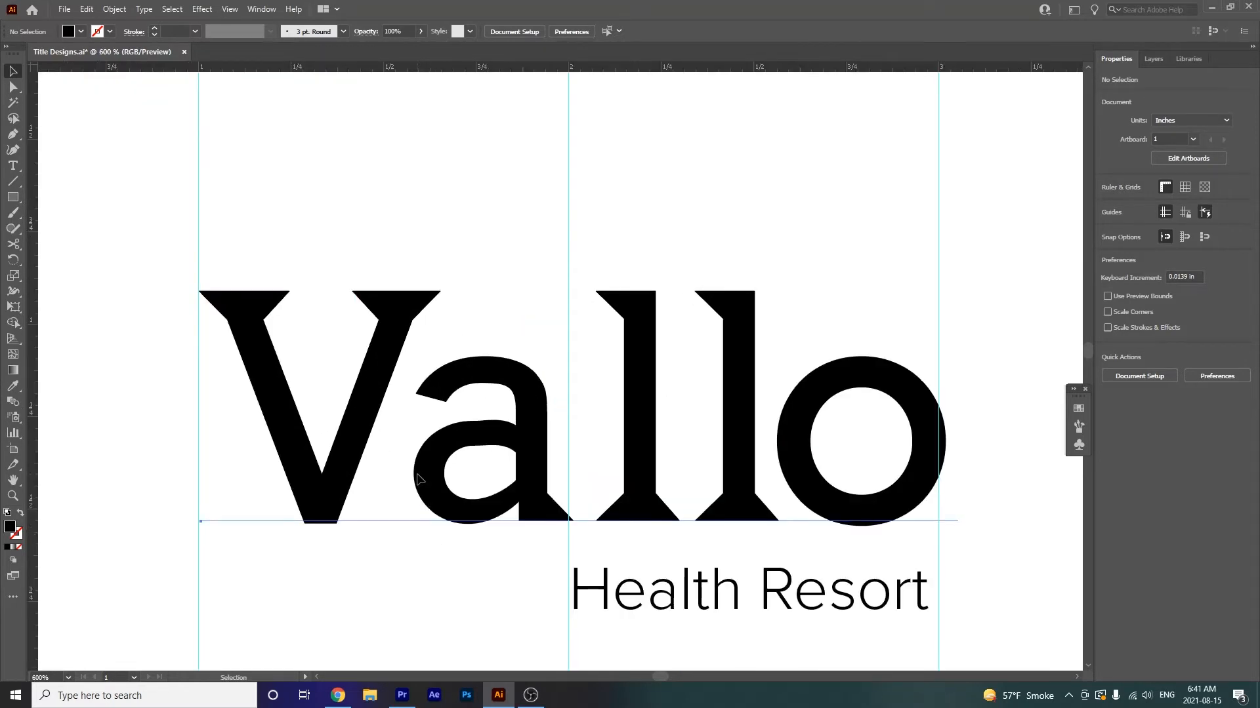
{"action": "key", "text": "t"}
{"action": "left_click", "coordinate": [415, 474]}
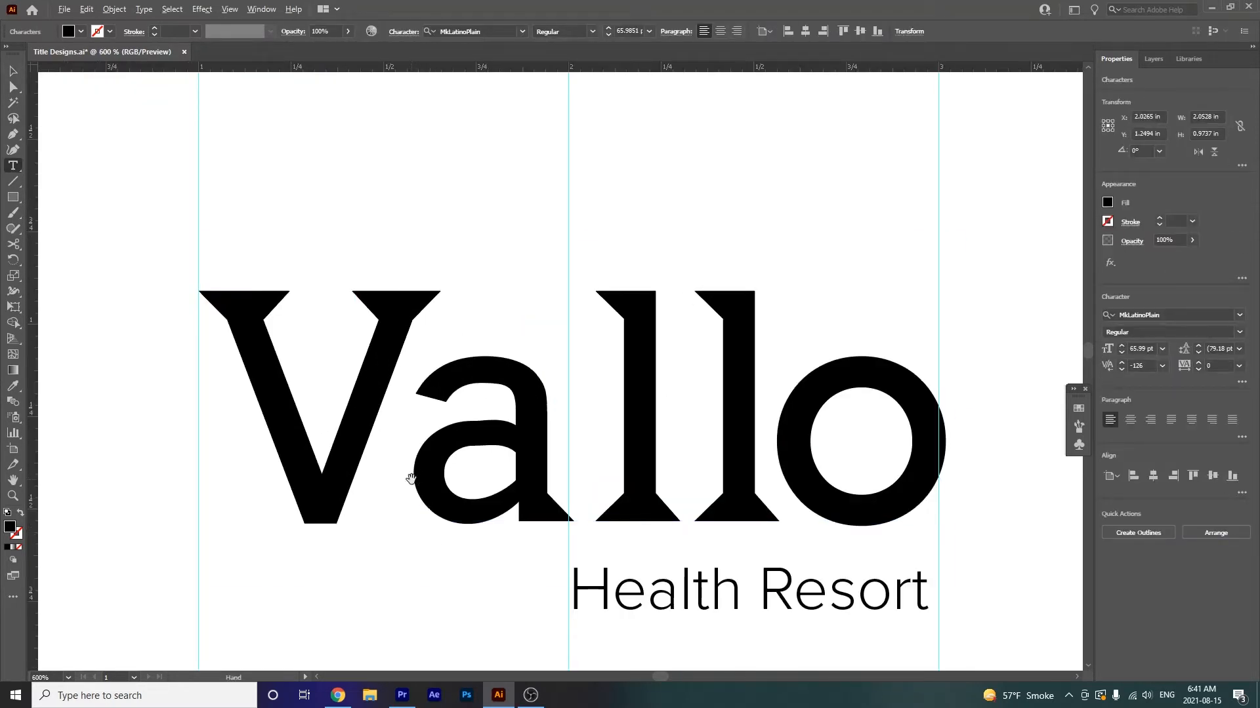
{"action": "key", "text": "alt+Right"}
{"action": "left_click", "coordinate": [13, 71]}
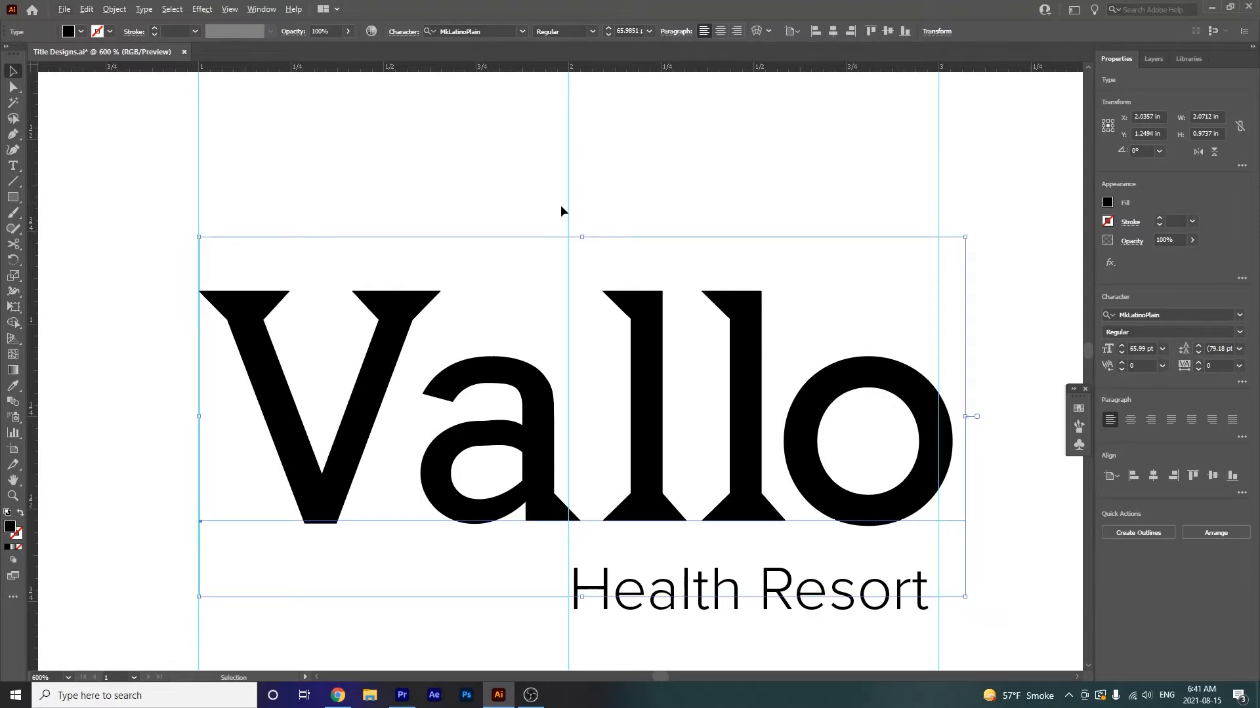
{"action": "left_click_drag", "start_coordinate": [514, 171], "coordinate": [370, 120]}
Step: Examine the letter spacing and overall balance of the title with the guides hidden
{"action": "key", "text": "z"}
{"action": "key", "text": "space"}
{"action": "left_click_drag", "start_coordinate": [526, 188], "coordinate": [558, 276]}
{"action": "left_click_drag", "start_coordinate": [590, 342], "coordinate": [526, 313]}
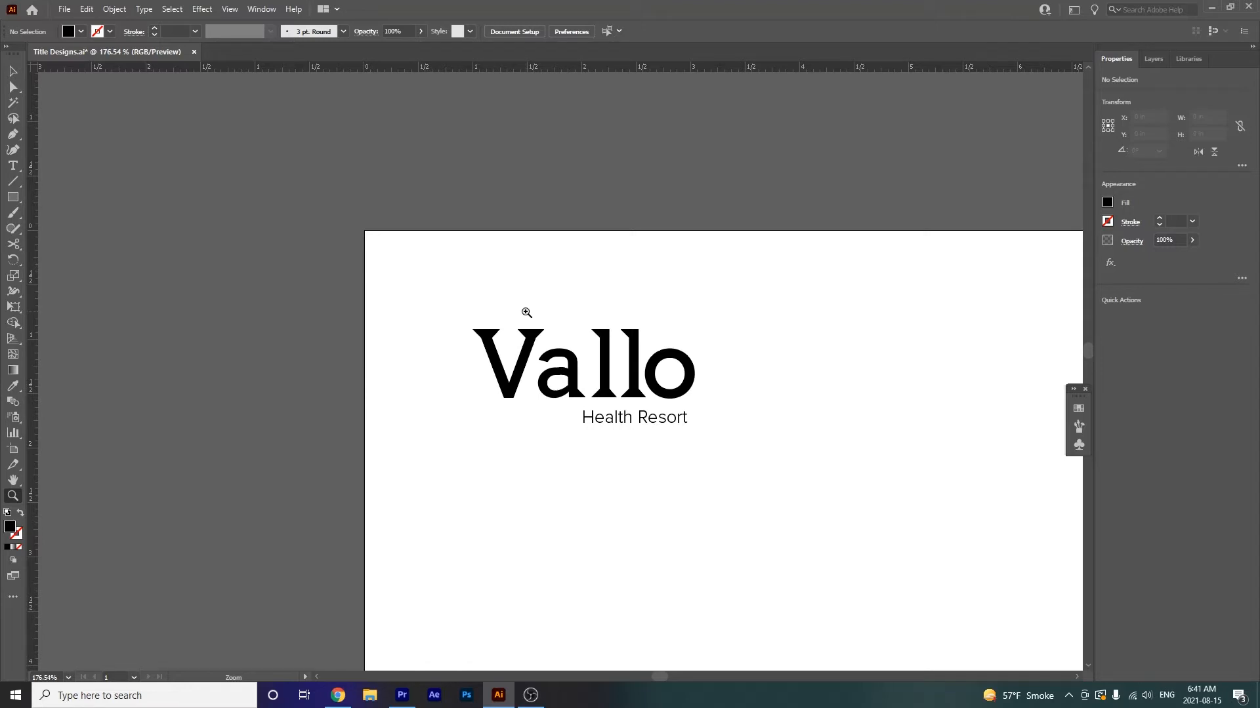
{"action": "left_click_drag", "start_coordinate": [562, 301], "coordinate": [697, 419]}
{"action": "left_click_drag", "start_coordinate": [641, 535], "coordinate": [603, 387]}
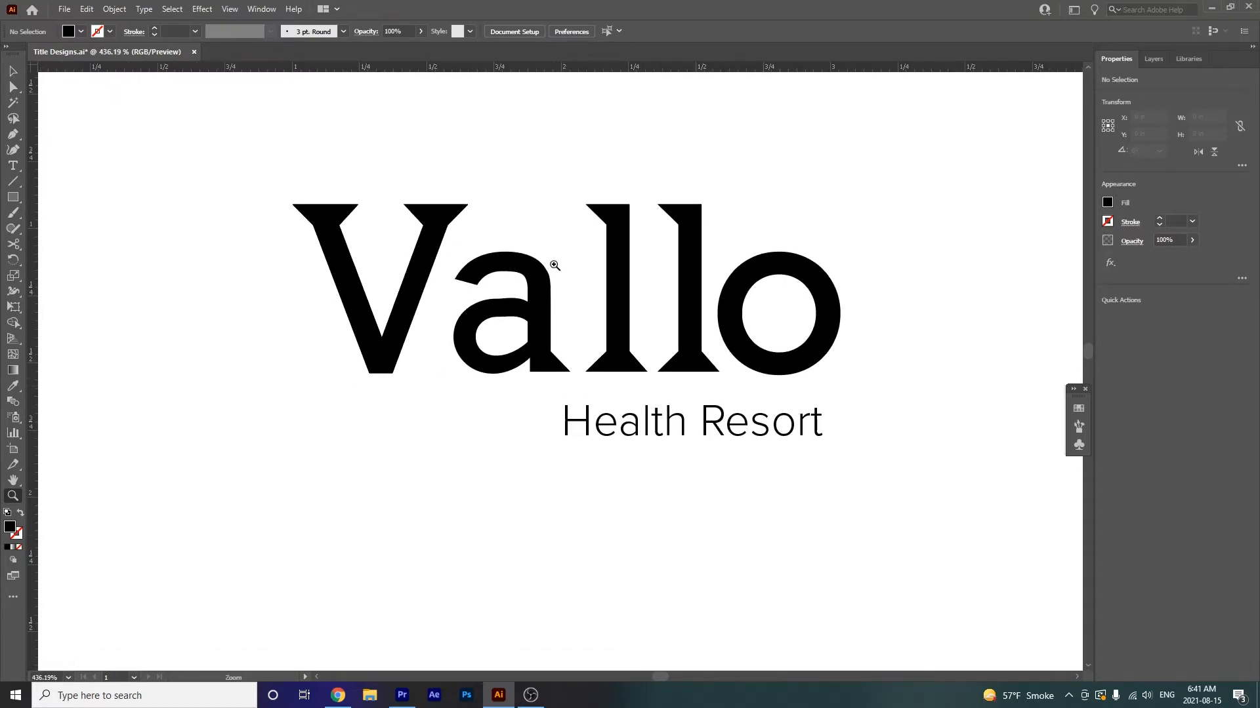
{"action": "left_click_drag", "start_coordinate": [551, 258], "coordinate": [599, 327]}
Step: Scale "Vallo" down proportionally to about 65.44 pt, keeping its left edge on the 1 in guide and the o slightly past the 3 in guide
{"action": "key", "text": "v"}
{"action": "left_click", "coordinate": [721, 218]}
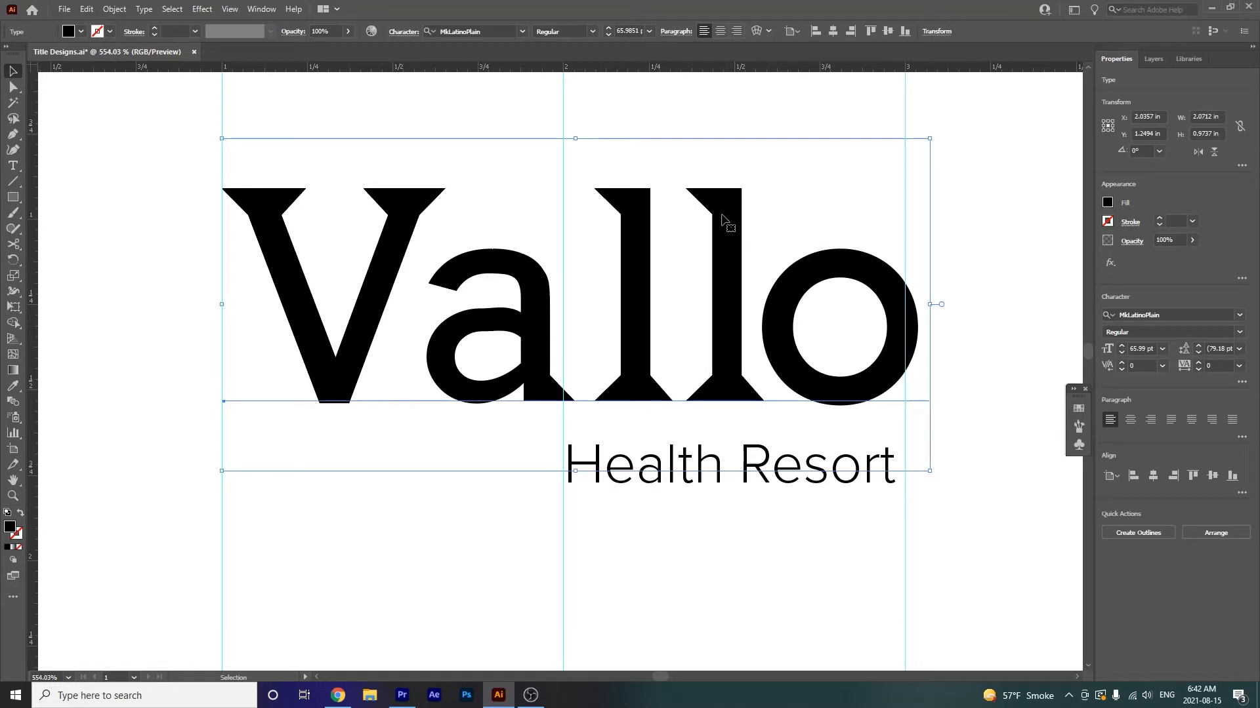
{"action": "left_click", "coordinate": [682, 115]}
{"action": "left_click", "coordinate": [878, 270]}
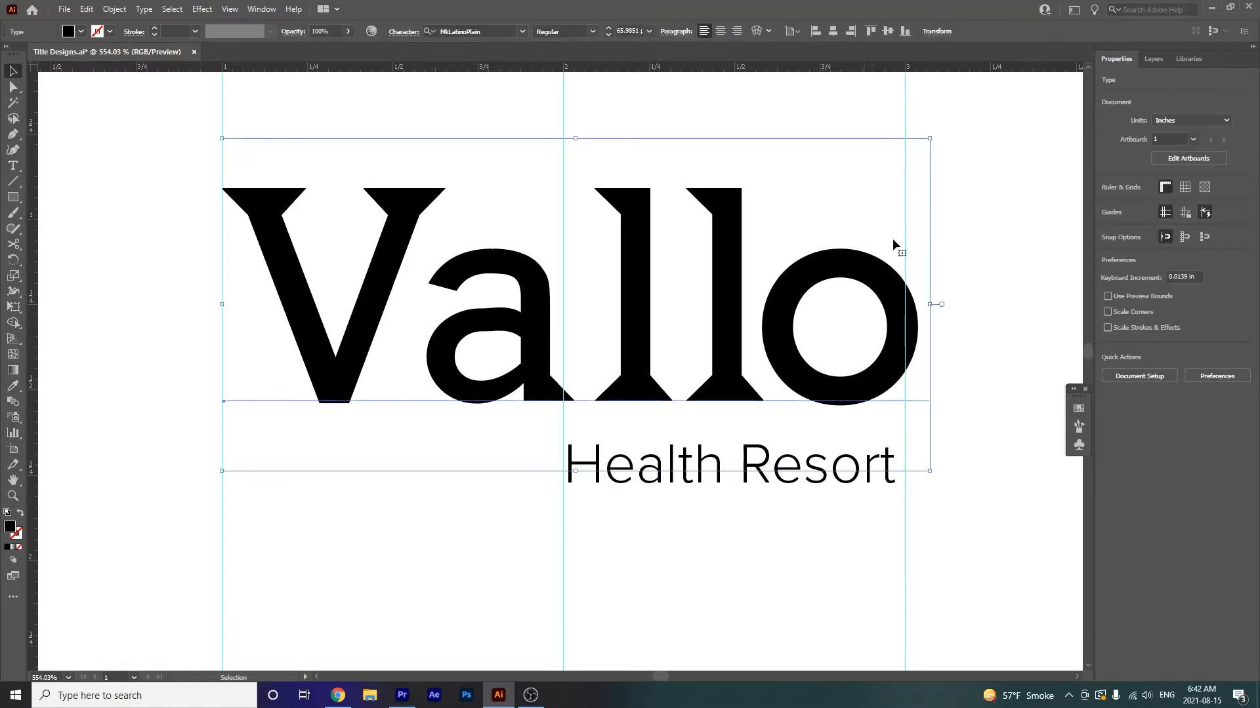
{"action": "left_click_drag", "start_coordinate": [929, 137], "coordinate": [923, 140]}
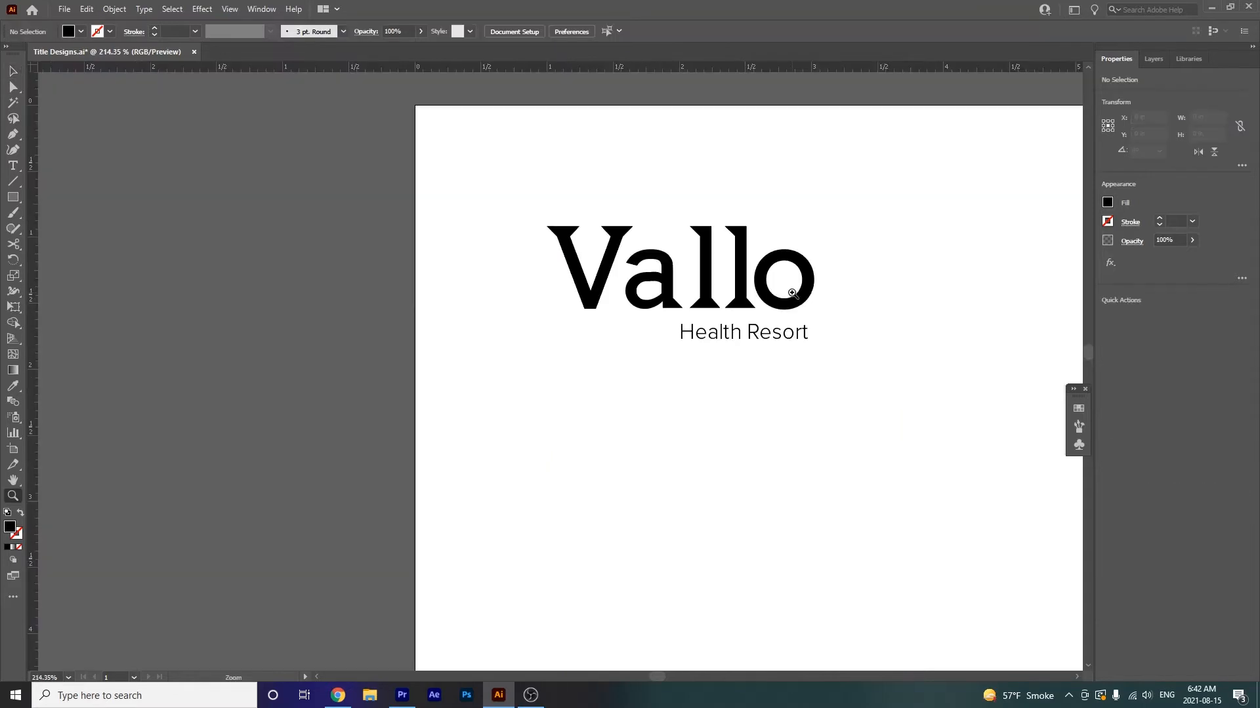
Step: Scale "Vallo" down to about 64.75 pt so the outer edge of the o touches the 3 in guide
{"action": "left_click_drag", "start_coordinate": [794, 291], "coordinate": [867, 459]}
{"action": "key", "text": "ctrl+;"}
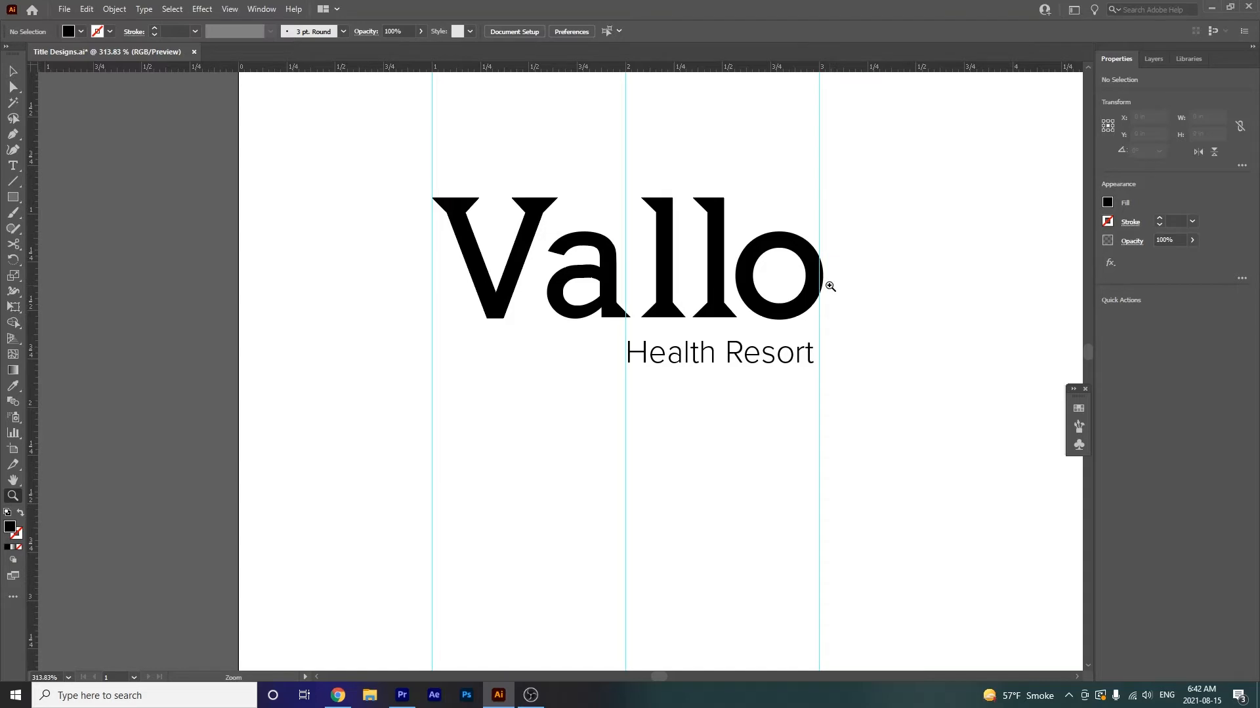
{"action": "key", "text": "v"}
{"action": "left_click", "coordinate": [827, 197]}
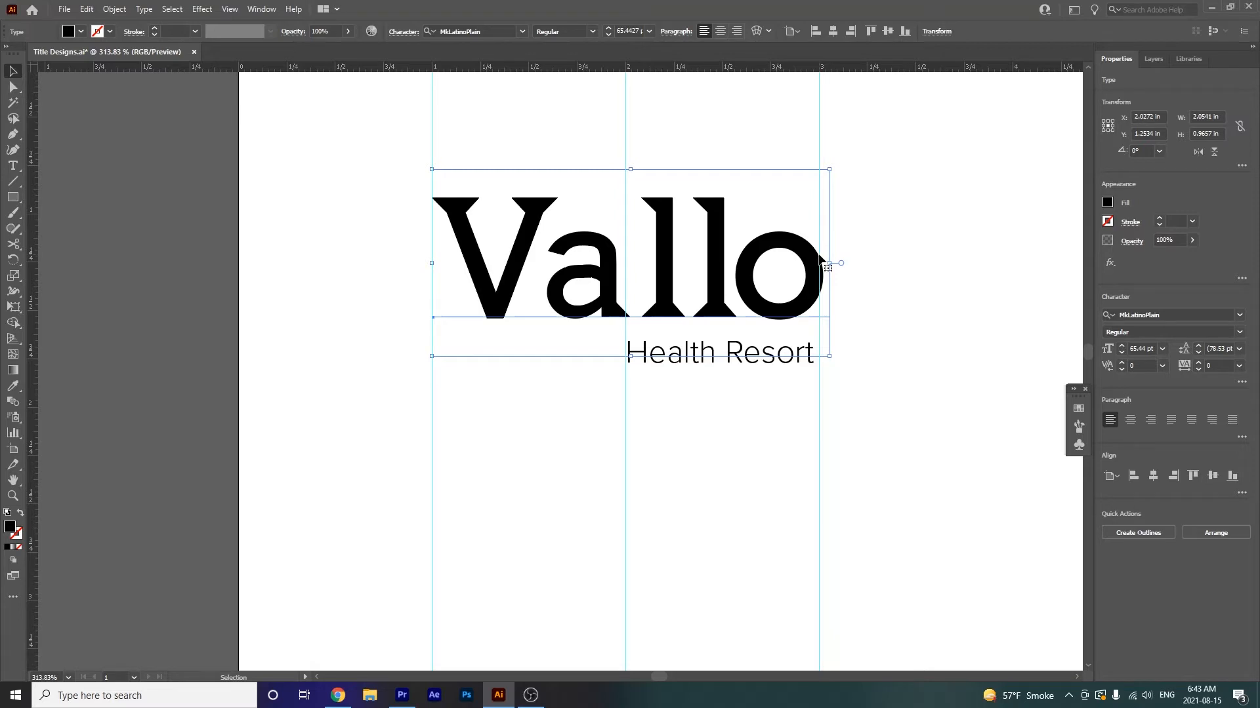
{"action": "scroll", "coordinate": [828, 266], "scroll_direction": "up", "scroll_amount": 5}
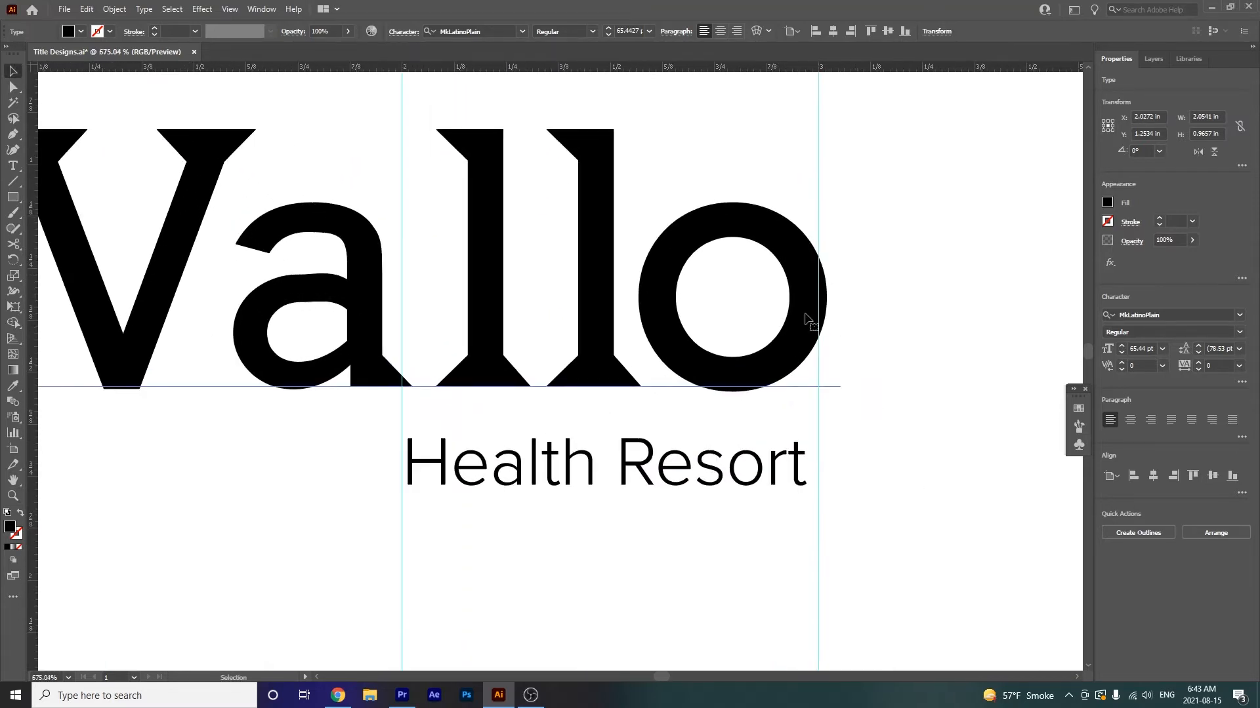
{"action": "left_click_drag", "start_coordinate": [841, 269], "coordinate": [833, 270]}
{"action": "left_click", "coordinate": [757, 505]}
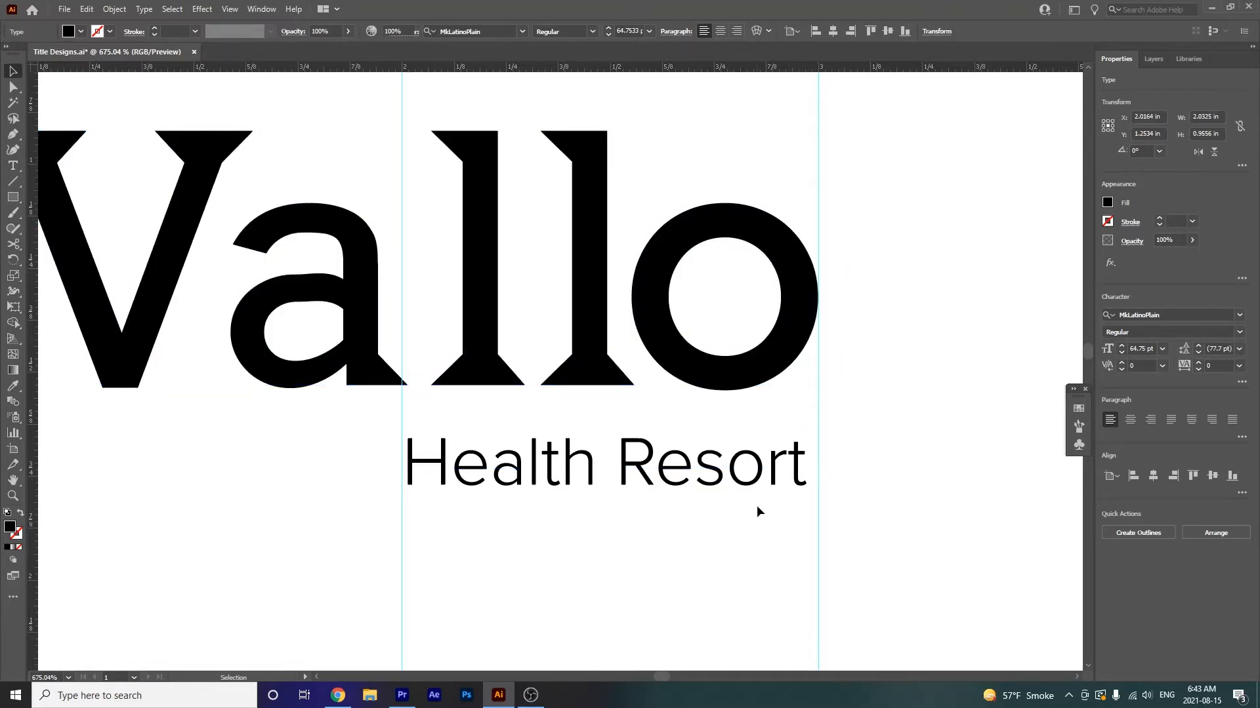
Step: Move "Health Resort" over so it ends at the 3 in guide, and compare the design with guides hidden and shown
{"action": "left_click_drag", "start_coordinate": [759, 477], "coordinate": [773, 477]}
{"action": "left_click", "coordinate": [763, 544]}
{"action": "key", "text": "z"}
{"action": "left_click_drag", "start_coordinate": [762, 543], "coordinate": [553, 418]}
{"action": "key", "text": "ctrl+semicolon"}
{"action": "left_click_drag", "start_coordinate": [694, 573], "coordinate": [734, 470]}
{"action": "key", "text": "ctrl+semicolon"}
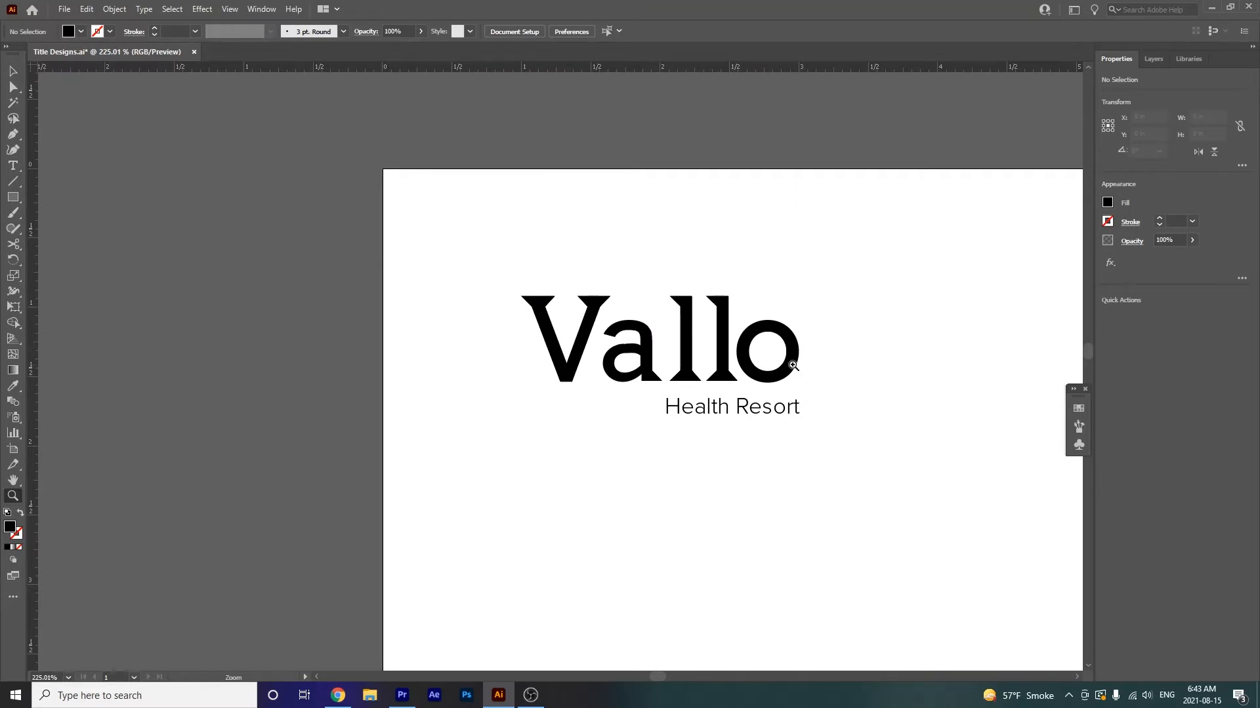
{"action": "key", "text": "ctrl+semicolon"}
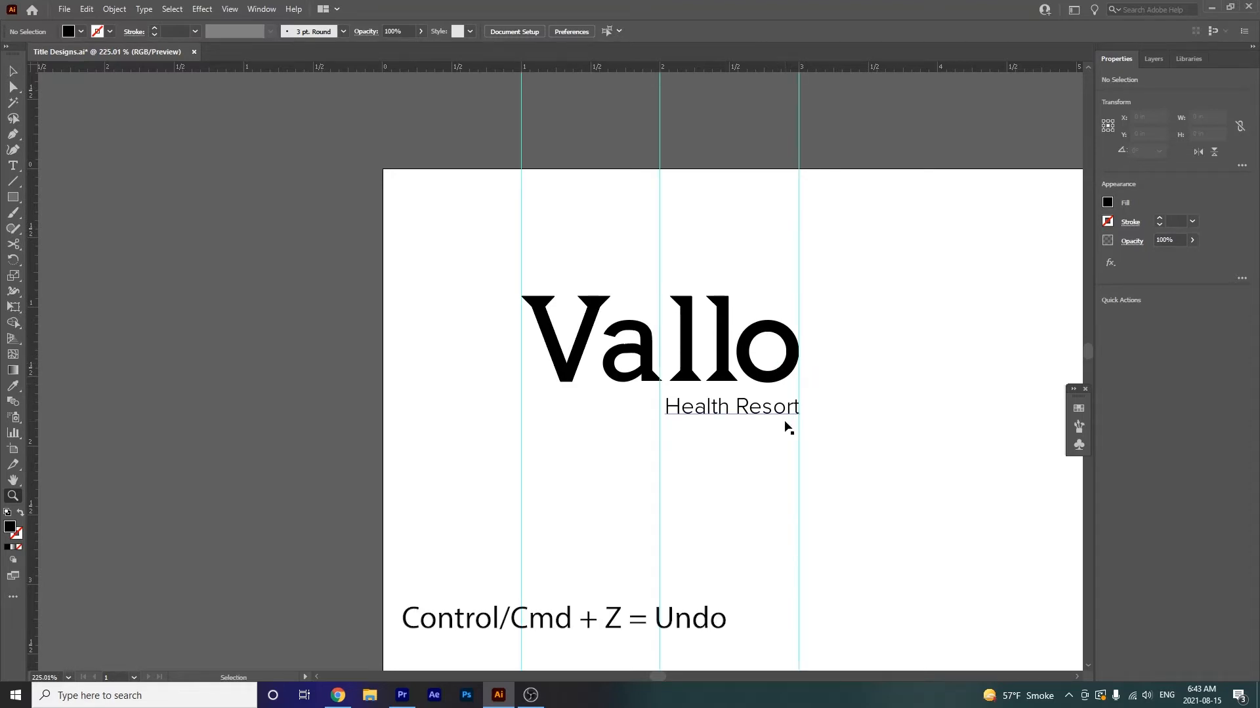
Step: Undo the "Health Resort" move and the last scaling of "Vallo"
{"action": "key", "text": "ctrl+z"}
{"action": "key", "text": "ctrl+z"}
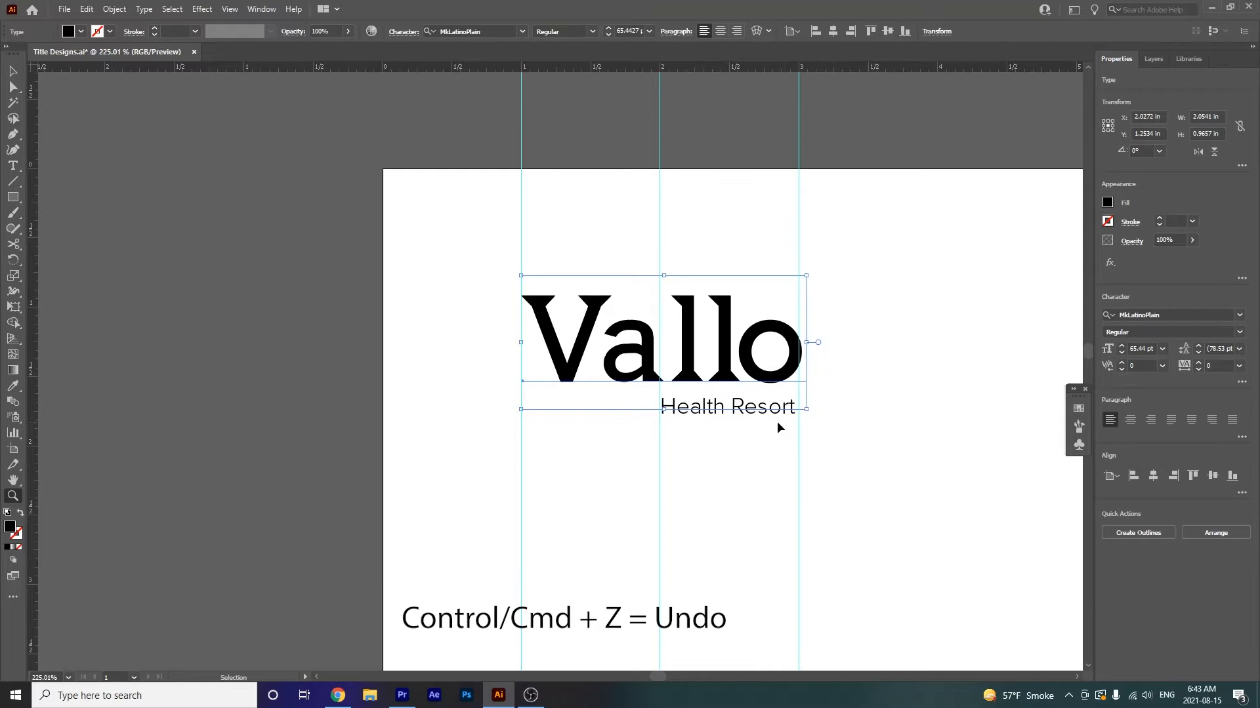
Step: Move "Health Resort" horizontally so that its final t reaches the 3 in guide
{"action": "left_click", "coordinate": [778, 427]}
{"action": "key", "text": "space"}
{"action": "left_click_drag", "start_coordinate": [604, 432], "coordinate": [663, 421]}
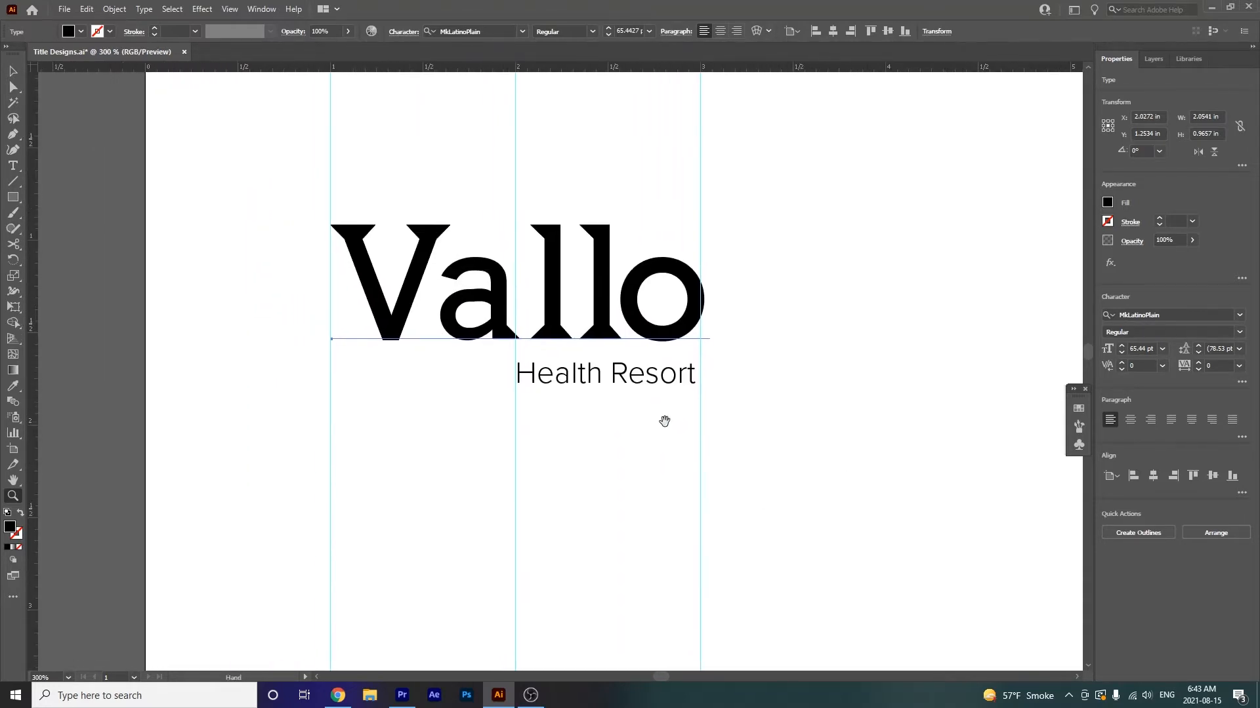
{"action": "left_click", "coordinate": [664, 376]}
{"action": "mouse_move", "coordinate": [660, 370]}
{"action": "left_mouse_down"}
{"action": "mouse_move", "coordinate": [708, 480]}
{"action": "mouse_move", "coordinate": [663, 418]}
{"action": "left_mouse_up"}
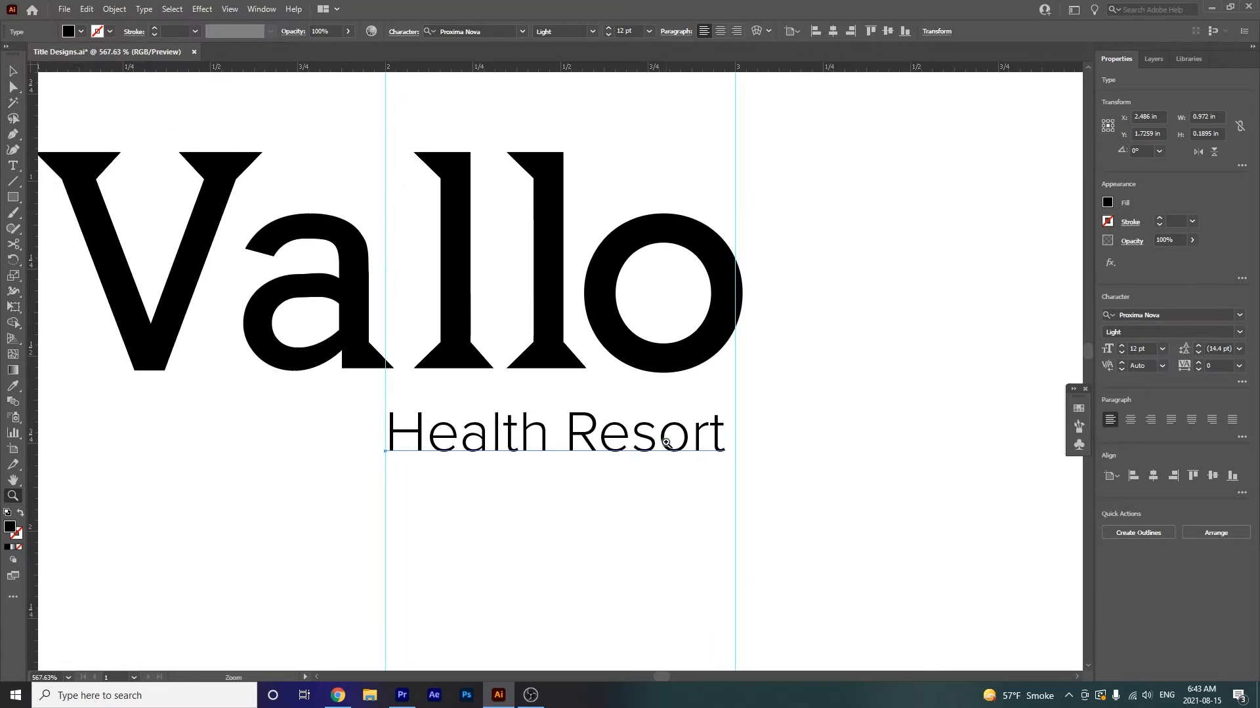
{"action": "key", "text": "v"}
{"action": "left_click_drag", "start_coordinate": [664, 439], "coordinate": [676, 442]}
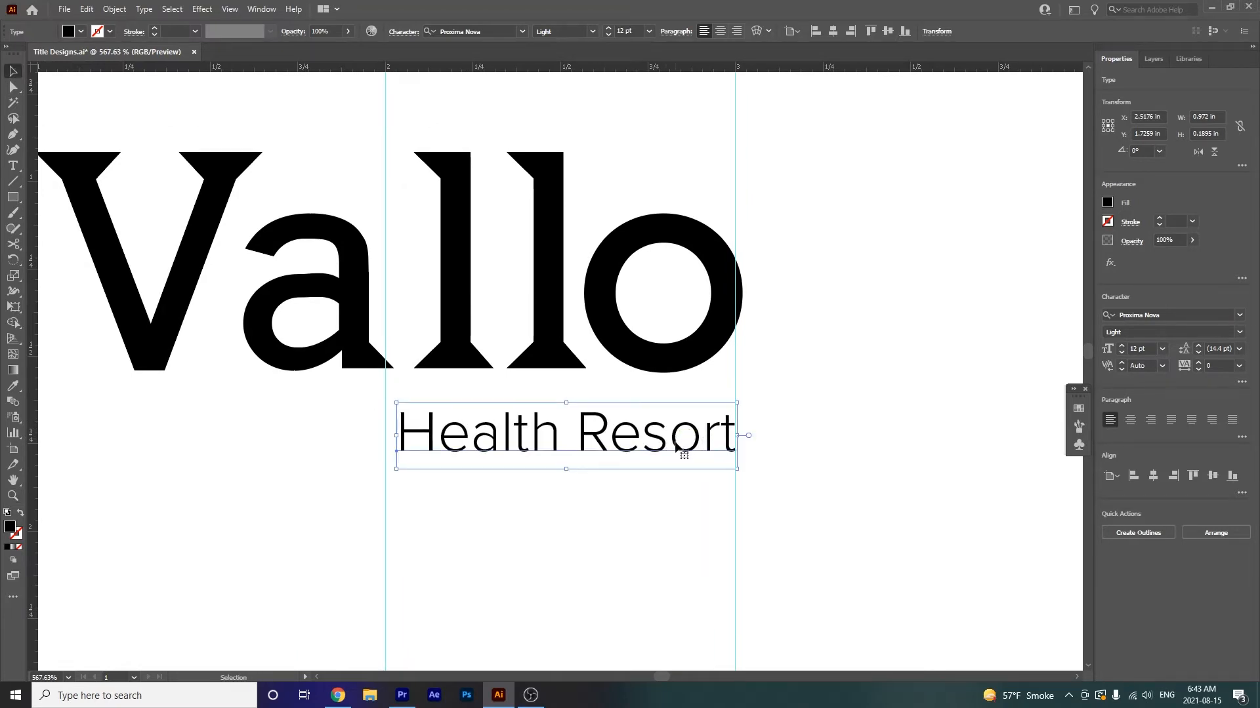
{"action": "left_click", "coordinate": [672, 497]}
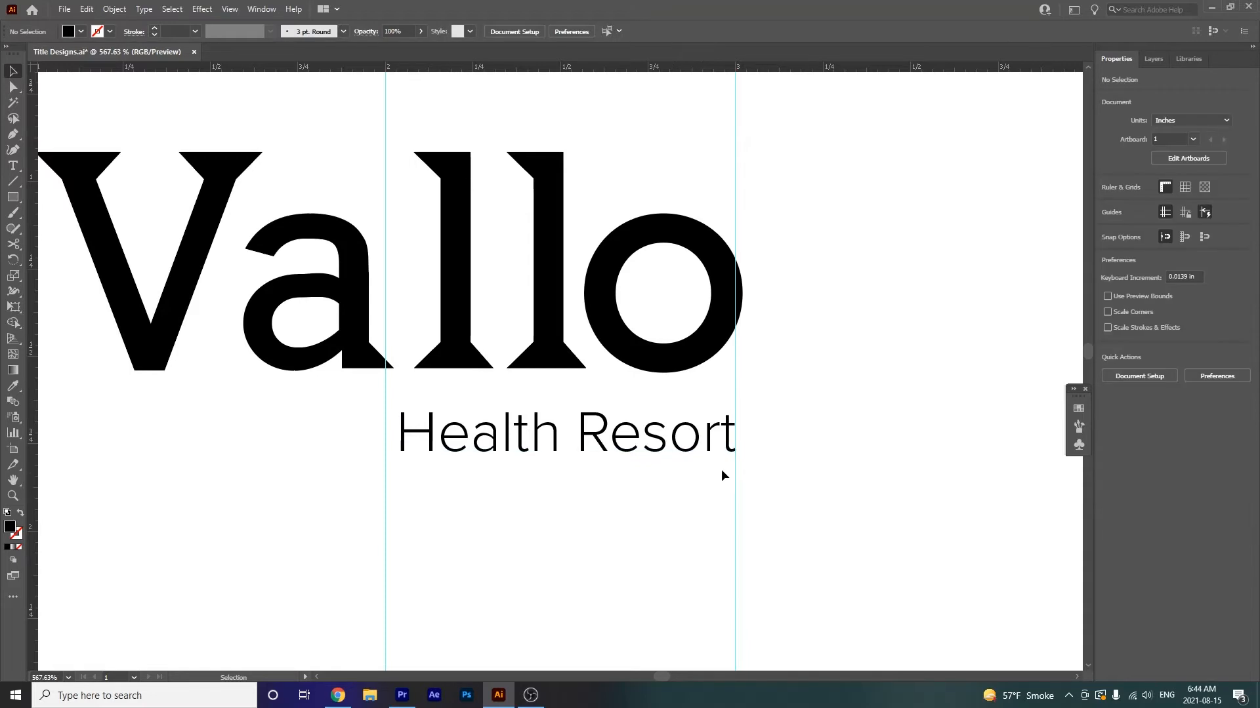
Step: Fine-tune "Health Resort" at high magnification so the tip of its final t sits exactly on the 3 in guide
{"action": "key", "text": "z"}
{"action": "left_click_drag", "start_coordinate": [738, 413], "coordinate": [860, 630]}
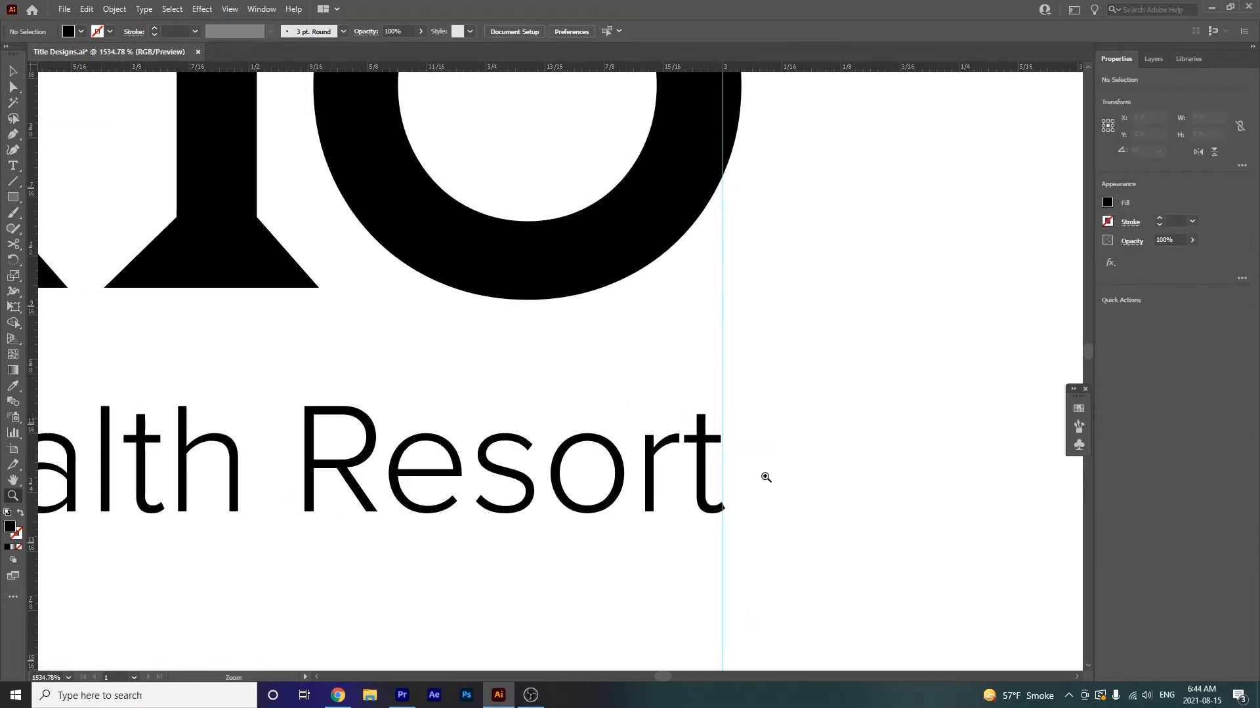
{"action": "left_click_drag", "start_coordinate": [765, 477], "coordinate": [791, 515]}
{"action": "key", "text": "v"}
{"action": "left_click_drag", "start_coordinate": [692, 487], "coordinate": [692, 489]}
{"action": "left_click", "coordinate": [692, 601]}
{"action": "key", "text": "a"}
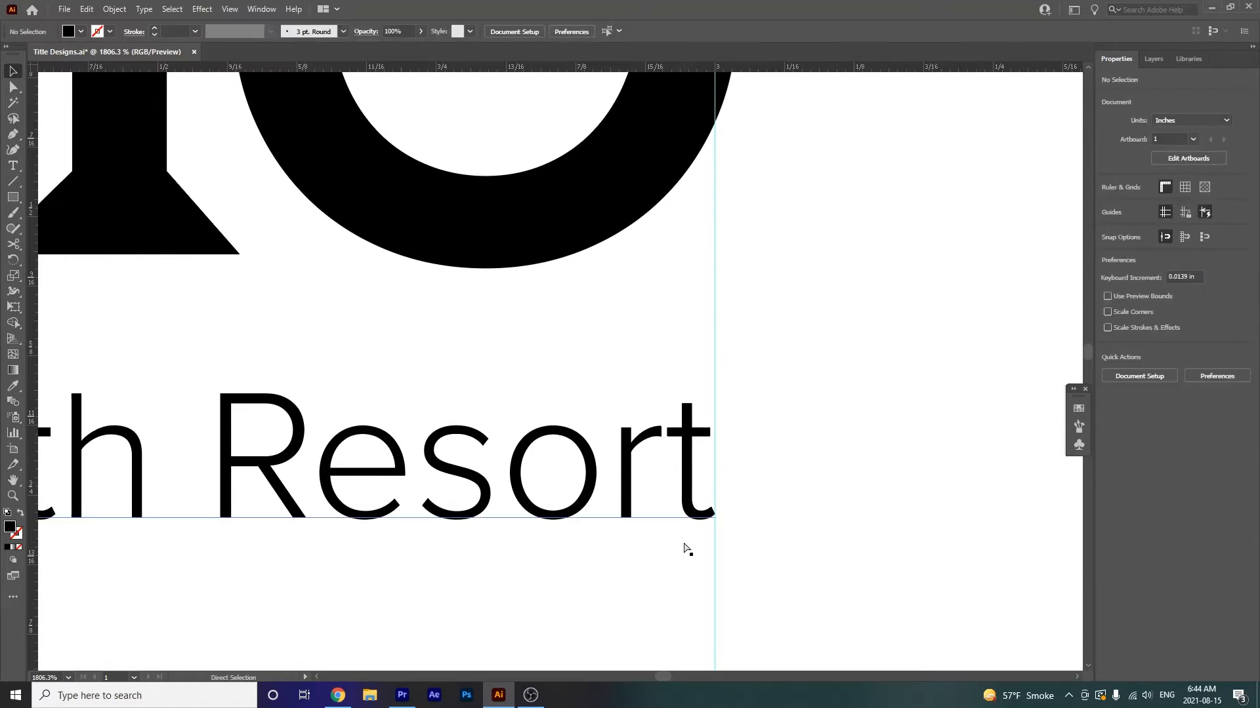
Step: Scale "Vallo" up to about 65.85 pt so the o extends slightly past the 3 in guide, checking the result against the guides
{"action": "key", "text": "ctrl+0"}
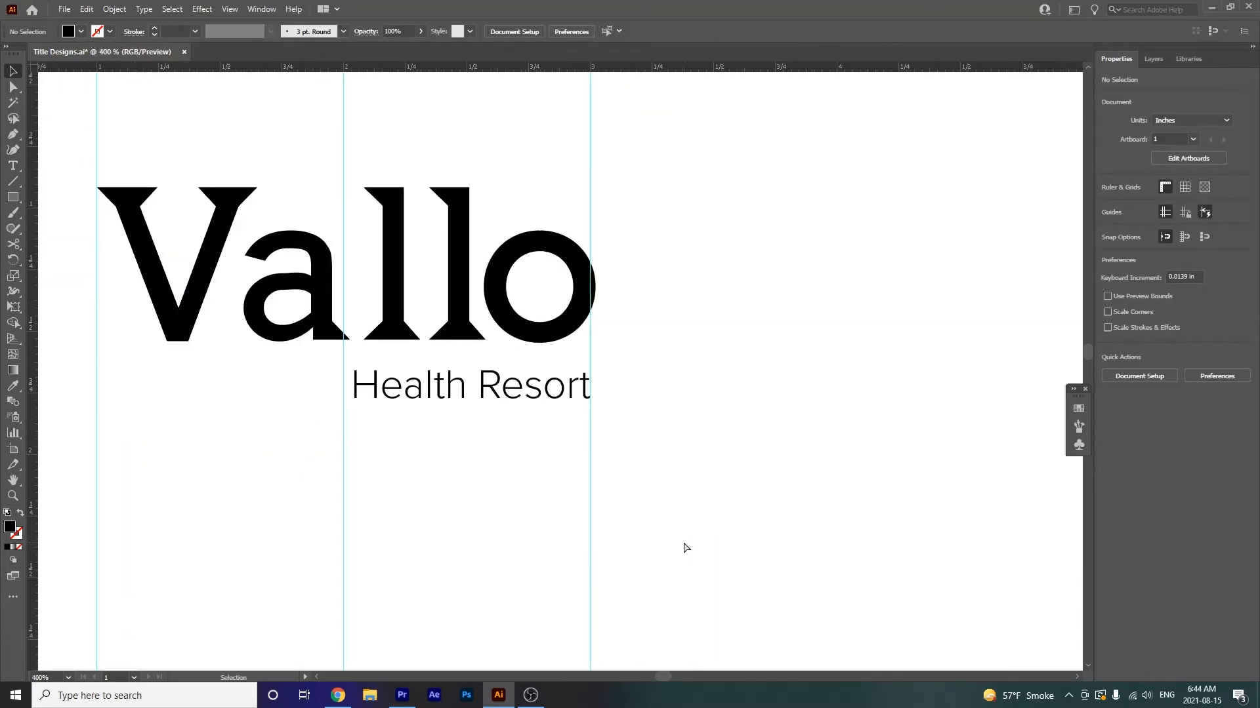
{"action": "left_click_drag", "start_coordinate": [495, 410], "coordinate": [621, 452]}
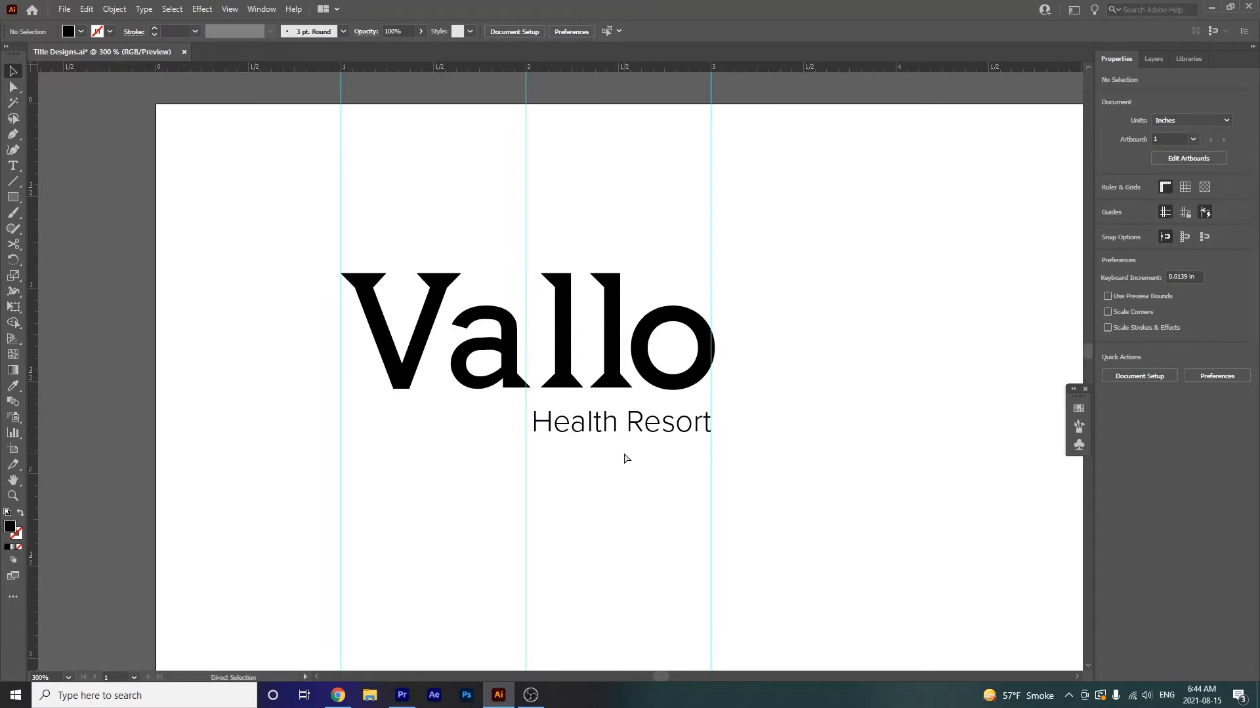
{"action": "key", "text": "v"}
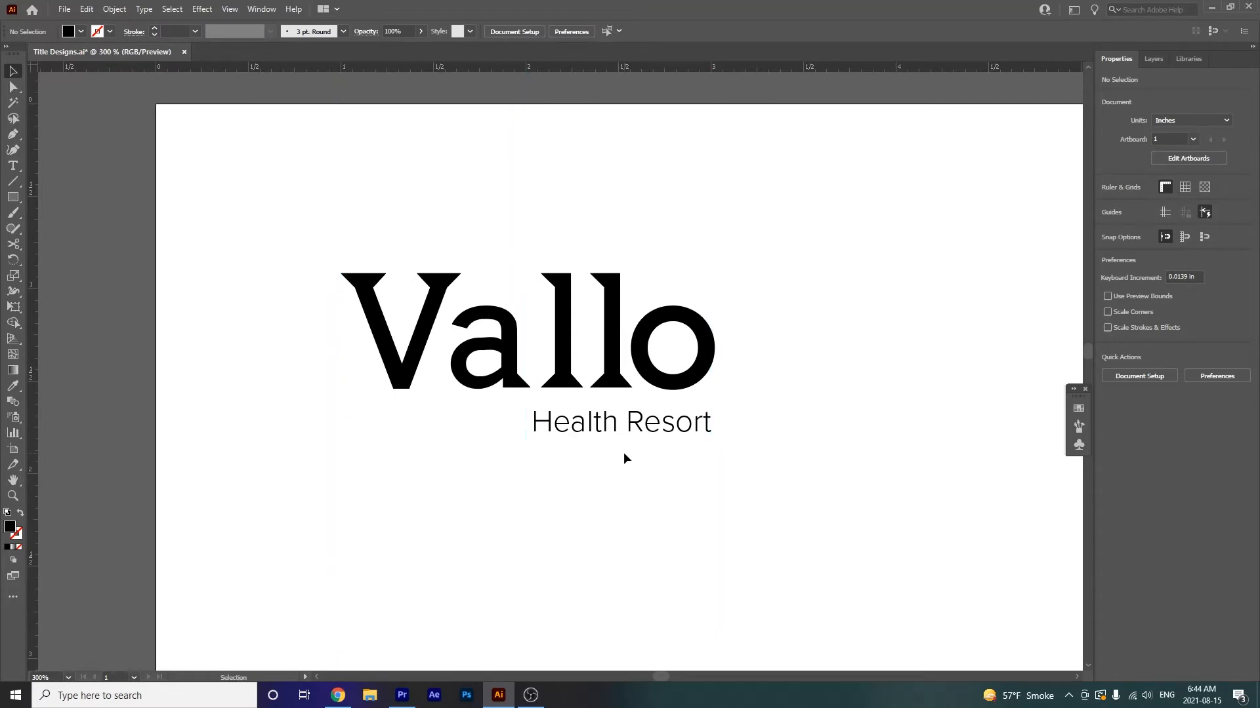
{"action": "left_click", "coordinate": [667, 387]}
{"action": "key", "text": "v"}
{"action": "left_click", "coordinate": [668, 387]}
{"action": "left_click_drag", "start_coordinate": [723, 249], "coordinate": [733, 244]}
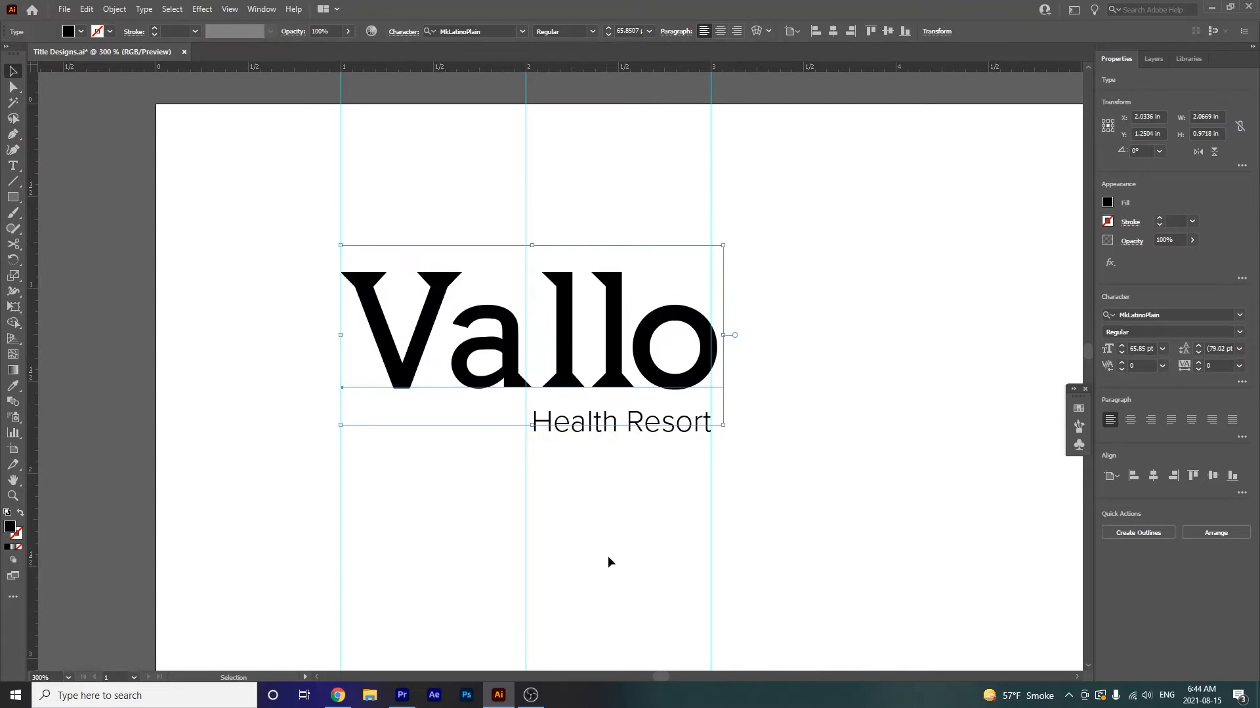
{"action": "left_click", "coordinate": [630, 496]}
{"action": "key", "text": "a"}
{"action": "key", "text": "ctrl+semicolon"}
{"action": "key", "text": "v"}
{"action": "key", "text": "ctrl+minus"}
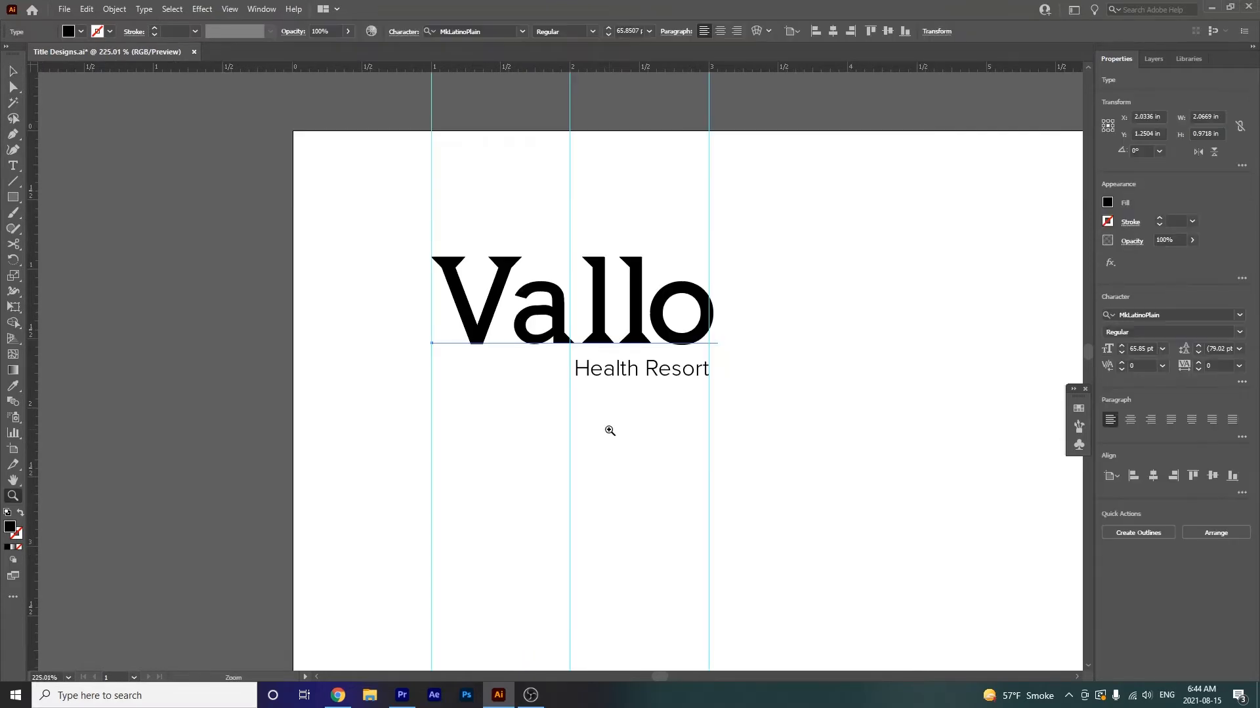
Step: Duplicate "Vallo" straight up, about 0.67 in above the original
{"action": "left_click", "coordinate": [682, 326]}
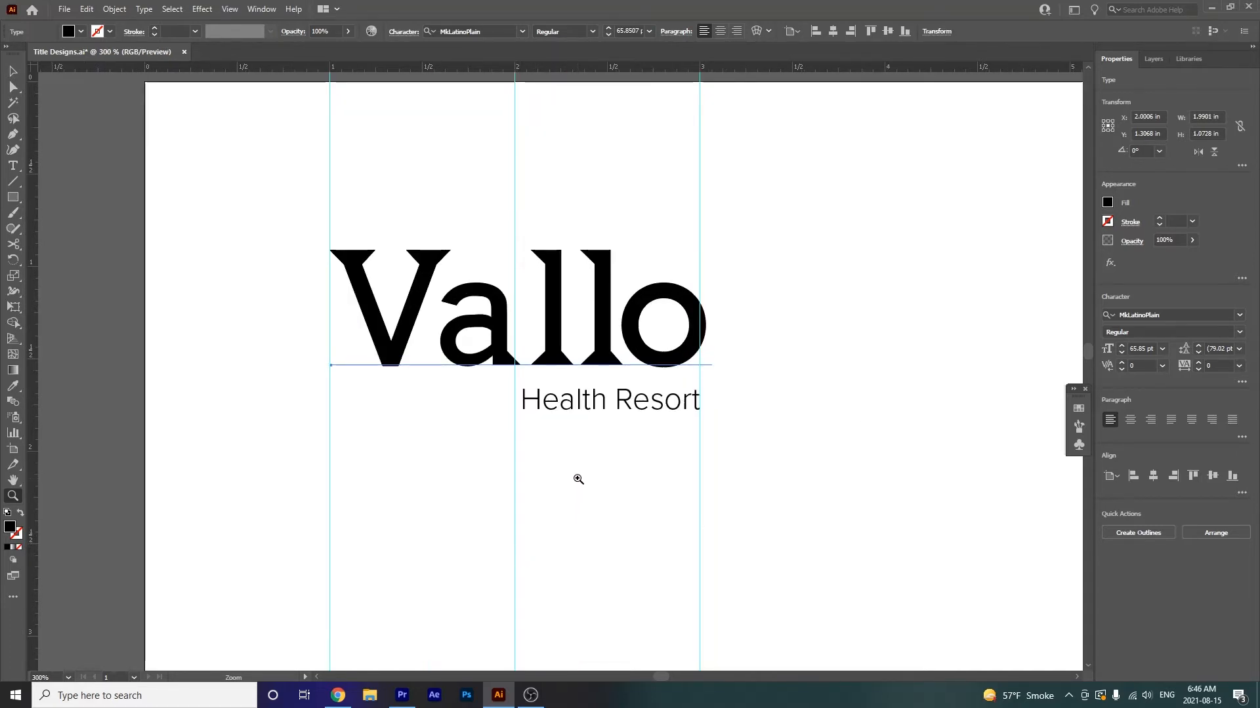
{"action": "key", "text": "v"}
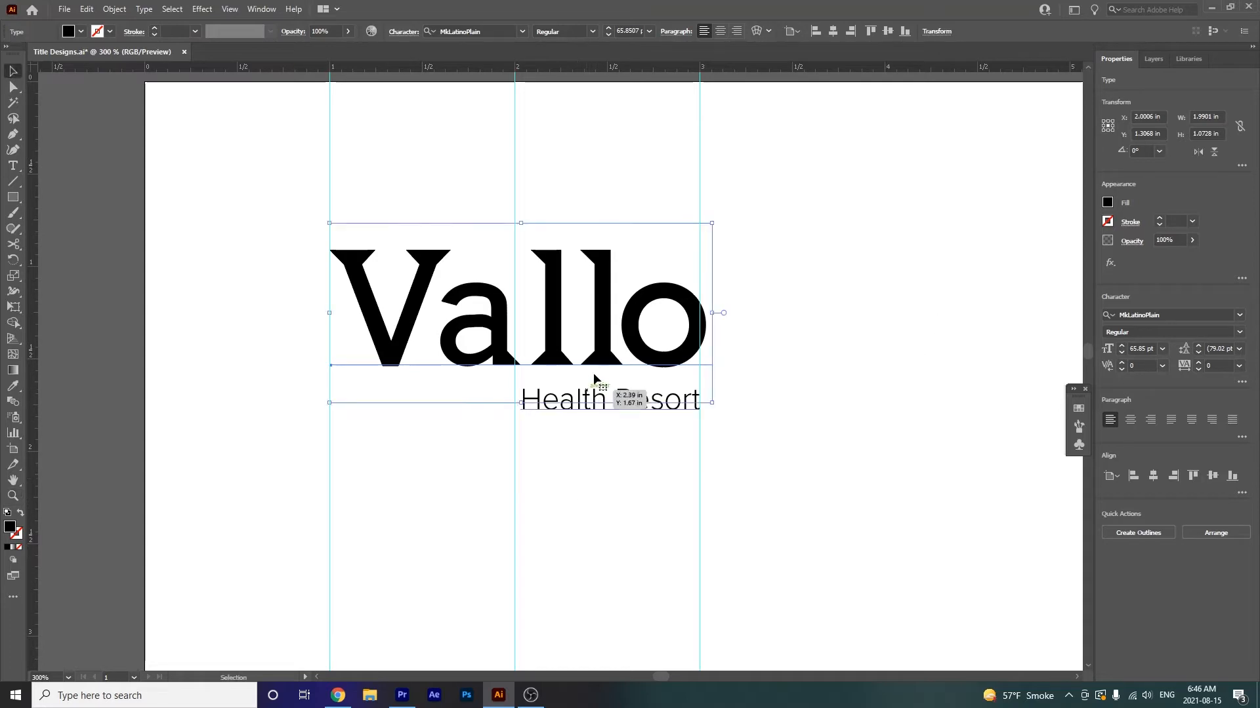
{"action": "left_click_drag", "start_coordinate": [635, 352], "coordinate": [629, 229]}
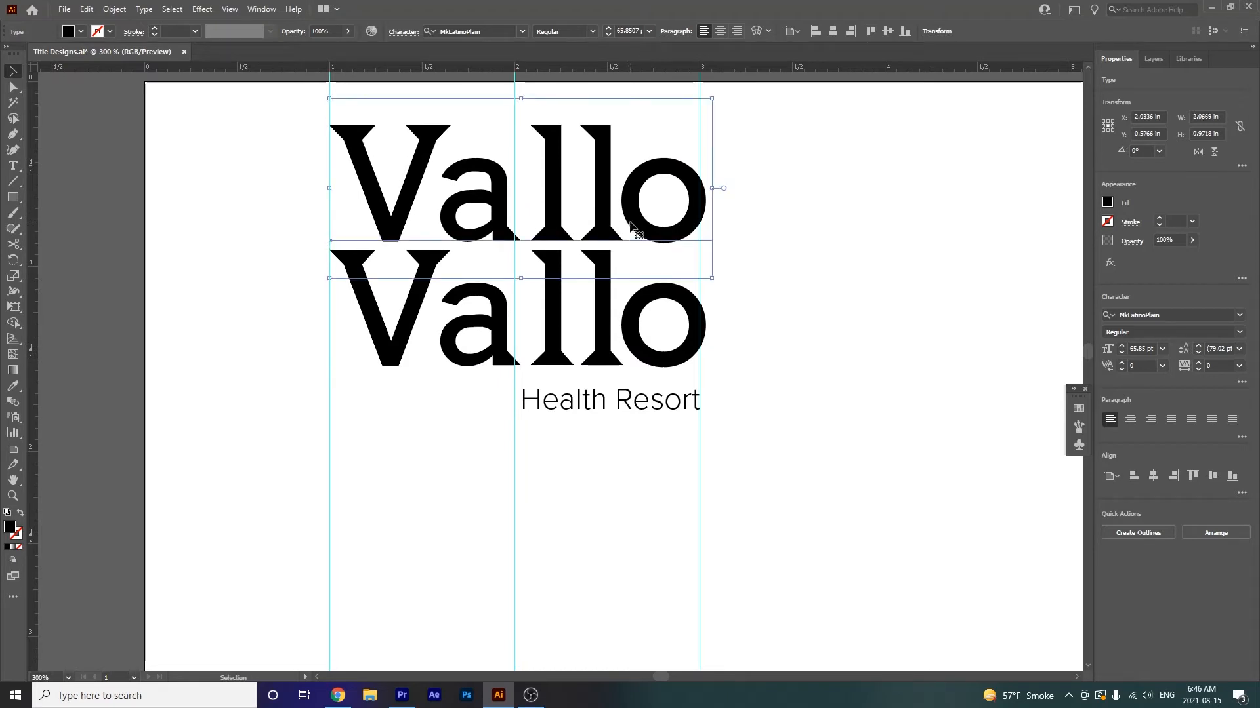
Step: Change the font of the upper "Vallo" copy to Bebas Neue Regular
{"action": "double_click", "coordinate": [634, 223]}
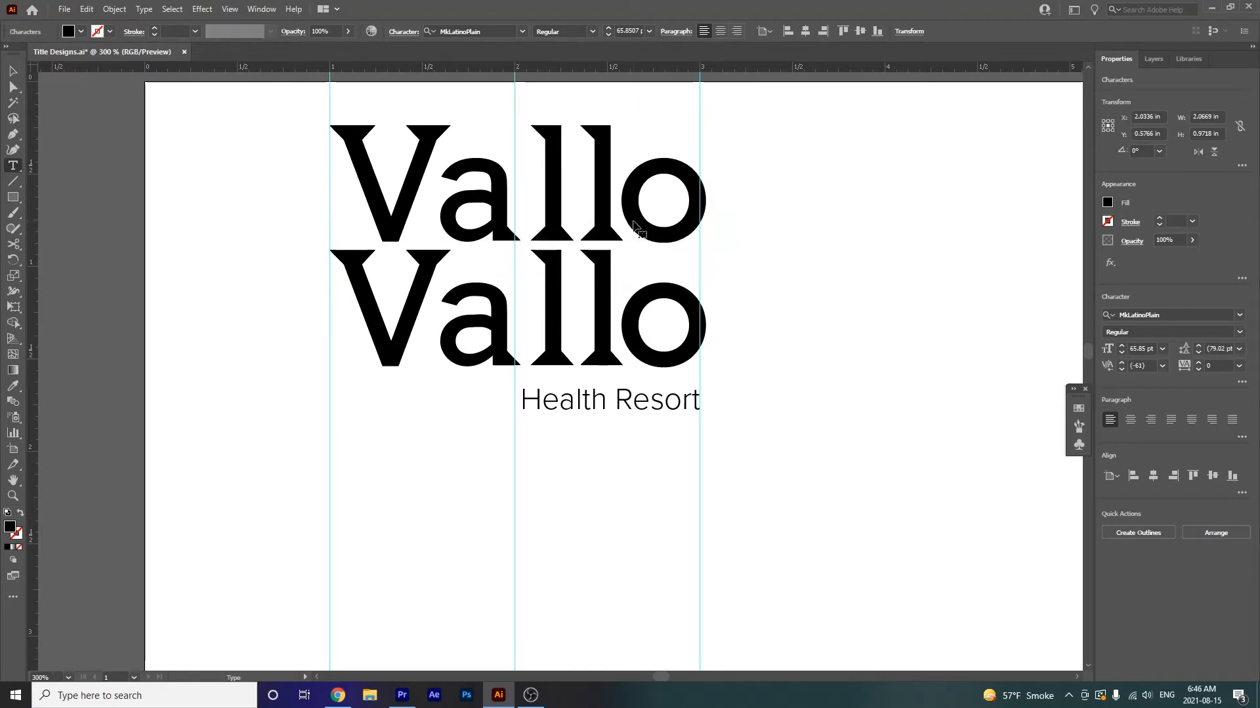
{"action": "key", "text": "ctrl+a"}
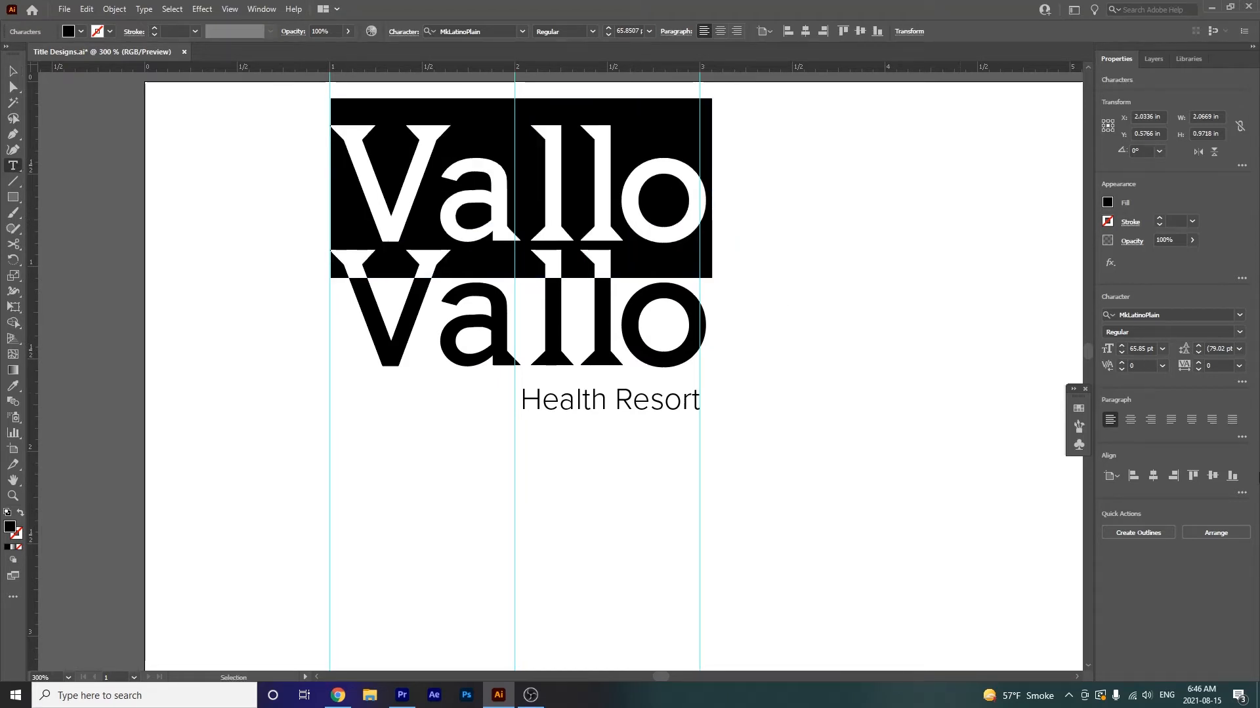
{"action": "left_click", "coordinate": [1166, 318]}
{"action": "type", "text": "beb"}
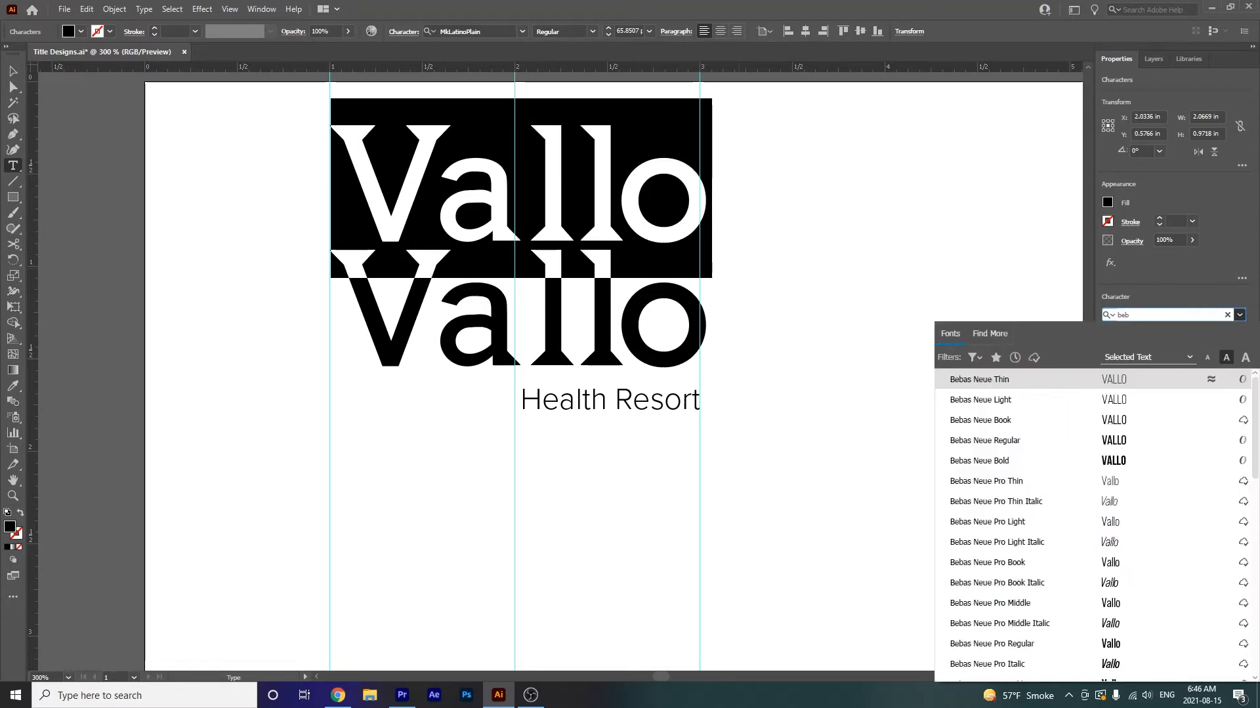
{"action": "left_click", "coordinate": [1039, 433]}
{"action": "left_click", "coordinate": [610, 182]}
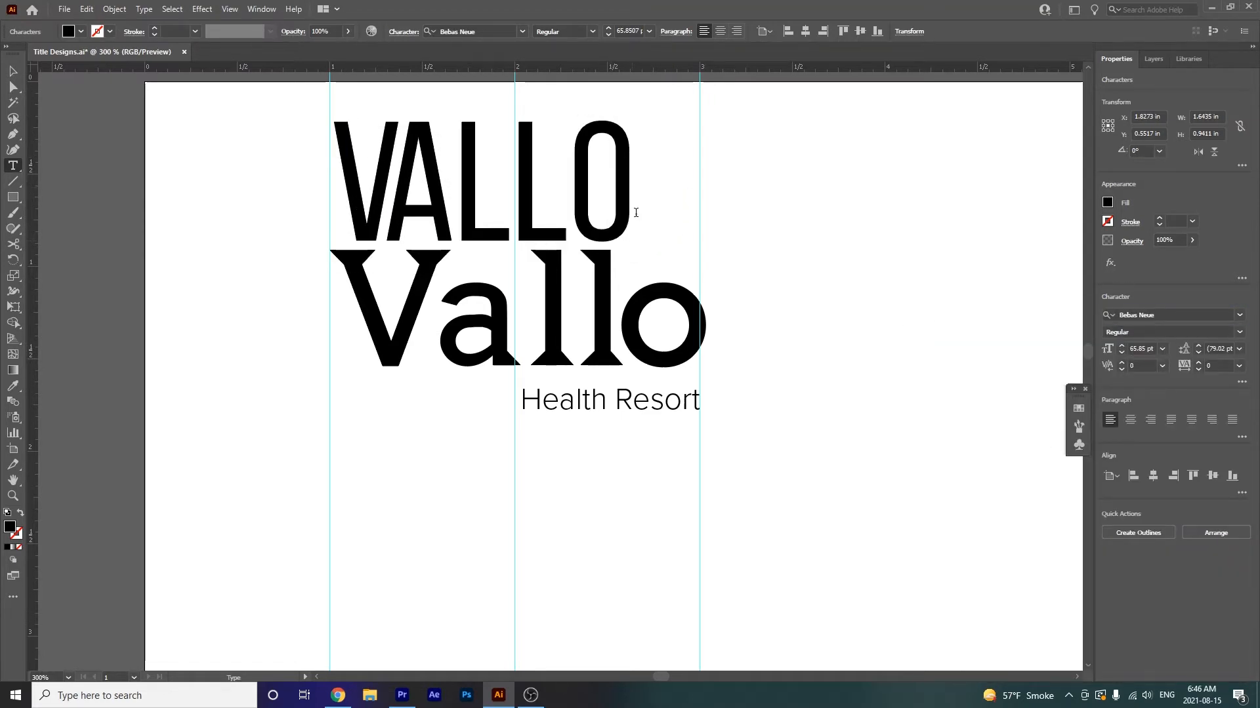
Step: Scale the Bebas Neue "VALLO" up to about 81.21 pt so it spans the 1 in and 3 in guides
{"action": "left_click", "coordinate": [13, 70]}
{"action": "left_click", "coordinate": [498, 198]}
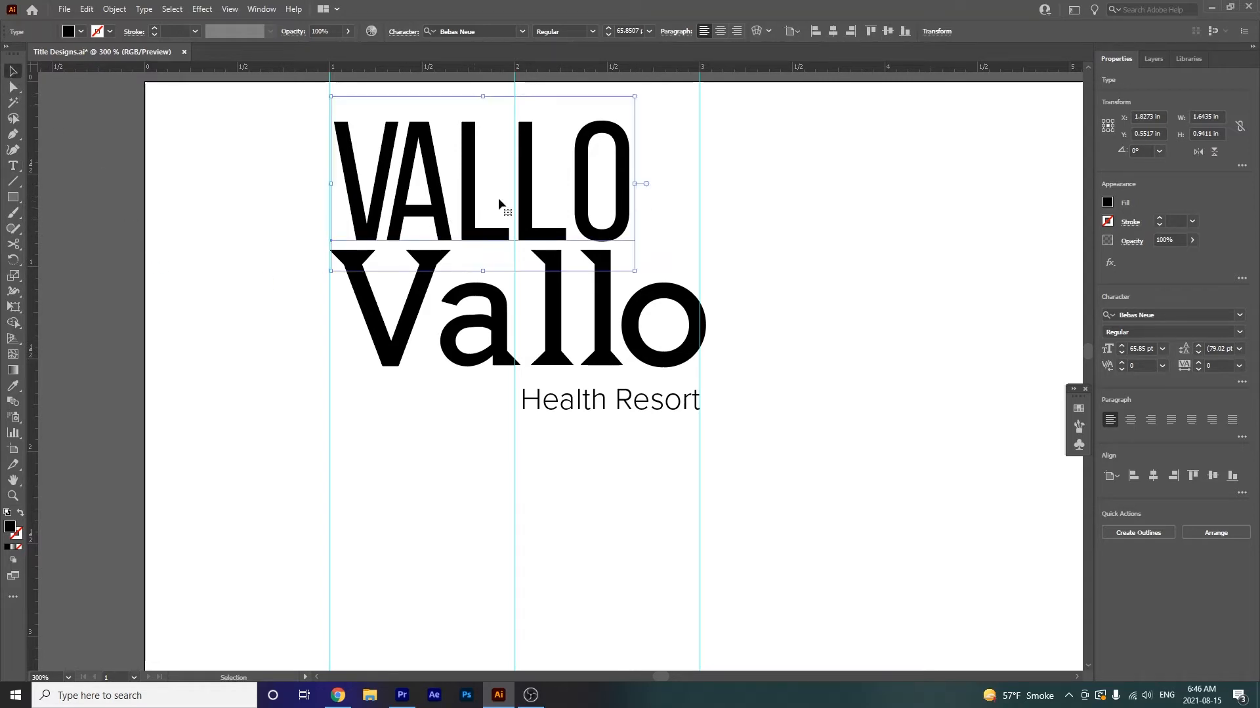
{"action": "left_click_drag", "start_coordinate": [634, 183], "coordinate": [707, 175]}
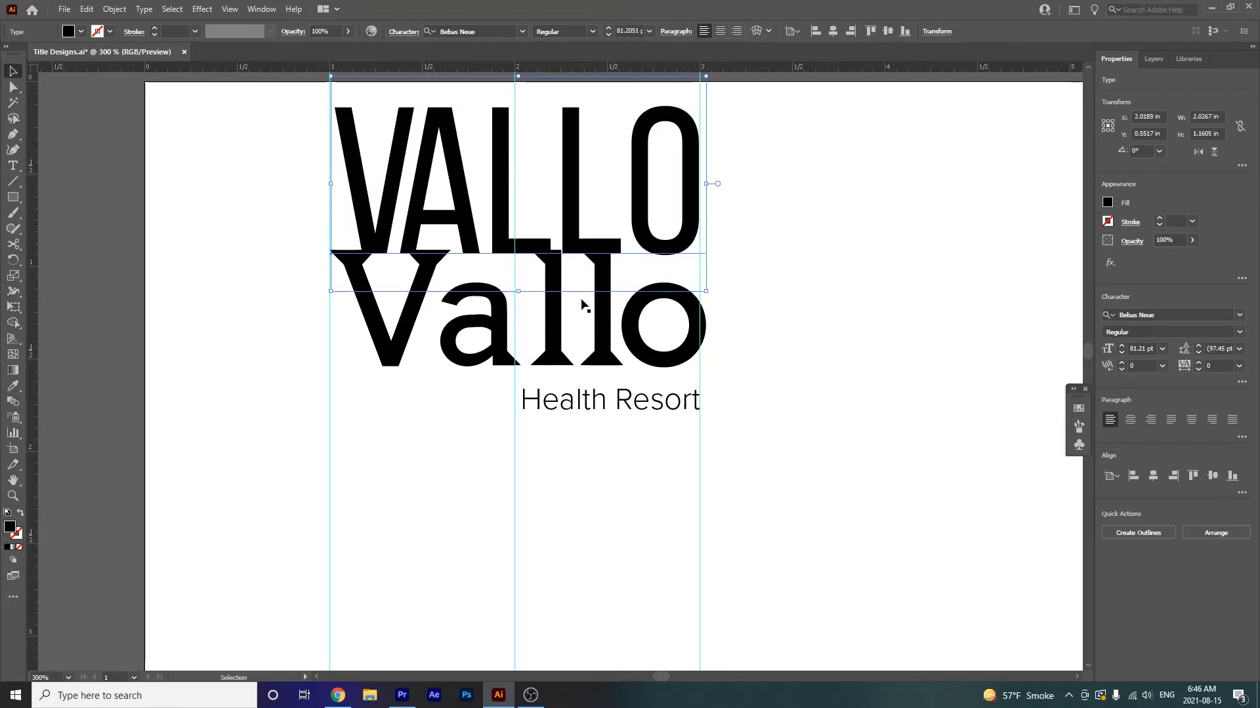
Step: Hide the original MkLatinoPlain "Vallo" text object
{"action": "left_click", "coordinate": [610, 334]}
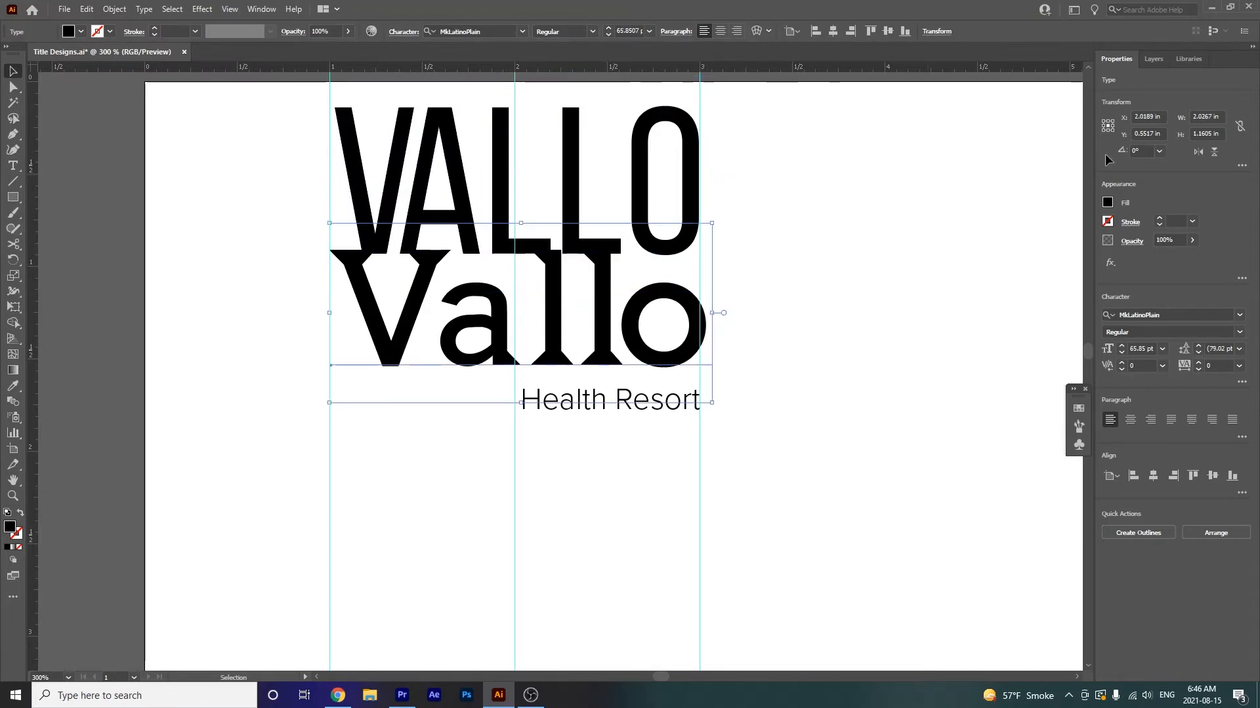
{"action": "left_click", "coordinate": [1154, 59]}
{"action": "left_click", "coordinate": [1139, 80]}
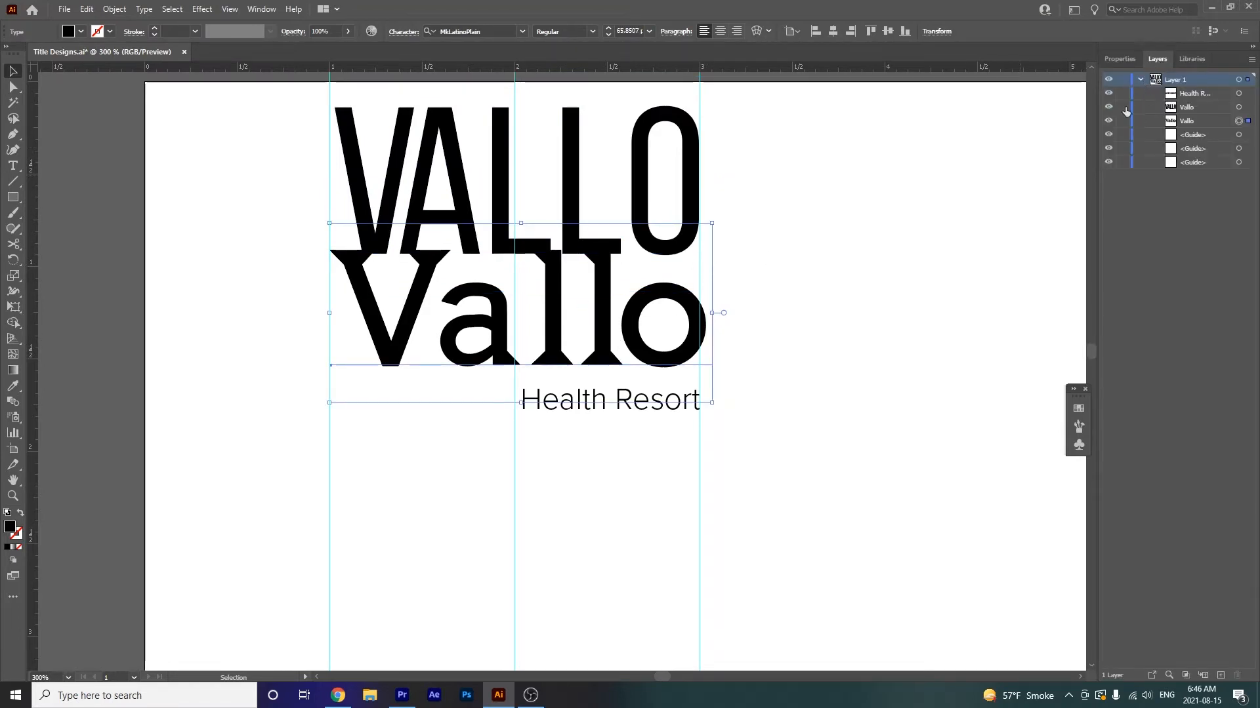
{"action": "left_click", "coordinate": [1108, 121]}
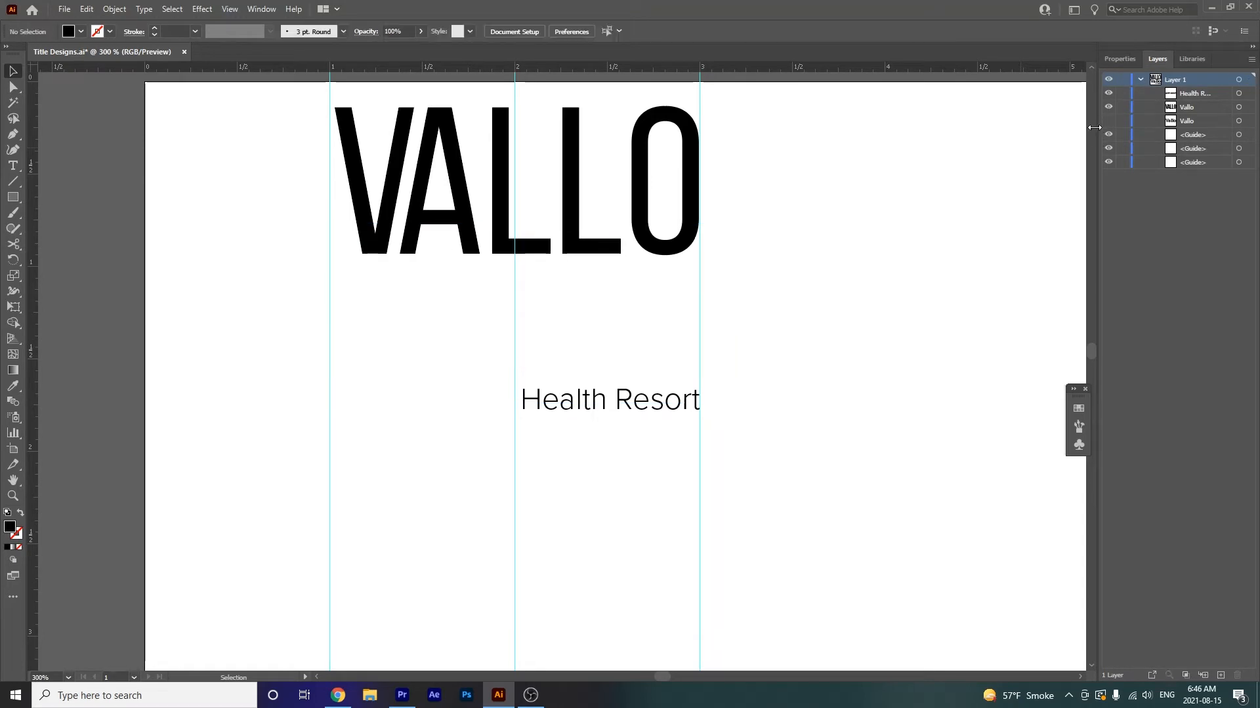
Step: Move the Bebas Neue "VALLO" down closer to "Health Resort", adjusting its V against the 1 in guide
{"action": "mouse_move", "coordinate": [568, 207]}
{"action": "left_mouse_down"}
{"action": "mouse_move", "coordinate": [591, 202]}
{"action": "mouse_move", "coordinate": [587, 344]}
{"action": "mouse_move", "coordinate": [599, 317]}
{"action": "left_mouse_up"}
{"action": "mouse_move", "coordinate": [329, 196]}
{"action": "left_mouse_down"}
{"action": "mouse_move", "coordinate": [306, 185]}
{"action": "mouse_move", "coordinate": [327, 194]}
{"action": "left_mouse_up"}
{"action": "left_click", "coordinate": [797, 326]}
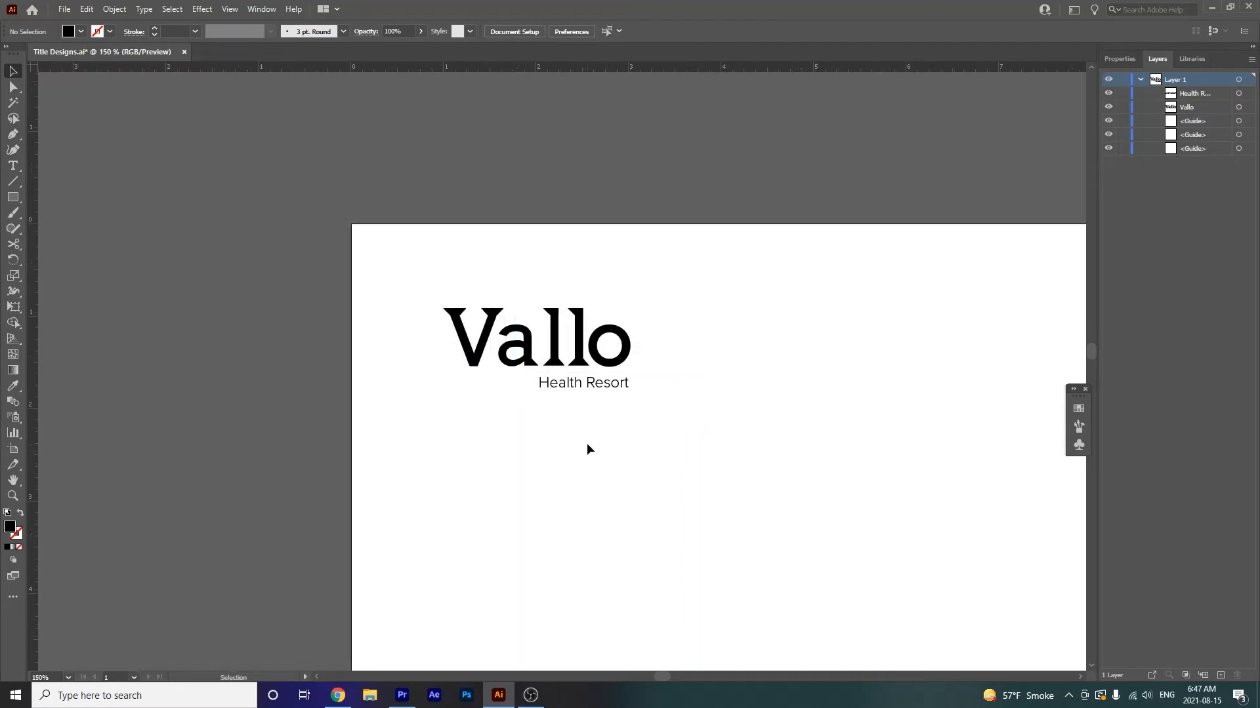
Step: Move "Health Resort" horizontally so the stem of its H meets the 2 in guide
{"action": "key", "text": "ctrl+a"}
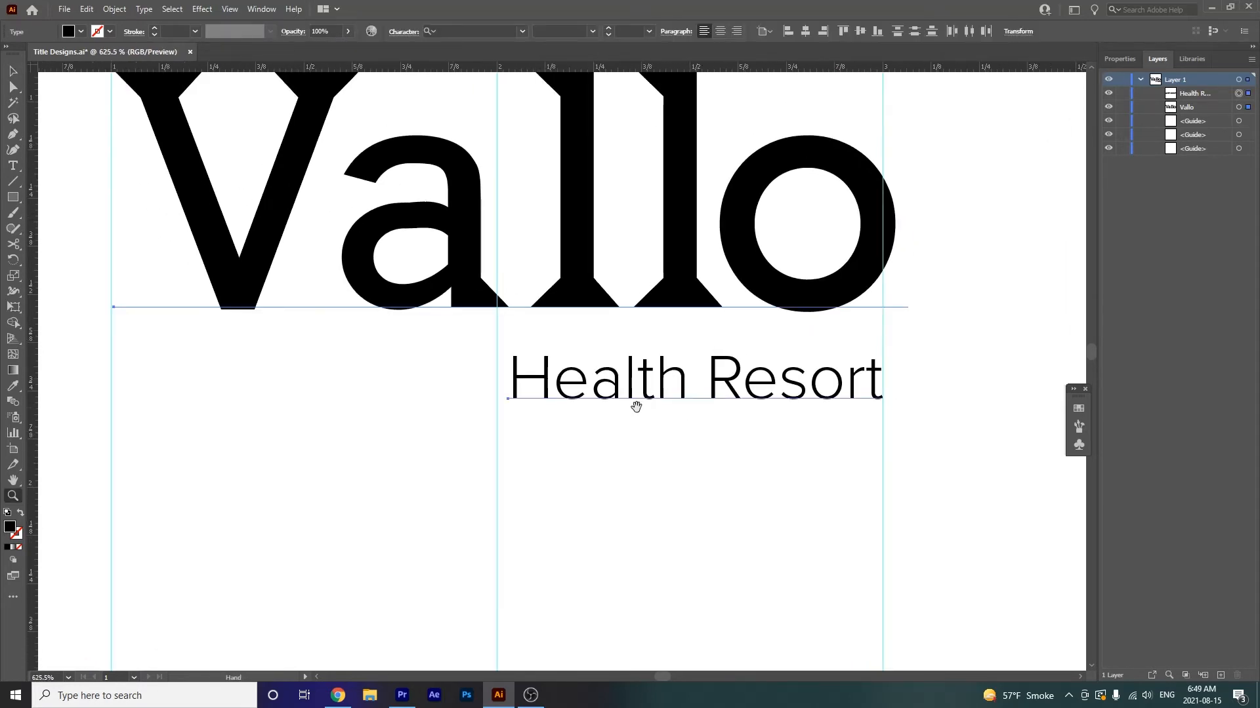
{"action": "left_click_drag", "start_coordinate": [637, 408], "coordinate": [653, 457]}
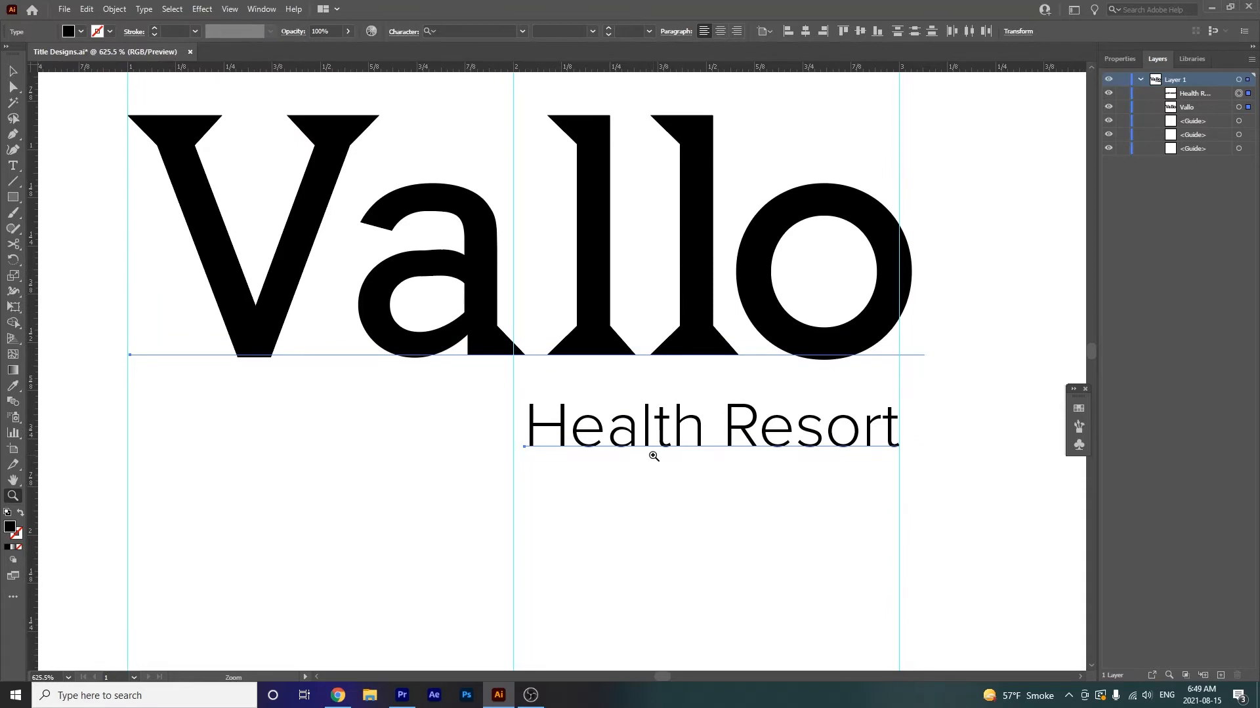
{"action": "key", "text": "v"}
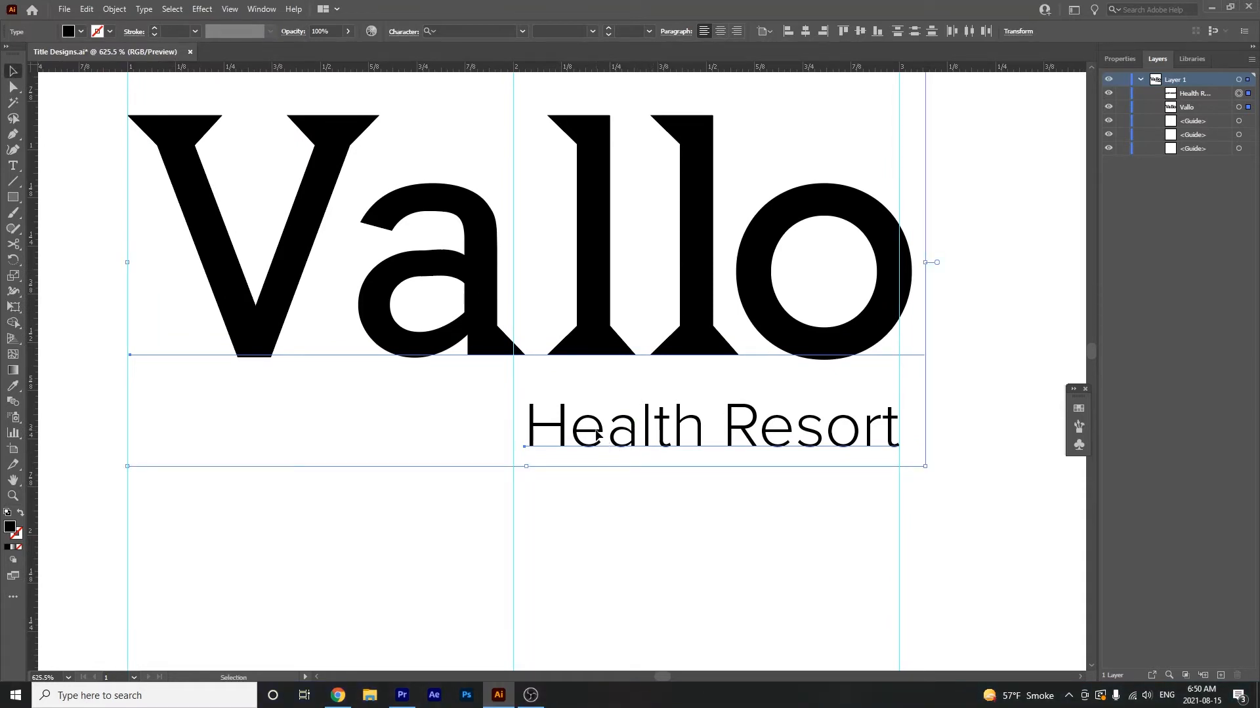
{"action": "left_click", "coordinate": [584, 501]}
{"action": "mouse_move", "coordinate": [595, 438]}
{"action": "left_mouse_down"}
{"action": "mouse_move", "coordinate": [555, 422]}
{"action": "mouse_move", "coordinate": [611, 477]}
{"action": "left_mouse_up"}
Step: Try aligning the bounding box edge of "Health Resort" with the 2 in guide, and undo the move
{"action": "key", "text": "z"}
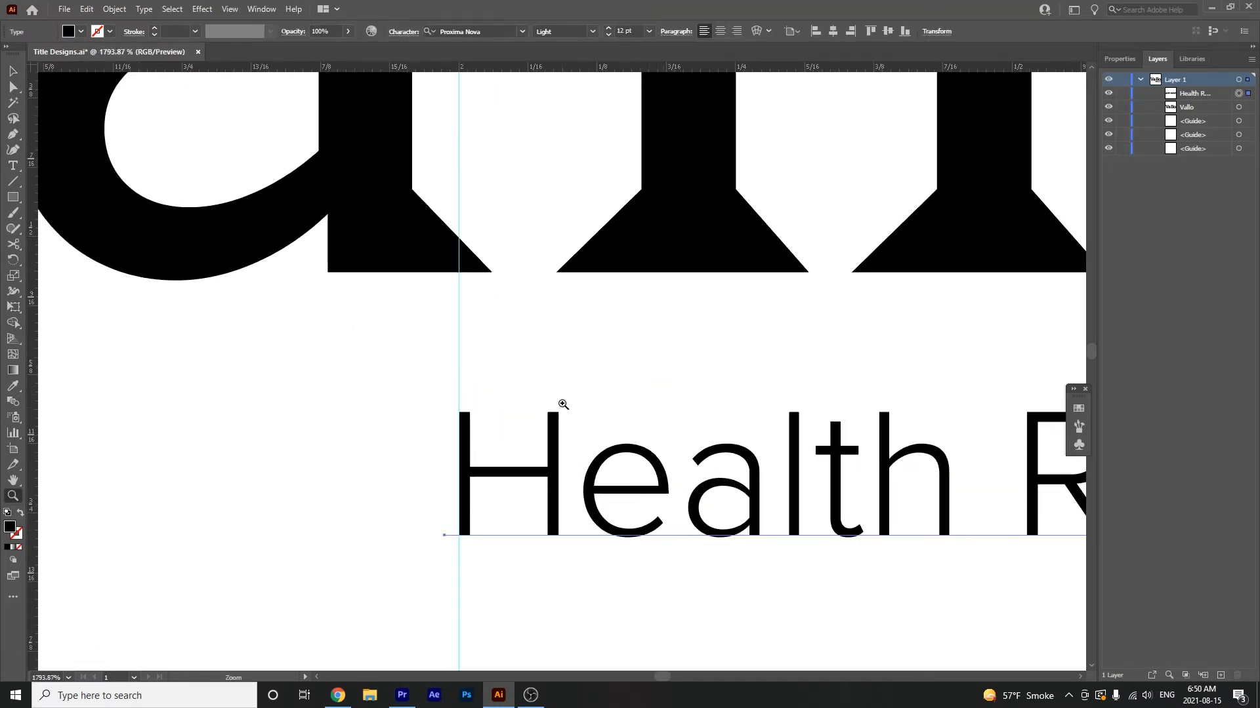
{"action": "left_click_drag", "start_coordinate": [566, 411], "coordinate": [685, 531]}
{"action": "left_click_drag", "start_coordinate": [536, 419], "coordinate": [675, 394]}
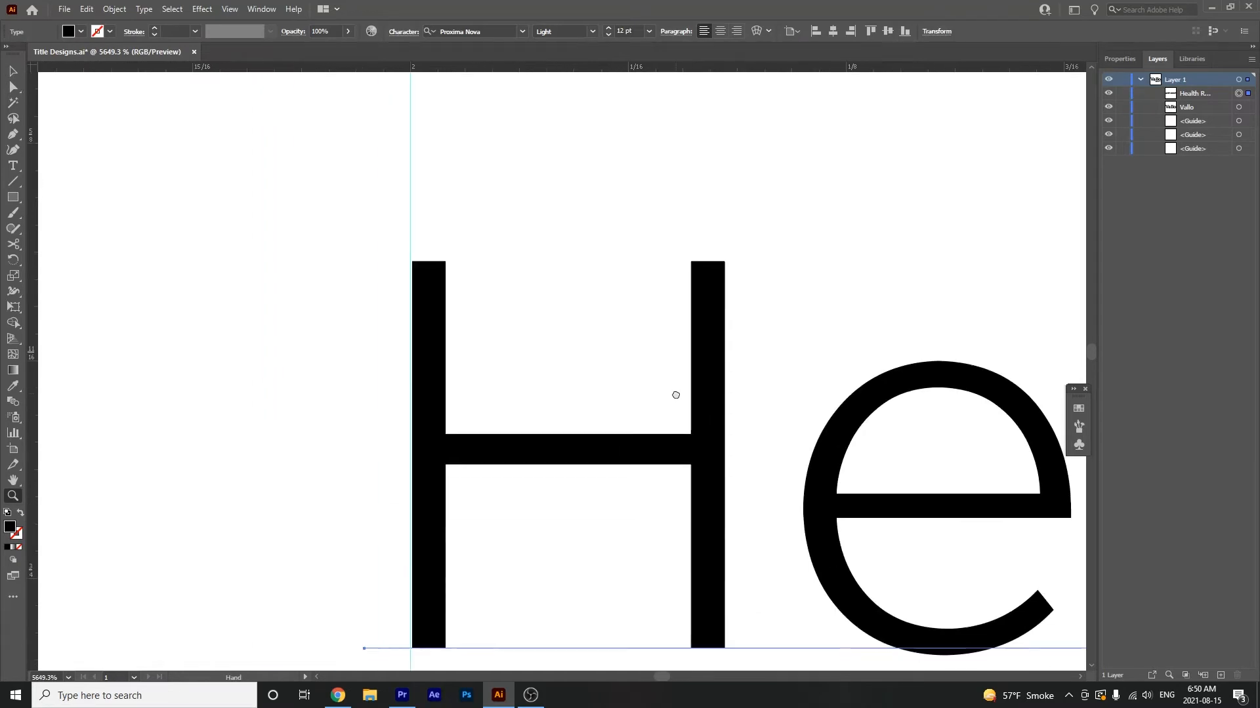
{"action": "key", "text": "v"}
{"action": "left_click_drag", "start_coordinate": [494, 386], "coordinate": [535, 388]}
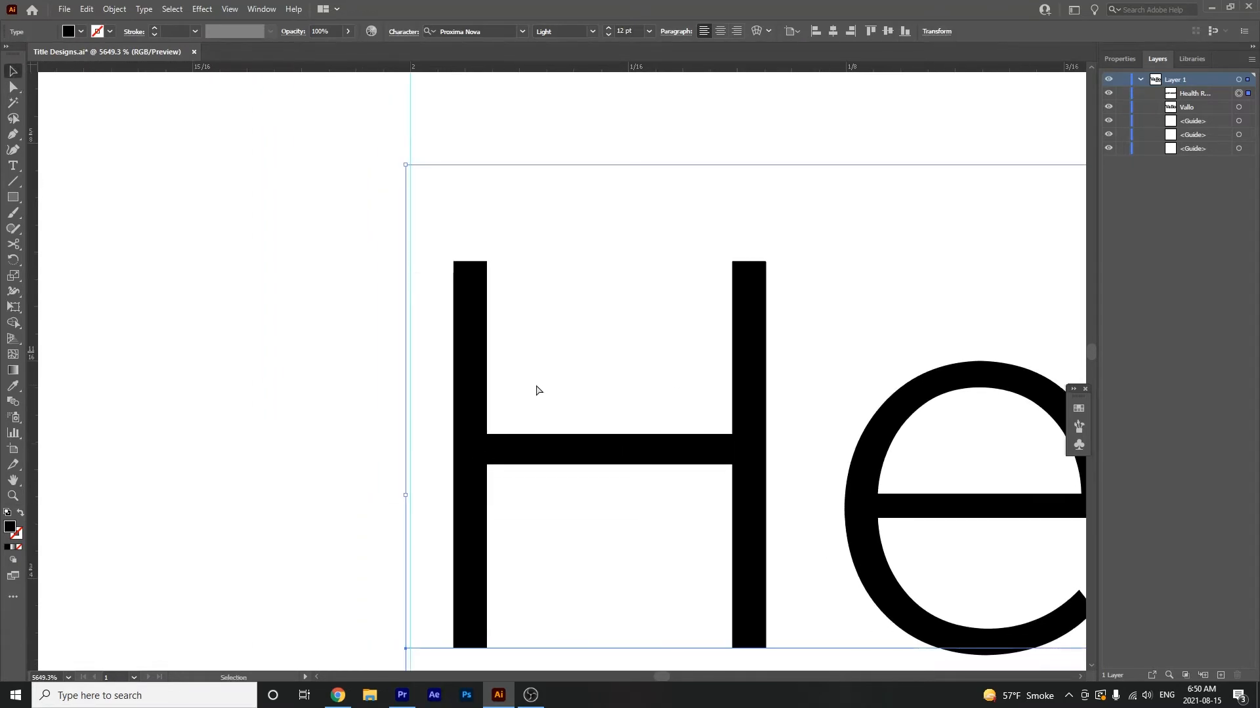
{"action": "key", "text": "ctrl+z"}
Step: Fine-tune "Health Resort" at high magnification so the outer edge of the H stem sits on the 2 in guide
{"action": "left_click_drag", "start_coordinate": [303, 404], "coordinate": [317, 316]}
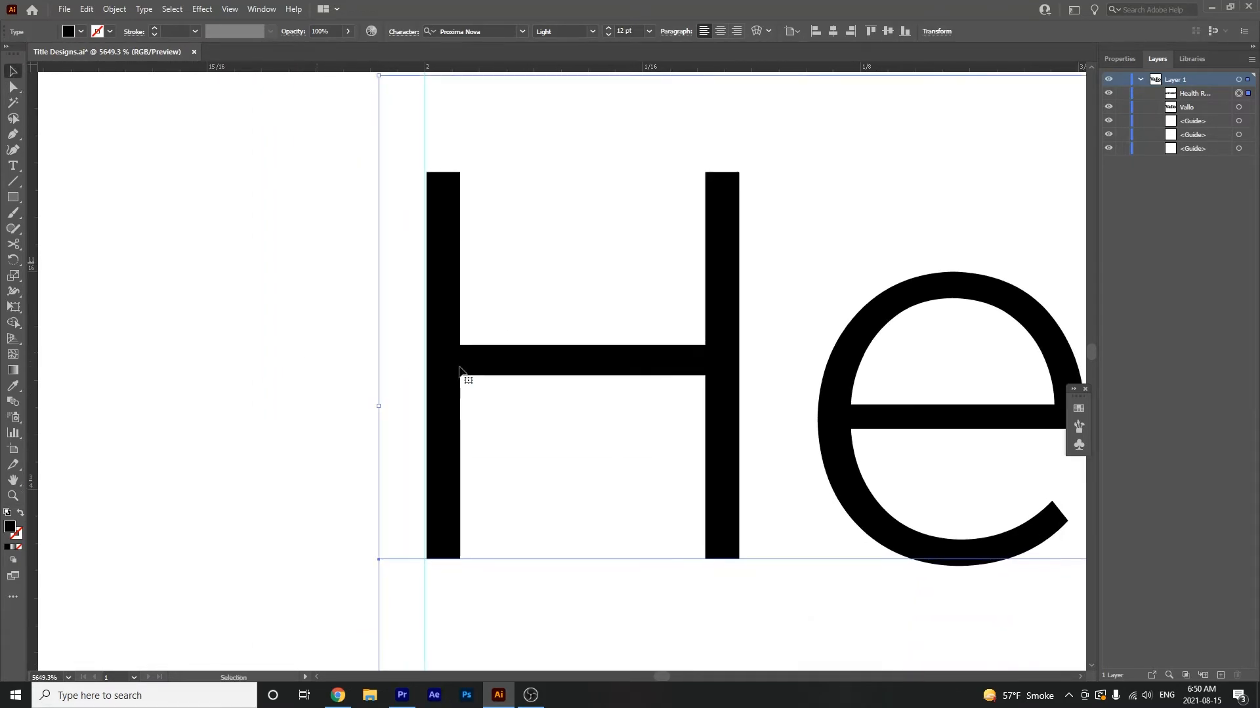
{"action": "left_click", "coordinate": [452, 371], "text": "shift"}
{"action": "key", "text": "z"}
{"action": "left_click_drag", "start_coordinate": [365, 332], "coordinate": [568, 536]}
{"action": "left_click_drag", "start_coordinate": [577, 491], "coordinate": [513, 452]}
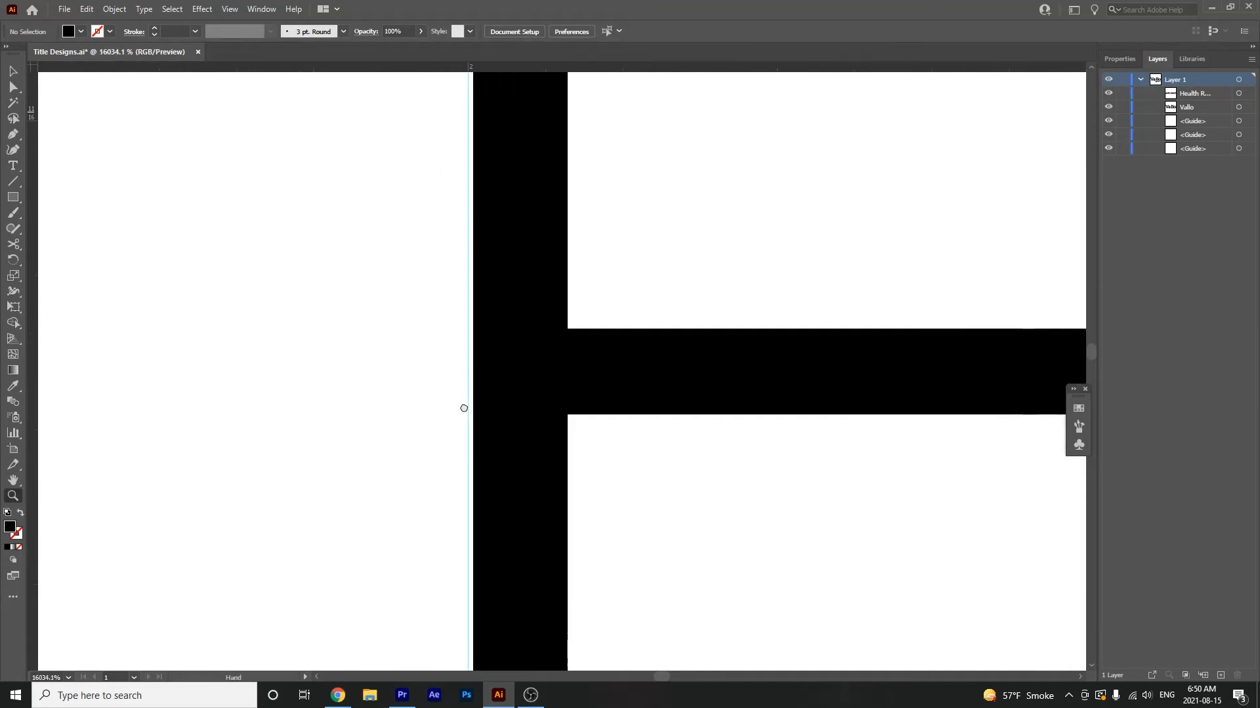
{"action": "key", "text": "v"}
{"action": "left_click_drag", "start_coordinate": [518, 393], "coordinate": [463, 342]}
Step: Increase the tracking of all characters in "Health Resort" to 21 to extend the line to the 3 in guide
{"action": "key", "text": "z"}
{"action": "left_click_drag", "start_coordinate": [620, 405], "coordinate": [396, 359]}
{"action": "left_click_drag", "start_coordinate": [998, 489], "coordinate": [375, 467]}
{"action": "left_click_drag", "start_coordinate": [827, 444], "coordinate": [631, 415]}
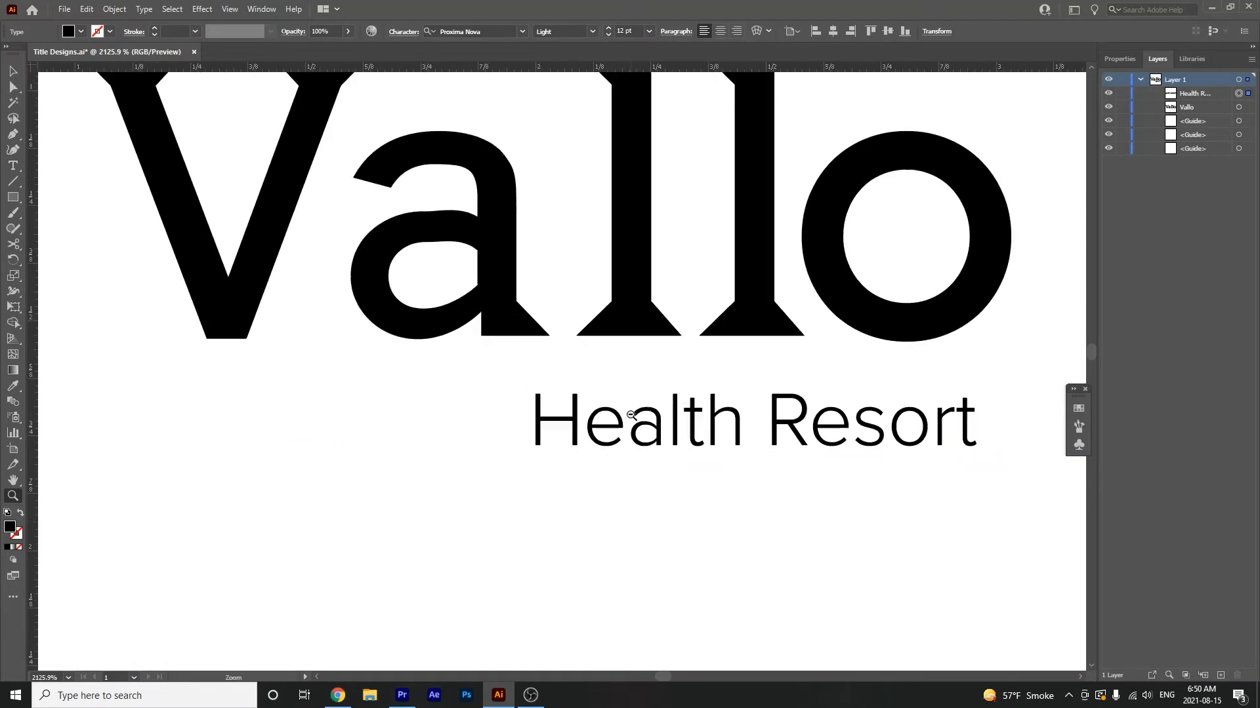
{"action": "mouse_move", "coordinate": [937, 448]}
{"action": "left_mouse_down"}
{"action": "mouse_move", "coordinate": [807, 446]}
{"action": "mouse_move", "coordinate": [801, 430]}
{"action": "left_mouse_up"}
{"action": "key", "text": "v"}
{"action": "double_click", "coordinate": [790, 431]}
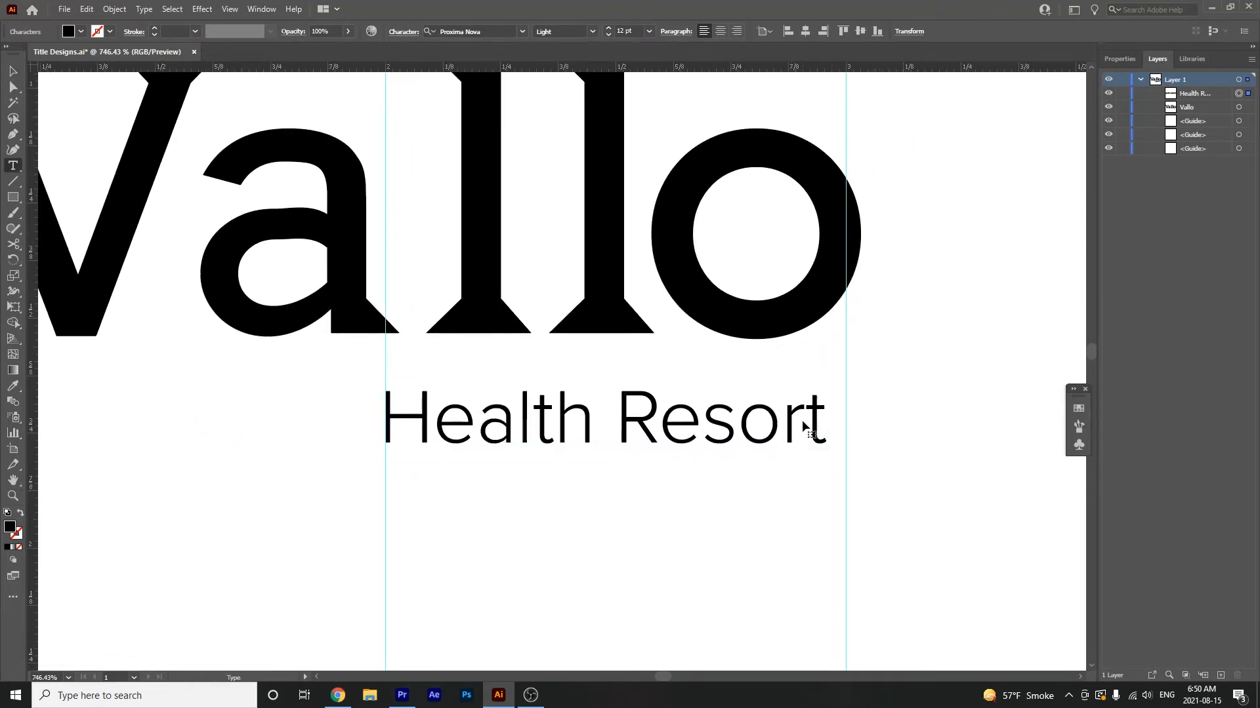
{"action": "key", "text": "ctrl+a"}
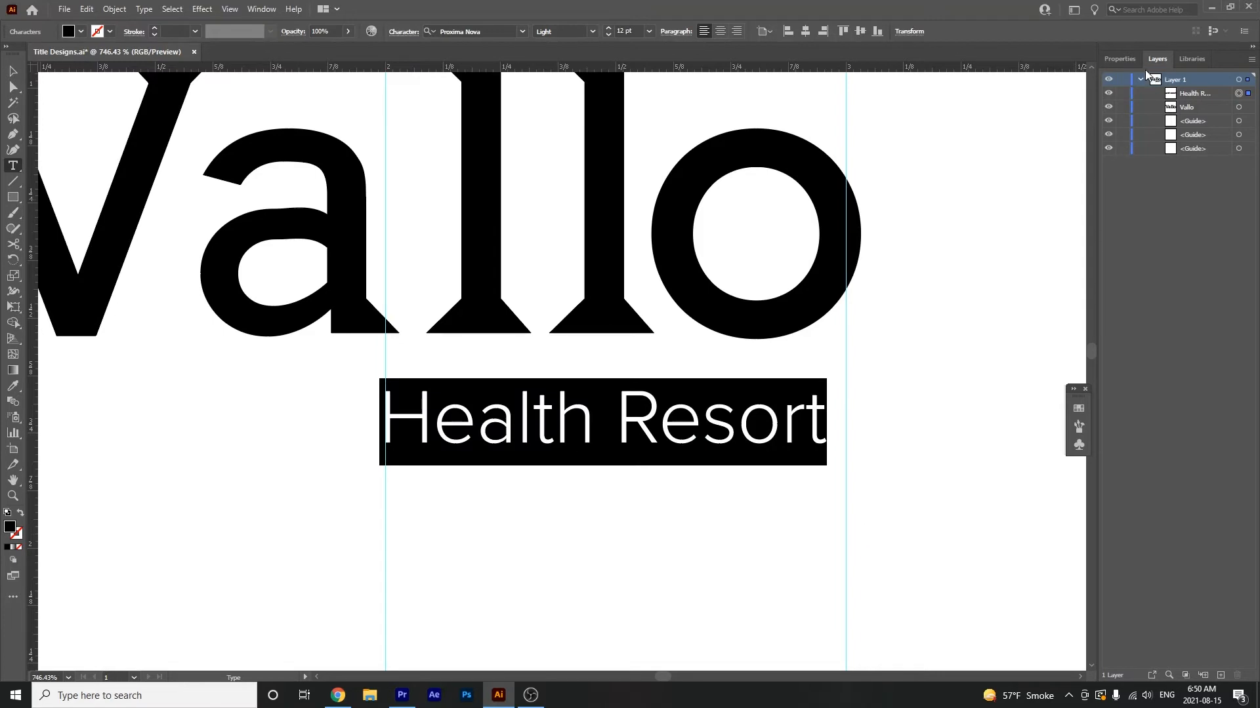
{"action": "left_click", "coordinate": [1124, 62]}
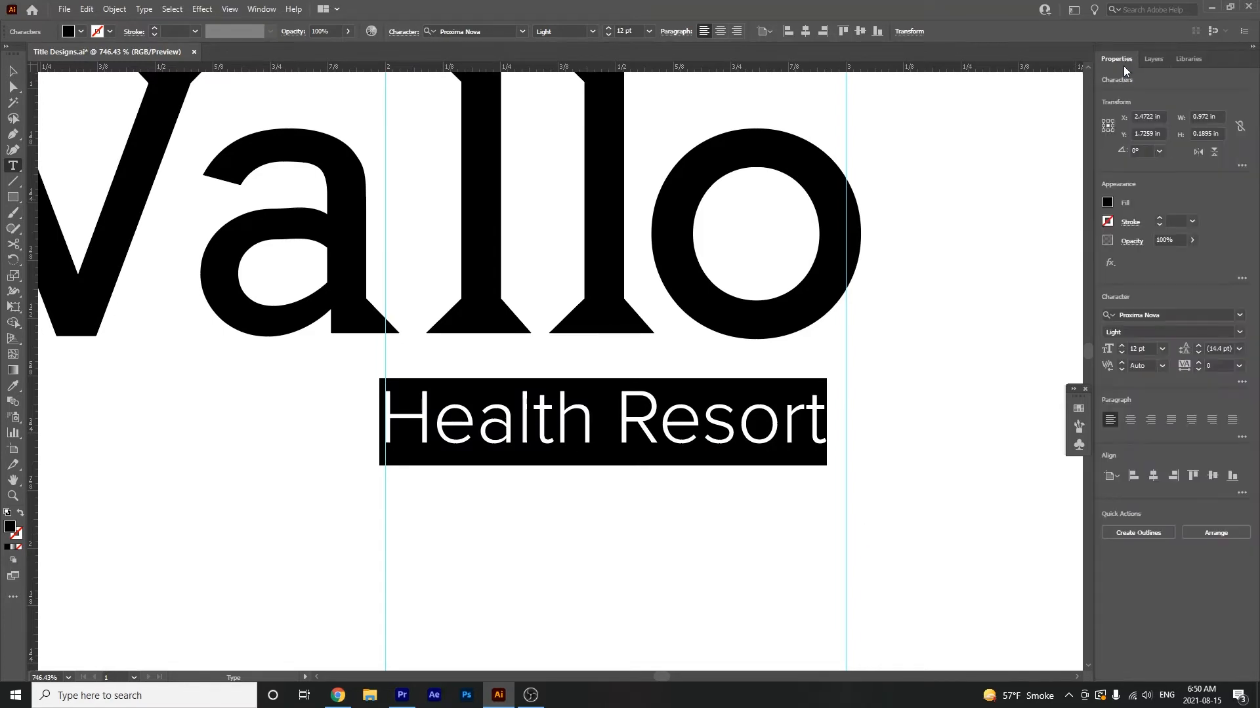
{"action": "left_click", "coordinate": [1197, 362]}
{"action": "left_click", "coordinate": [1198, 363]}
{"action": "left_click", "coordinate": [1198, 363]}
{"action": "left_click", "coordinate": [1198, 363]}
{"action": "left_click", "coordinate": [1197, 362]}
{"action": "left_click", "coordinate": [1198, 363]}
{"action": "double_click", "coordinate": [1198, 363]}
{"action": "double_click", "coordinate": [1198, 363]}
{"action": "double_click", "coordinate": [1198, 363]}
{"action": "double_click", "coordinate": [1197, 363]}
{"action": "left_click", "coordinate": [1198, 363]}
{"action": "left_click", "coordinate": [1197, 363]}
{"action": "left_click", "coordinate": [1198, 364]}
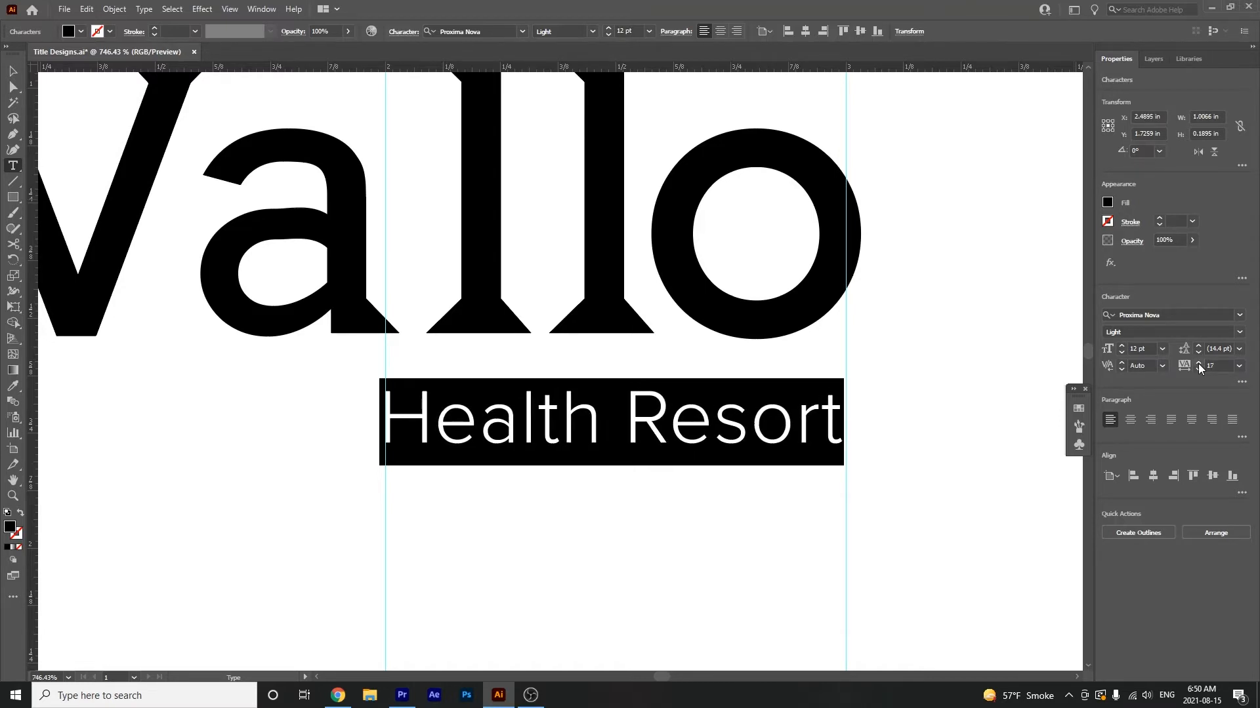
{"action": "left_click", "coordinate": [1198, 364]}
{"action": "left_click", "coordinate": [1198, 363]}
{"action": "left_click", "coordinate": [1198, 364]}
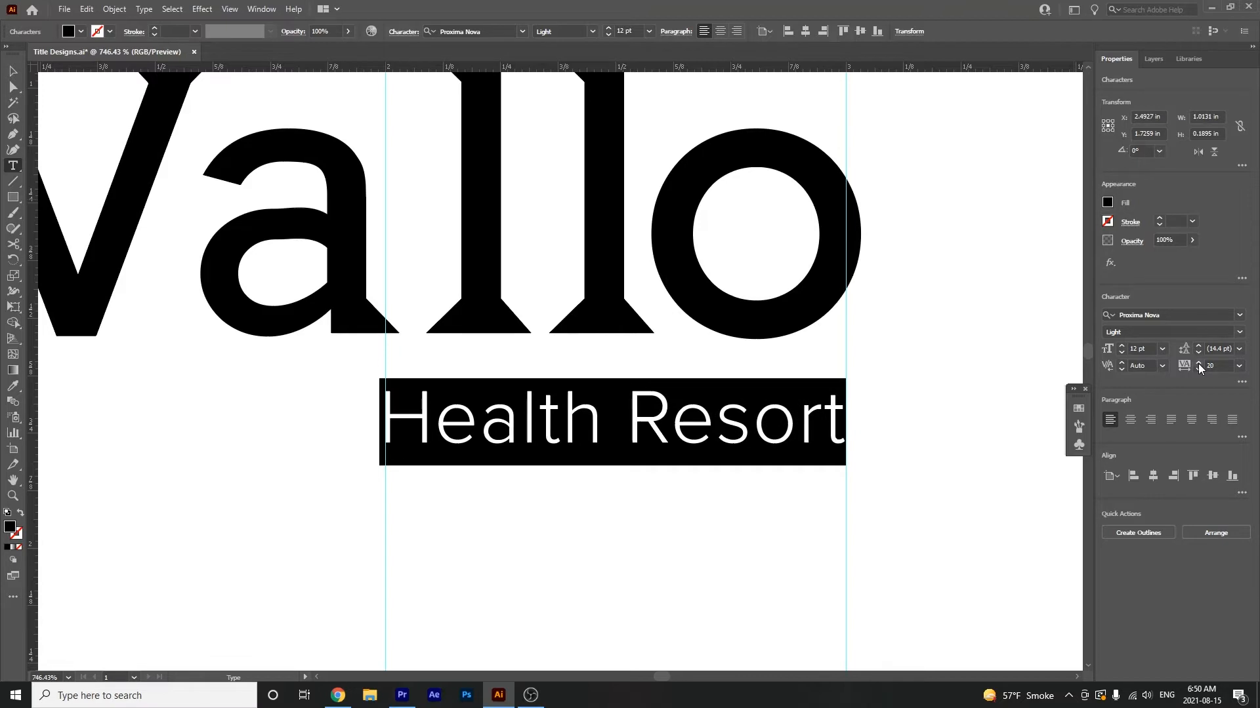
{"action": "left_click", "coordinate": [1198, 363]}
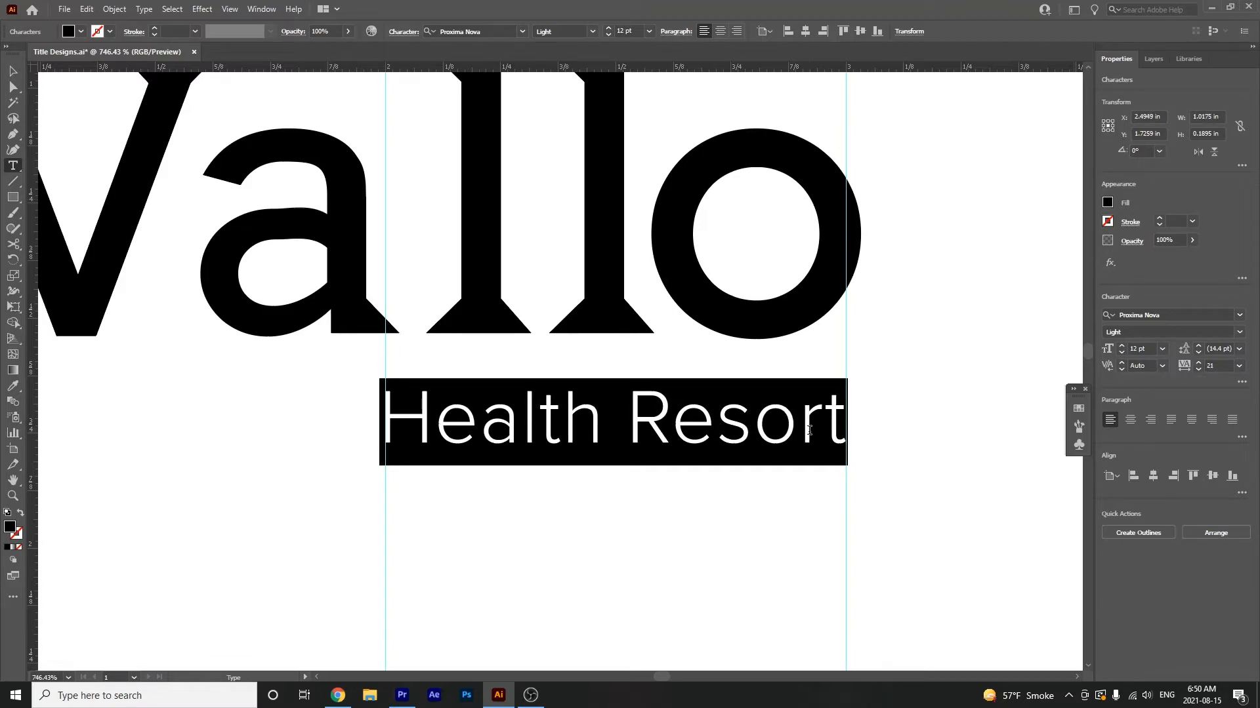
Step: Check the final t against the 3 in guide up close and set the tracking of "Health Resort" to 22
{"action": "left_click", "coordinate": [663, 431]}
{"action": "key", "text": "Escape"}
{"action": "key", "text": "z"}
{"action": "left_click", "coordinate": [878, 460]}
{"action": "left_click", "coordinate": [882, 473]}
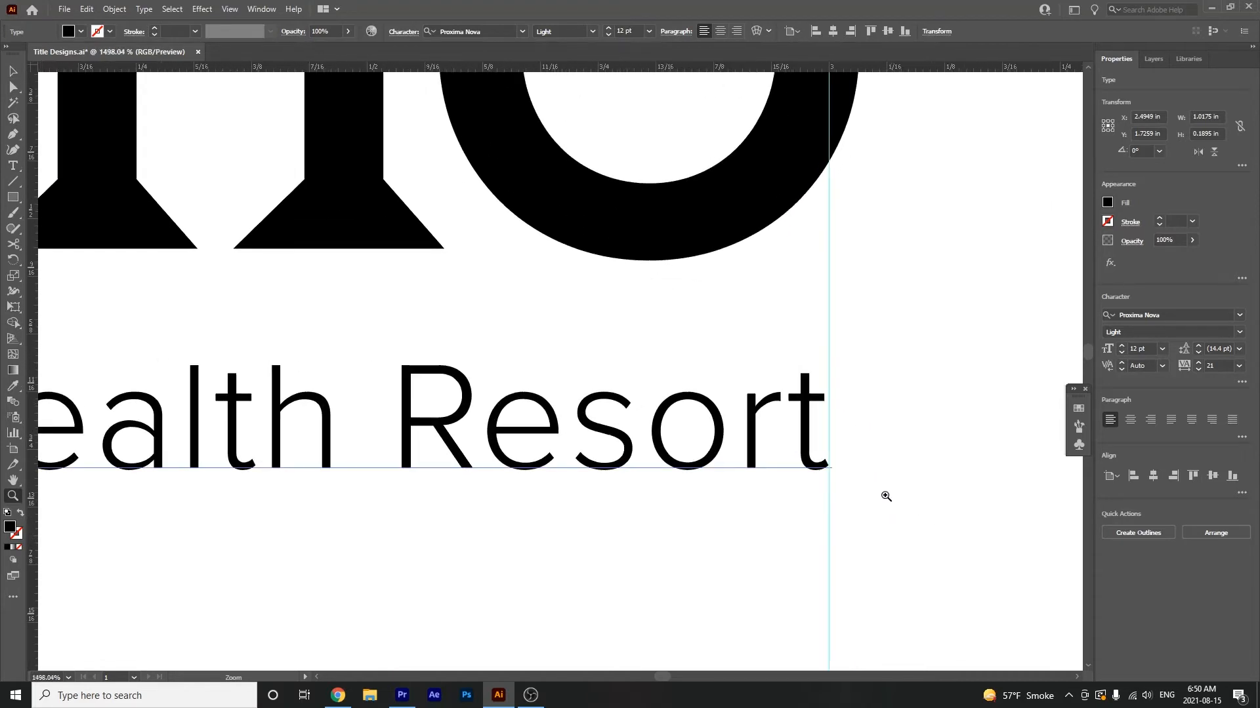
{"action": "left_click", "coordinate": [853, 430]}
{"action": "left_click", "coordinate": [859, 445]}
{"action": "left_click", "coordinate": [846, 571]}
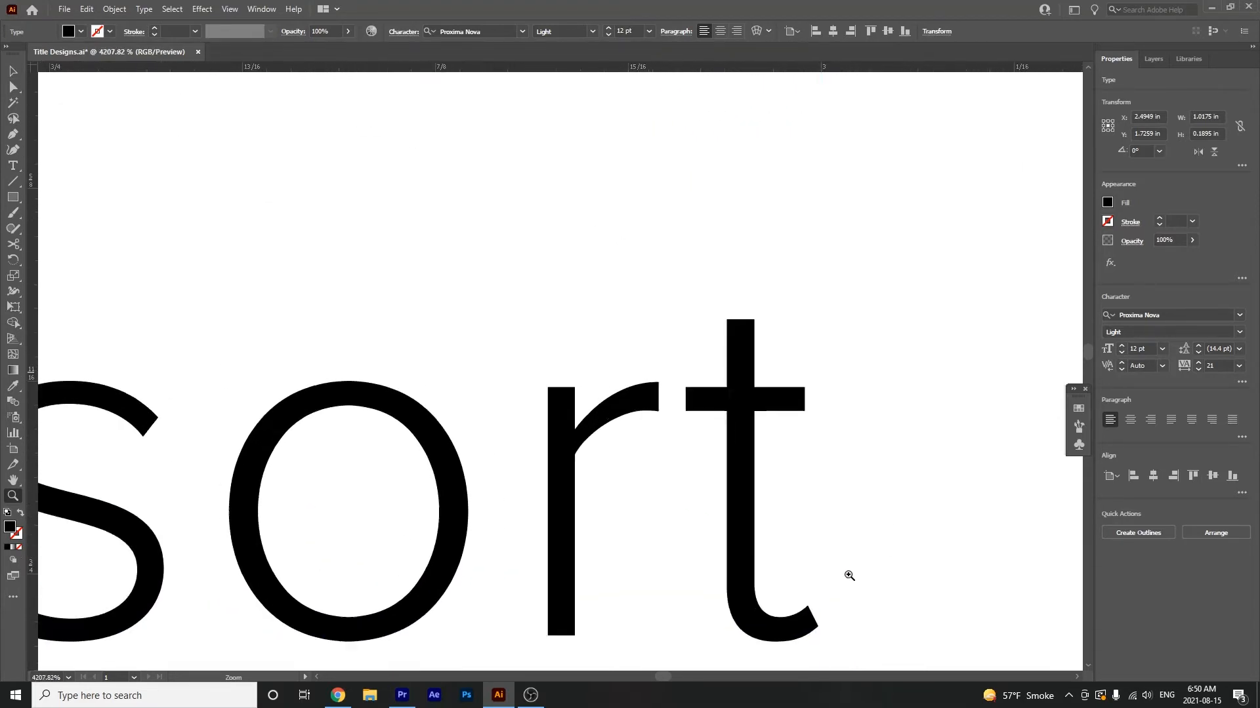
{"action": "left_click", "coordinate": [849, 579]}
{"action": "left_click_drag", "start_coordinate": [791, 620], "coordinate": [772, 432]}
{"action": "key", "text": "t"}
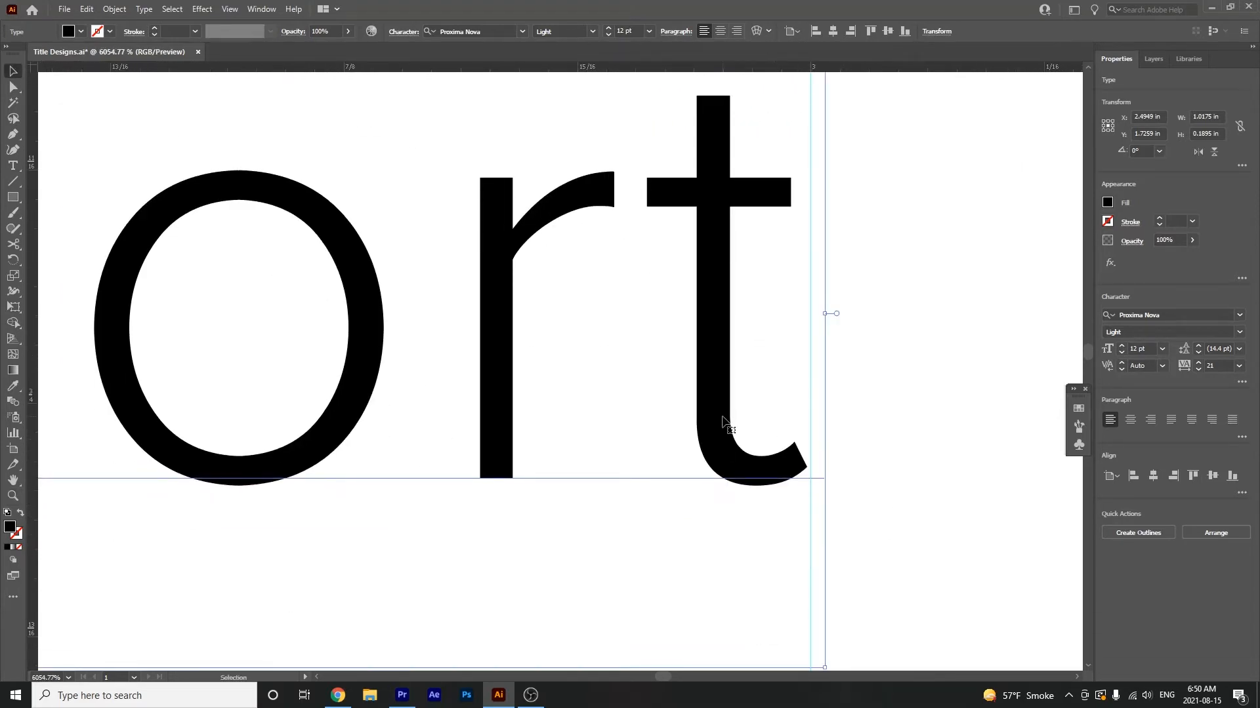
{"action": "left_click", "coordinate": [725, 422]}
{"action": "key", "text": "ctrl+a"}
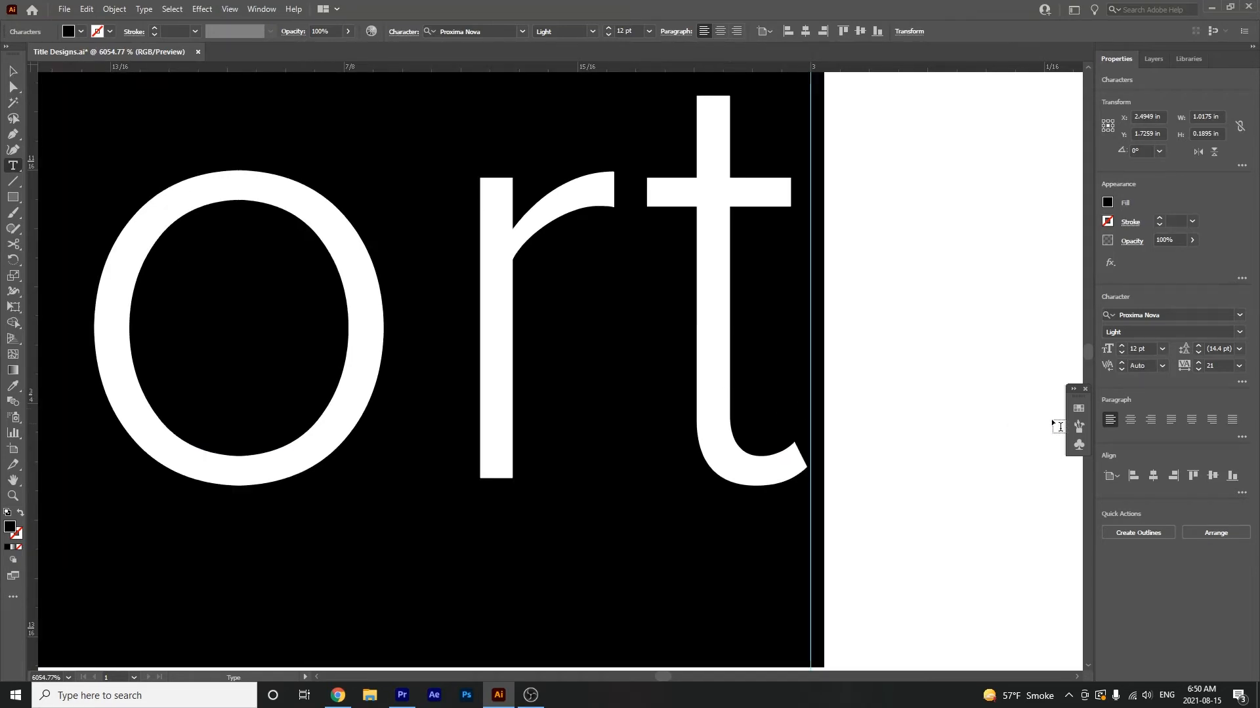
{"action": "left_click", "coordinate": [1198, 362]}
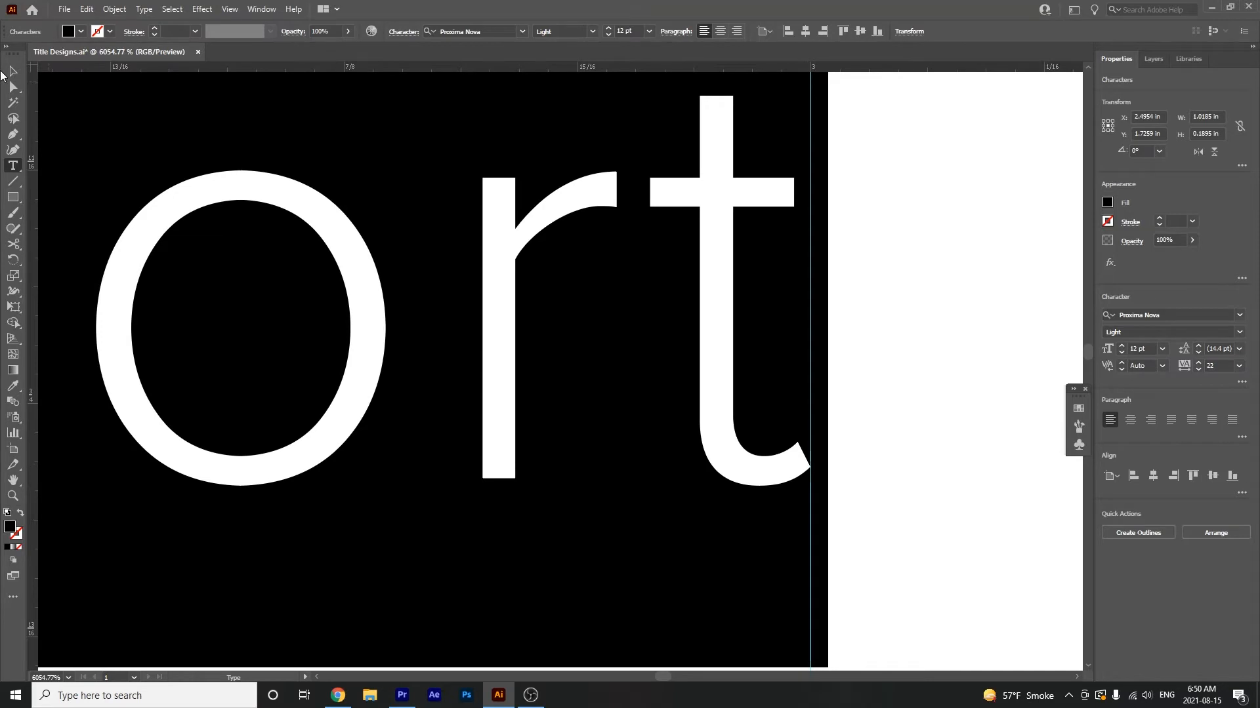
Step: Compare tracking values 22 and 23 on "Health Resort", judging the tip of its final t against the 3 in guide
{"action": "key", "text": "Escape"}
{"action": "key", "text": "z"}
{"action": "left_click_drag", "start_coordinate": [791, 378], "coordinate": [827, 534]}
{"action": "left_click_drag", "start_coordinate": [848, 587], "coordinate": [774, 368]}
{"action": "key", "text": "v"}
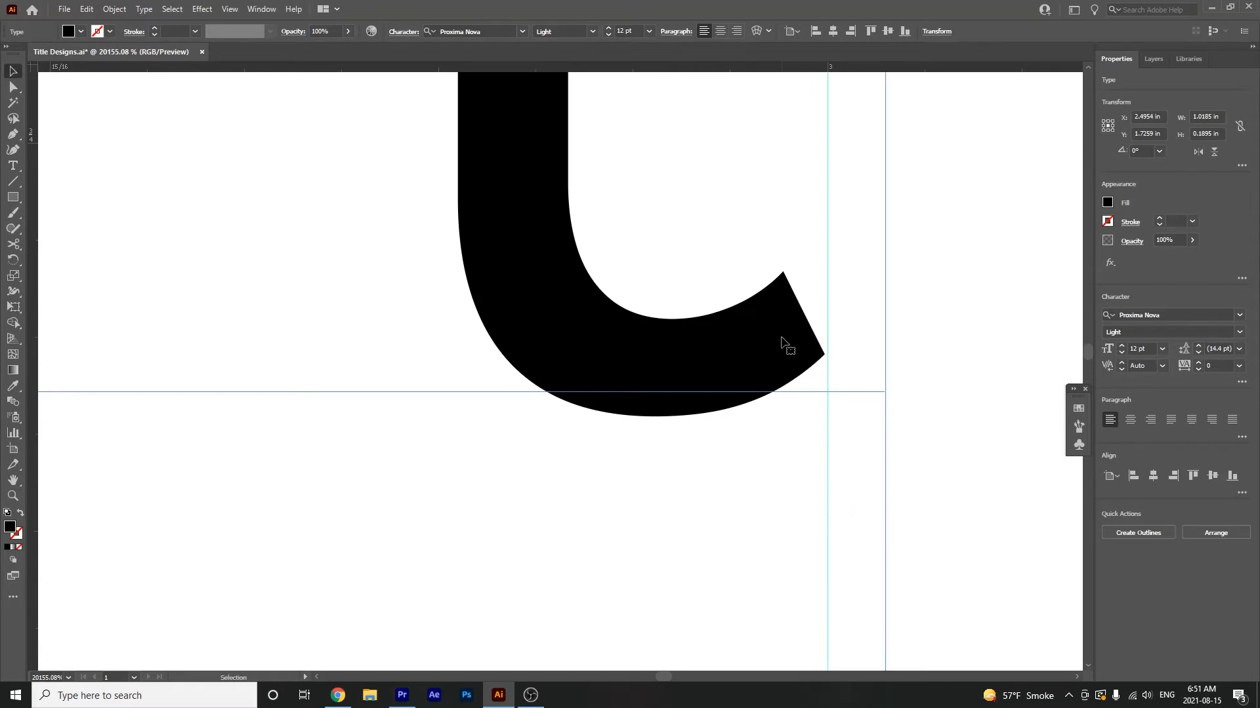
{"action": "double_click", "coordinate": [781, 341]}
{"action": "key", "text": "ctrl+a"}
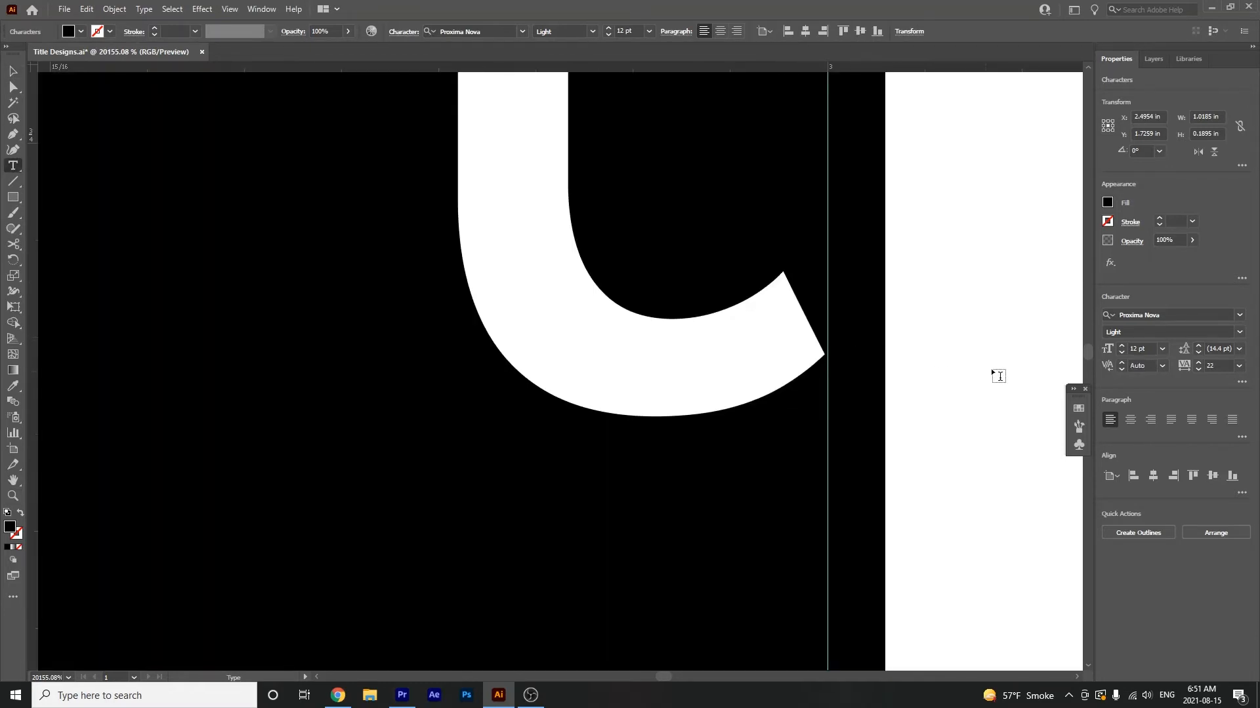
{"action": "left_click", "coordinate": [1201, 361]}
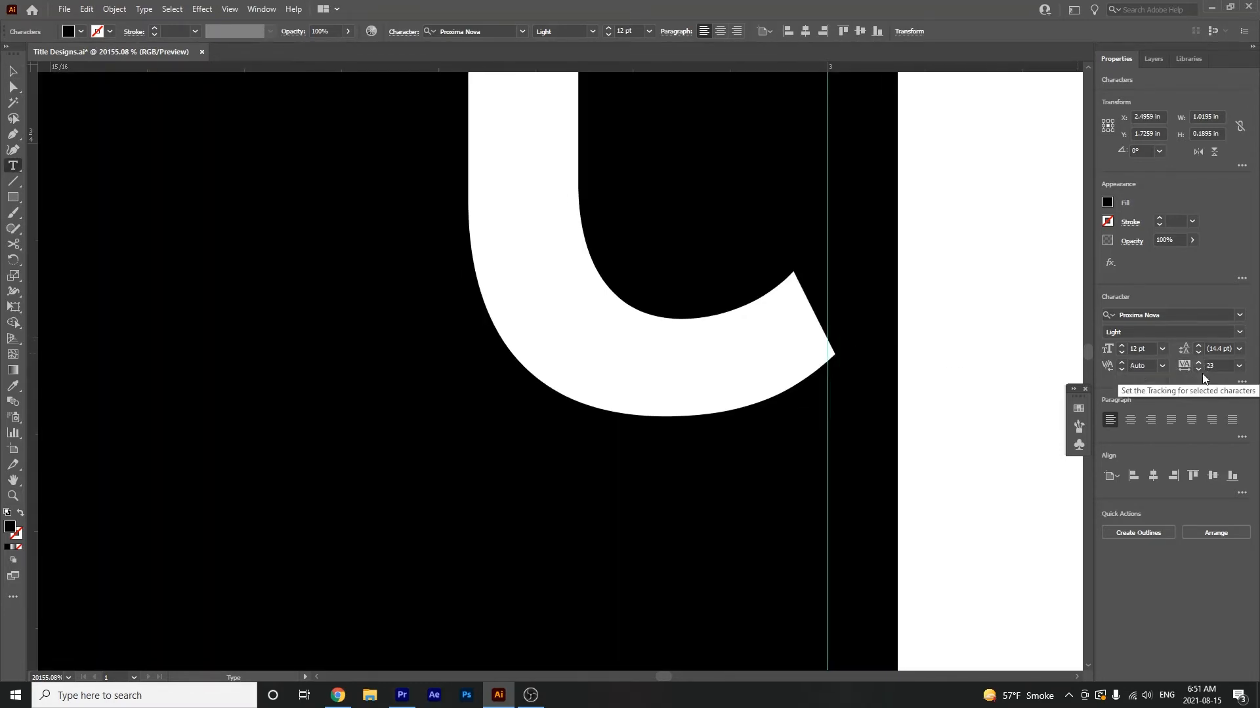
{"action": "left_click", "coordinate": [1198, 368]}
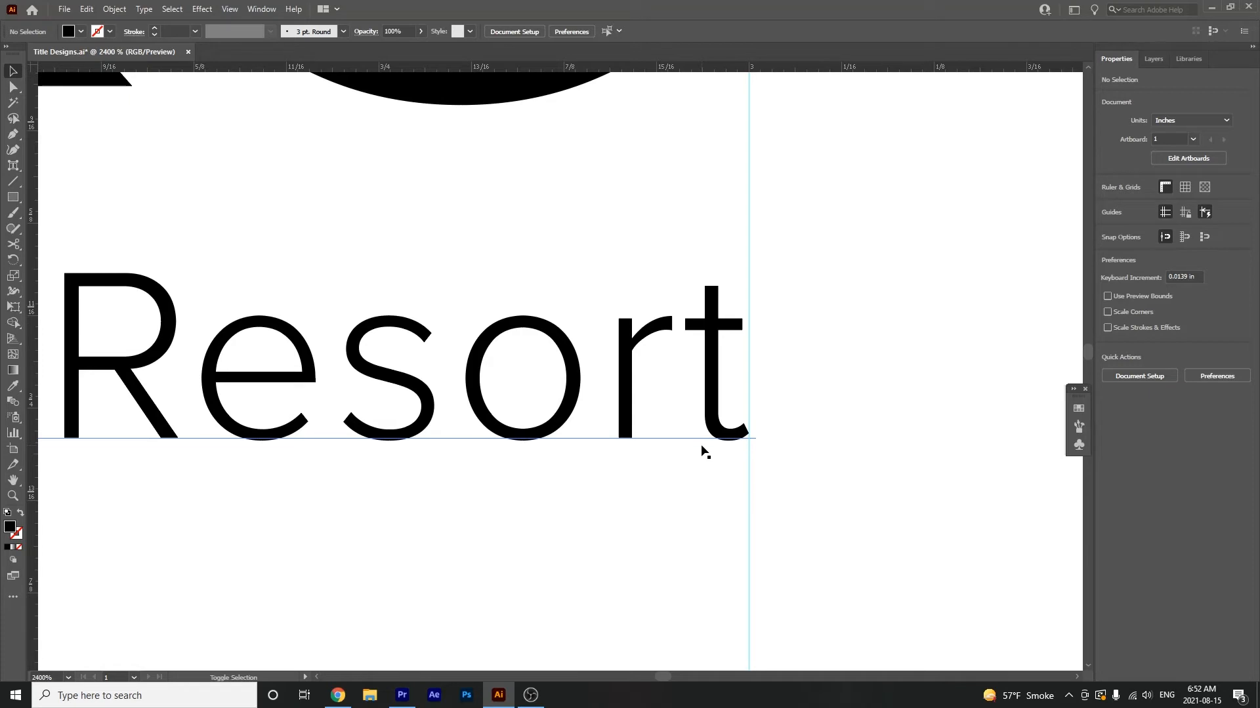
Step: Try to shift the final t of "Health Resort" on its own with the Touch Type tool, and undo the move
{"action": "key", "text": "shift+t"}
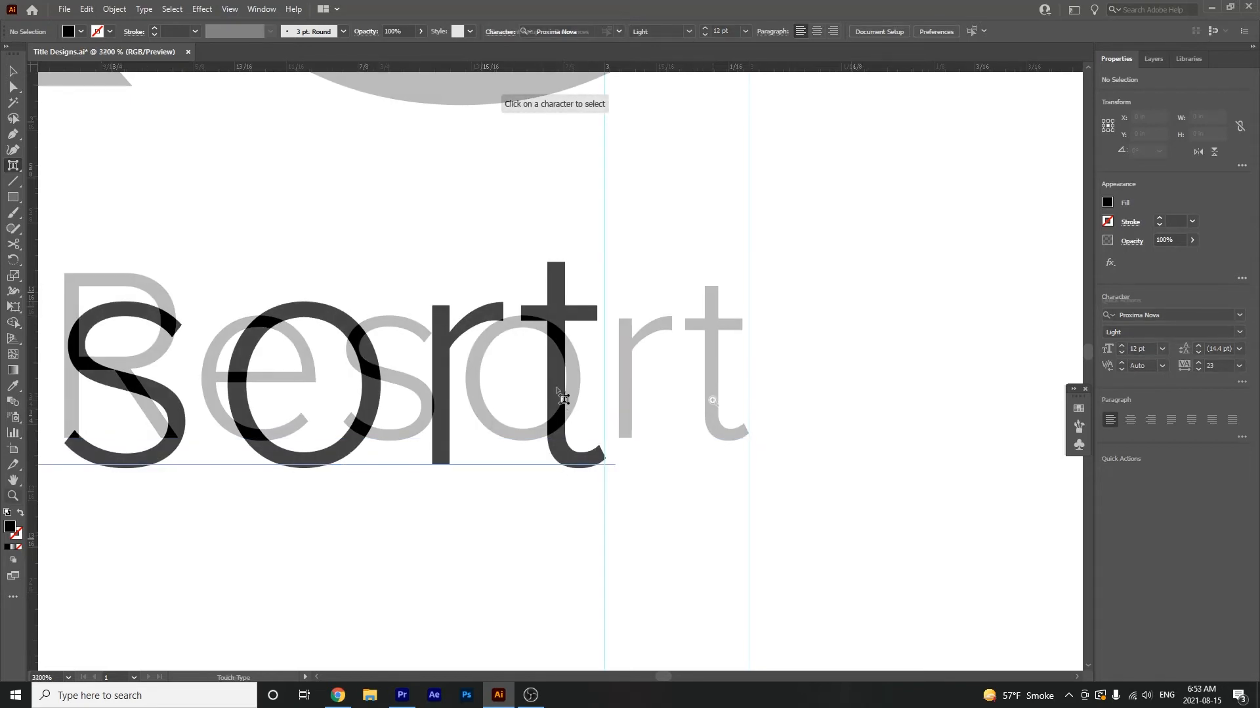
{"action": "left_click", "coordinate": [553, 392]}
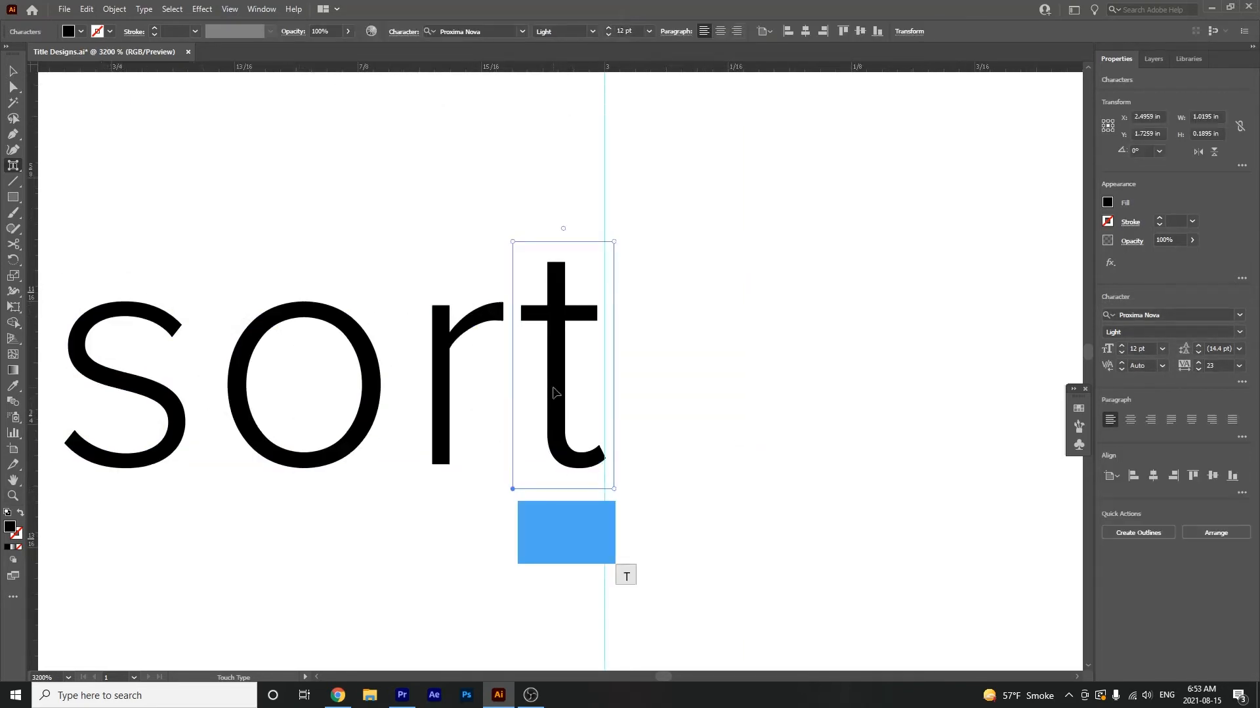
{"action": "left_click_drag", "start_coordinate": [553, 388], "coordinate": [542, 416]}
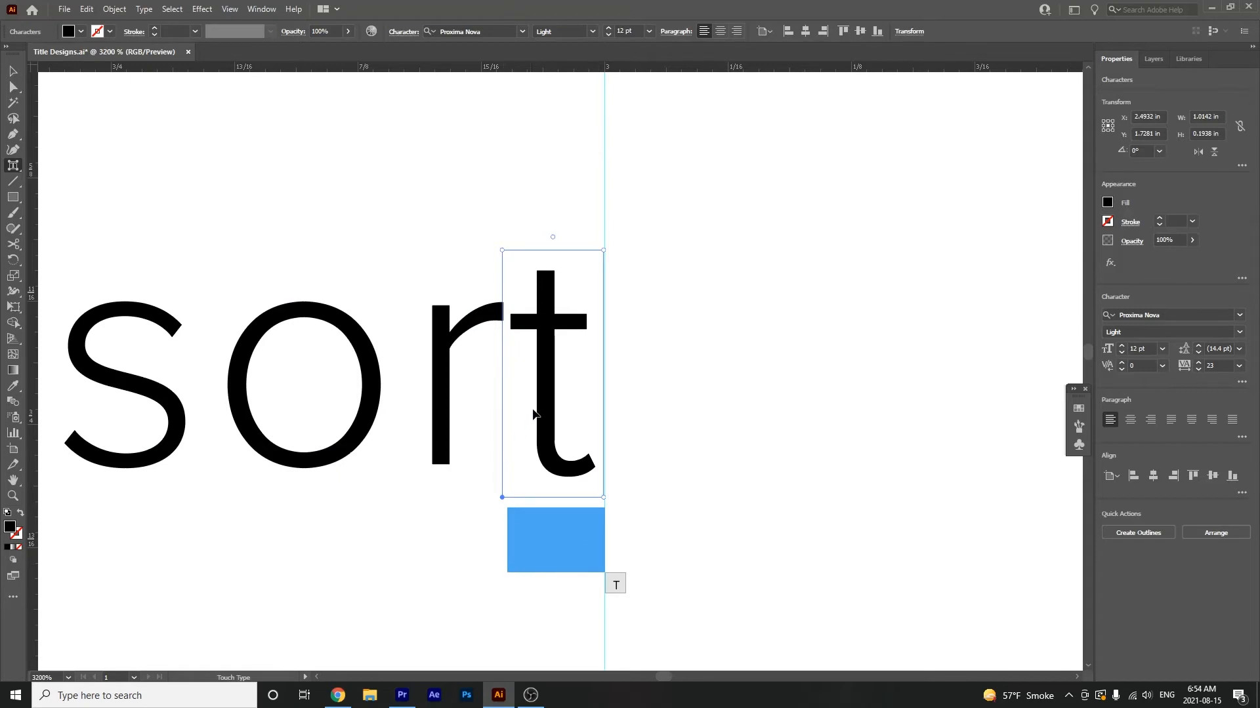
{"action": "key", "text": "ctrl"}
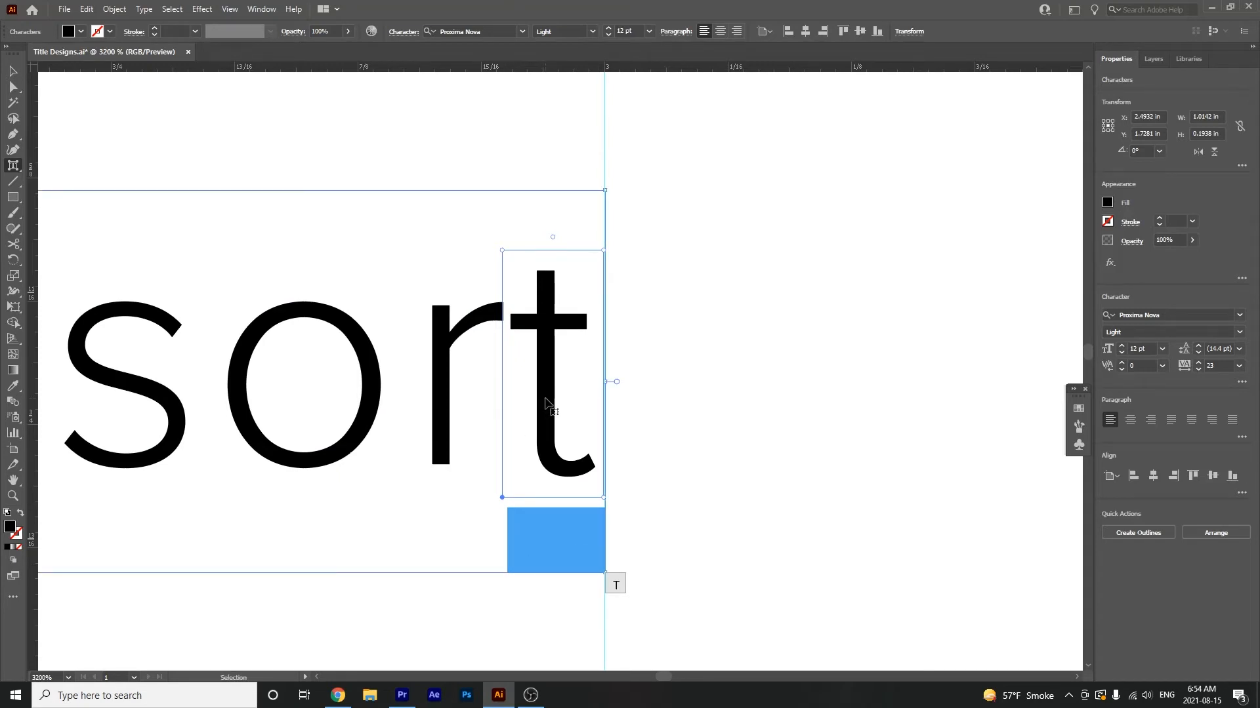
{"action": "left_click_drag", "start_coordinate": [545, 399], "coordinate": [600, 402]}
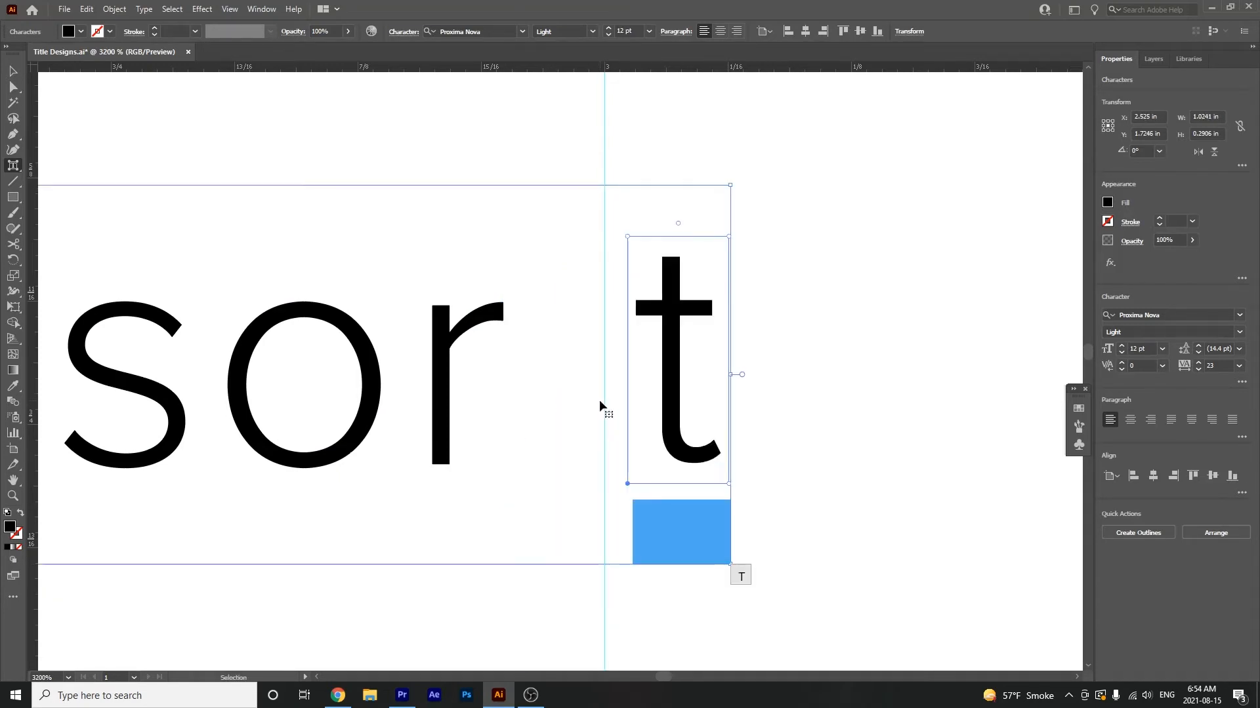
{"action": "key", "text": "ctrl+z"}
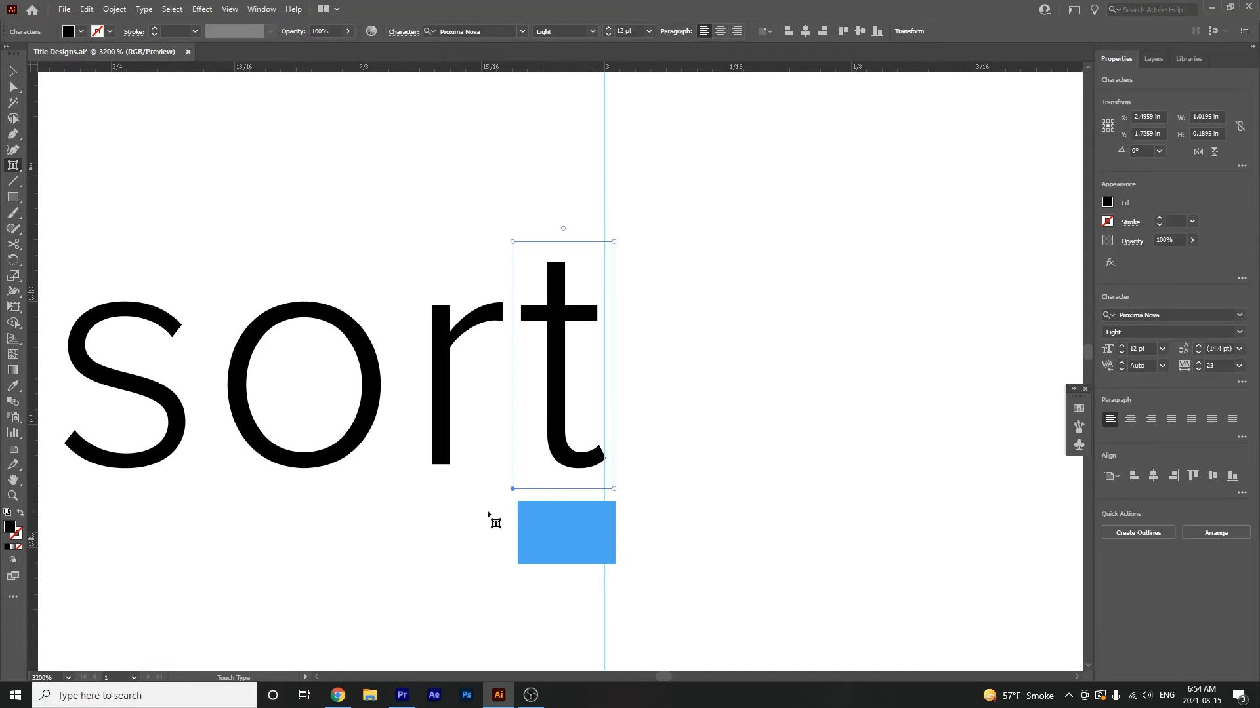
{"action": "left_click", "coordinate": [488, 513]}
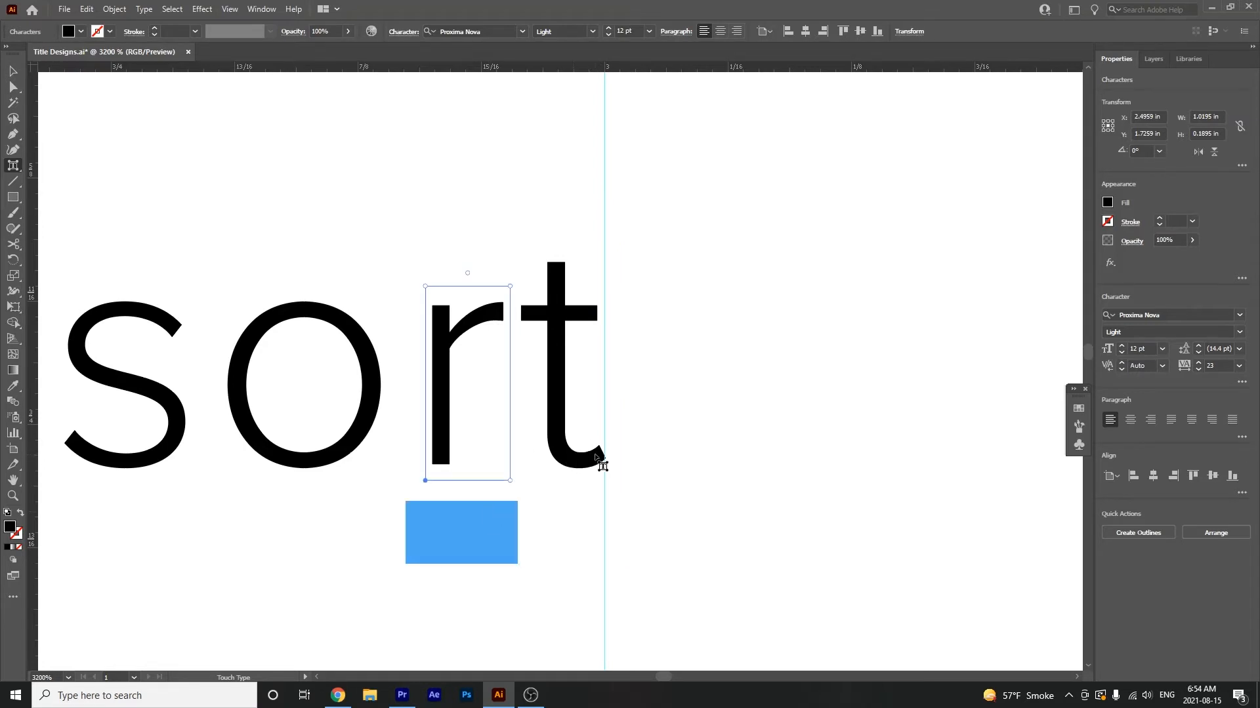
Step: Move only the final t of "Health Resort" slightly inward with the Touch Type tool so its tip sits just inside the 3 in guide
{"action": "key", "text": "z"}
{"action": "left_click_drag", "start_coordinate": [599, 452], "coordinate": [633, 498]}
{"action": "key", "text": "v"}
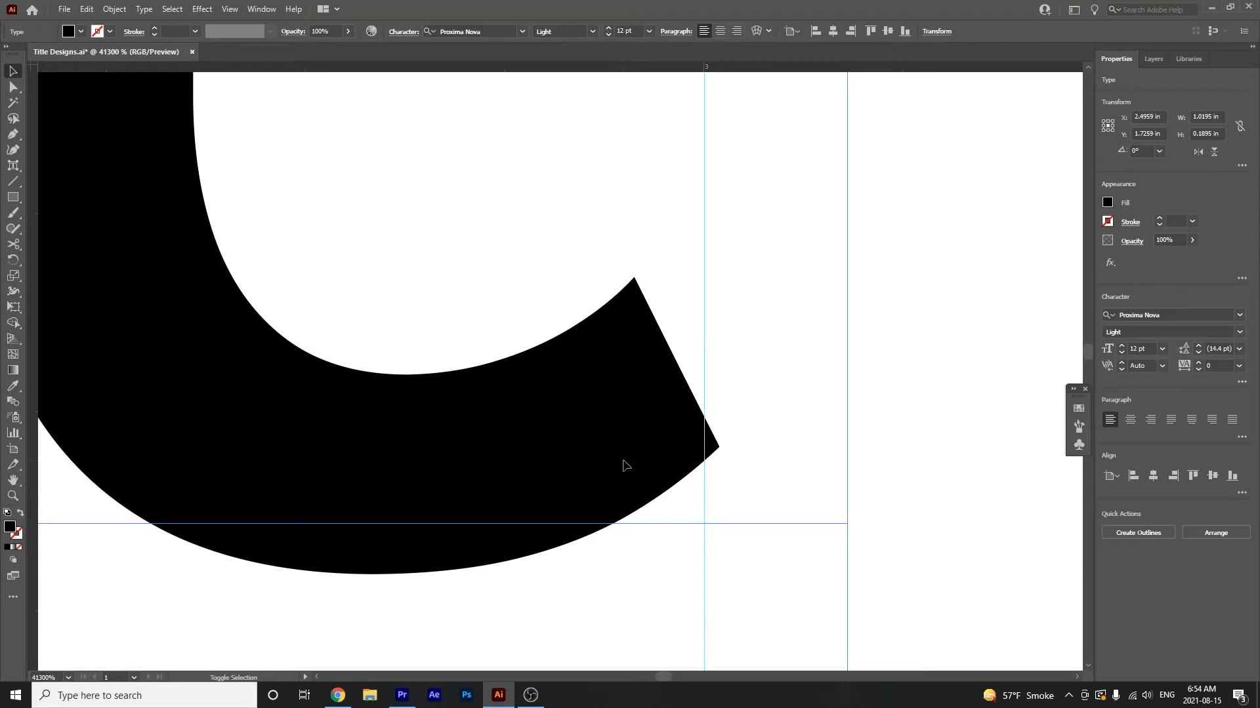
{"action": "key", "text": "shift+t"}
{"action": "left_click", "coordinate": [633, 467]}
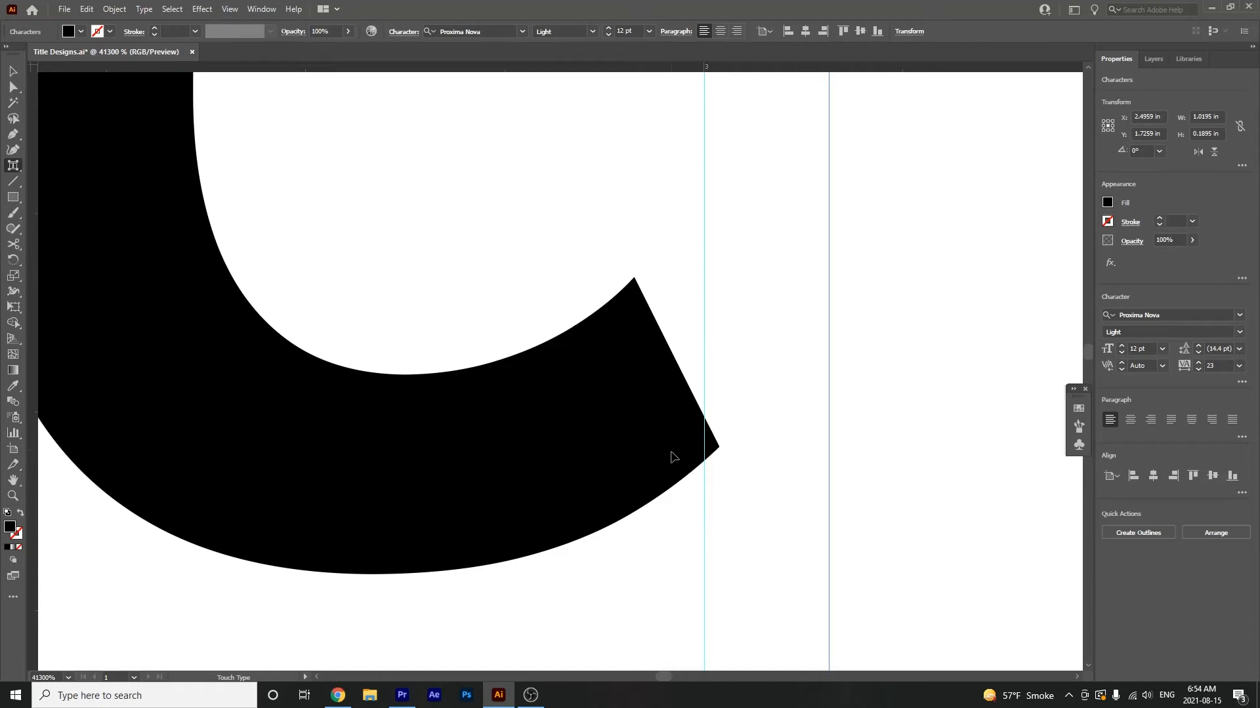
{"action": "left_click_drag", "start_coordinate": [671, 452], "coordinate": [646, 445]}
{"action": "left_click", "coordinate": [646, 446], "text": "ctrl"}
{"action": "left_click_drag", "start_coordinate": [662, 366], "coordinate": [659, 372]}
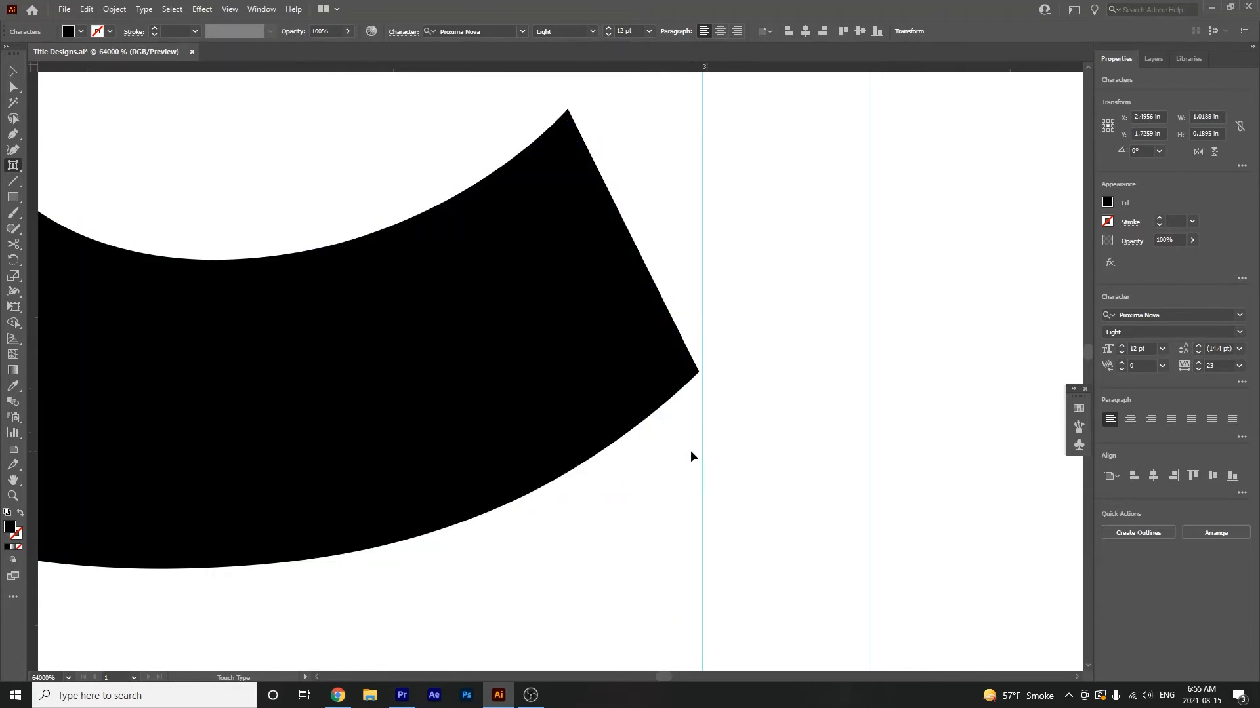
Step: Scale the whole "Health Resort" line very slightly so the tip of its final t reaches the 3 in guide
{"action": "key", "text": "z"}
{"action": "left_click_drag", "start_coordinate": [696, 476], "coordinate": [569, 411]}
{"action": "left_click_drag", "start_coordinate": [584, 484], "coordinate": [461, 427]}
{"action": "key", "text": "v"}
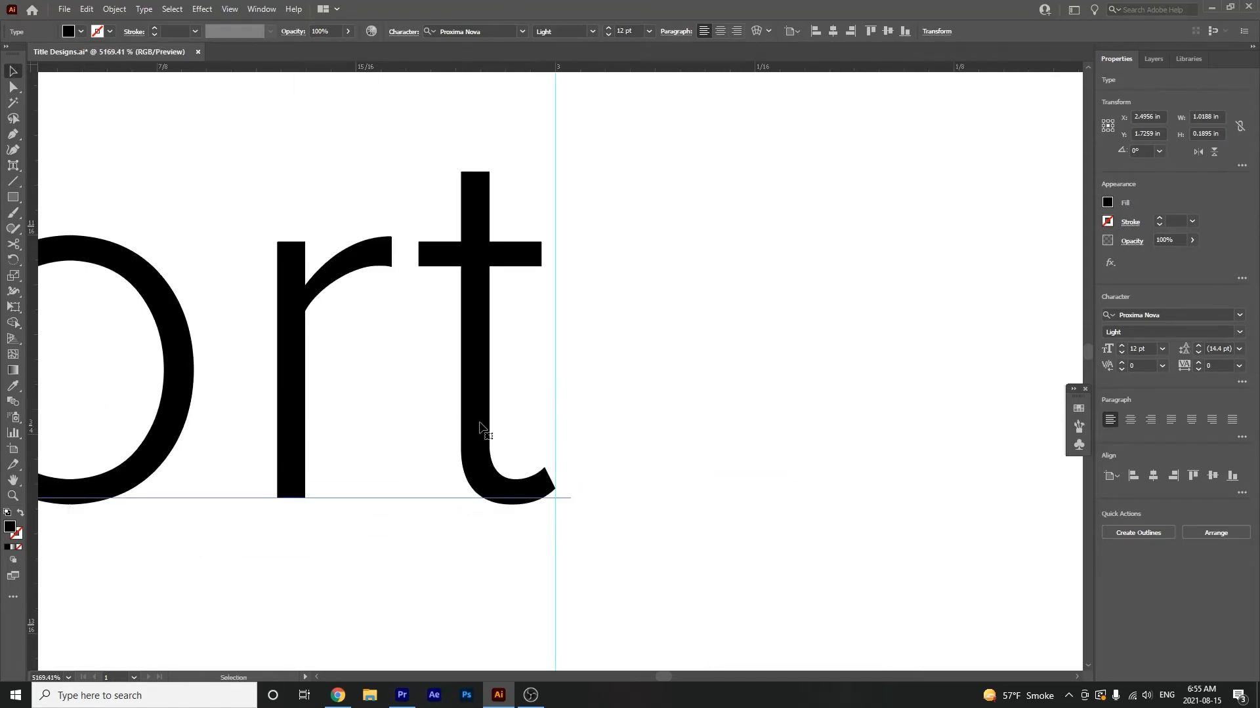
{"action": "left_click", "coordinate": [487, 312]}
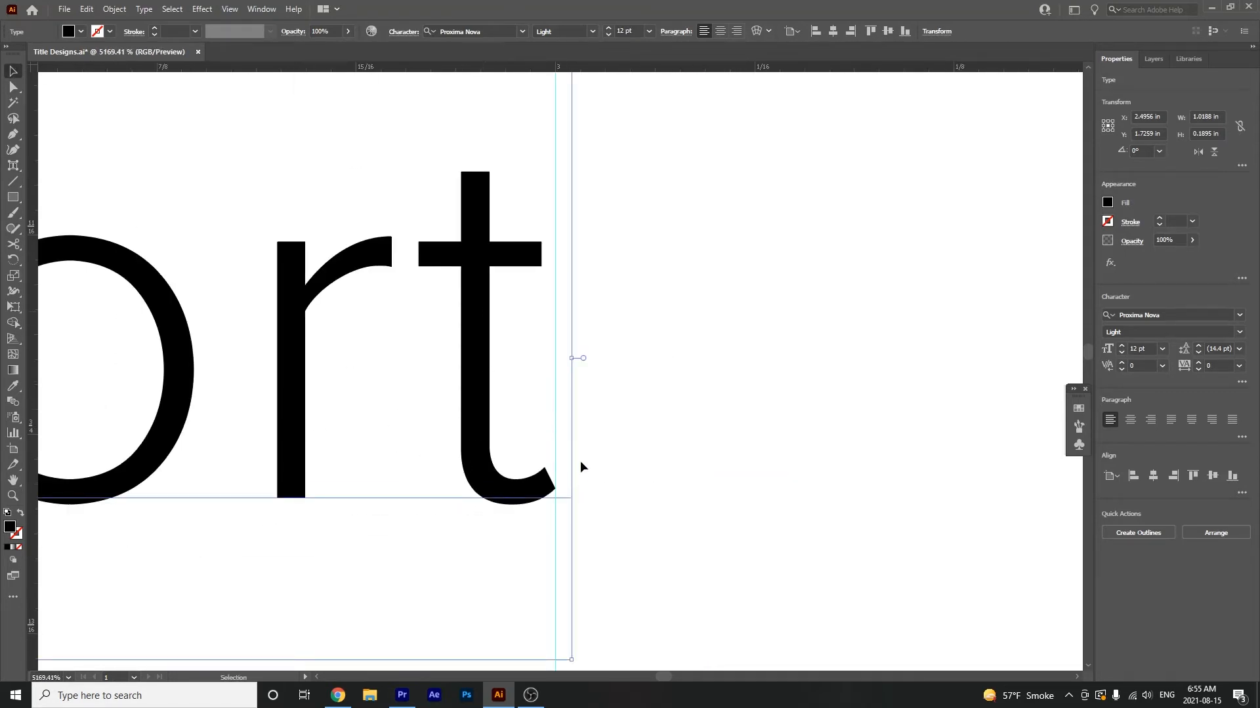
{"action": "scroll", "coordinate": [548, 510], "scroll_direction": "up", "scroll_amount": 4}
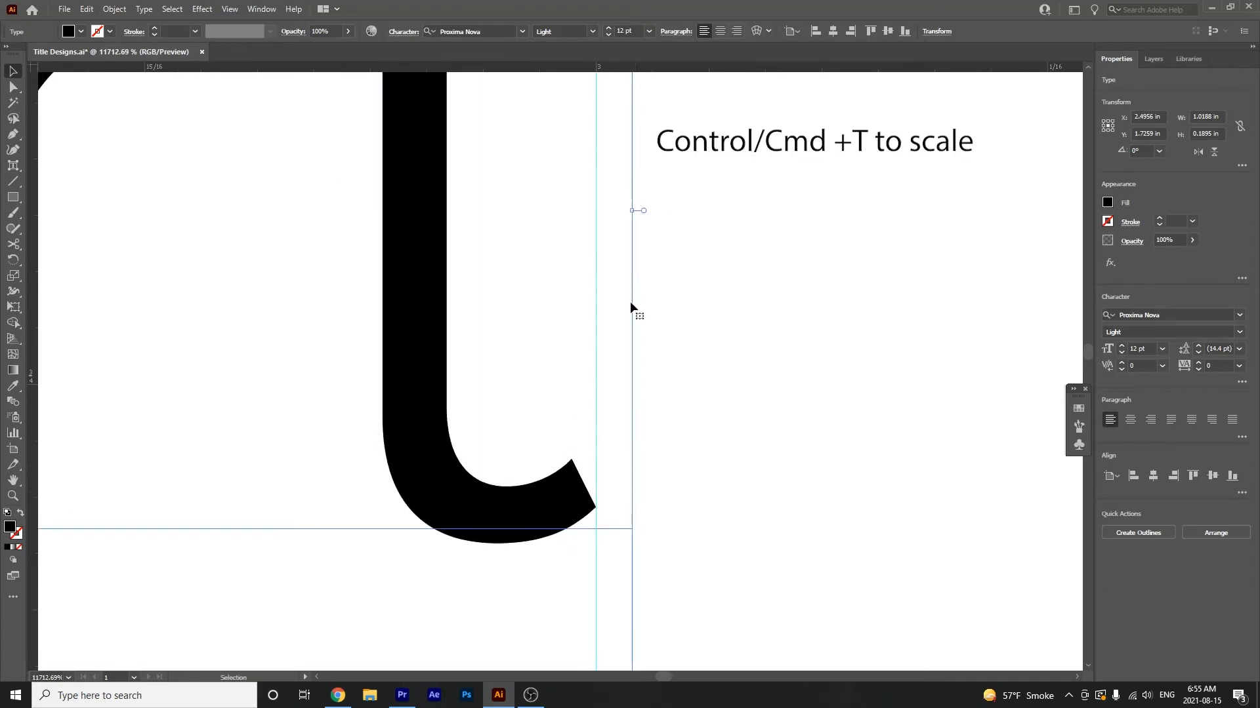
{"action": "scroll", "coordinate": [641, 265], "scroll_direction": "up", "scroll_amount": 4}
{"action": "scroll", "coordinate": [563, 401], "scroll_direction": "down", "scroll_amount": 2}
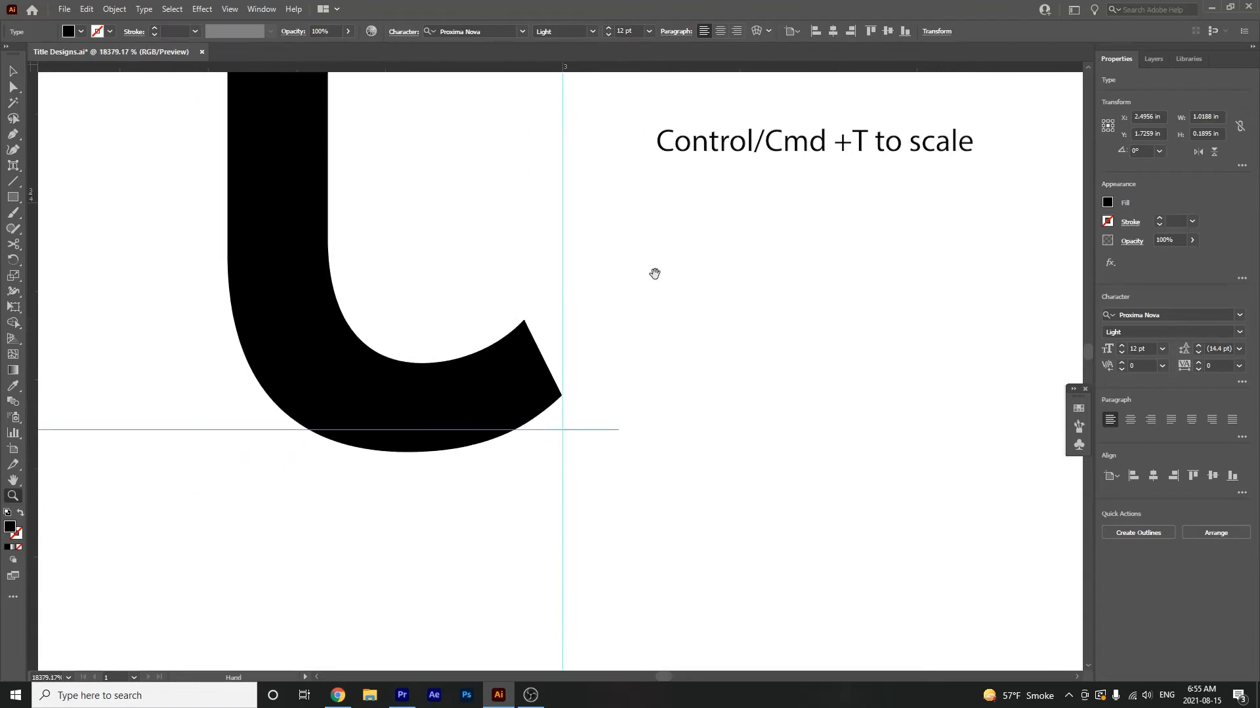
{"action": "left_click_drag", "start_coordinate": [640, 112], "coordinate": [643, 114]}
{"action": "left_click_drag", "start_coordinate": [590, 518], "coordinate": [536, 455]}
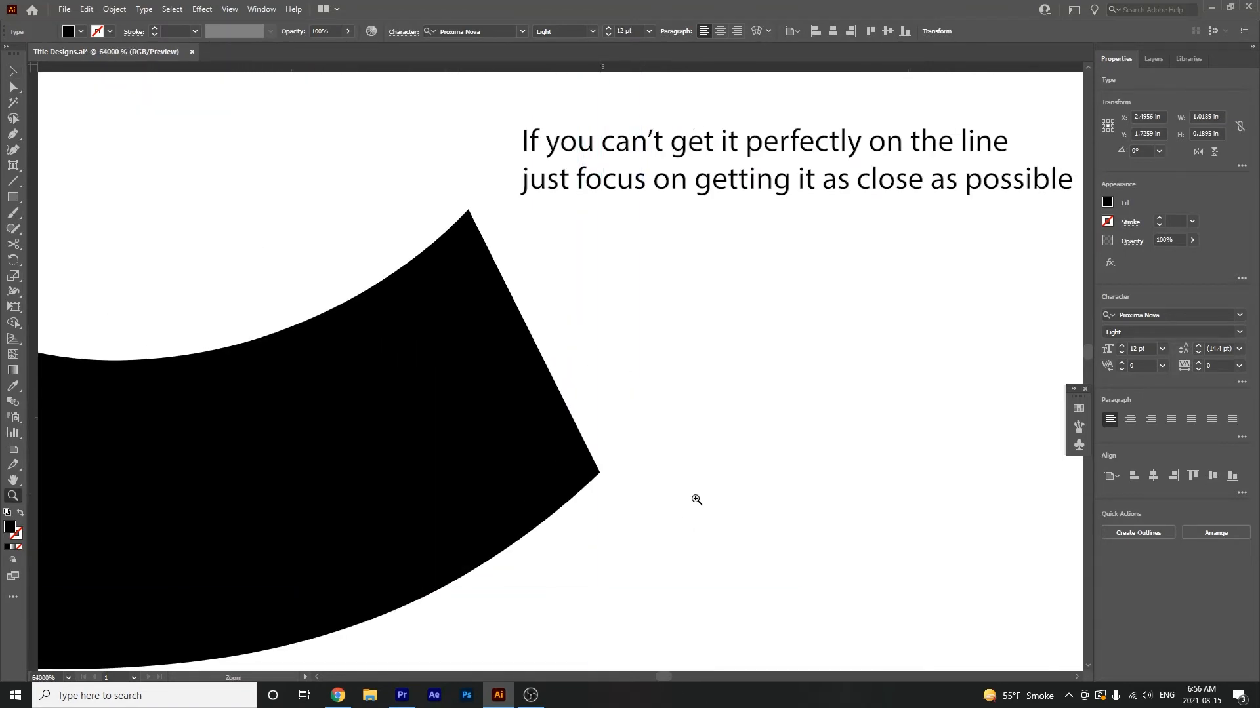
Step: Make one more tiny adjustment to the "Health Resort" text box and check the t's tip against the 3 in guide
{"action": "key", "text": "v"}
{"action": "left_click_drag", "start_coordinate": [675, 179], "coordinate": [677, 177]}
{"action": "key", "text": "z"}
{"action": "mouse_move", "coordinate": [602, 489]}
{"action": "left_mouse_down"}
{"action": "mouse_move", "coordinate": [678, 613]}
{"action": "mouse_move", "coordinate": [604, 492]}
{"action": "left_mouse_up"}
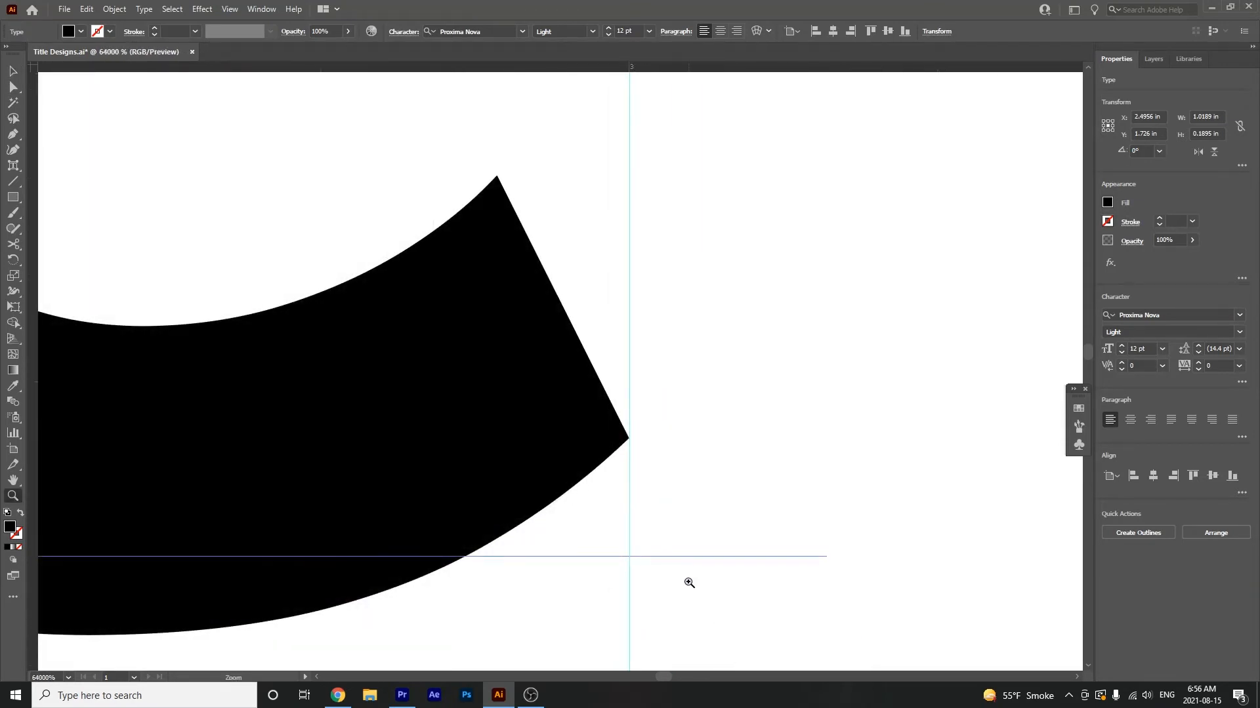
Step: Examine the outer edge of the H stem in "Health Resort" against the 2 in guide at high magnification
{"action": "left_click_drag", "start_coordinate": [611, 523], "coordinate": [321, 289]}
{"action": "left_click_drag", "start_coordinate": [469, 375], "coordinate": [312, 319]}
{"action": "mouse_move", "coordinate": [265, 371]}
{"action": "left_mouse_down"}
{"action": "mouse_move", "coordinate": [507, 360]}
{"action": "mouse_move", "coordinate": [571, 383]}
{"action": "left_mouse_up"}
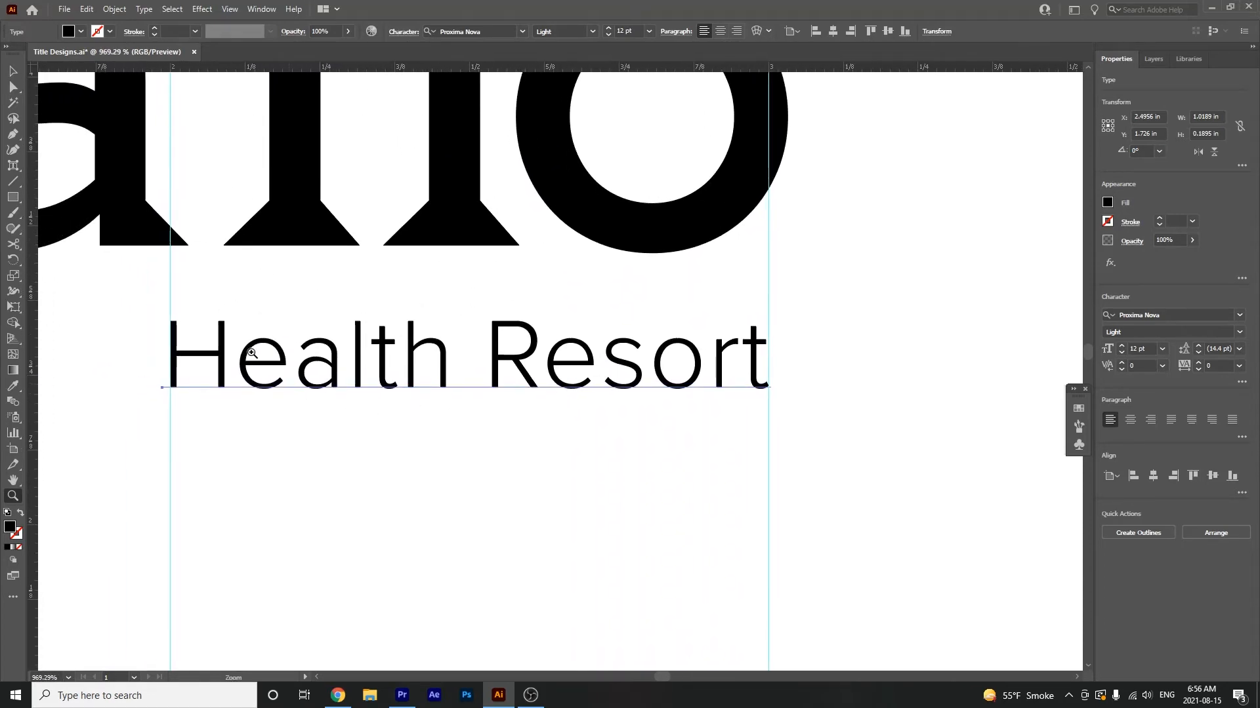
{"action": "left_click_drag", "start_coordinate": [165, 325], "coordinate": [561, 499]}
{"action": "left_click_drag", "start_coordinate": [262, 355], "coordinate": [410, 483]}
{"action": "left_click_drag", "start_coordinate": [258, 451], "coordinate": [578, 320]}
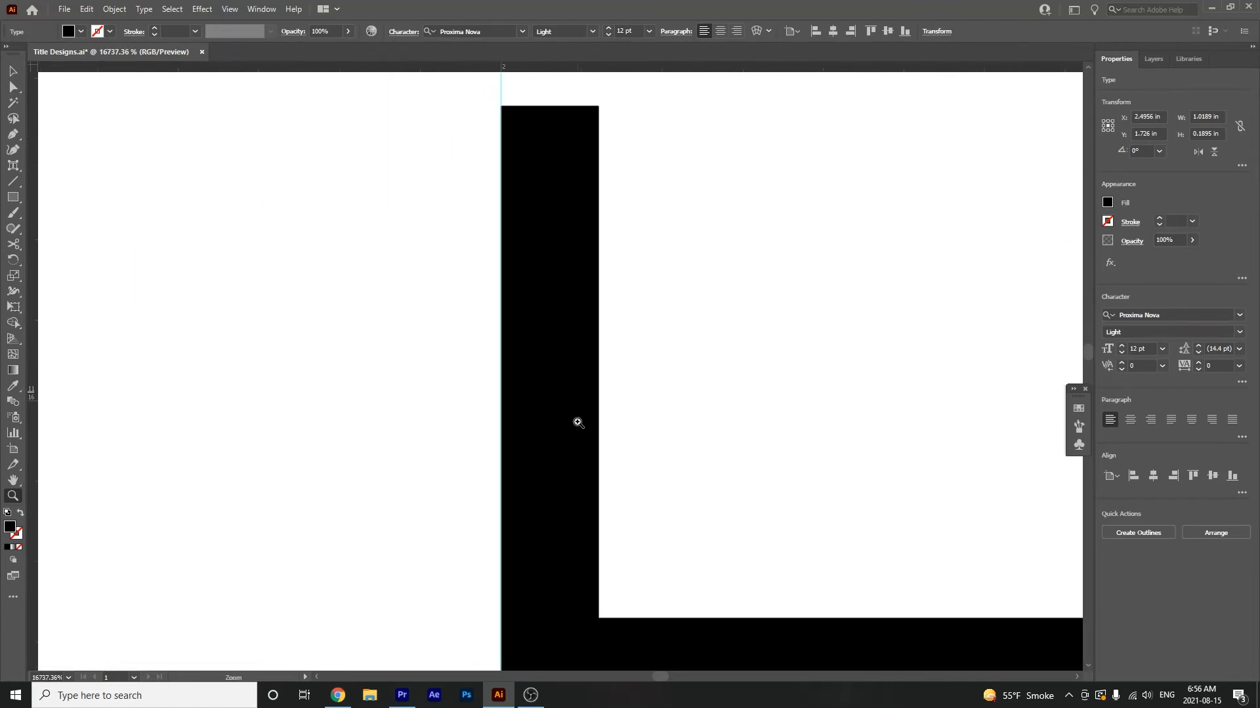
Step: Nudge the H of "Health Resort" on its own with the Touch Type tool to align its stem with the 2 in guide
{"action": "key", "text": "v"}
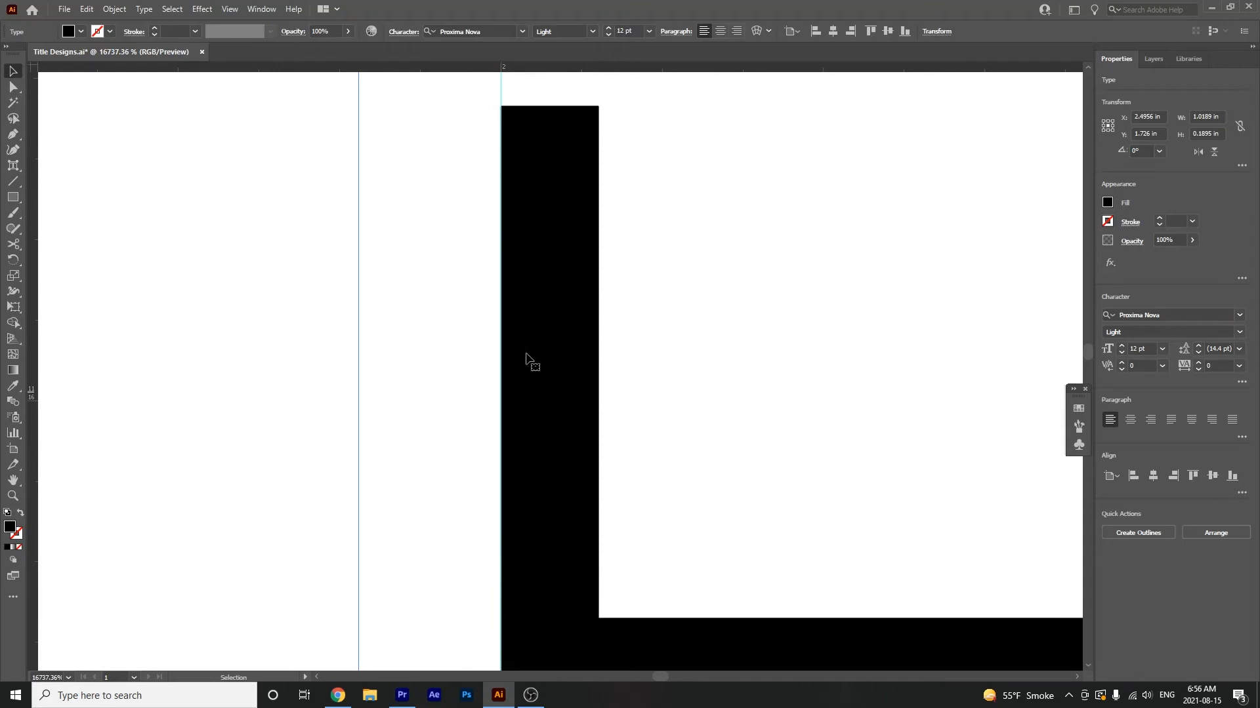
{"action": "key", "text": "shift+t"}
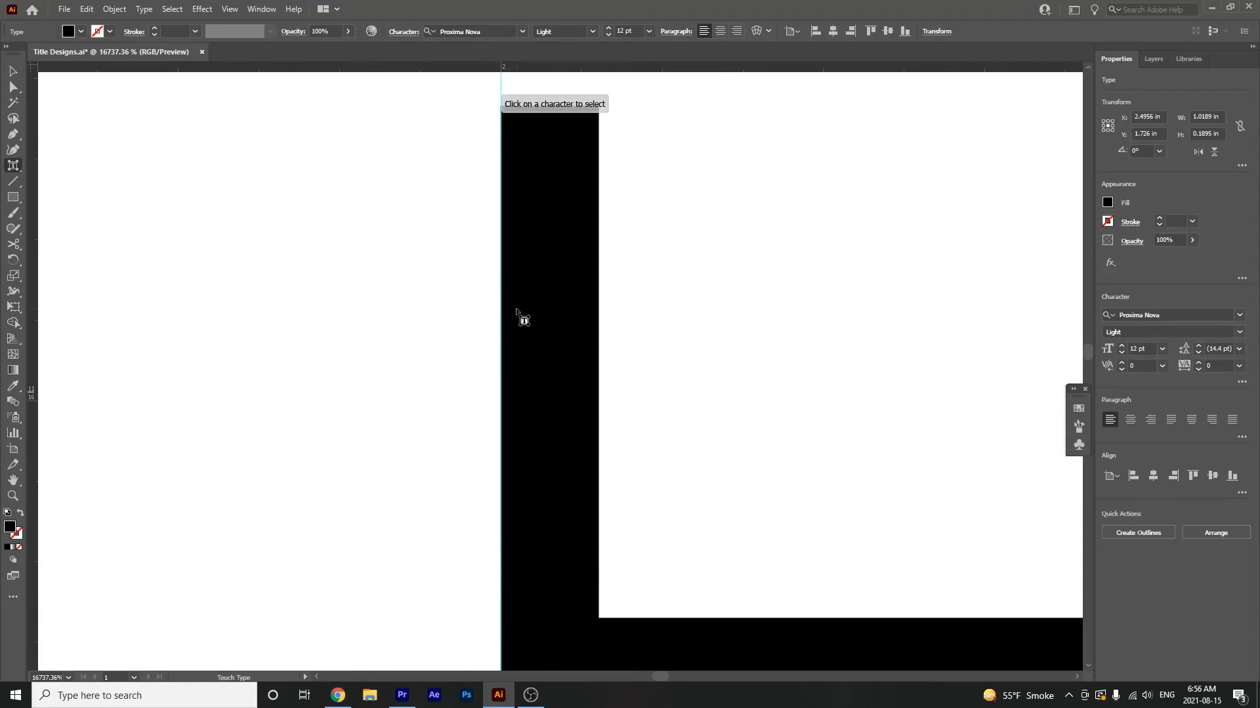
{"action": "left_click", "coordinate": [523, 320]}
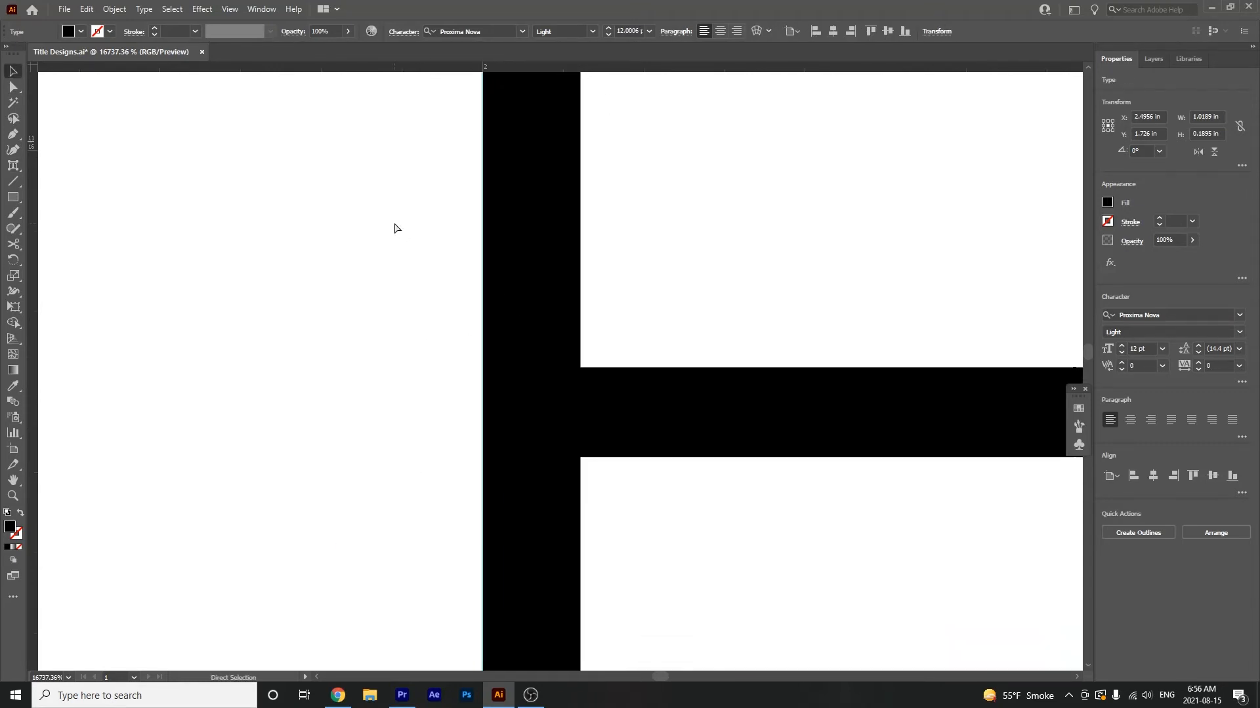
{"action": "key", "text": "ctrl+t"}
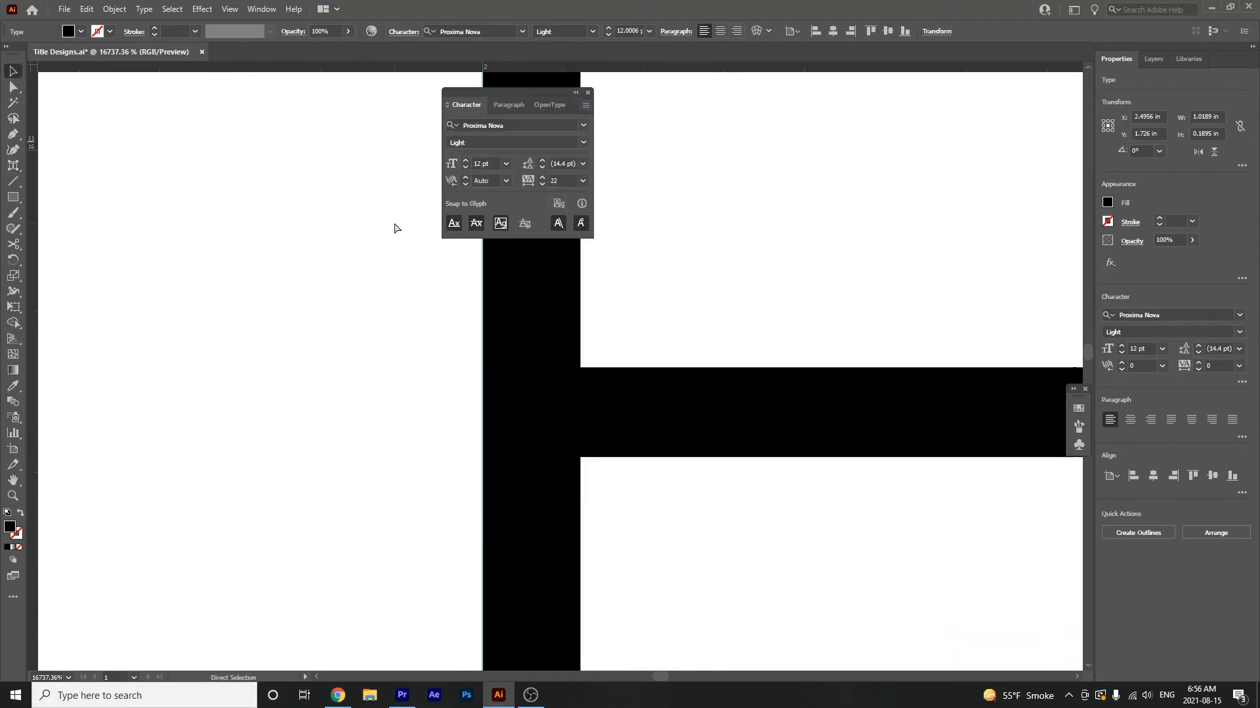
{"action": "left_click", "coordinate": [587, 93]}
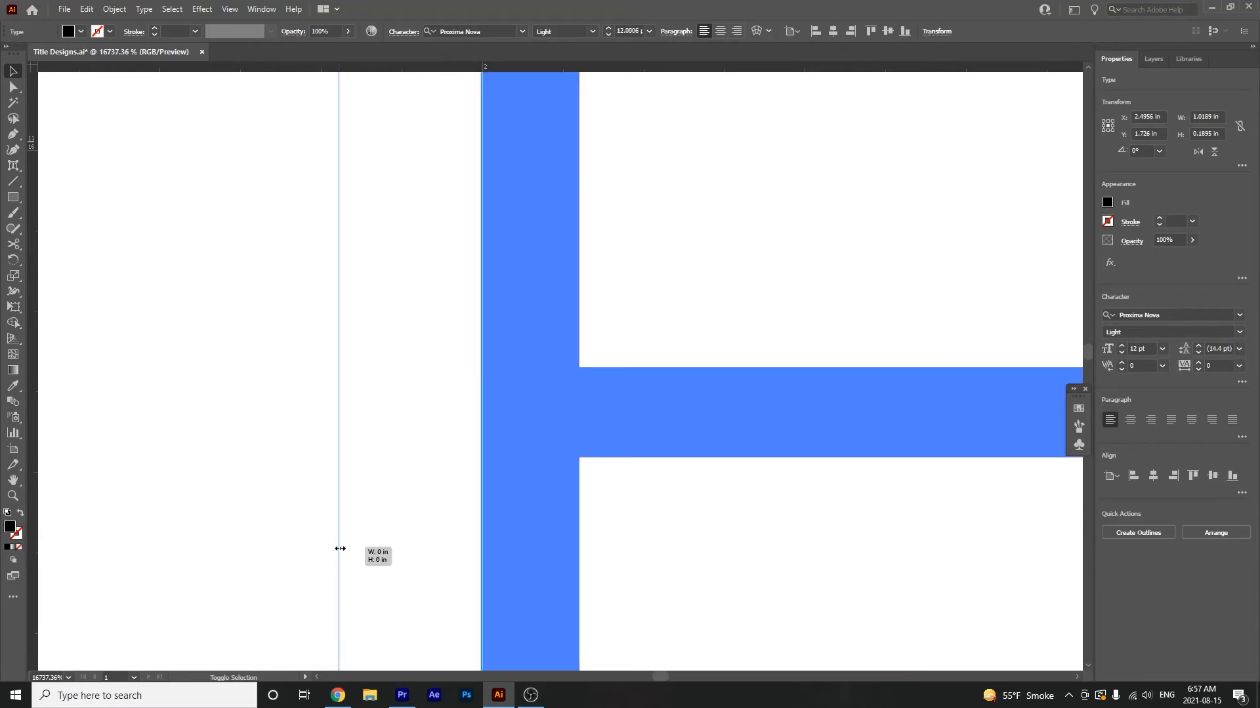
{"action": "key", "text": "ctrl+t"}
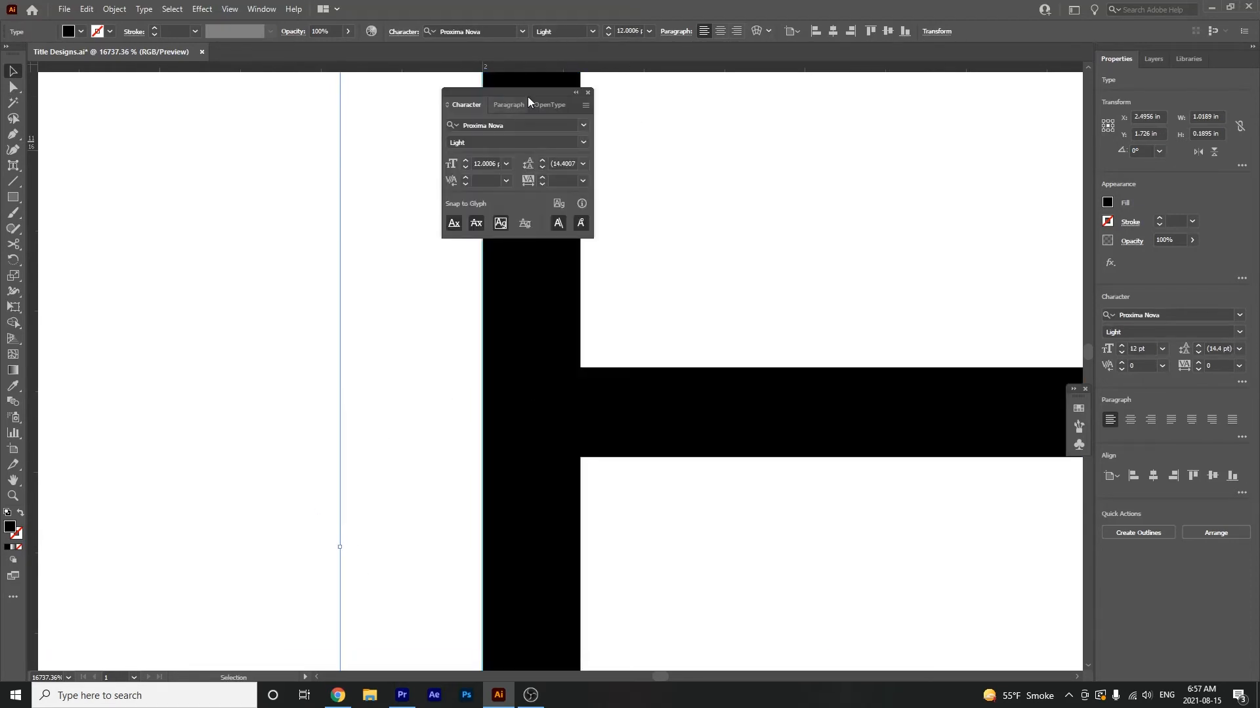
{"action": "left_click", "coordinate": [587, 93]}
{"action": "key", "text": "shift+t"}
{"action": "left_click", "coordinate": [521, 333]}
{"action": "left_click_drag", "start_coordinate": [521, 330], "coordinate": [517, 331]}
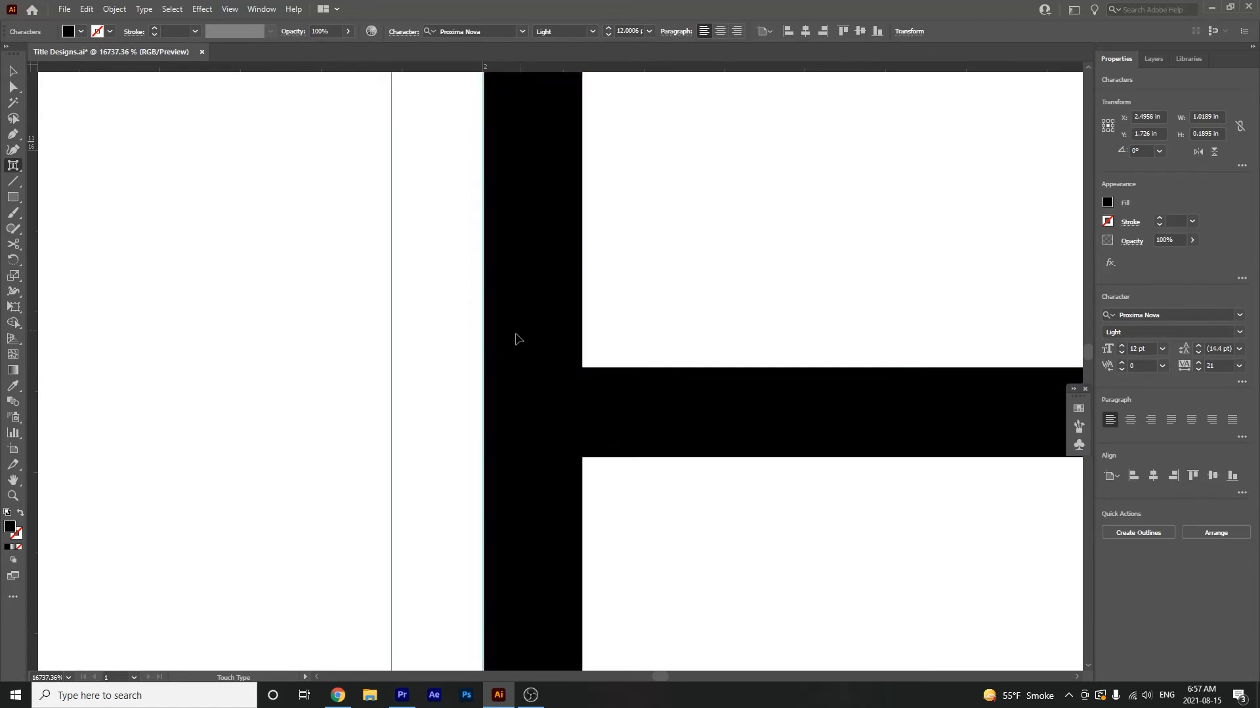
Step: Hide the guides and review the complete "Vallo Health Resort" title
{"action": "left_click_drag", "start_coordinate": [664, 439], "coordinate": [763, 468]}
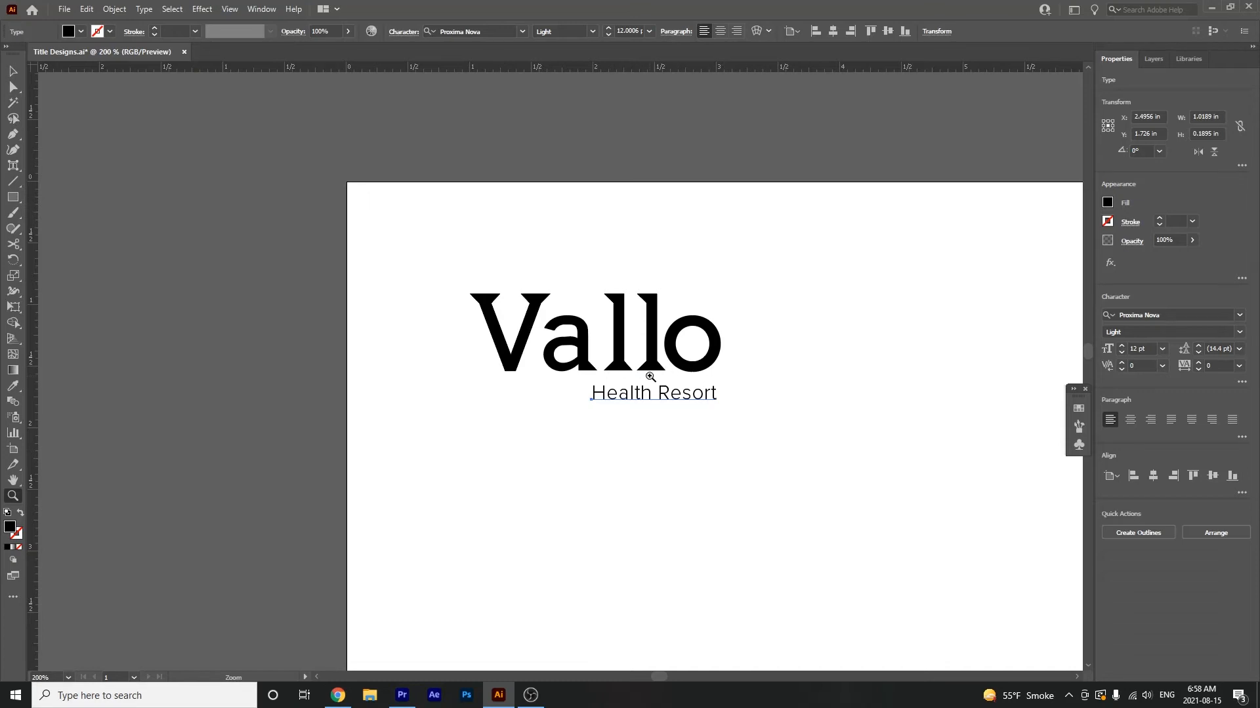
{"action": "key", "text": "v"}
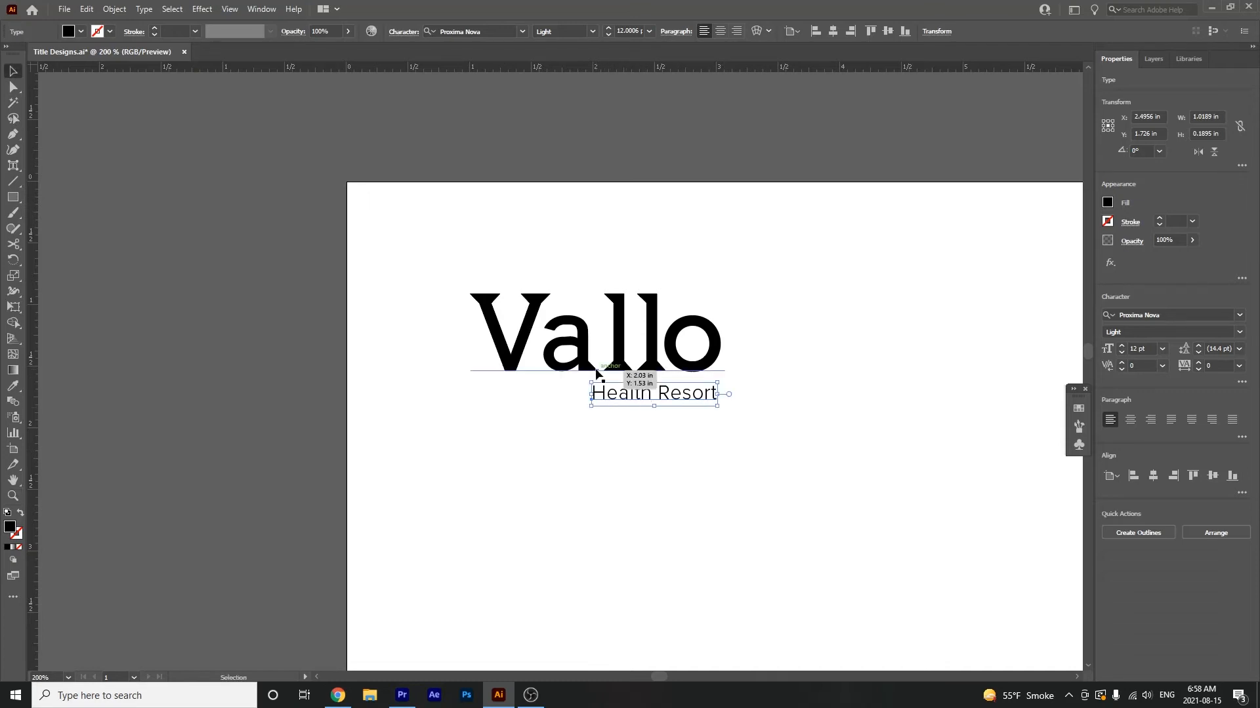
{"action": "key", "text": "z"}
{"action": "left_click_drag", "start_coordinate": [594, 374], "coordinate": [703, 456]}
{"action": "mouse_move", "coordinate": [646, 388]}
{"action": "left_mouse_down"}
{"action": "mouse_move", "coordinate": [714, 434]}
{"action": "mouse_move", "coordinate": [753, 495]}
{"action": "left_mouse_up"}
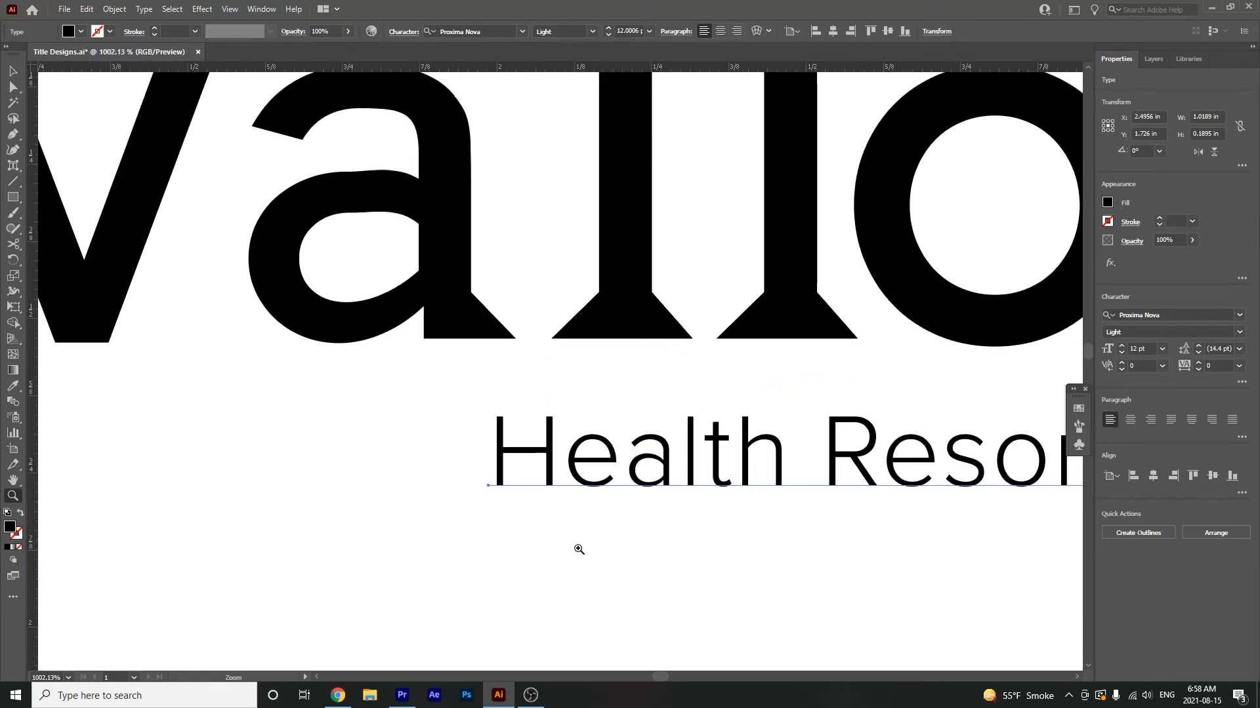
Step: Draw a black spacer rectangle about 0.023 x 0.111 in against the outer stem of the H, matching the letter's full height
{"action": "left_click_drag", "start_coordinate": [548, 514], "coordinate": [610, 427]}
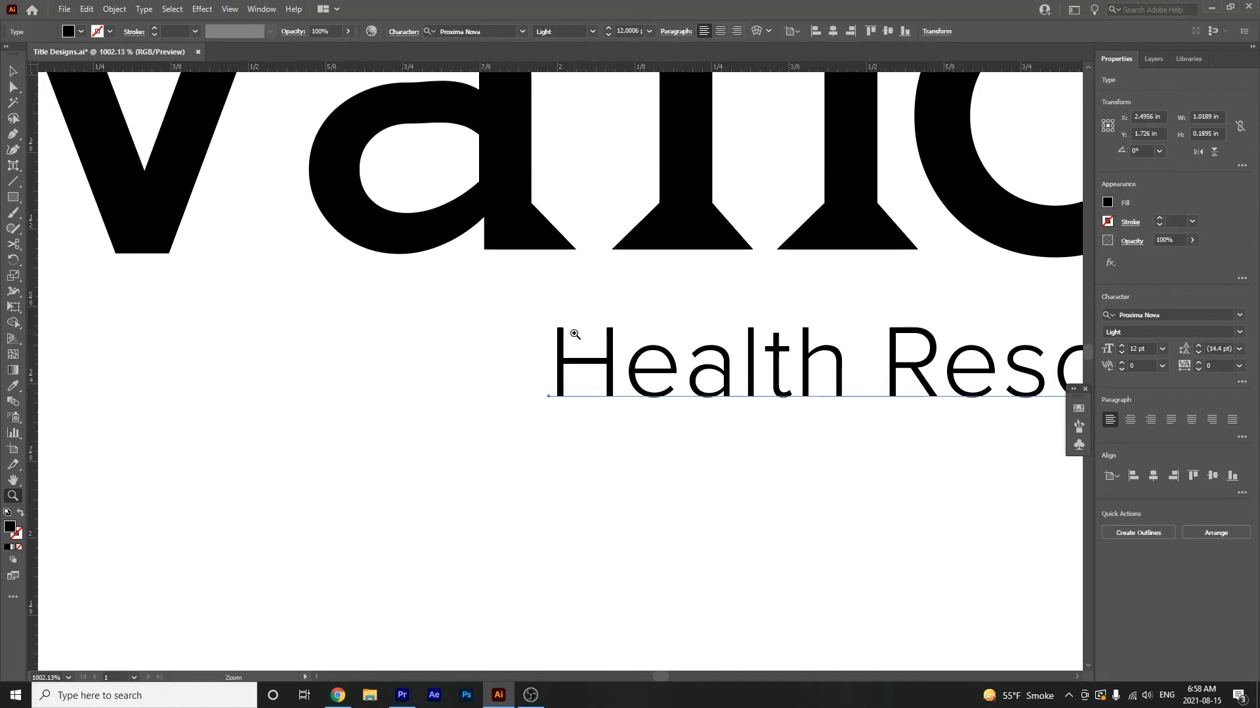
{"action": "left_click_drag", "start_coordinate": [575, 335], "coordinate": [677, 525]}
{"action": "left_click_drag", "start_coordinate": [585, 405], "coordinate": [677, 569]}
{"action": "left_click_drag", "start_coordinate": [576, 498], "coordinate": [602, 410]}
{"action": "left_click_drag", "start_coordinate": [547, 323], "coordinate": [677, 577]}
{"action": "left_click_drag", "start_coordinate": [581, 270], "coordinate": [572, 382]}
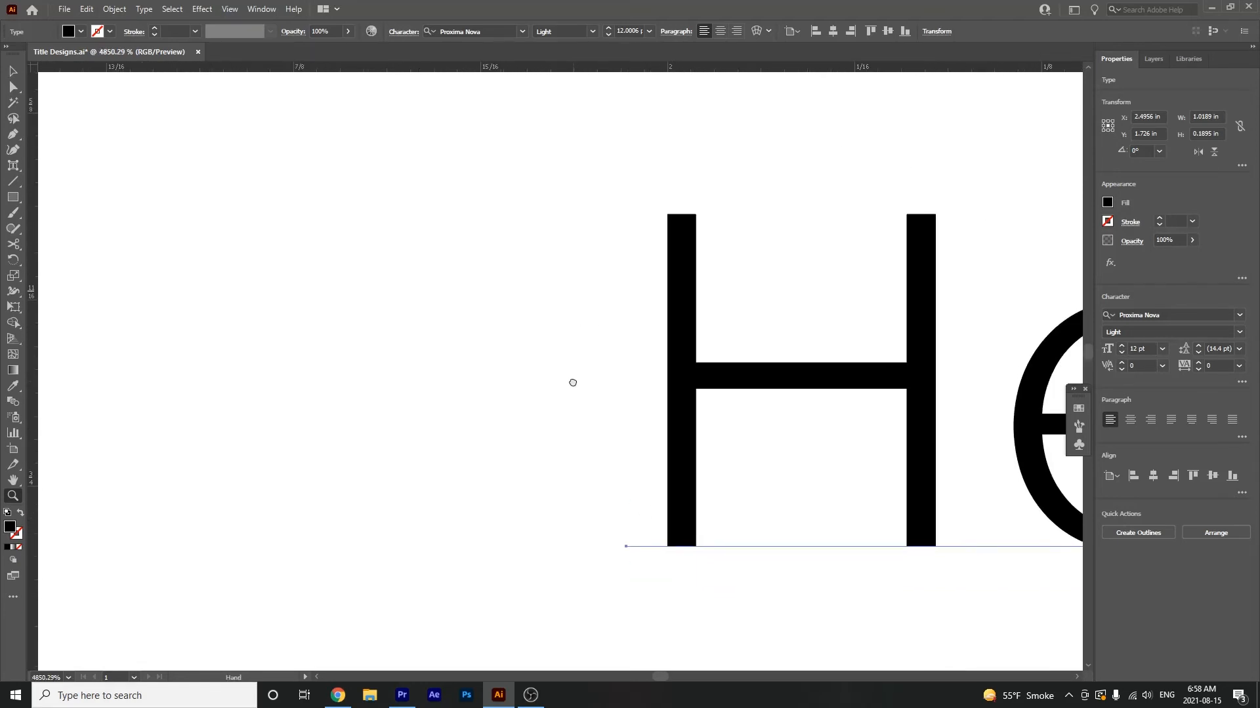
{"action": "key", "text": "m"}
{"action": "mouse_move", "coordinate": [667, 214]}
{"action": "left_mouse_down"}
{"action": "mouse_move", "coordinate": [588, 483]}
{"action": "mouse_move", "coordinate": [582, 546]}
{"action": "mouse_move", "coordinate": [598, 546]}
{"action": "left_mouse_up"}
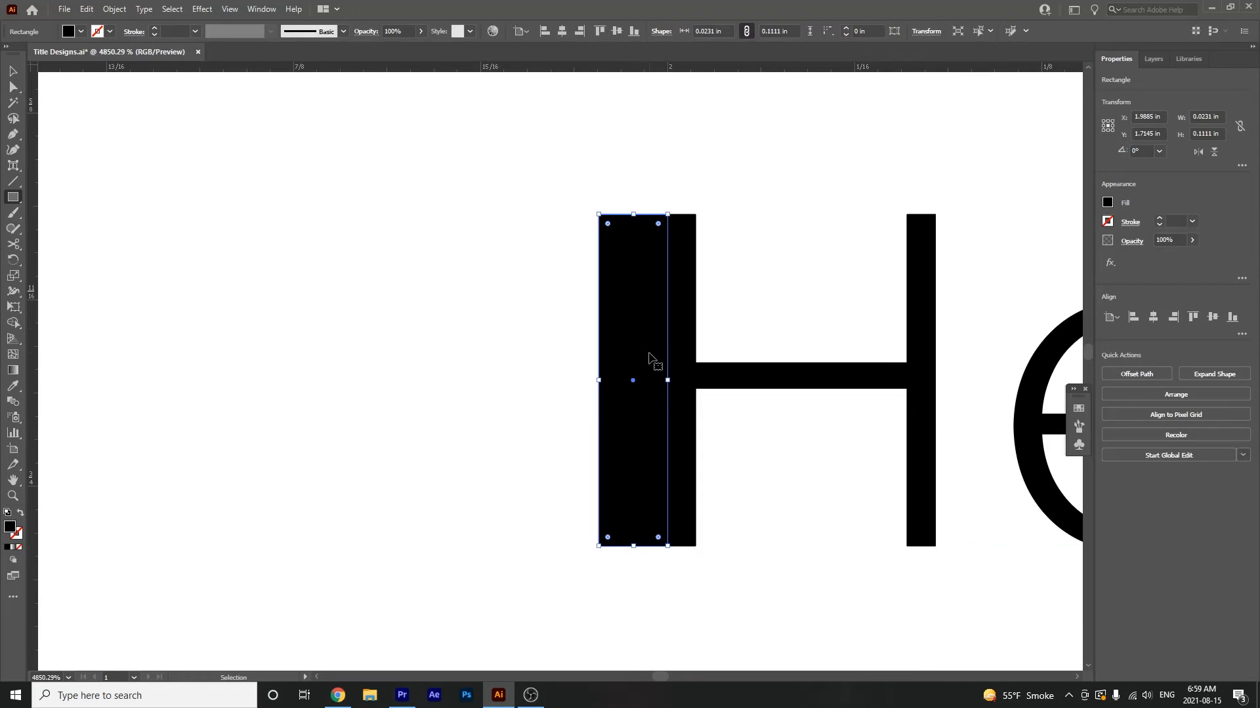
Step: Move the spacer rectangle into the gap between "Vallo" and the H, with its upper edge on the "Vallo" baseline
{"action": "key", "text": "ctrl+minus"}
{"action": "key", "text": "ctrl+minus"}
{"action": "key", "text": "ctrl+minus"}
{"action": "key", "text": "ctrl+minus"}
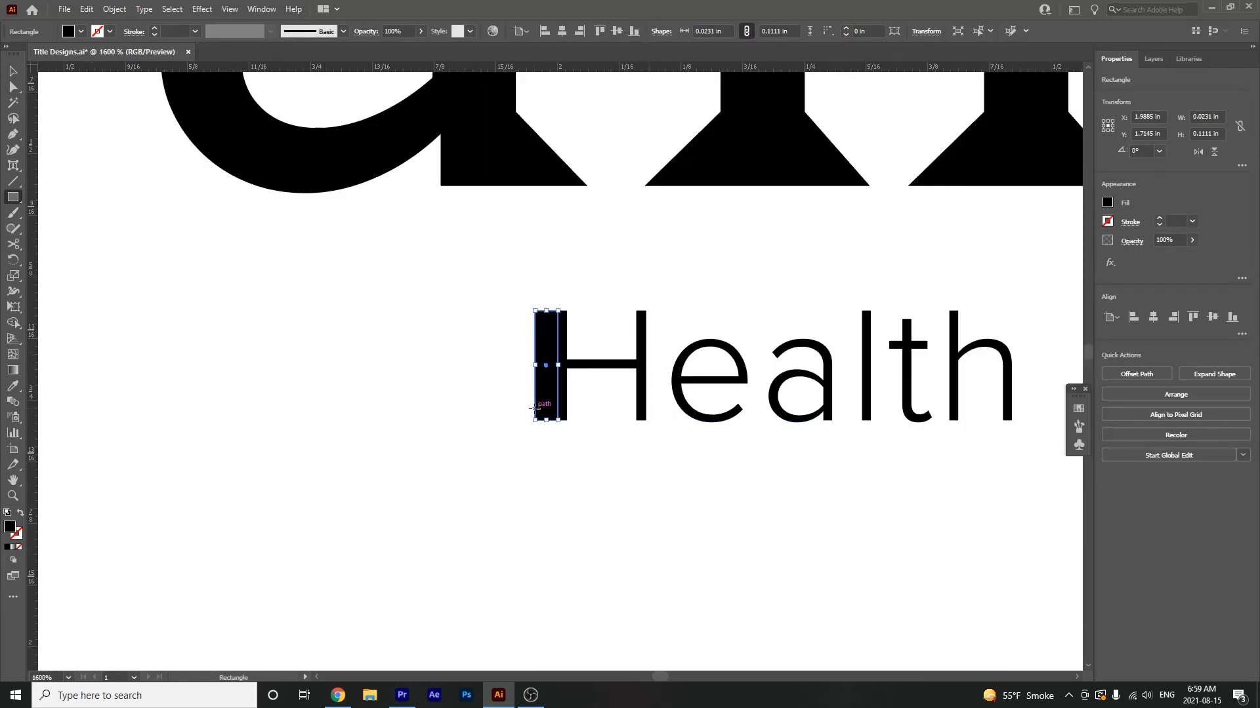
{"action": "key", "text": "v"}
{"action": "mouse_move", "coordinate": [556, 416]}
{"action": "left_mouse_down"}
{"action": "mouse_move", "coordinate": [553, 295]}
{"action": "mouse_move", "coordinate": [570, 281]}
{"action": "left_mouse_up"}
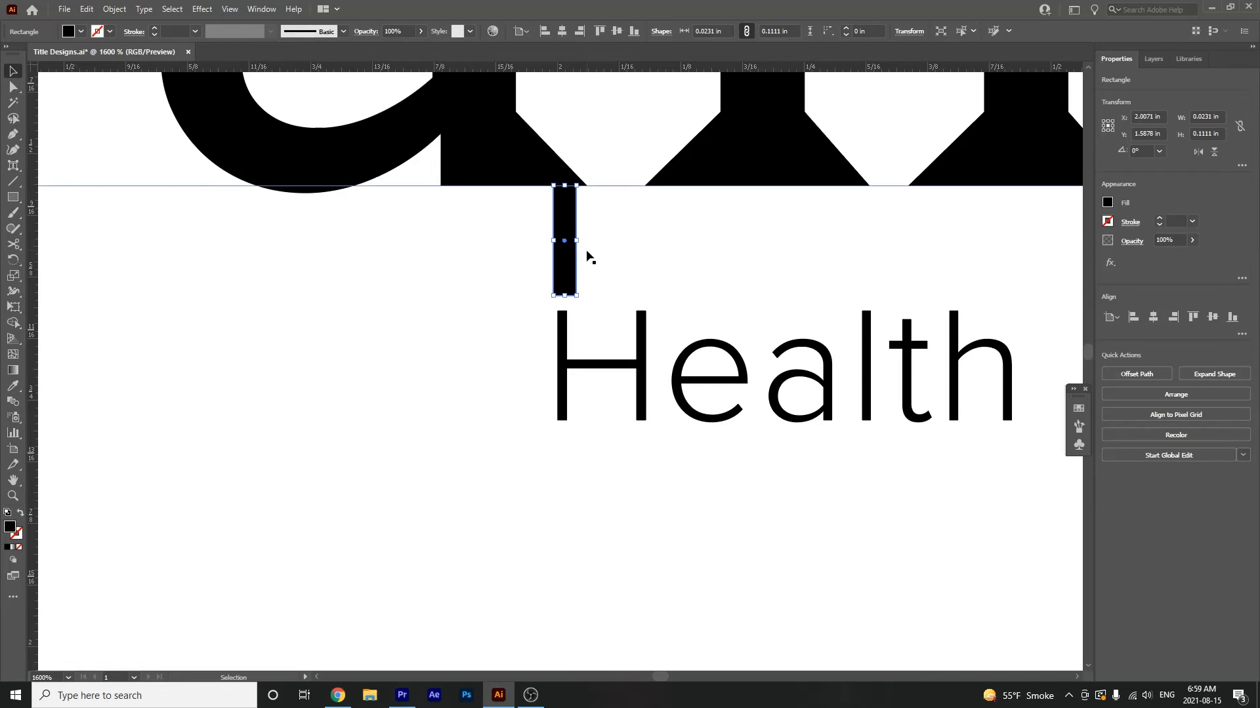
Step: Examine in Outline view whether the spacer rectangle's upper edge sits exactly on the "Vallo" baseline, and return to Preview
{"action": "left_click", "coordinate": [570, 224]}
{"action": "key", "text": "z"}
{"action": "left_click_drag", "start_coordinate": [572, 200], "coordinate": [747, 497]}
{"action": "left_click_drag", "start_coordinate": [438, 192], "coordinate": [495, 296]}
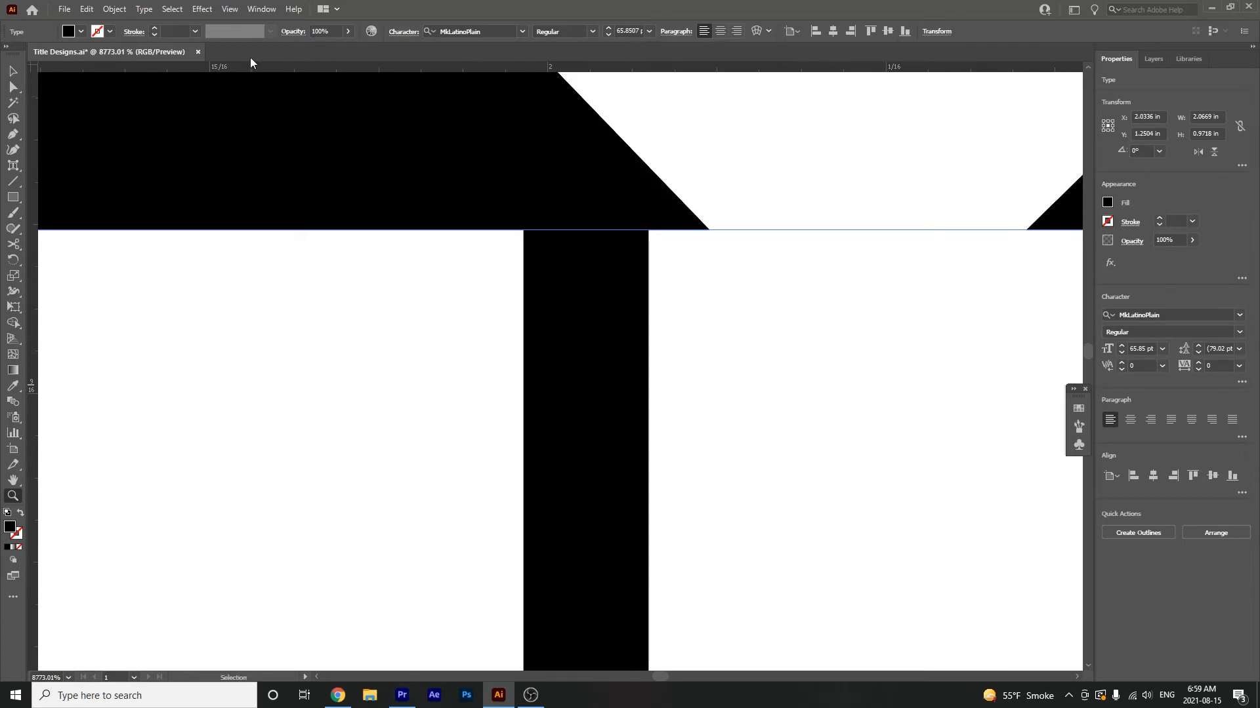
{"action": "left_click", "coordinate": [228, 9]}
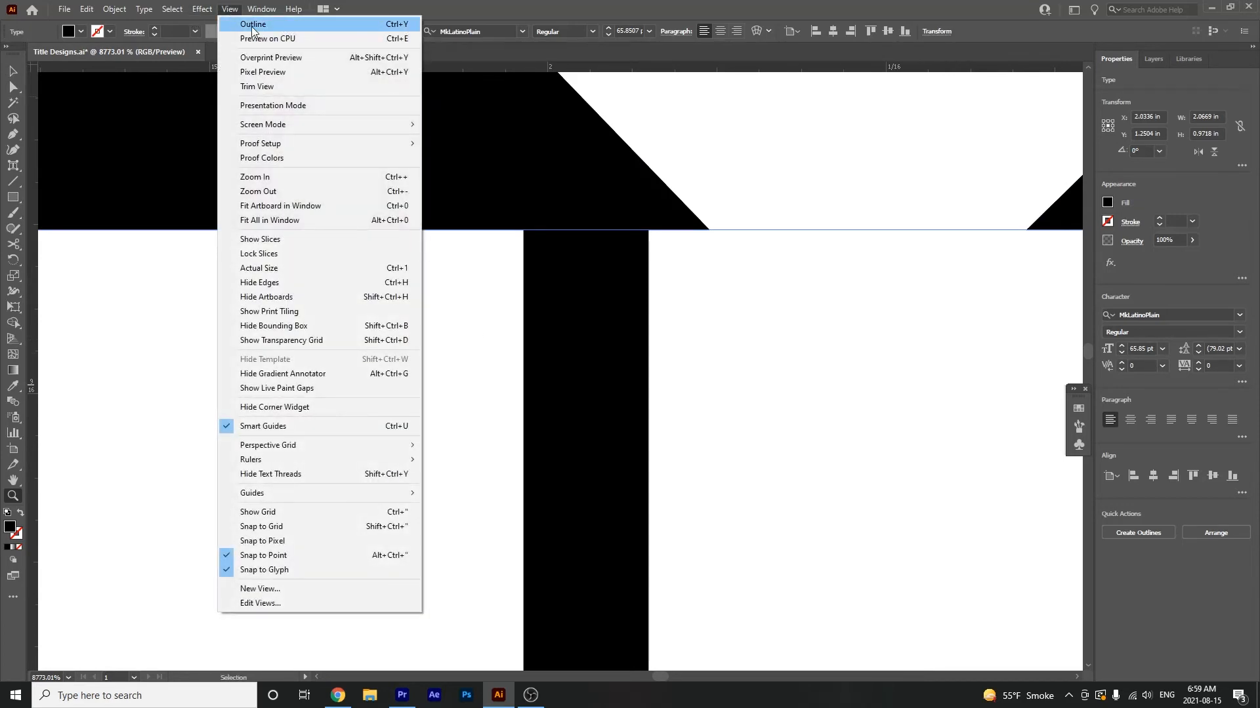
{"action": "left_click", "coordinate": [252, 25]}
{"action": "key", "text": "a"}
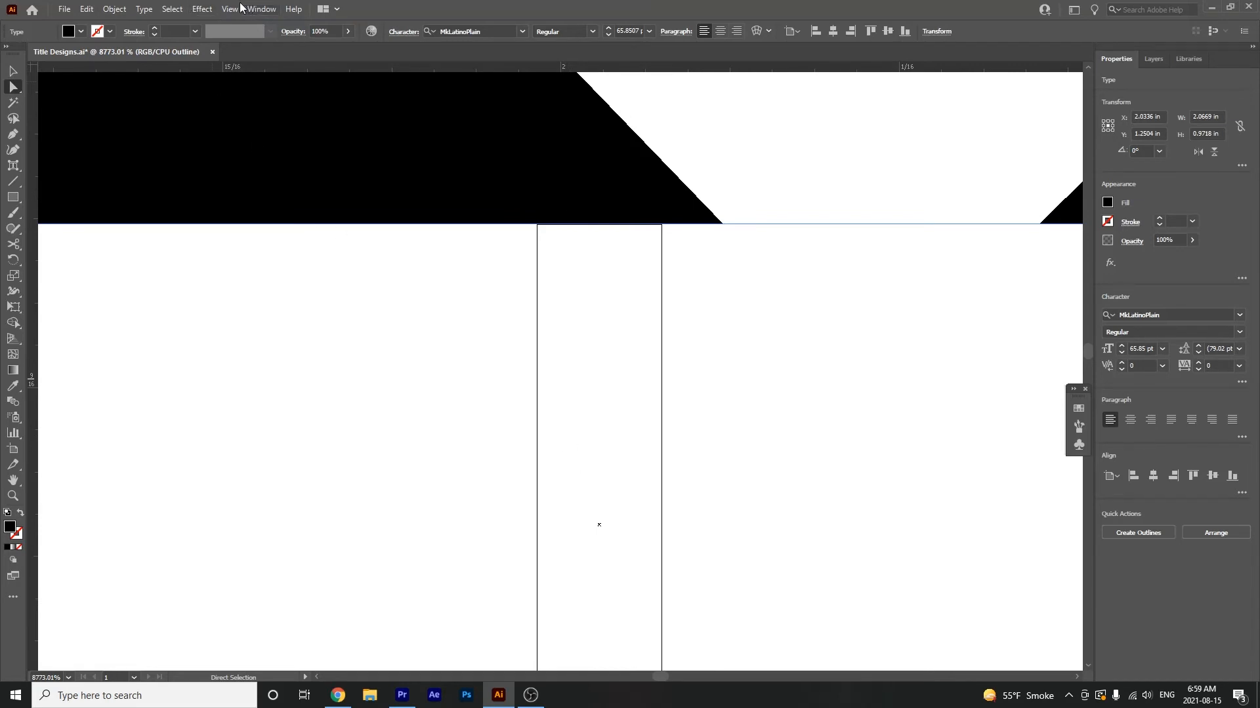
{"action": "left_click_drag", "start_coordinate": [610, 426], "coordinate": [684, 509]}
{"action": "left_click_drag", "start_coordinate": [683, 509], "coordinate": [739, 509]}
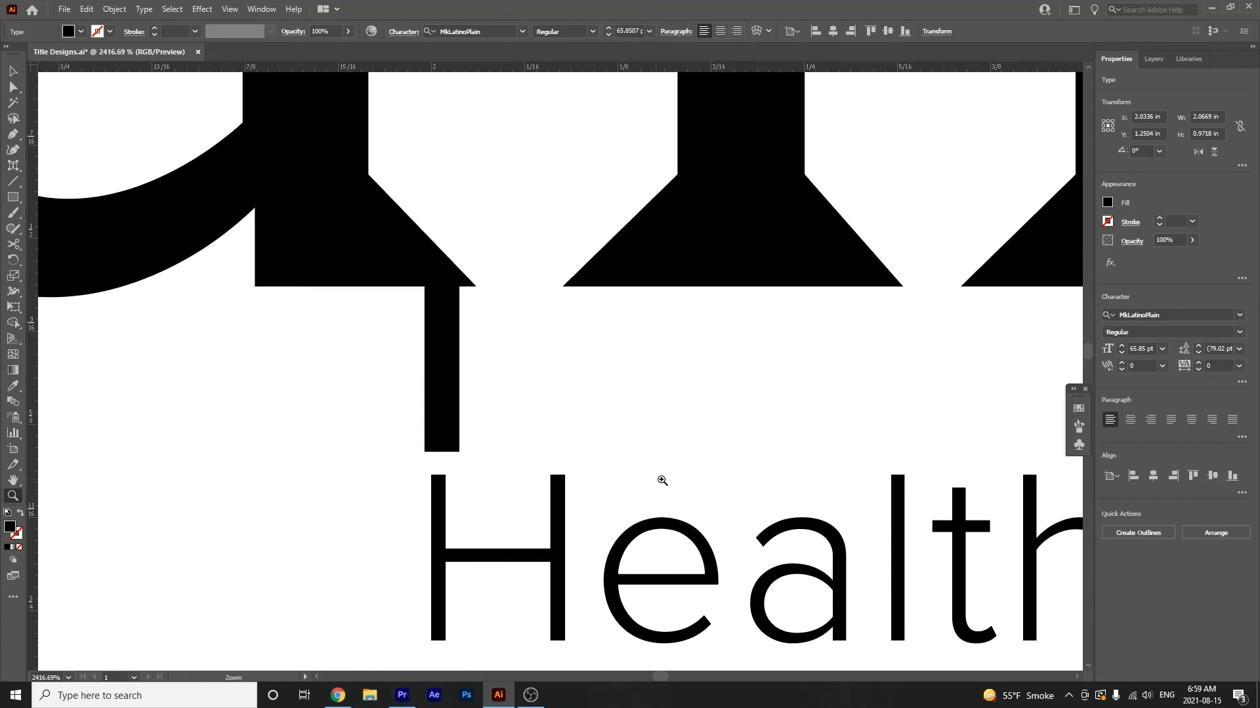
Step: Nudge "Health Resort" up until the H sits just below the spacer rectangle's lower edge
{"action": "left_click_drag", "start_coordinate": [486, 542], "coordinate": [610, 366]}
{"action": "key", "text": "v"}
{"action": "left_click", "coordinate": [485, 421]}
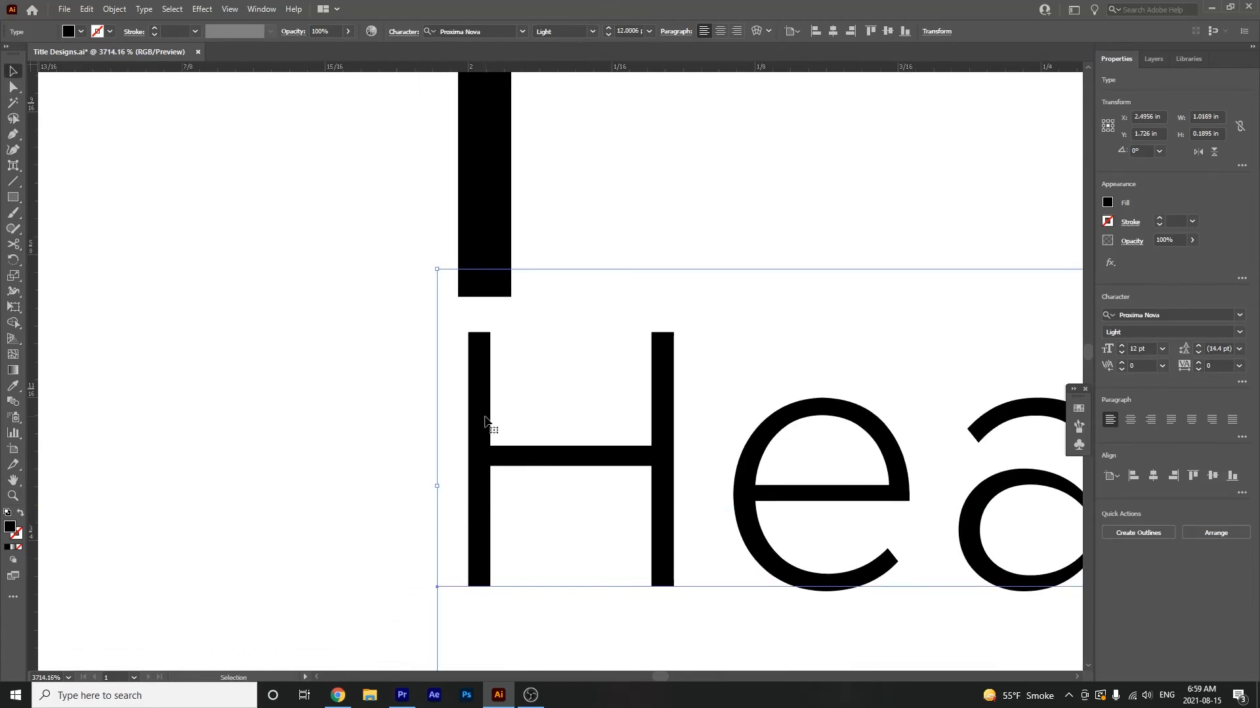
{"action": "key", "text": "Up"}
{"action": "key", "text": "Up"}
{"action": "key", "text": "Down"}
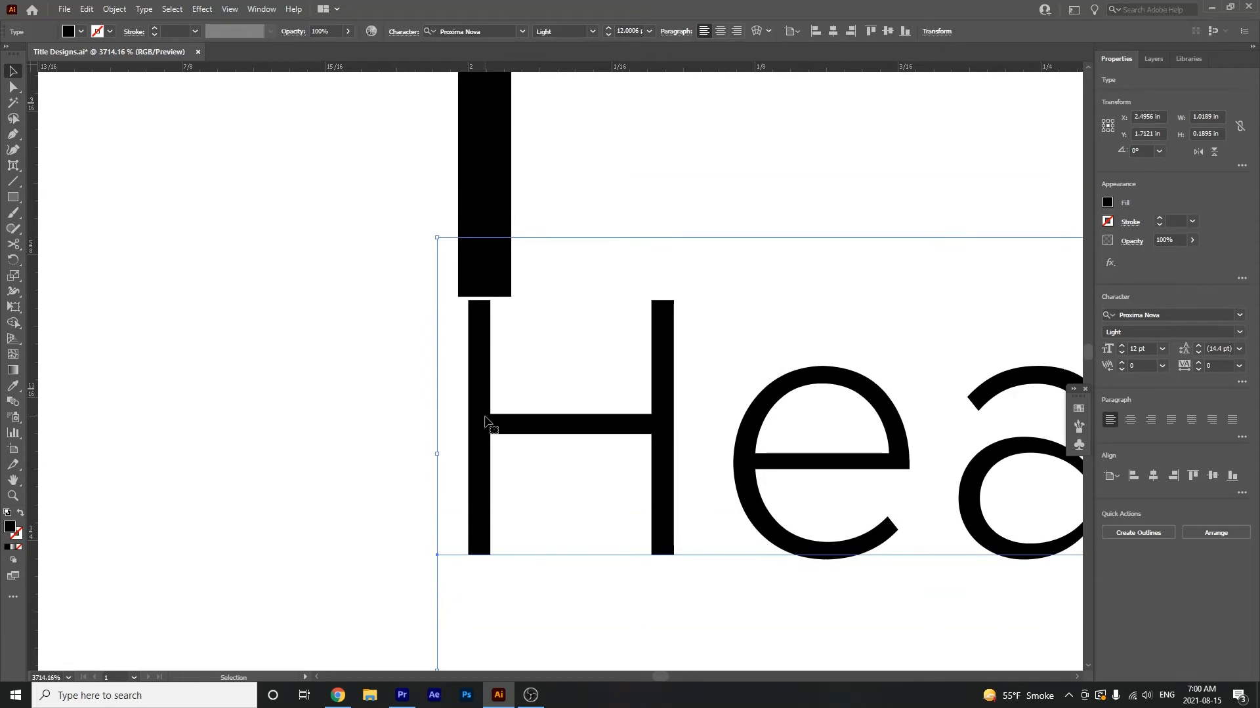
Step: Move "Health Resort" up the remaining distance so the H's upper edge meets the spacer rectangle's lower edge
{"action": "key", "text": "z"}
{"action": "left_click_drag", "start_coordinate": [460, 236], "coordinate": [641, 506]}
{"action": "left_click_drag", "start_coordinate": [518, 290], "coordinate": [715, 512]}
{"action": "left_click_drag", "start_coordinate": [538, 649], "coordinate": [595, 352]}
{"action": "key", "text": "v"}
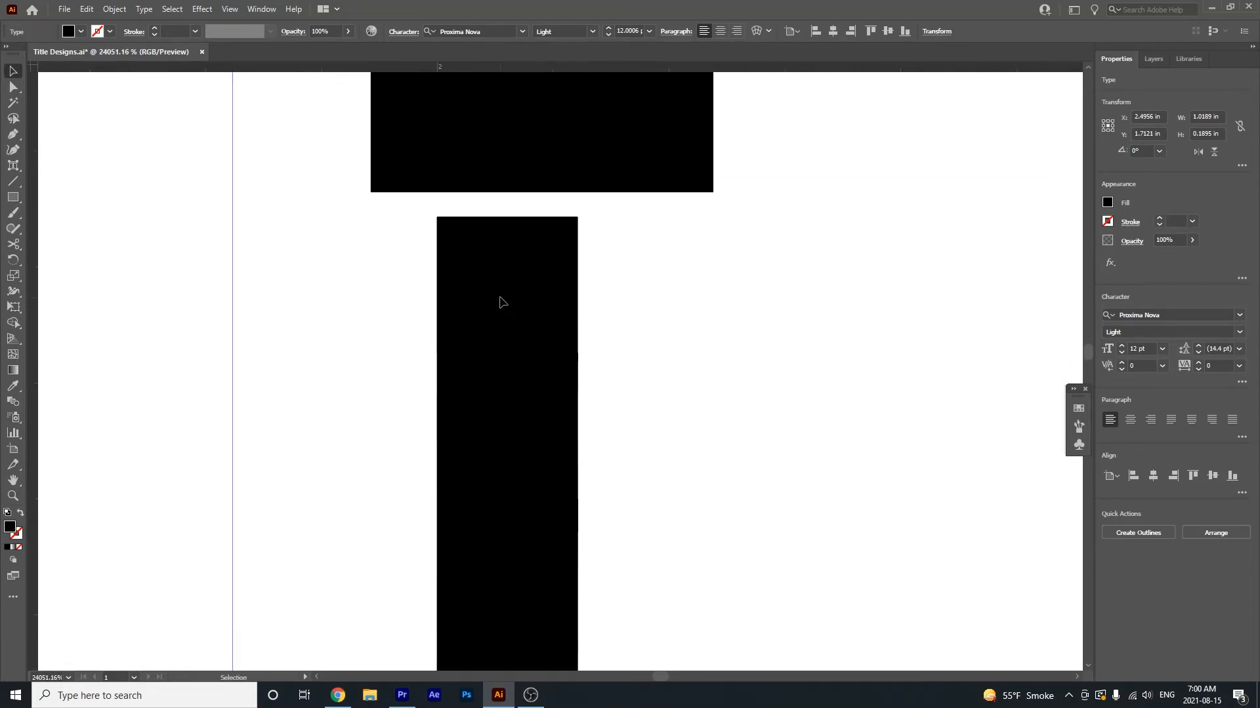
{"action": "left_click_drag", "start_coordinate": [499, 300], "coordinate": [497, 265]}
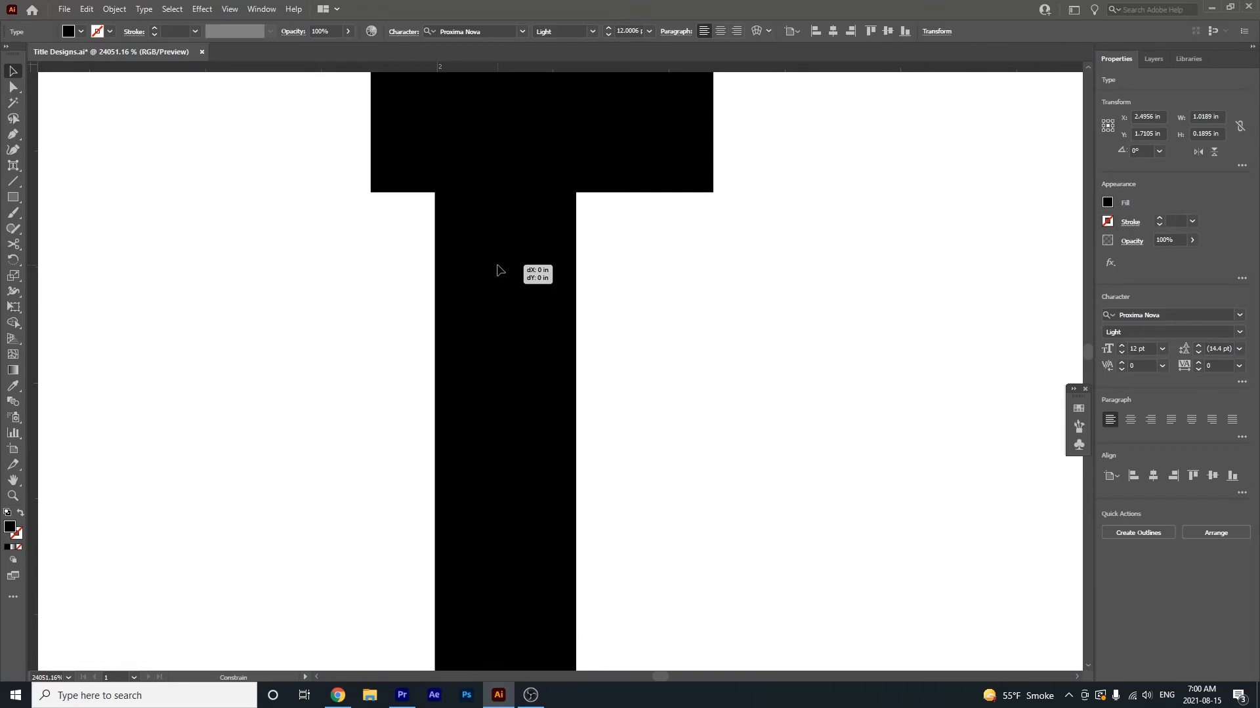
Step: Compare the joint between the spacer rectangle and the H in Outline view and in Preview at very high magnification
{"action": "left_click", "coordinate": [477, 135]}
{"action": "left_click", "coordinate": [230, 9]}
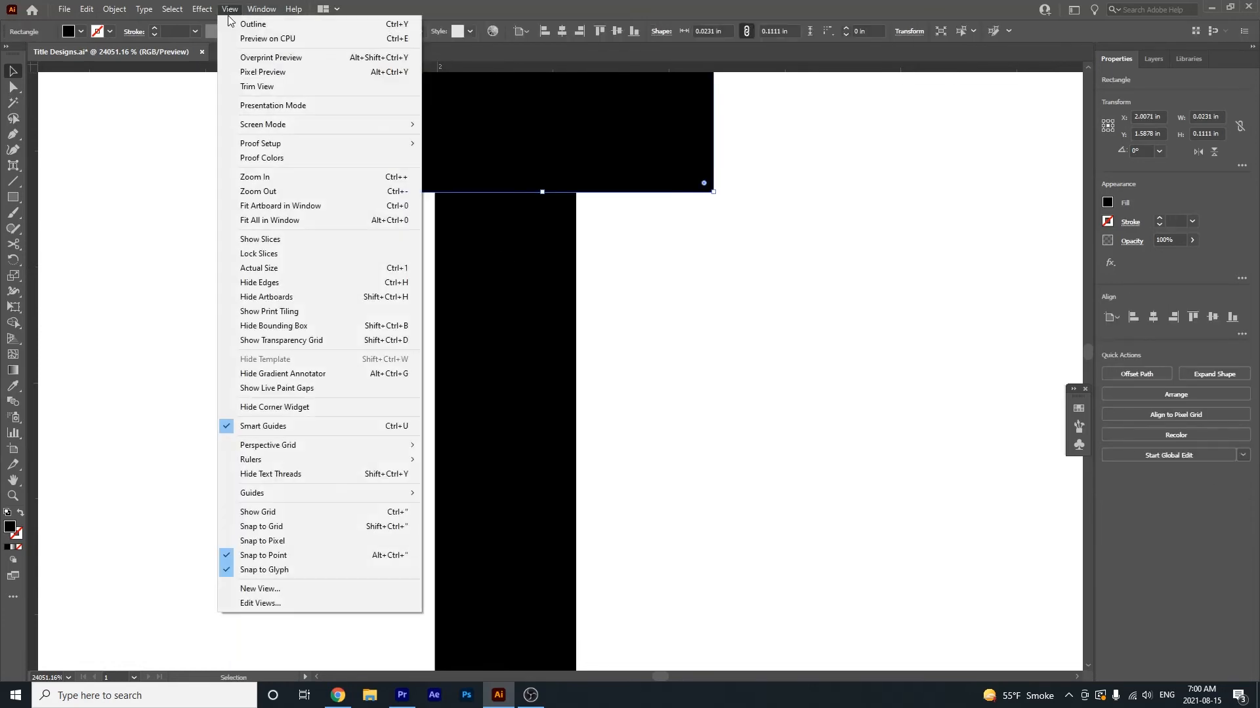
{"action": "left_click", "coordinate": [266, 23]}
{"action": "key", "text": "ctrl+equal"}
{"action": "scroll", "coordinate": [335, 450], "scroll_direction": "down", "scroll_amount": 3}
{"action": "left_click", "coordinate": [425, 174]}
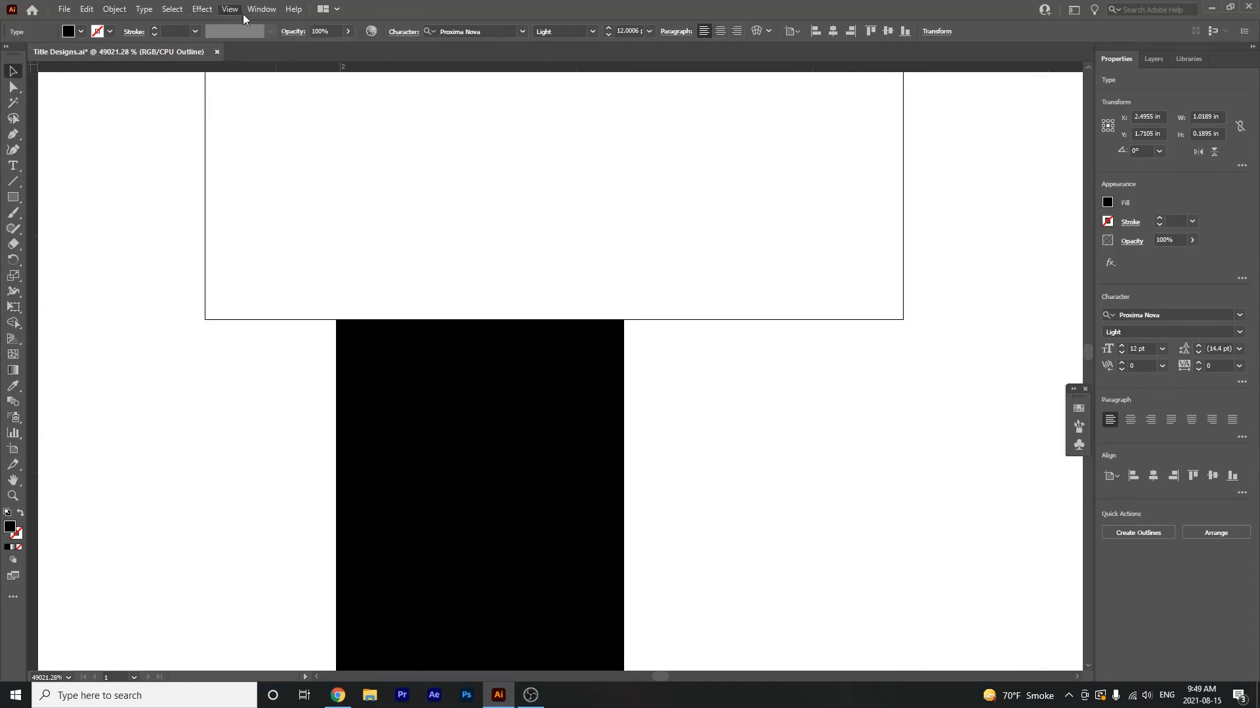
{"action": "left_click", "coordinate": [230, 9]}
{"action": "left_click", "coordinate": [235, 25]}
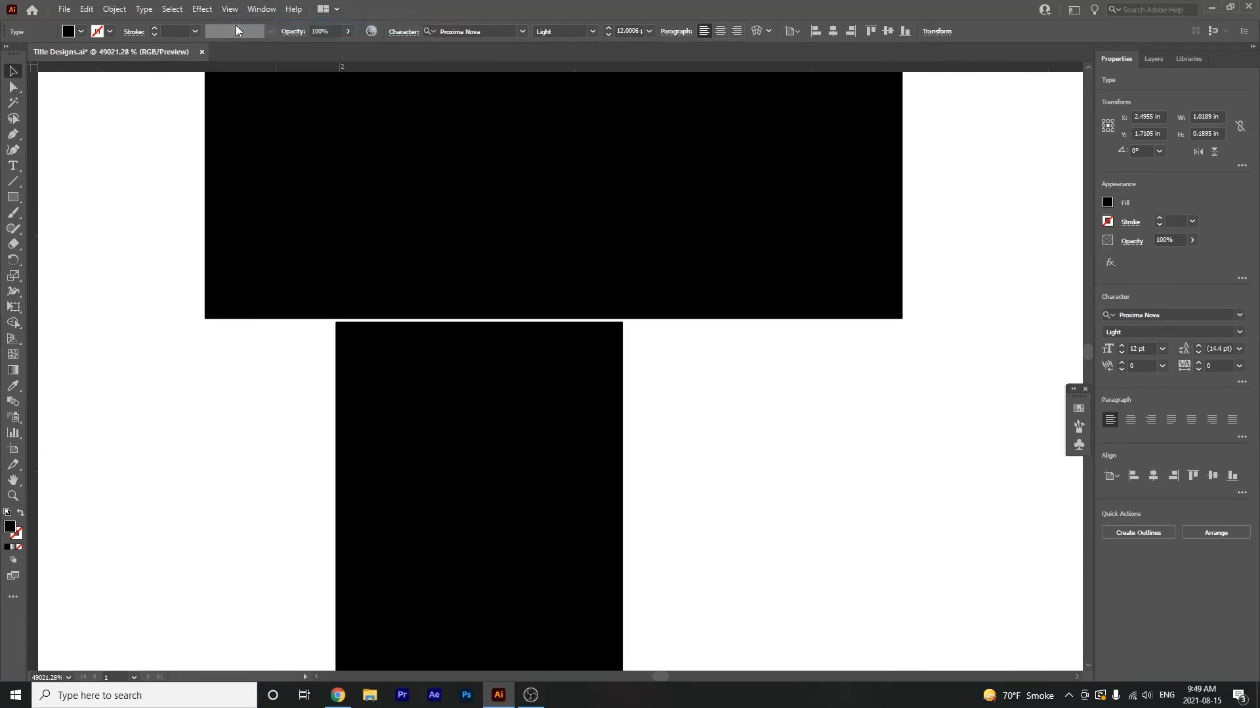
Step: Shift "Health Resort" up by a hairline to close the sliver between the H and the spacer rectangle
{"action": "key", "text": "Down"}
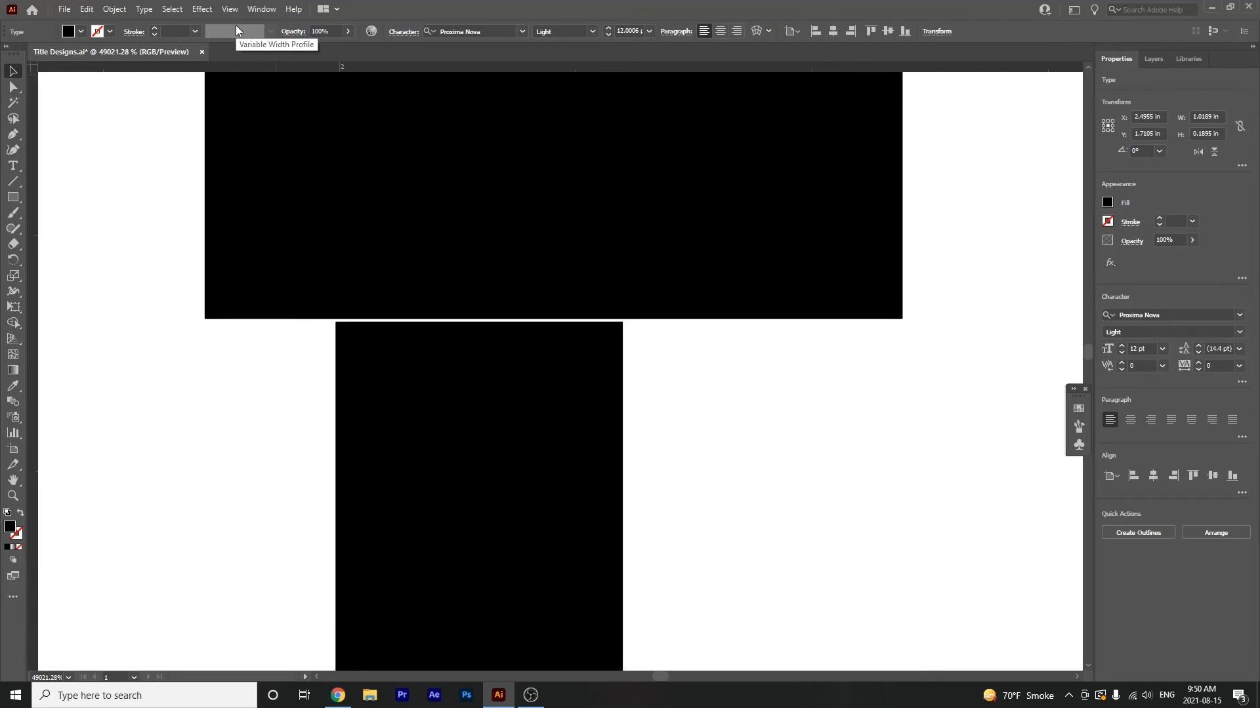
{"action": "key", "text": "Up"}
{"action": "left_click_drag", "start_coordinate": [410, 358], "coordinate": [407, 356]}
Step: Select the spacer rectangle between "Vallo" and the H, and hide it in the layer list
{"action": "key", "text": "z"}
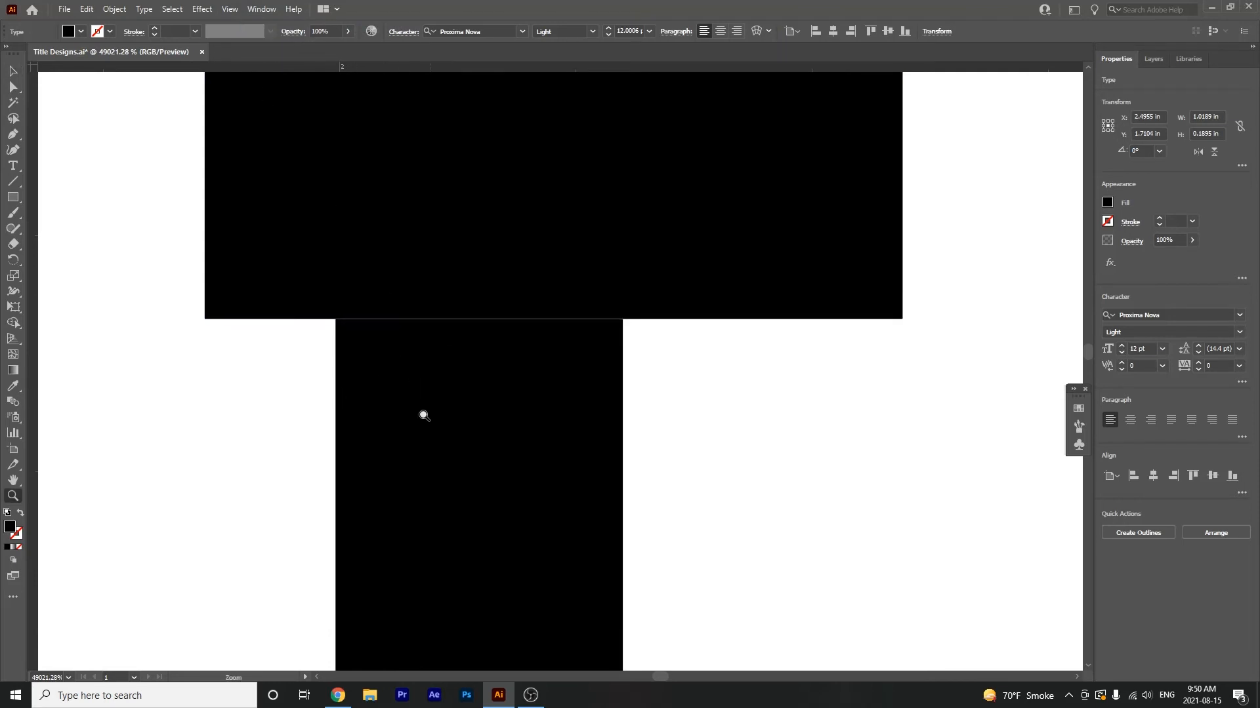
{"action": "left_click", "coordinate": [429, 421], "text": "alt"}
{"action": "left_click", "coordinate": [466, 415], "text": "alt"}
{"action": "left_click", "coordinate": [301, 179], "text": "alt"}
{"action": "left_click", "coordinate": [416, 273], "text": "alt"}
{"action": "left_click", "coordinate": [365, 297], "text": "alt"}
{"action": "left_click_drag", "start_coordinate": [365, 297], "coordinate": [323, 300]}
{"action": "key", "text": "v"}
{"action": "left_click", "coordinate": [513, 290]}
{"action": "left_click", "coordinate": [1153, 58]}
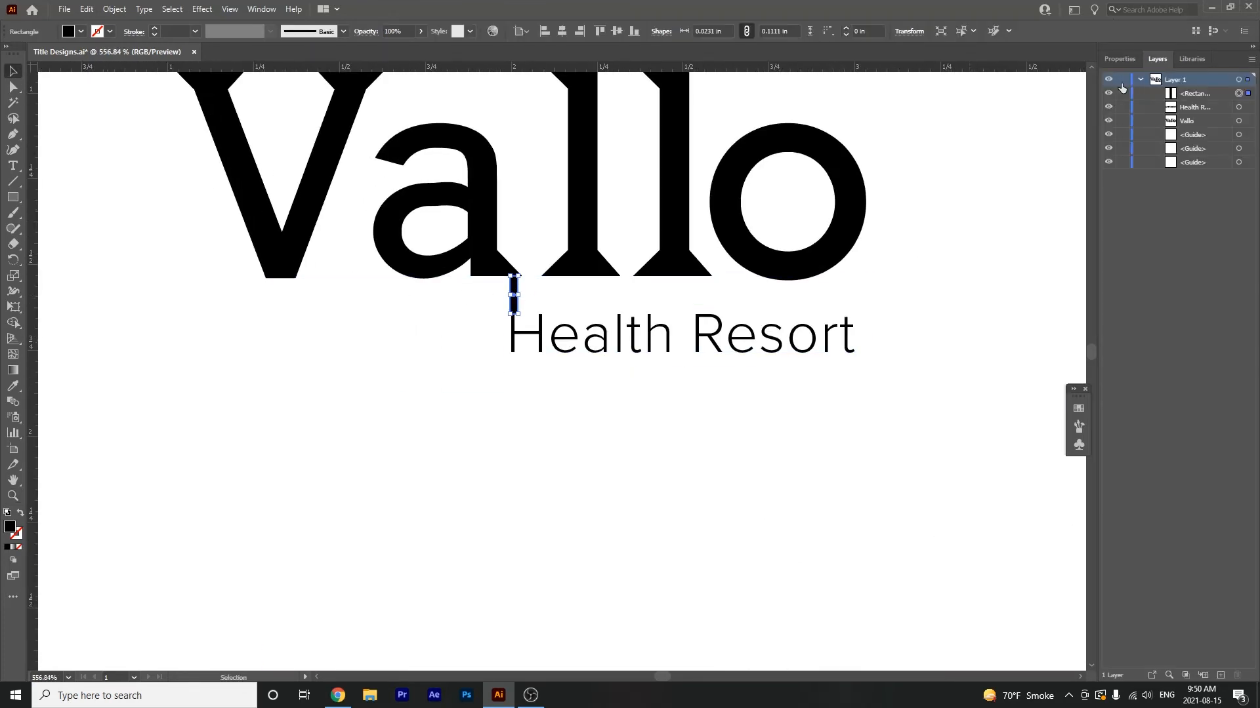
{"action": "left_click", "coordinate": [1109, 93]}
Step: Hide the guides and review the spacing between "Vallo" and "Health Resort" without the spacer
{"action": "key", "text": "ctrl+minus"}
{"action": "key", "text": "ctrl+minus"}
{"action": "key", "text": "ctrl+minus"}
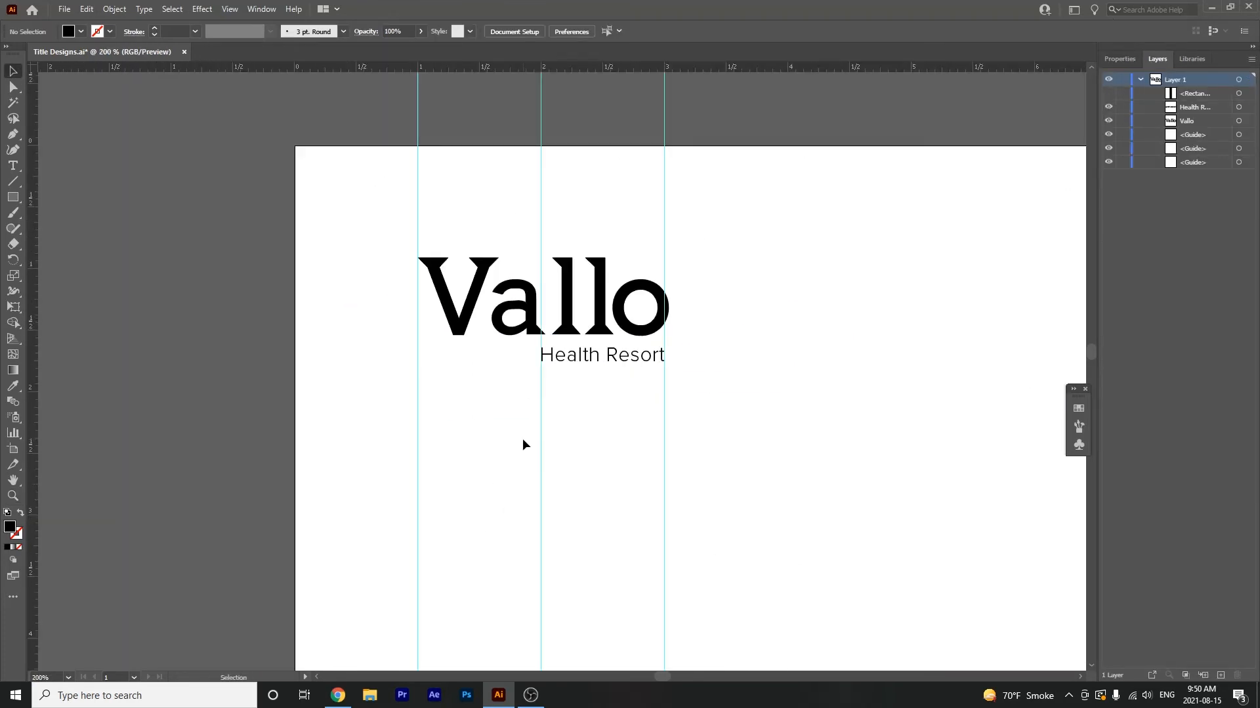
{"action": "key", "text": "z"}
{"action": "left_click_drag", "start_coordinate": [545, 493], "coordinate": [705, 559]}
{"action": "left_click_drag", "start_coordinate": [669, 374], "coordinate": [534, 374]}
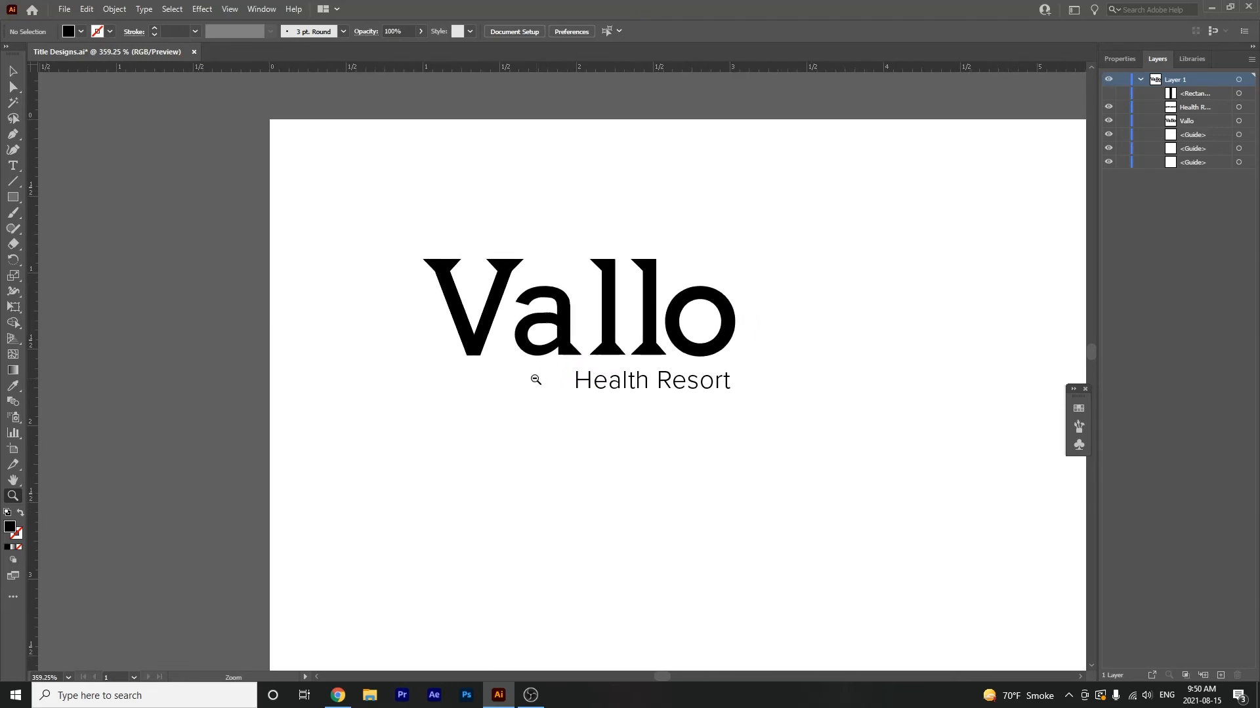
{"action": "key", "text": "ctrl+semicolon"}
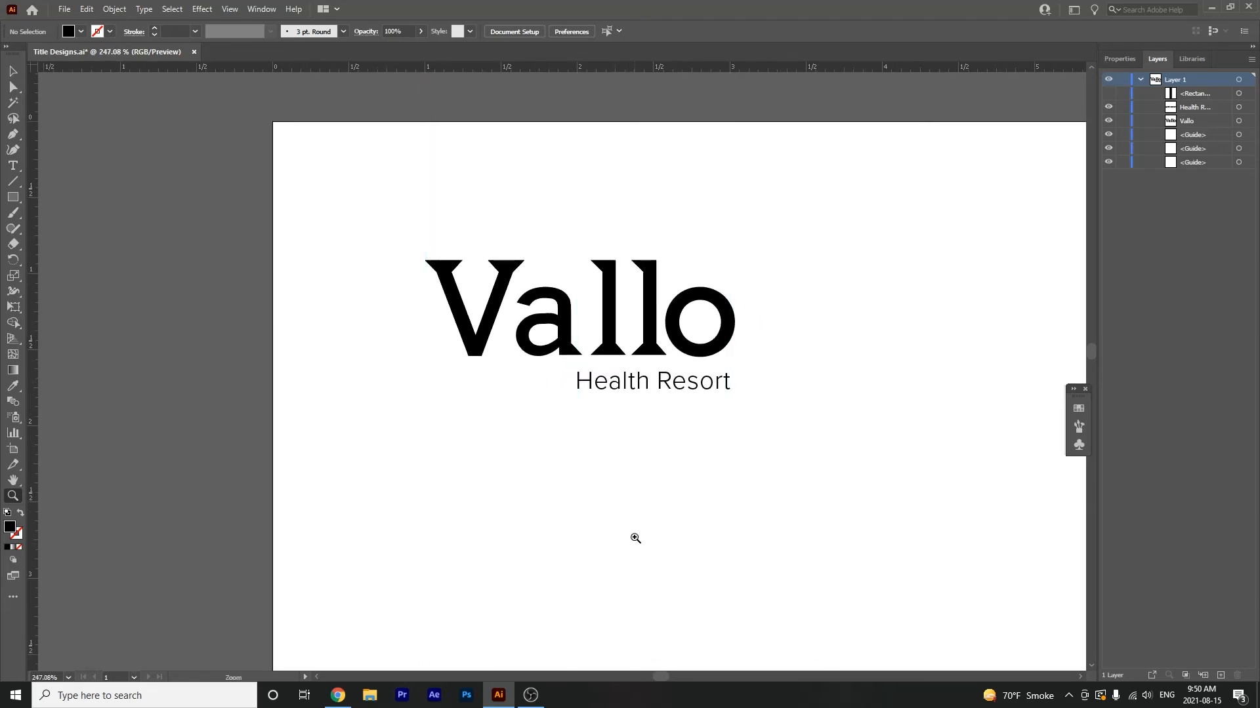
{"action": "left_click_drag", "start_coordinate": [588, 392], "coordinate": [675, 494]}
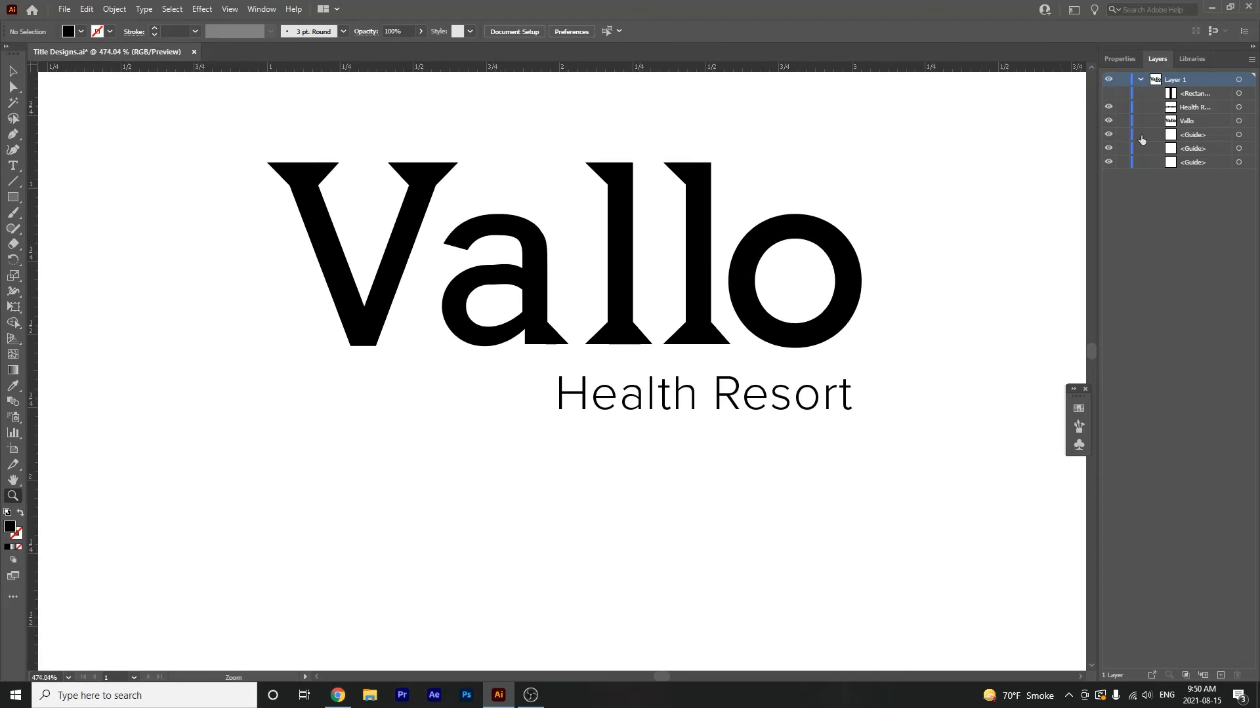
Step: Show the spacer rectangle again and duplicate it alongside the original, keeping its upper edge on the "Vallo" baseline
{"action": "left_click", "coordinate": [1108, 93]}
{"action": "left_click_drag", "start_coordinate": [560, 373], "coordinate": [741, 647]}
{"action": "left_click_drag", "start_coordinate": [559, 413], "coordinate": [642, 535]}
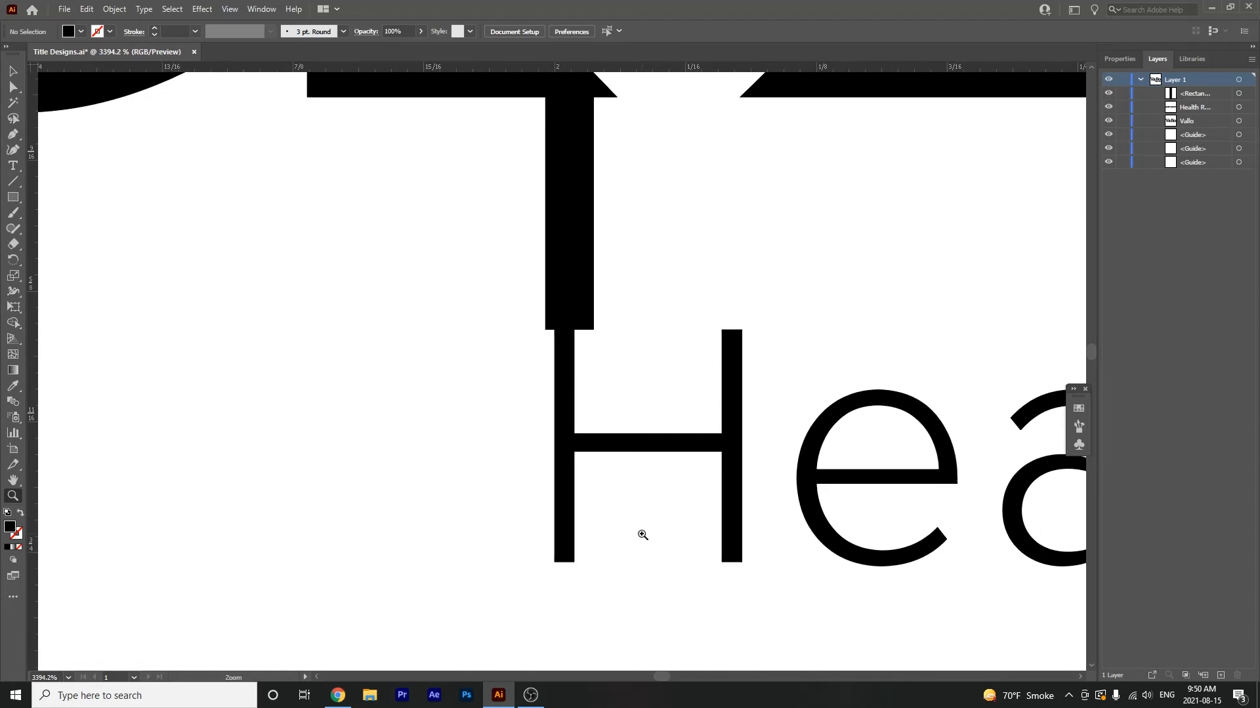
{"action": "left_click_drag", "start_coordinate": [627, 409], "coordinate": [690, 594]}
{"action": "left_click_drag", "start_coordinate": [670, 516], "coordinate": [697, 582]}
{"action": "key", "text": "v"}
{"action": "left_click", "coordinate": [652, 472]}
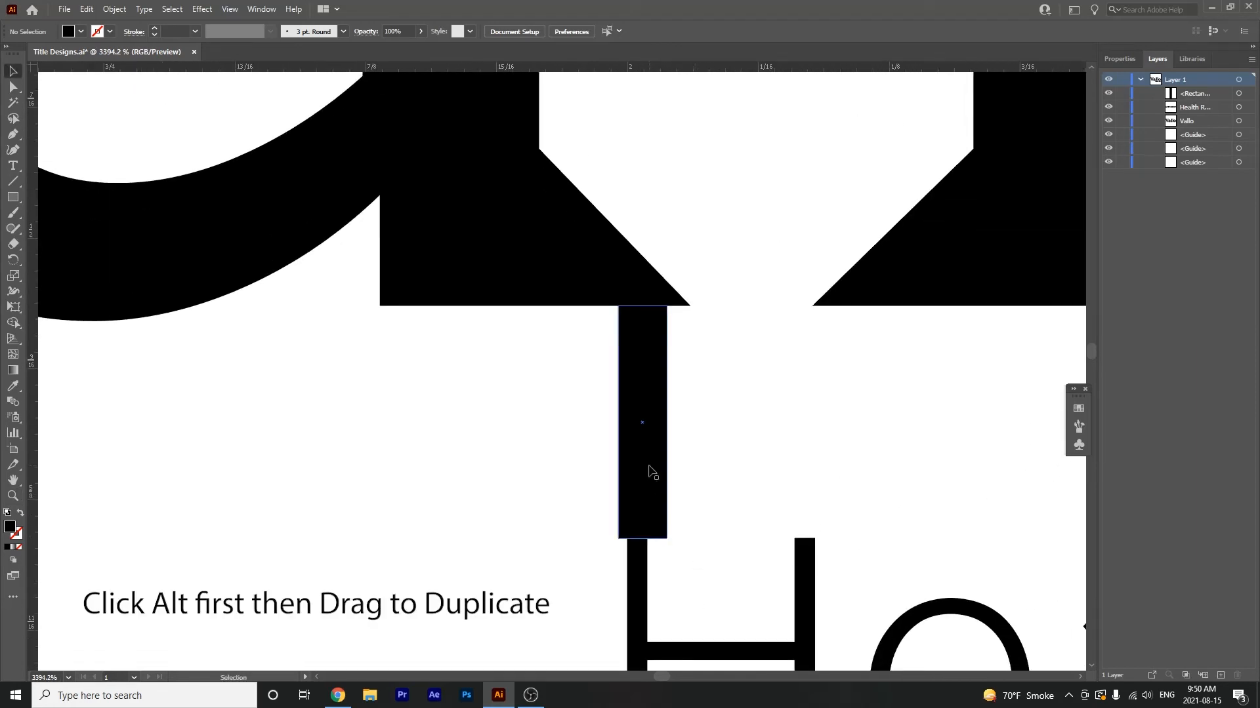
{"action": "left_click_drag", "start_coordinate": [650, 469], "coordinate": [567, 483]}
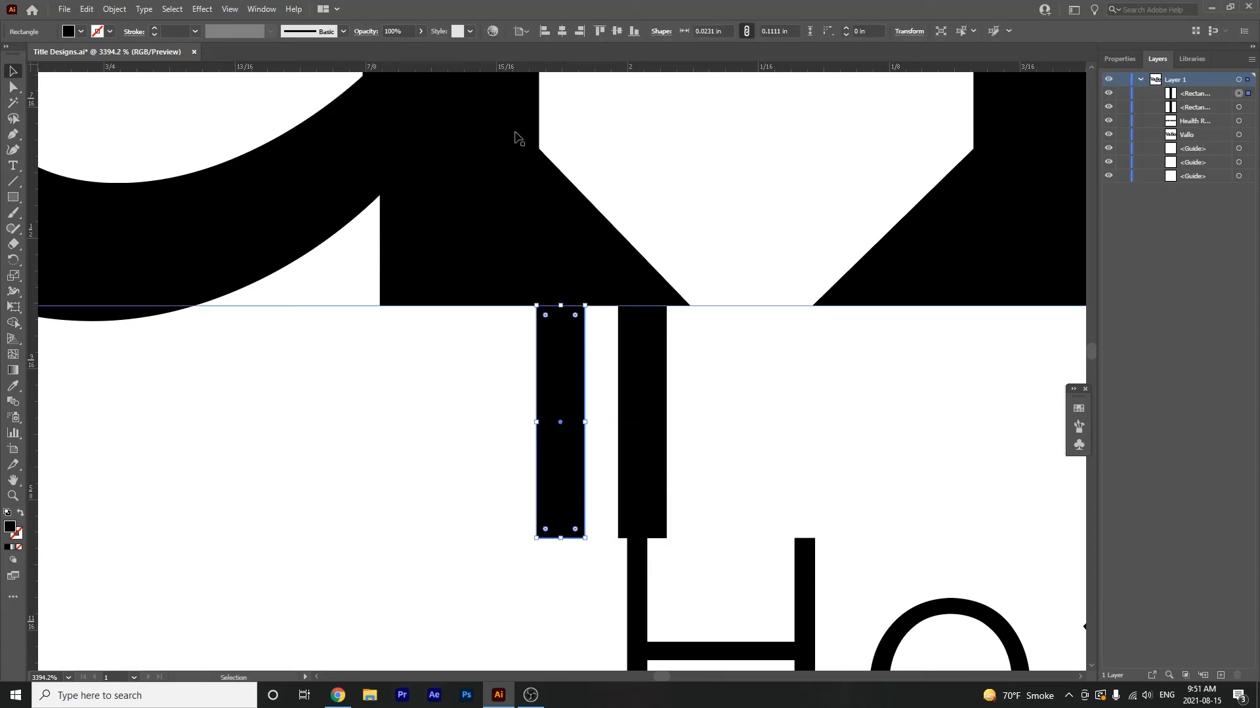
Step: Switch to Outline view and shorten the duplicate spacer from its lower edge to half height, about 0.056 in
{"action": "left_click", "coordinate": [232, 9]}
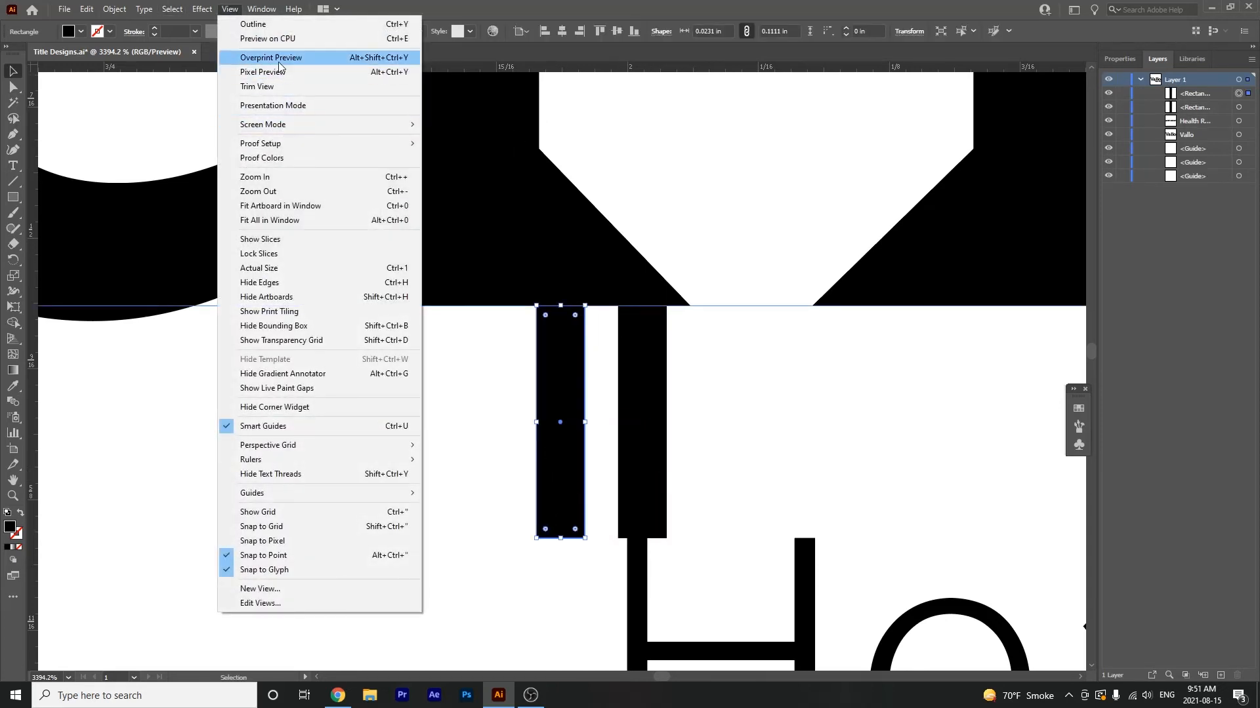
{"action": "left_click", "coordinate": [289, 25]}
{"action": "left_click_drag", "start_coordinate": [561, 541], "coordinate": [570, 423]}
{"action": "key", "text": "space"}
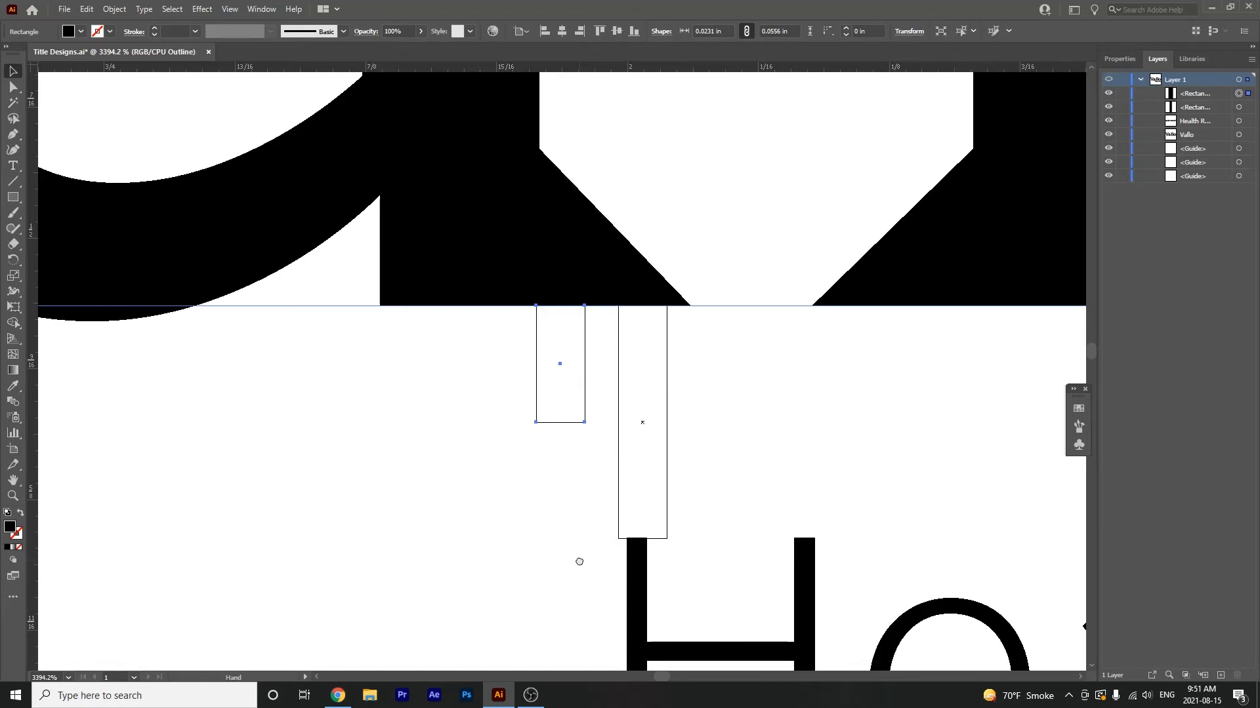
Step: Try moving "Health Resort" up to match the half-height spacer, and undo the move
{"action": "left_click_drag", "start_coordinate": [579, 560], "coordinate": [546, 400]}
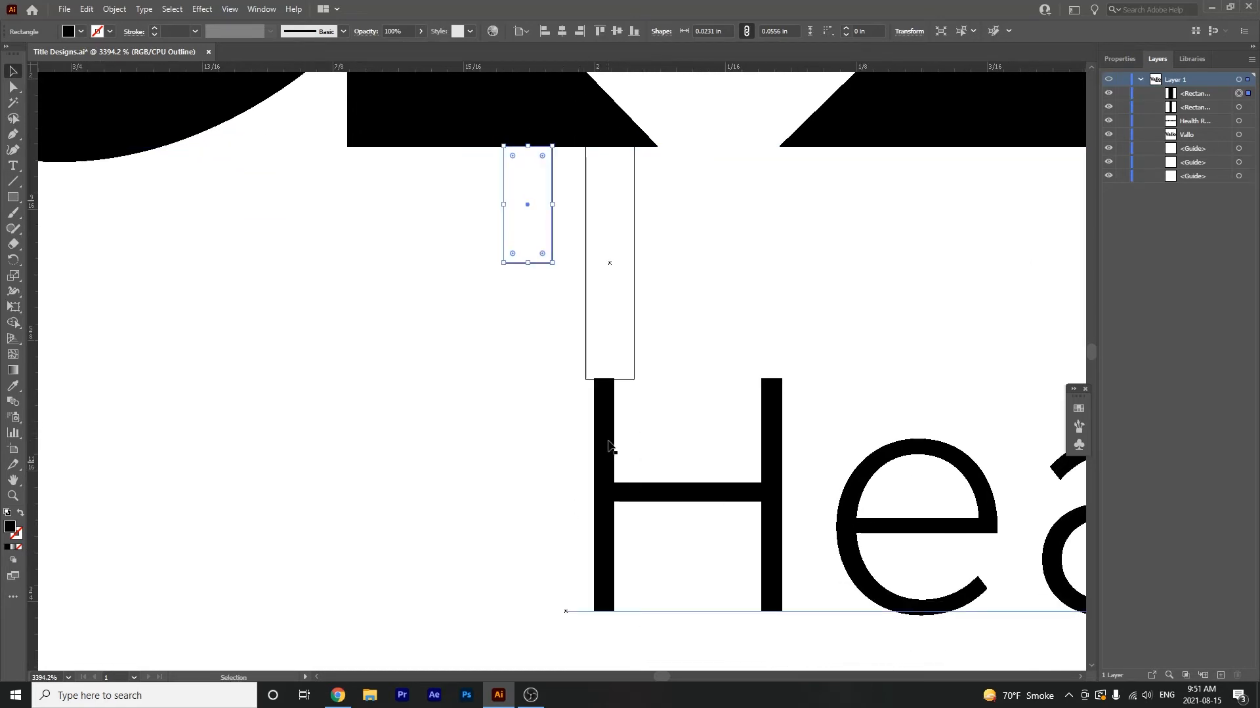
{"action": "left_click_drag", "start_coordinate": [608, 446], "coordinate": [616, 328]}
{"action": "key", "text": "ctrl+z"}
Step: Raise the duplicate spacer's two lower anchor points to make it about 0.028 in high, and return to Preview
{"action": "key", "text": "a"}
{"action": "left_click", "coordinate": [534, 263]}
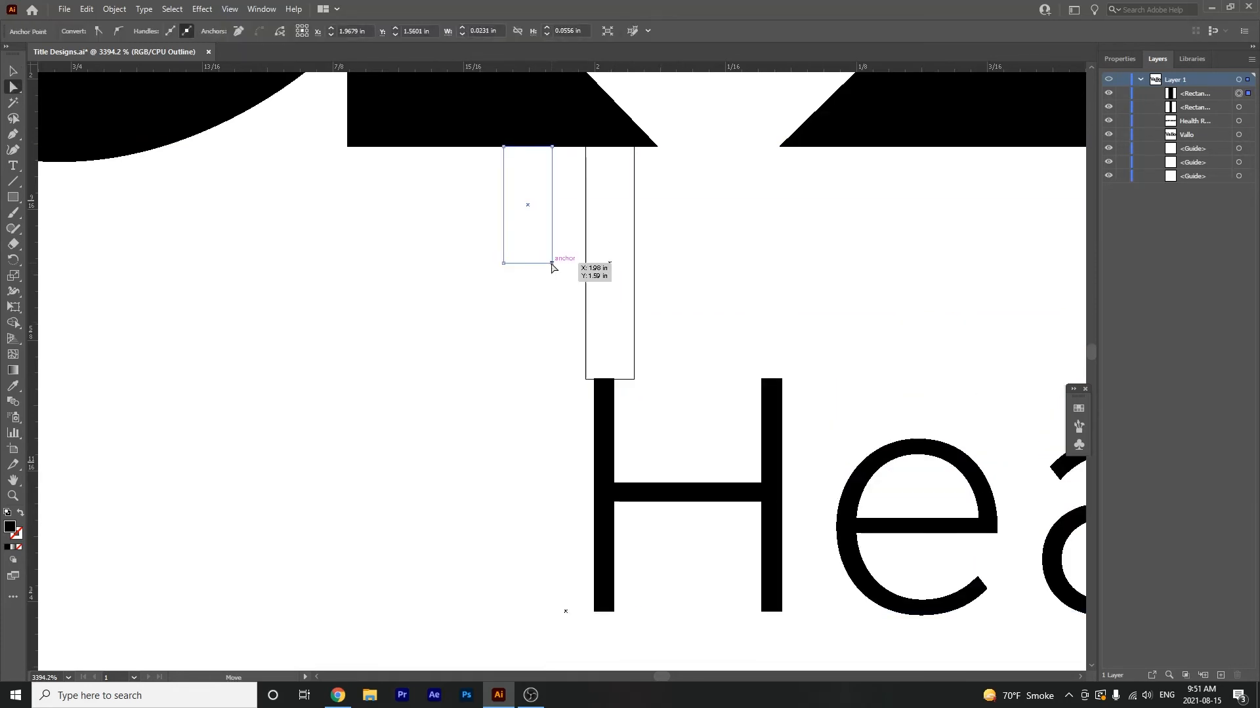
{"action": "left_click", "coordinate": [552, 263]}
{"action": "left_click", "coordinate": [503, 263], "text": "shift"}
{"action": "left_click_drag", "start_coordinate": [504, 264], "coordinate": [505, 208]}
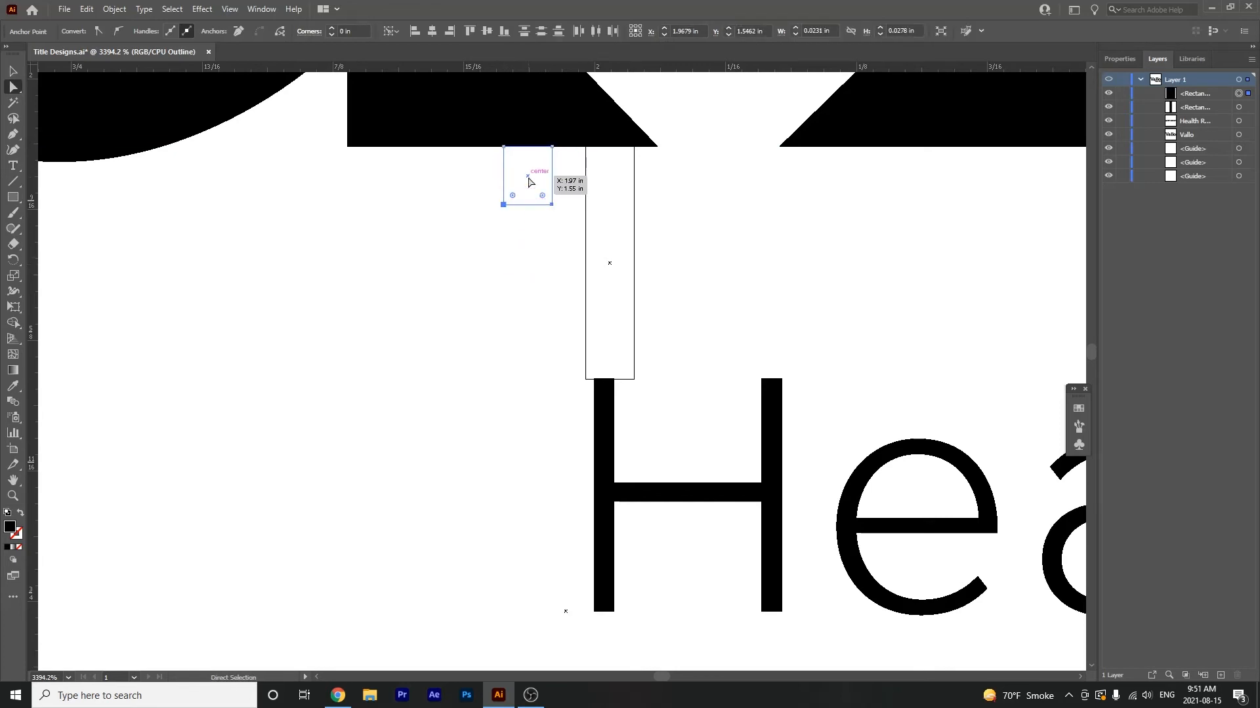
{"action": "left_click", "coordinate": [514, 238]}
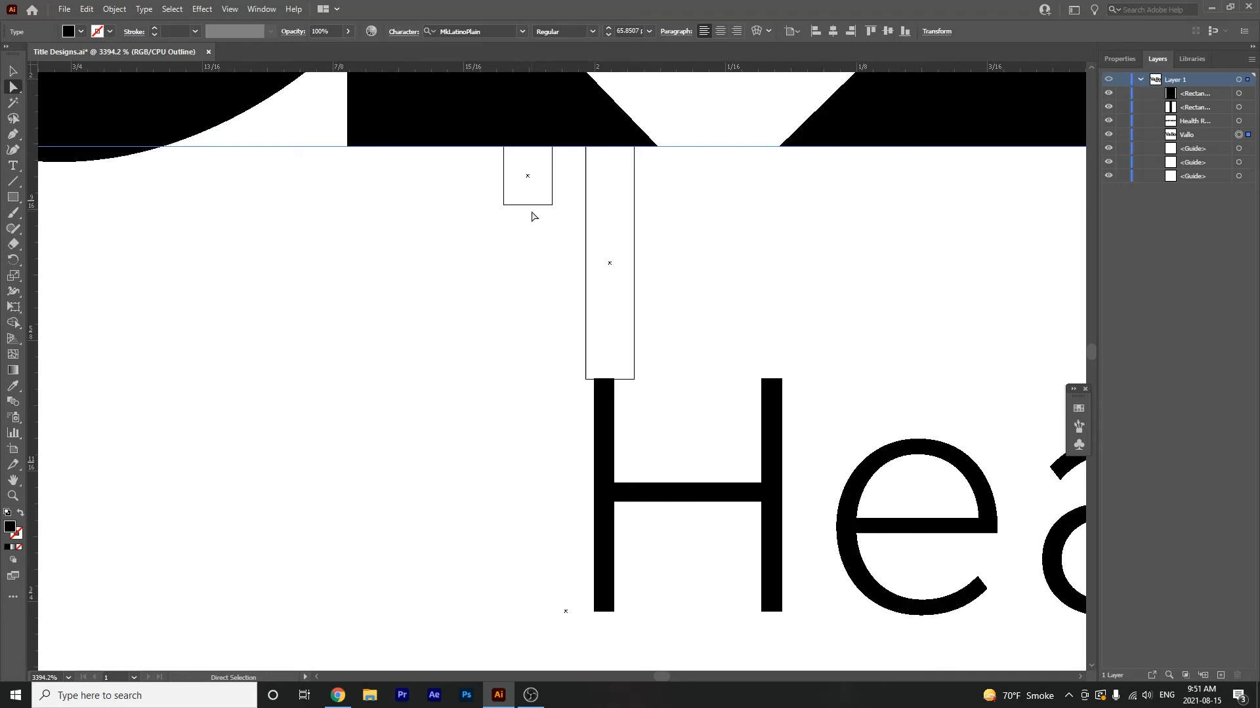
{"action": "left_click", "coordinate": [230, 8]}
{"action": "left_click", "coordinate": [299, 27]}
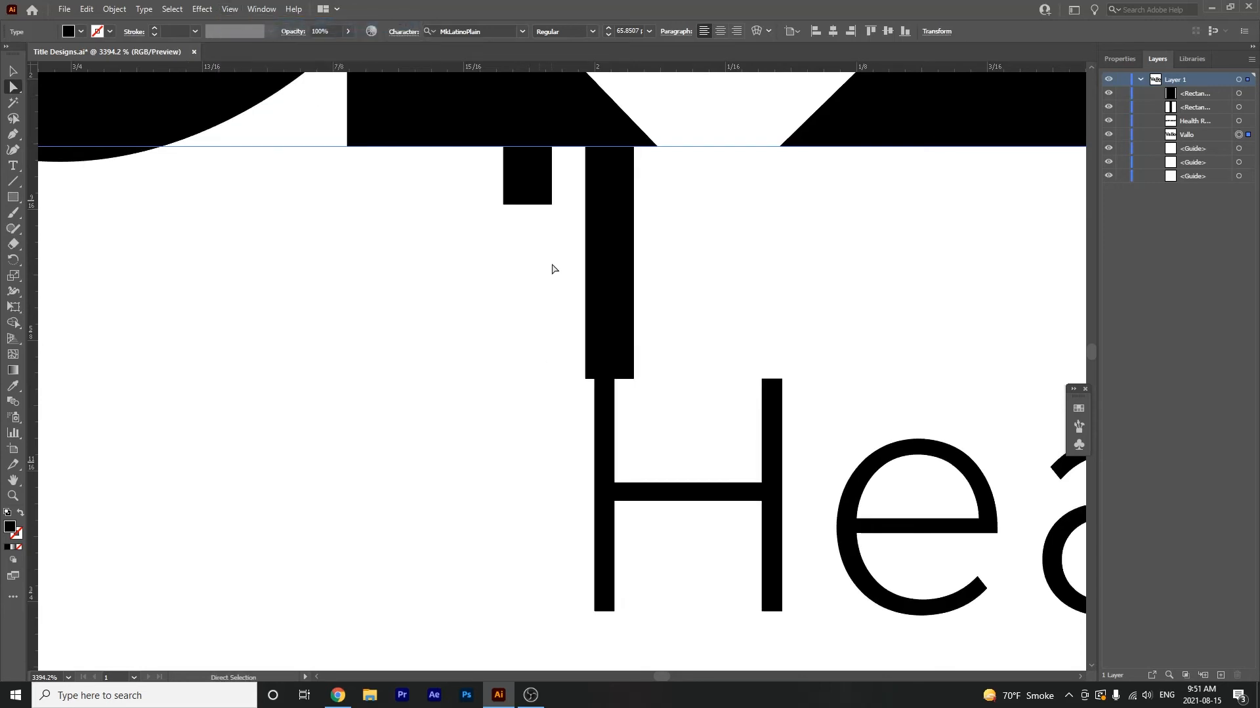
Step: Try lowering "Health Resort" by the small spacer placed at the full spacer's lower end, undo the text move, and delete the small spacer
{"action": "mouse_move", "coordinate": [523, 191]}
{"action": "left_mouse_down"}
{"action": "mouse_move", "coordinate": [501, 324]}
{"action": "mouse_move", "coordinate": [564, 433]}
{"action": "mouse_move", "coordinate": [606, 434]}
{"action": "mouse_move", "coordinate": [605, 482]}
{"action": "left_mouse_up"}
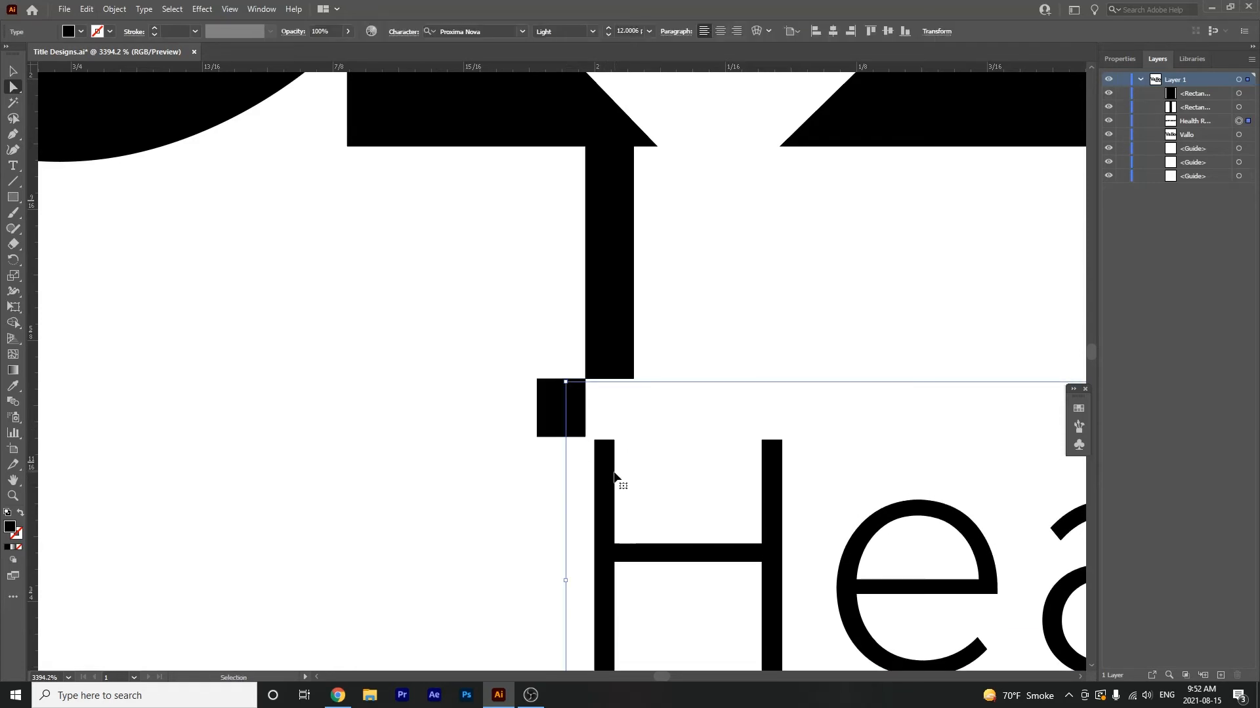
{"action": "key", "text": "ctrl+z"}
{"action": "left_click", "coordinate": [559, 413]}
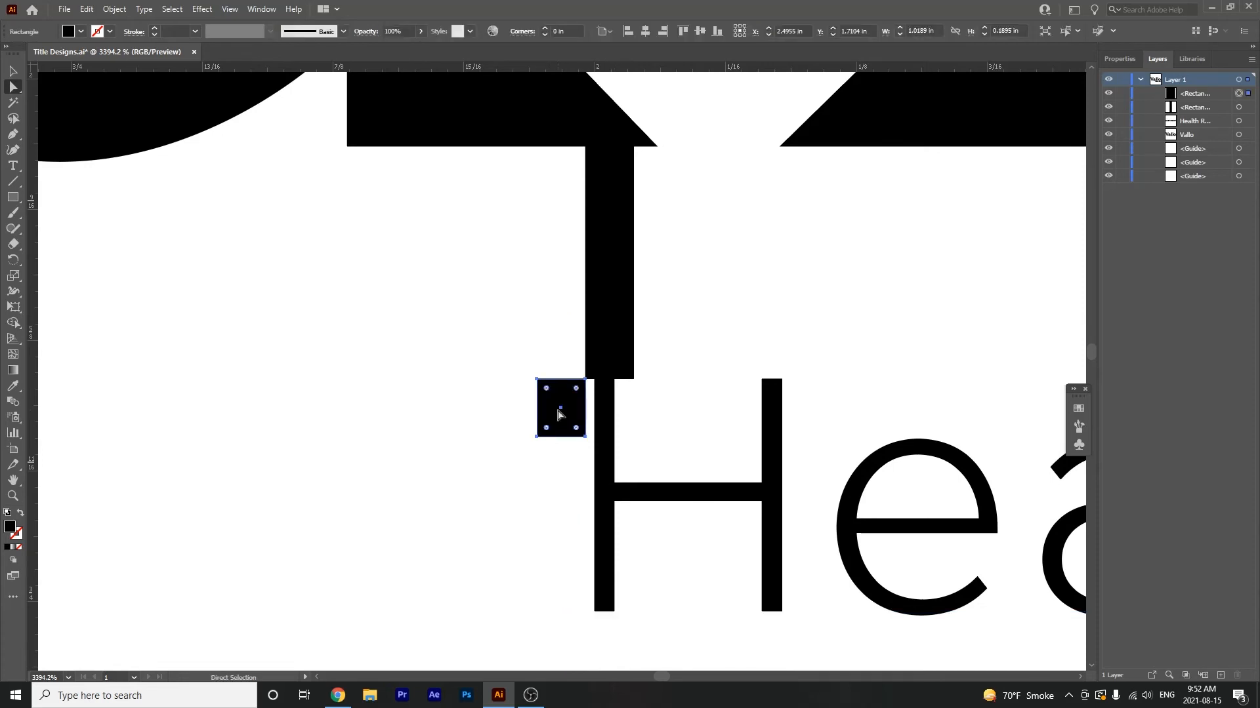
{"action": "key", "text": "Delete"}
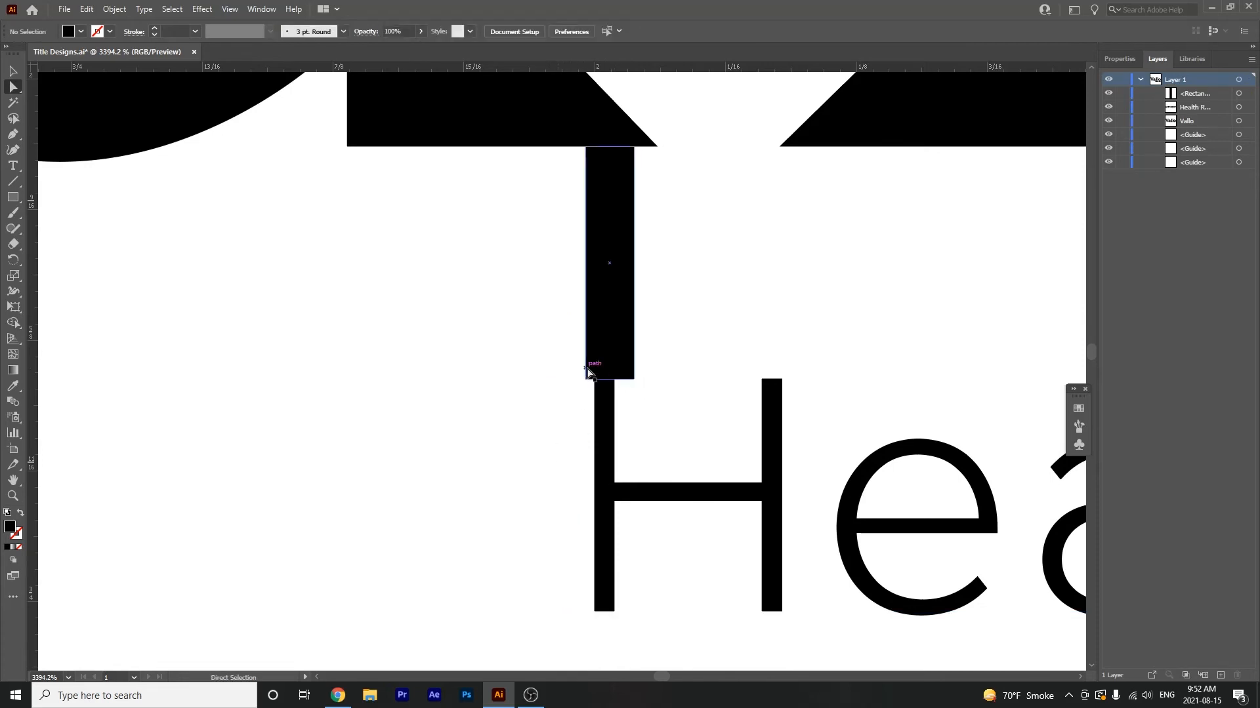
Step: Hide the spacer rectangle, try duplicating the complete title below the original, and undo the duplicate
{"action": "scroll", "coordinate": [587, 373], "scroll_direction": "down", "scroll_amount": 2}
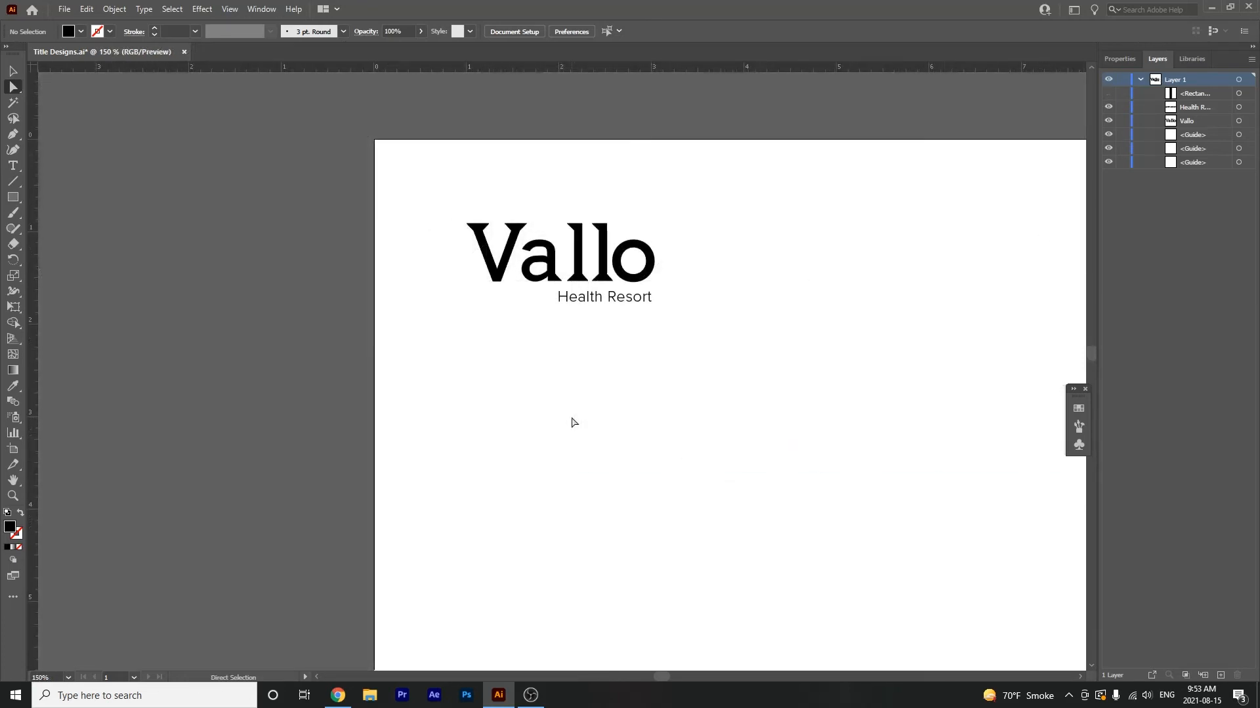
{"action": "key", "text": "ctrl+z"}
{"action": "key", "text": "ctrl+z"}
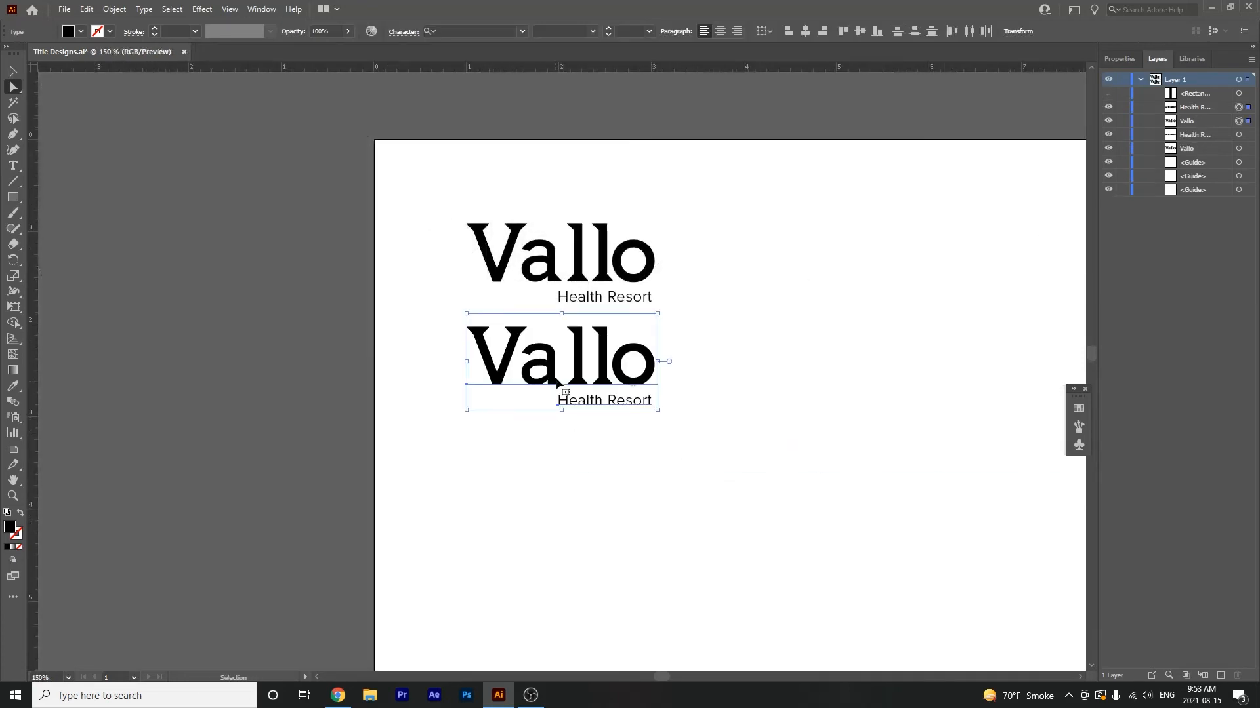
{"action": "left_click", "coordinate": [578, 397]}
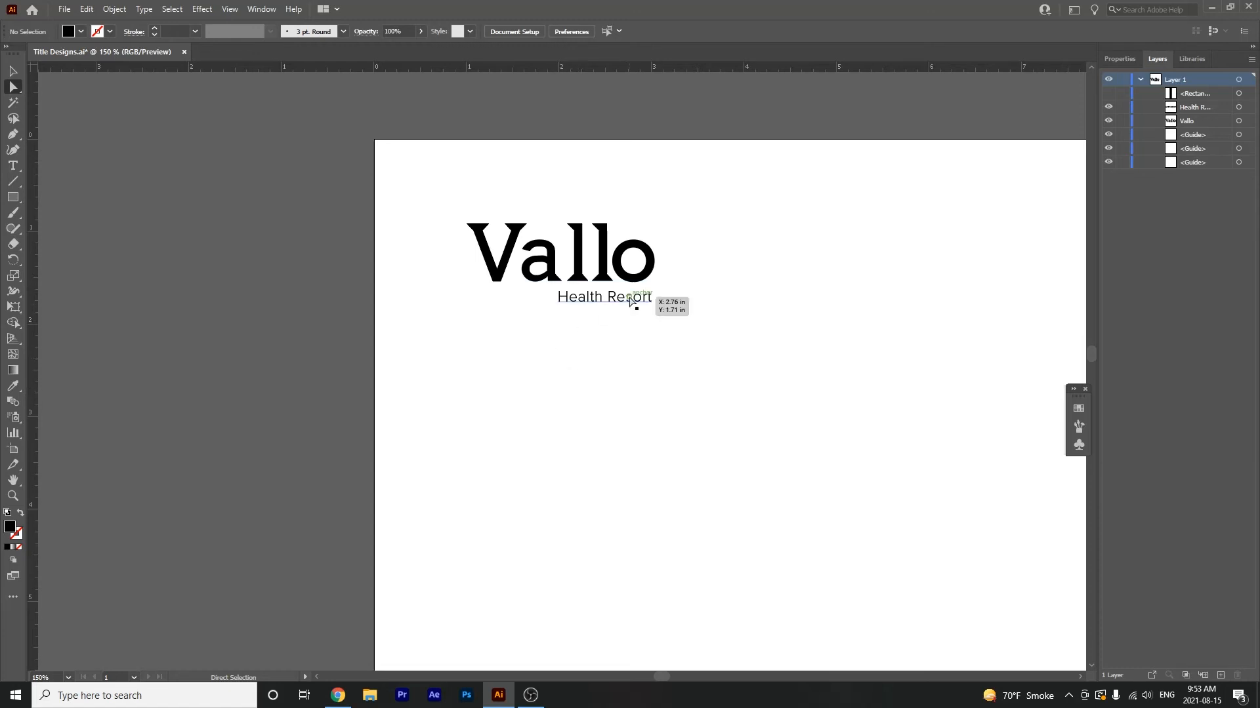
Step: Duplicate the complete "Vallo Health Resort" title directly below the original, between the same vertical guides
{"action": "mouse_move", "coordinate": [661, 331]}
{"action": "left_mouse_down"}
{"action": "mouse_move", "coordinate": [388, 219]}
{"action": "mouse_move", "coordinate": [433, 198]}
{"action": "left_mouse_up"}
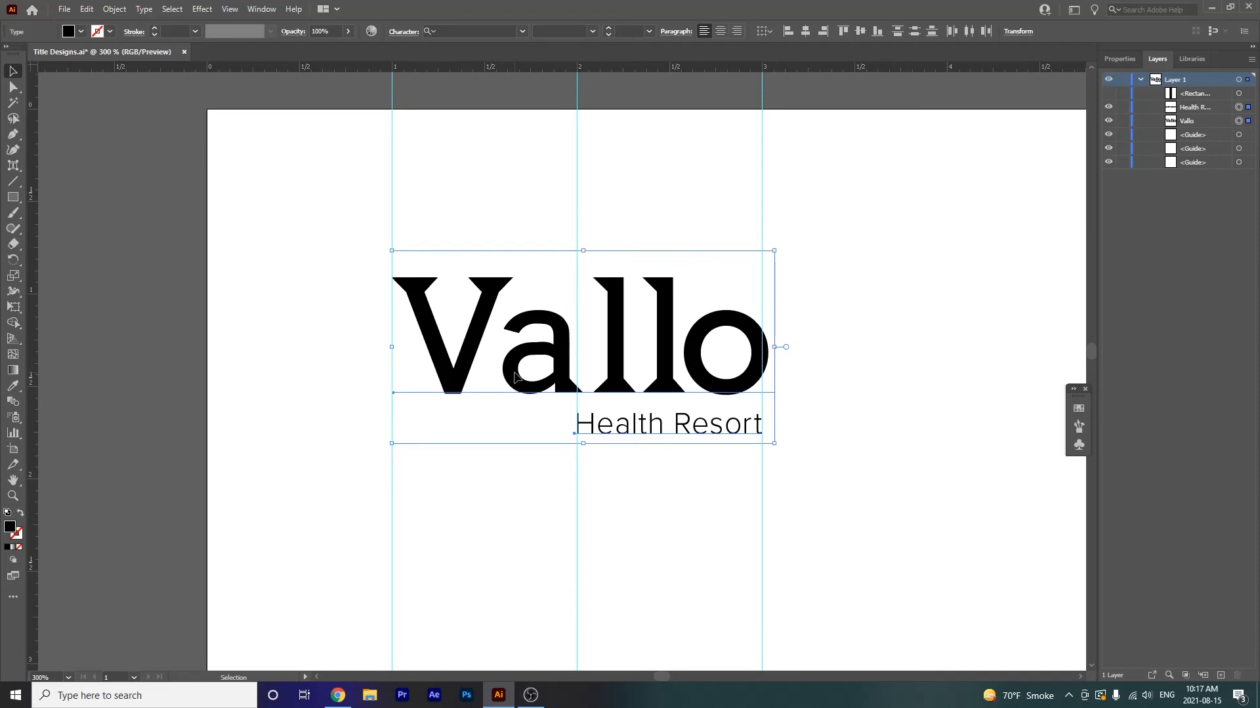
{"action": "left_click_drag", "start_coordinate": [515, 375], "coordinate": [514, 662]}
{"action": "left_click_drag", "start_coordinate": [568, 614], "coordinate": [550, 122]}
{"action": "left_click_drag", "start_coordinate": [602, 274], "coordinate": [642, 404]}
{"action": "left_click", "coordinate": [664, 433]}
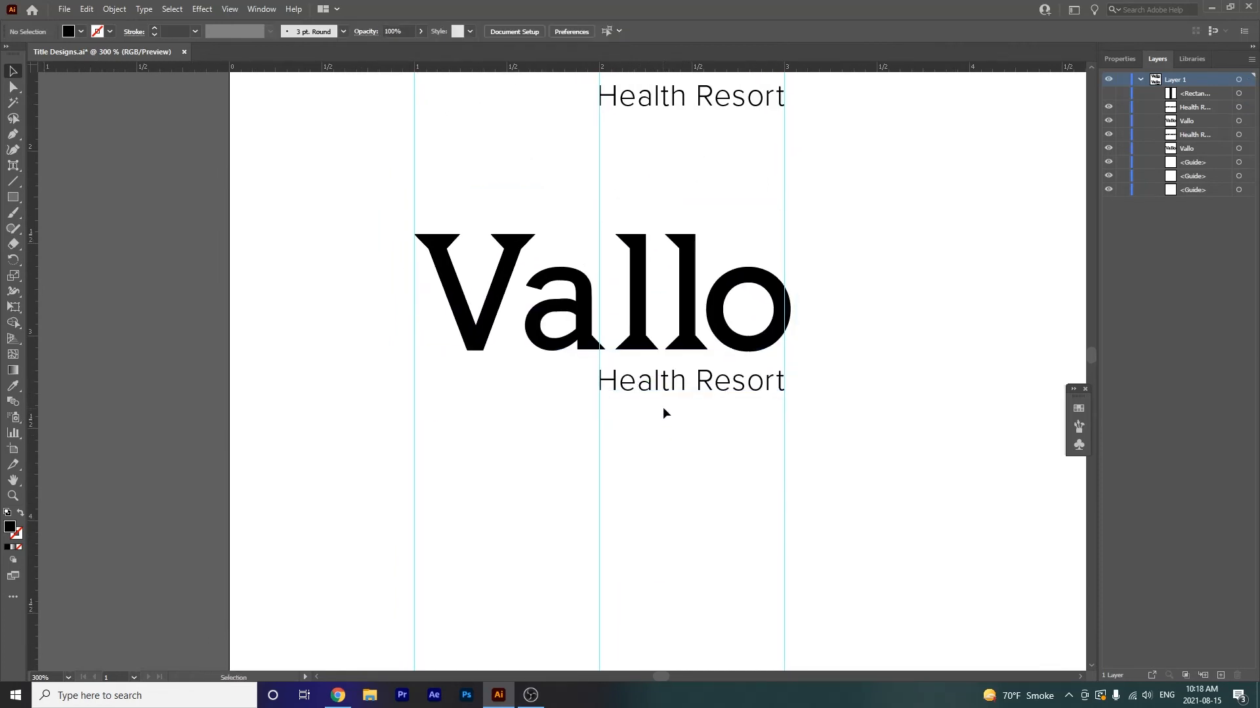
Step: Move the copied "Health Resort" along its line so it is centred on the middle guide under the lower "Vallo"
{"action": "left_click", "coordinate": [683, 388]}
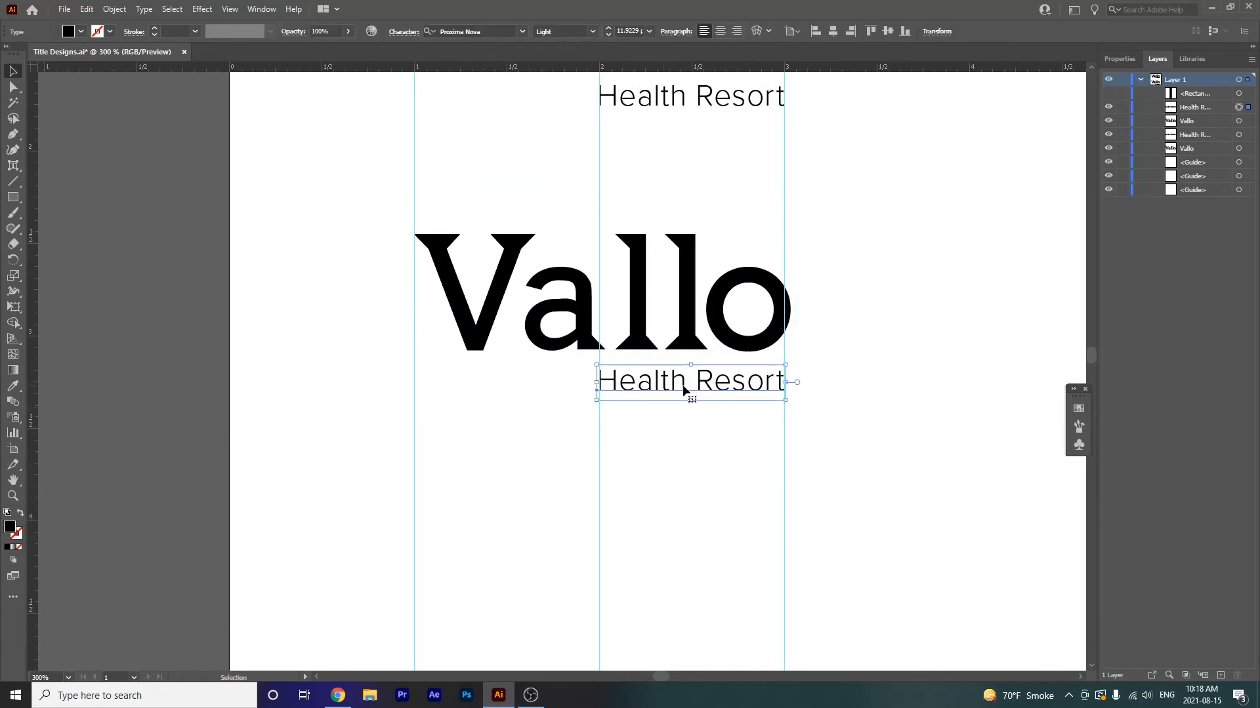
{"action": "left_click_drag", "start_coordinate": [682, 388], "coordinate": [592, 399]}
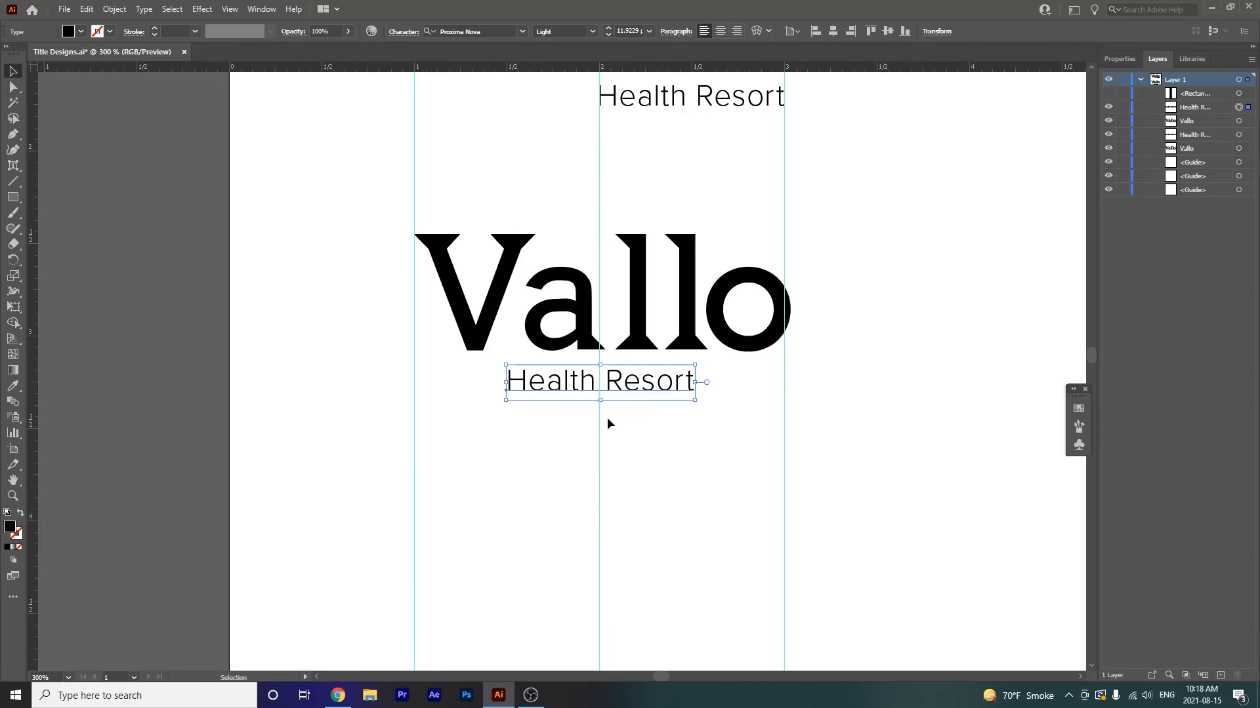
{"action": "scroll", "coordinate": [694, 560], "scroll_direction": "up", "scroll_amount": 5}
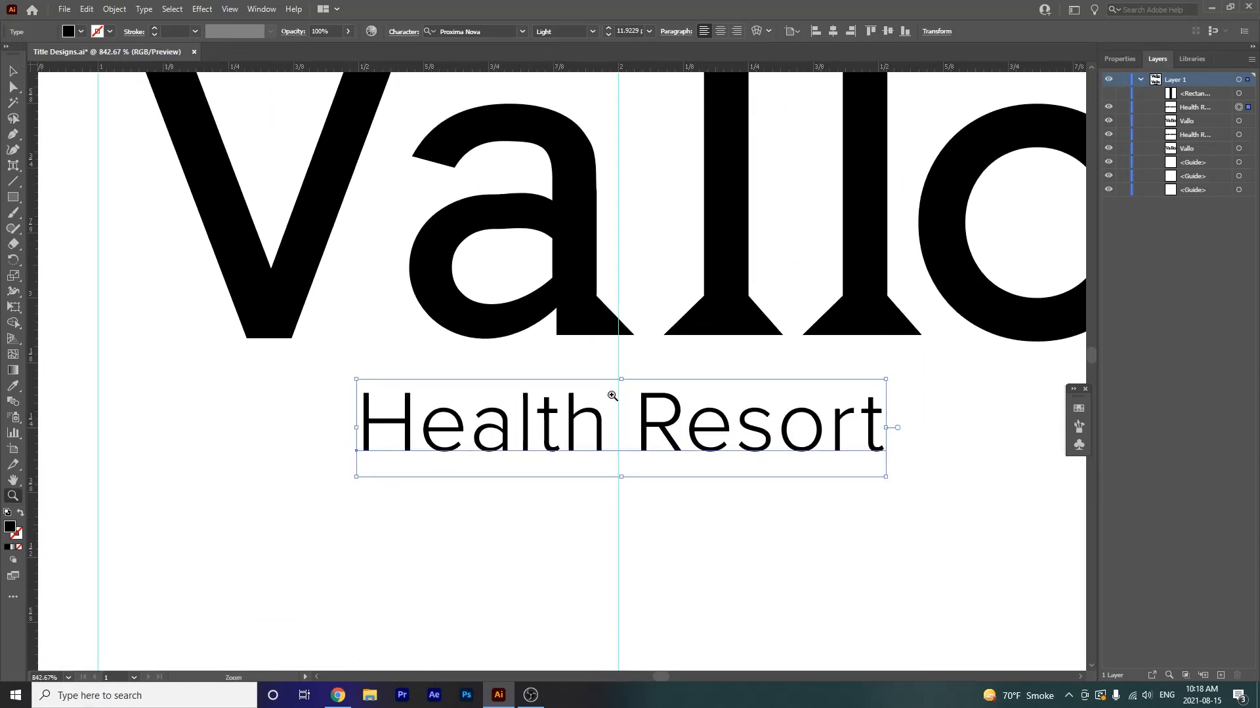
{"action": "scroll", "coordinate": [616, 401], "scroll_direction": "up", "scroll_amount": 2}
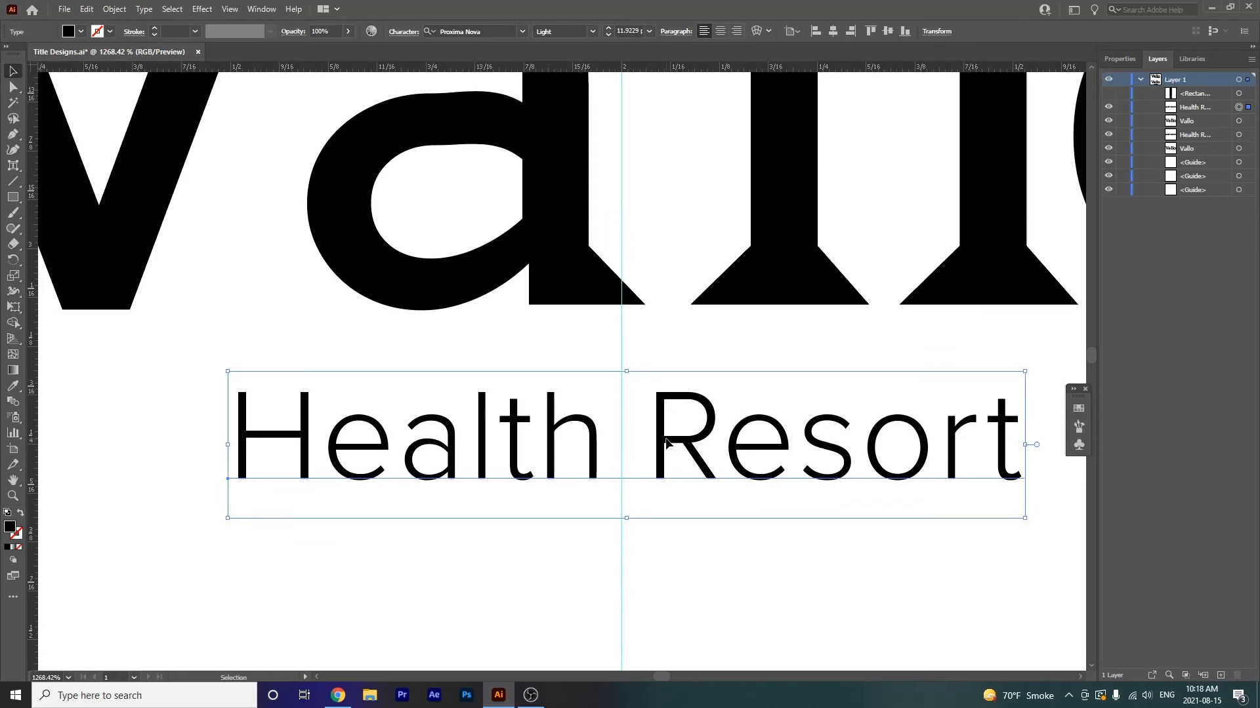
{"action": "left_click_drag", "start_coordinate": [666, 442], "coordinate": [659, 440]}
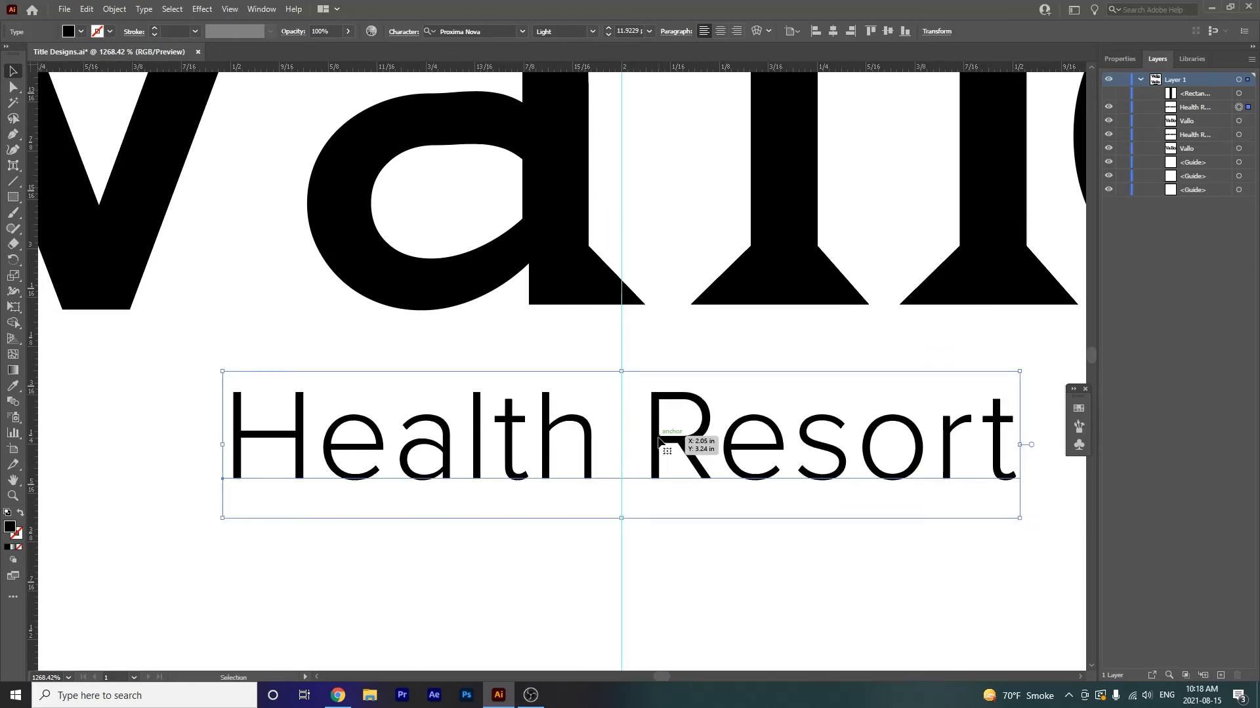
{"action": "key", "text": "Right"}
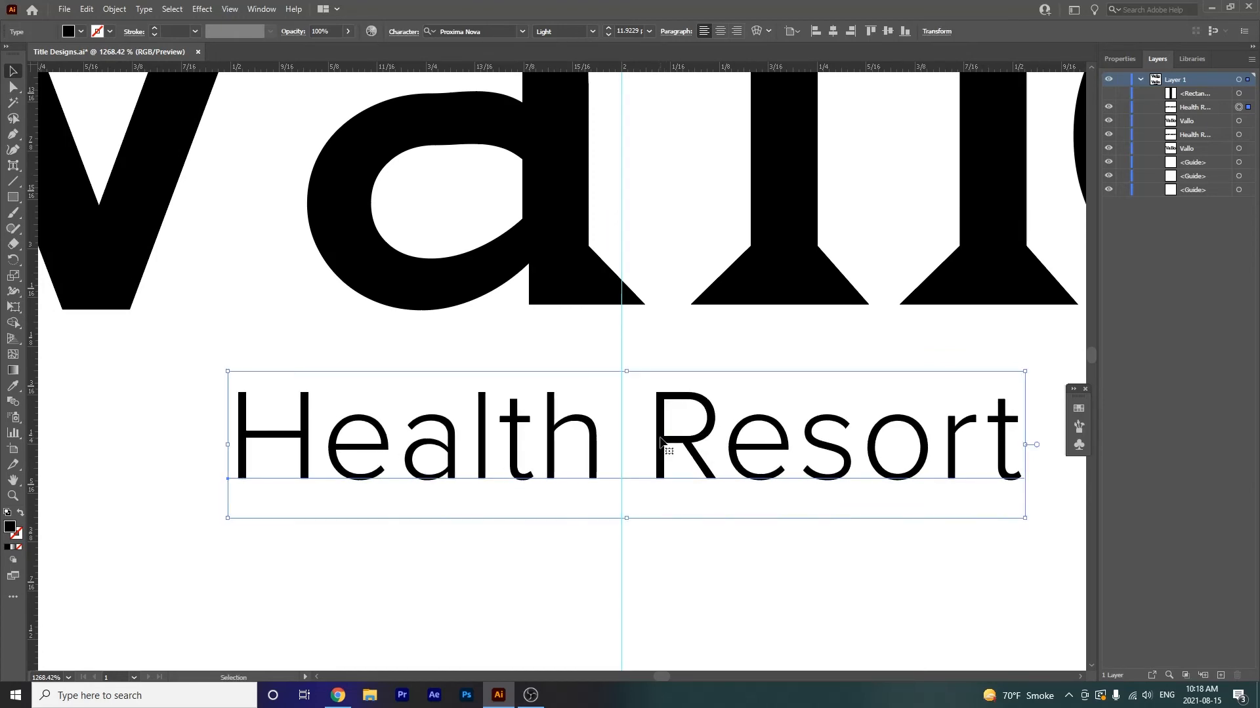
{"action": "left_click_drag", "start_coordinate": [663, 439], "coordinate": [659, 440]}
{"action": "key", "text": "ctrl+z"}
Step: Set the tracking of the final "t" in the lower "Health Resort" to 0
{"action": "double_click", "coordinate": [596, 467]}
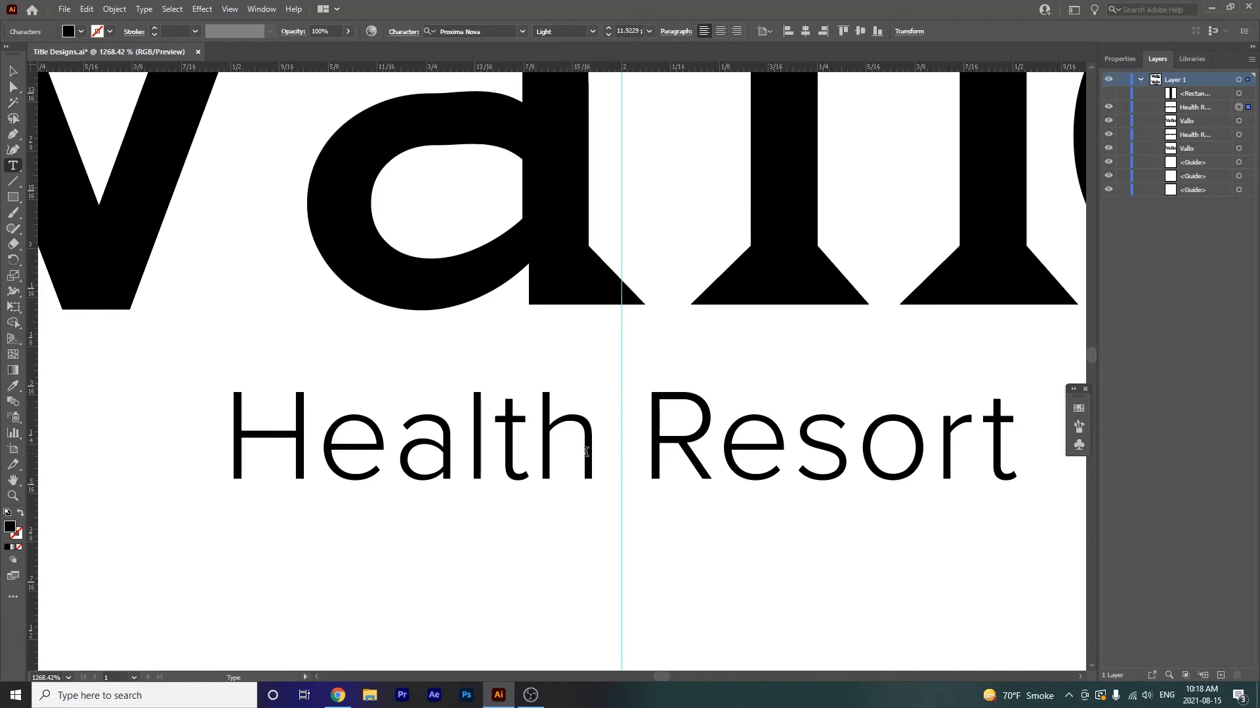
{"action": "left_click_drag", "start_coordinate": [992, 460], "coordinate": [1092, 470]}
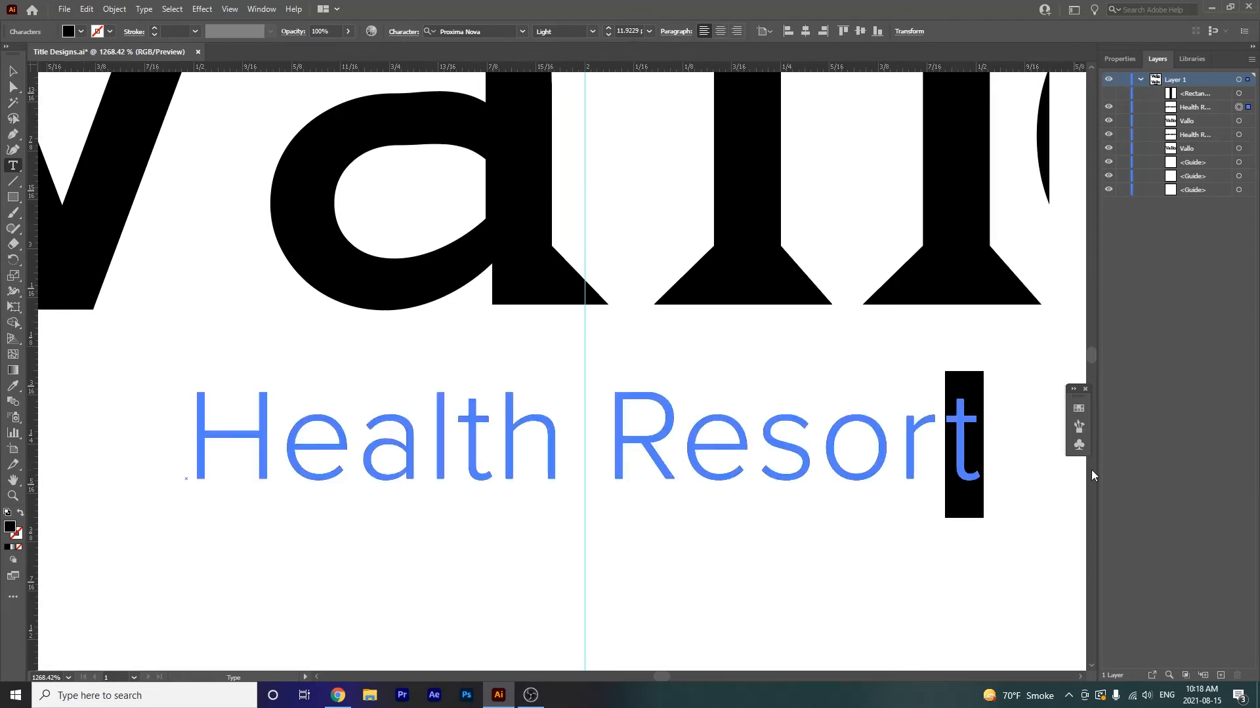
{"action": "left_click", "coordinate": [1119, 60]}
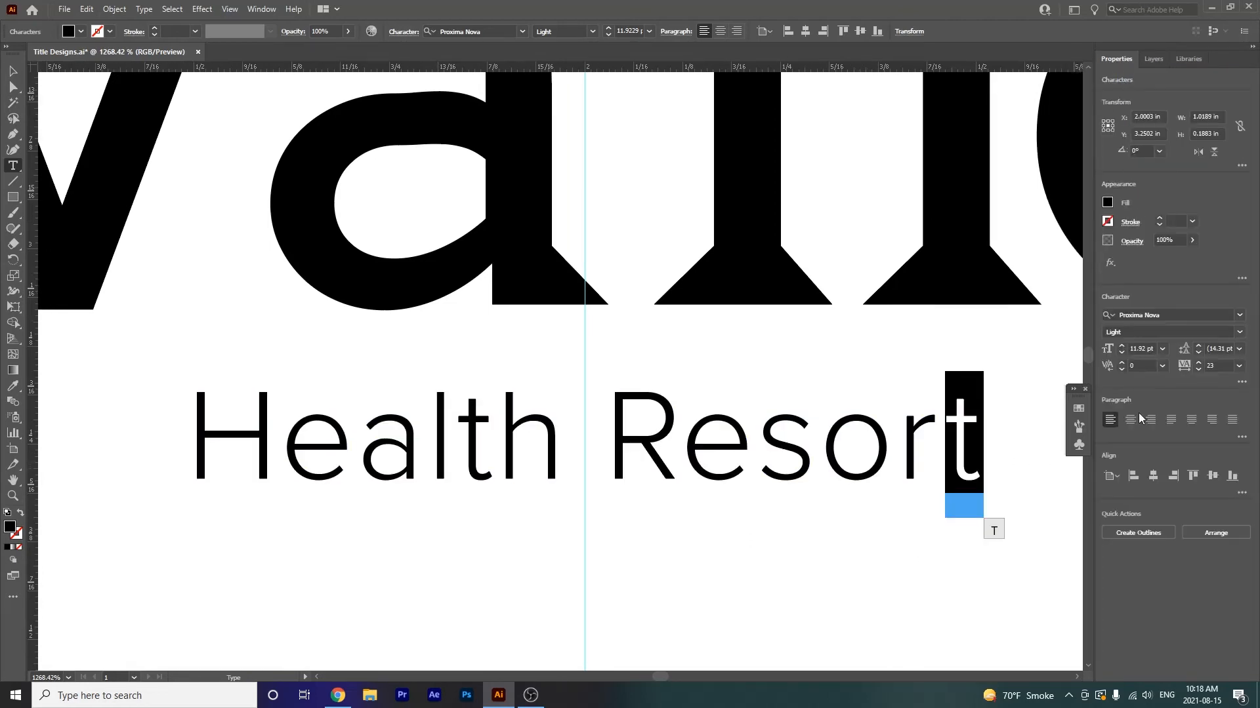
{"action": "left_click", "coordinate": [1219, 365]}
{"action": "key", "text": "Return"}
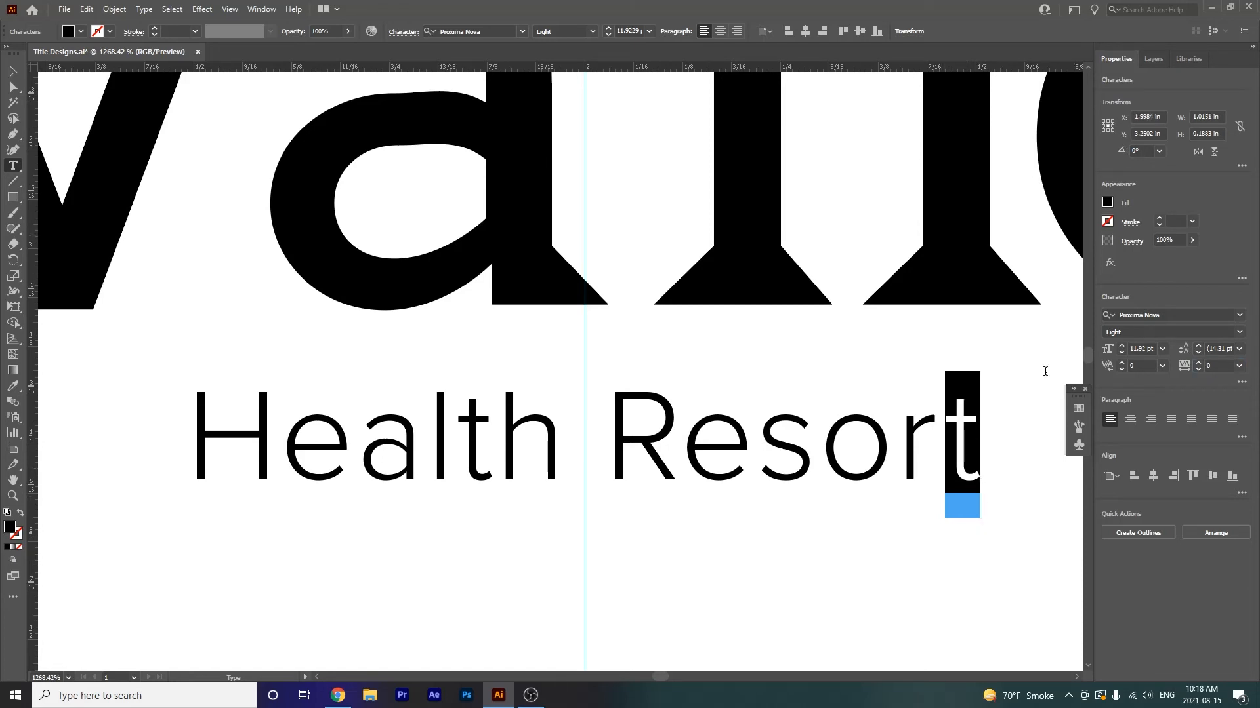
{"action": "left_click", "coordinate": [1215, 365]}
{"action": "type", "text": "30"}
{"action": "key", "text": "Return"}
{"action": "left_click", "coordinate": [1188, 369]}
{"action": "type", "text": "0"}
{"action": "key", "text": "Return"}
{"action": "key", "text": "Escape"}
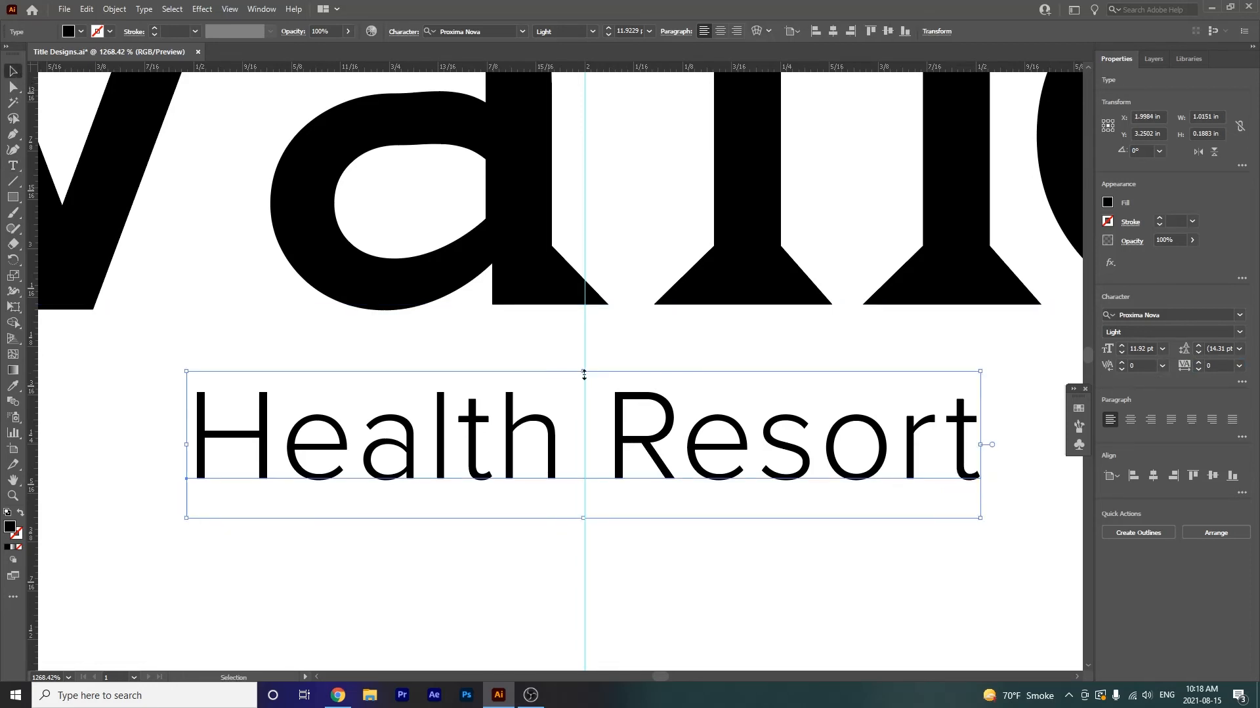
Step: Recentre the lower "Health Resort" on the middle guide and hide the guides
{"action": "left_click_drag", "start_coordinate": [621, 410], "coordinate": [673, 450]}
{"action": "key", "text": "ctrl+space"}
{"action": "left_click_drag", "start_coordinate": [745, 514], "coordinate": [677, 554]}
{"action": "left_click_drag", "start_coordinate": [677, 554], "coordinate": [571, 483]}
{"action": "key", "text": "ctrl+;"}
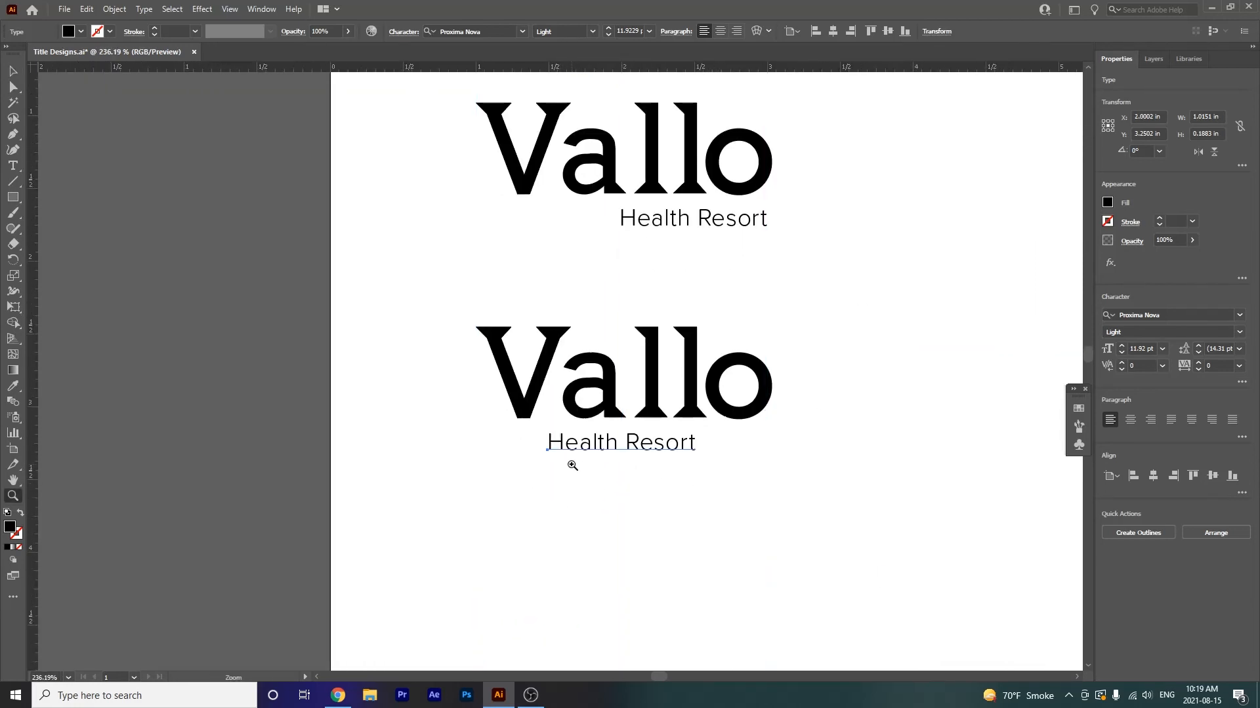
Step: Draw a rectangle about 0.087 by 0.237 in over the stem of the second "l" in the lower "Vallo"
{"action": "left_click", "coordinate": [572, 466]}
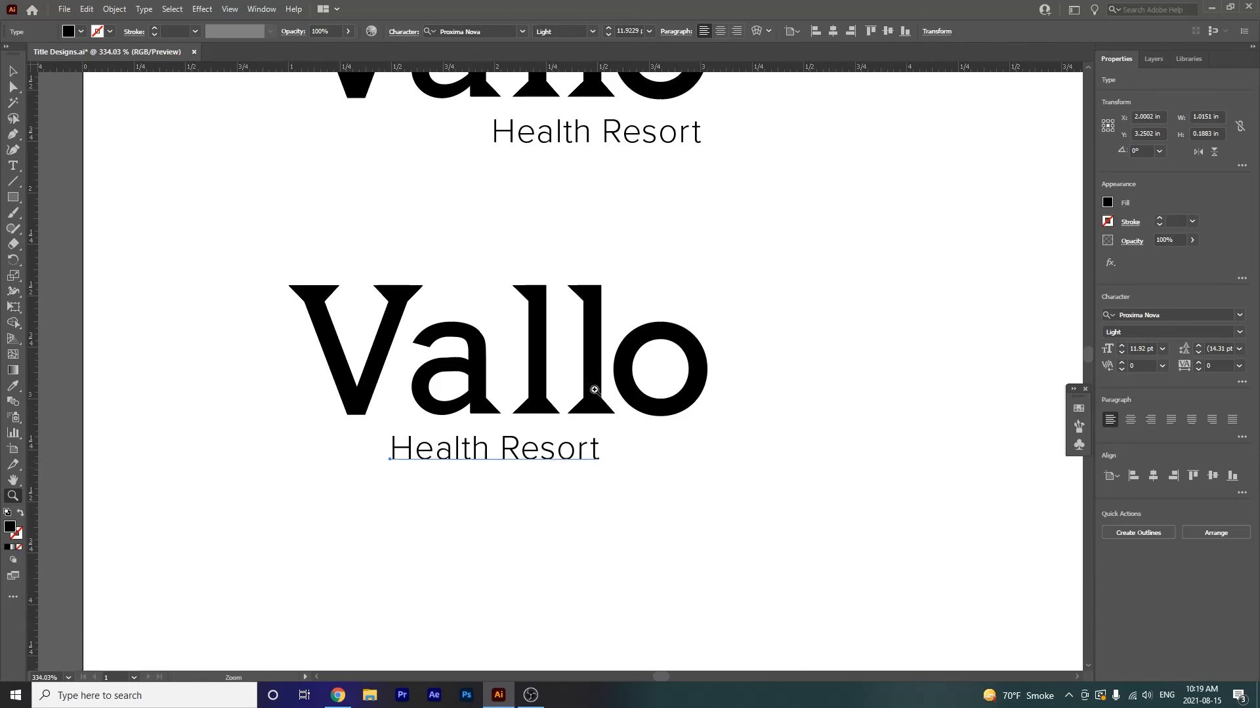
{"action": "left_click", "coordinate": [14, 199]}
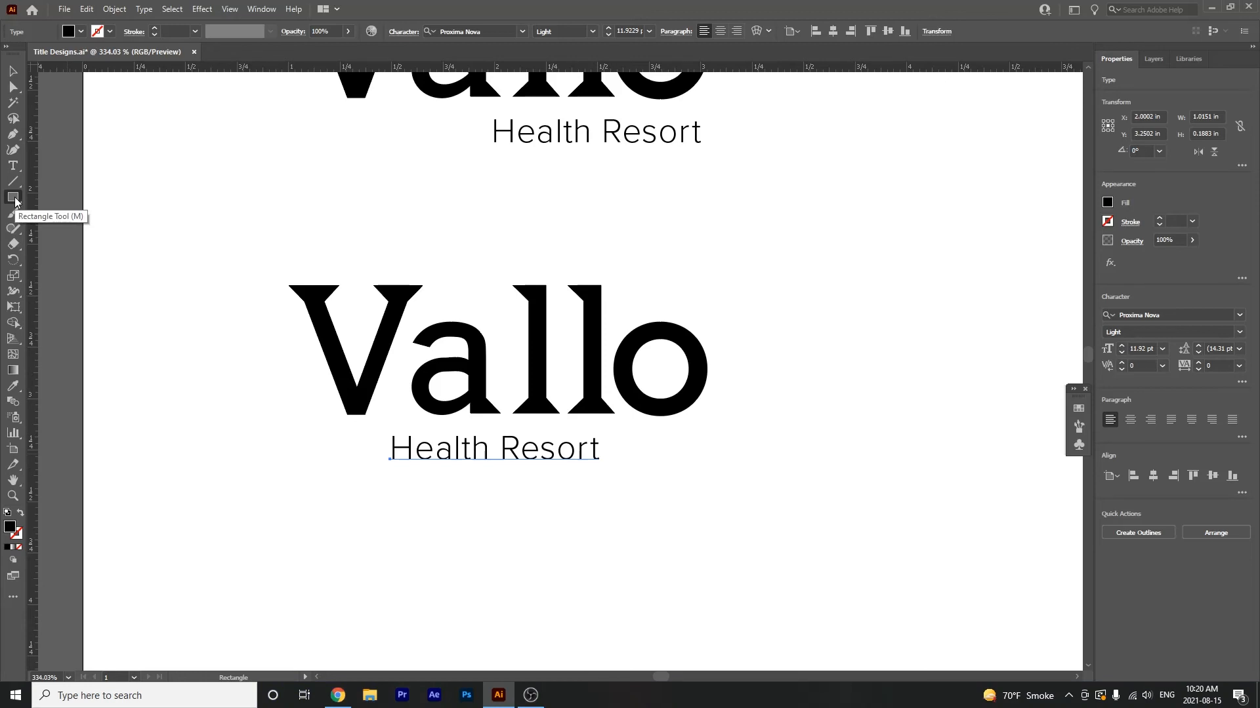
{"action": "key", "text": "z"}
{"action": "left_click", "coordinate": [610, 362]}
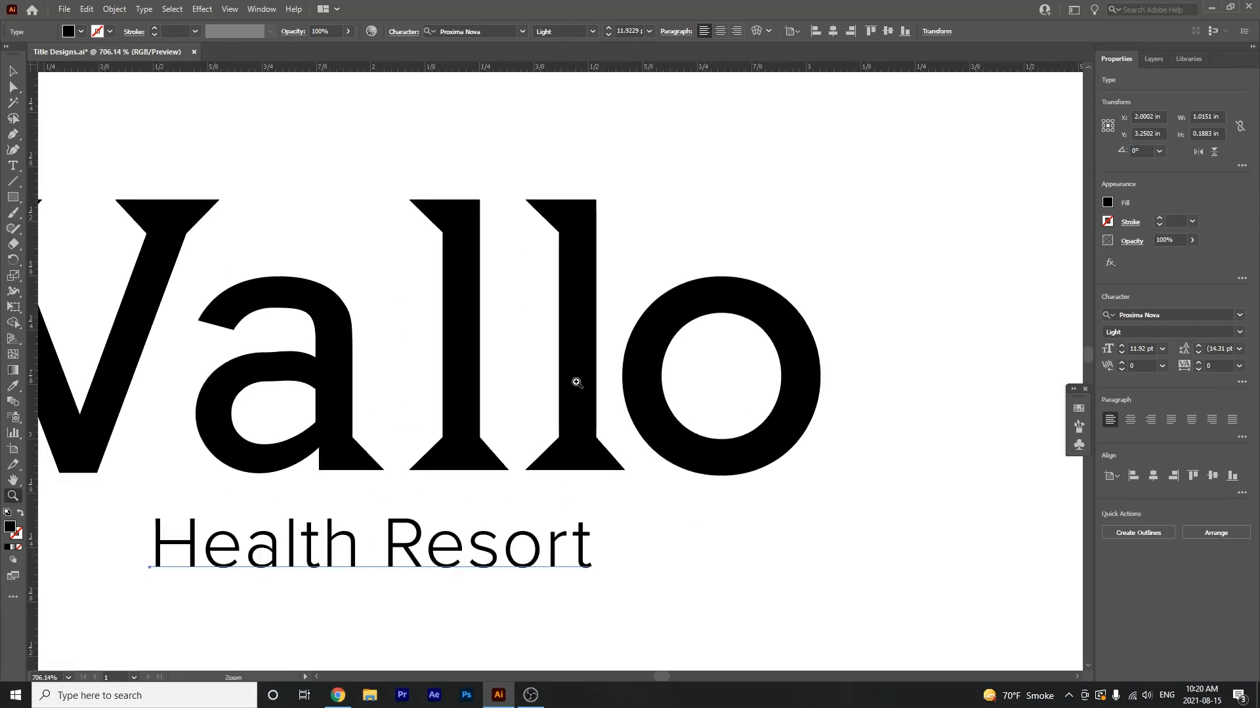
{"action": "key", "text": "m"}
{"action": "left_click_drag", "start_coordinate": [596, 394], "coordinate": [558, 292]}
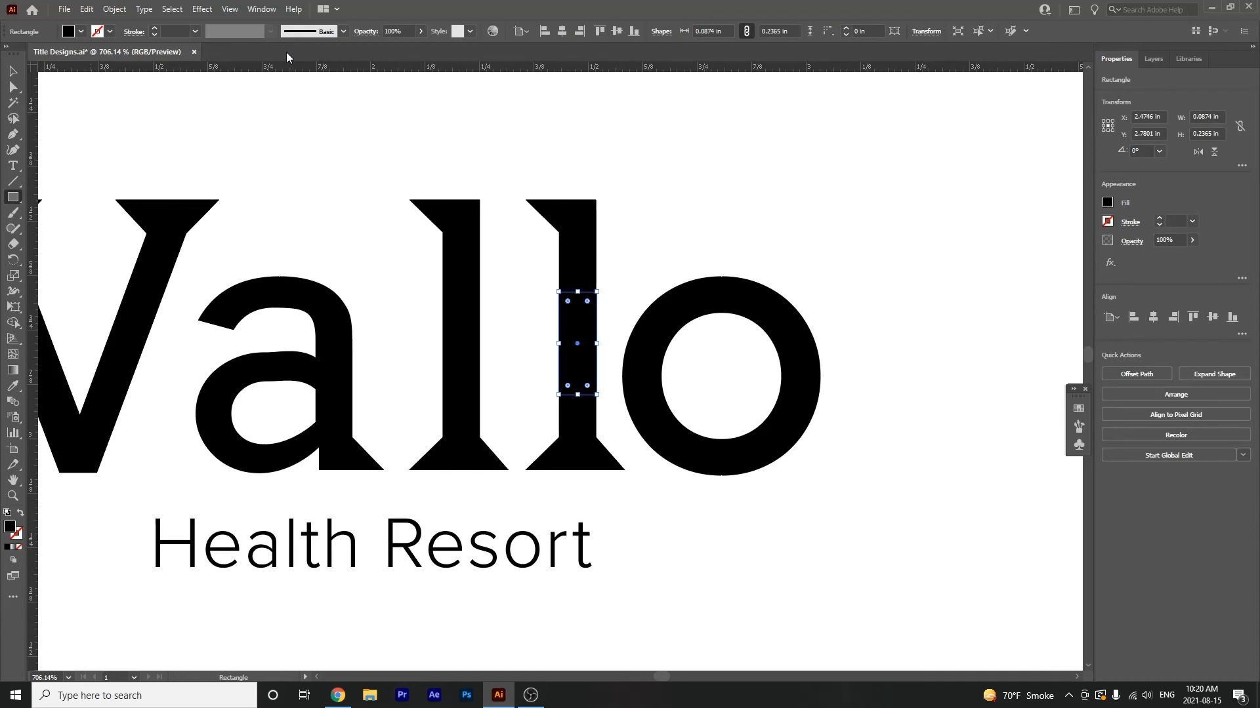
Step: Switch to Outline view and pull both sides of the rectangle in to the edges of the "l" stem
{"action": "left_click", "coordinate": [229, 8]}
{"action": "left_click", "coordinate": [263, 23]}
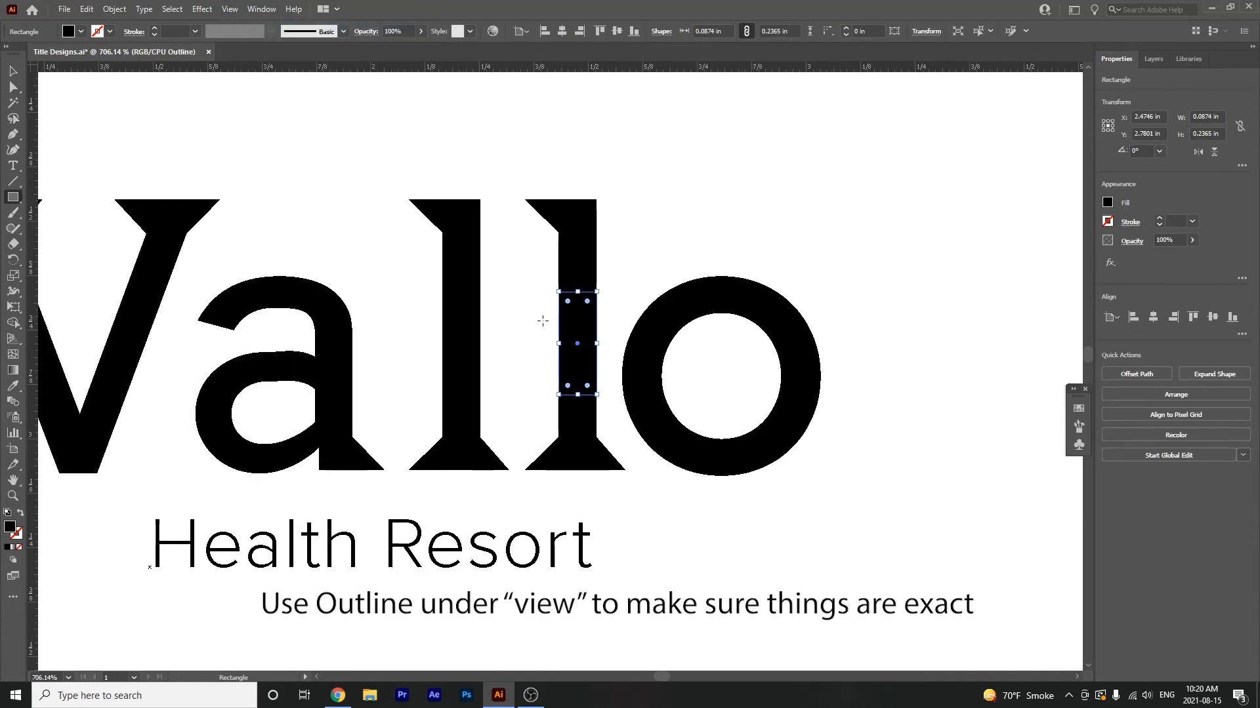
{"action": "key", "text": "z"}
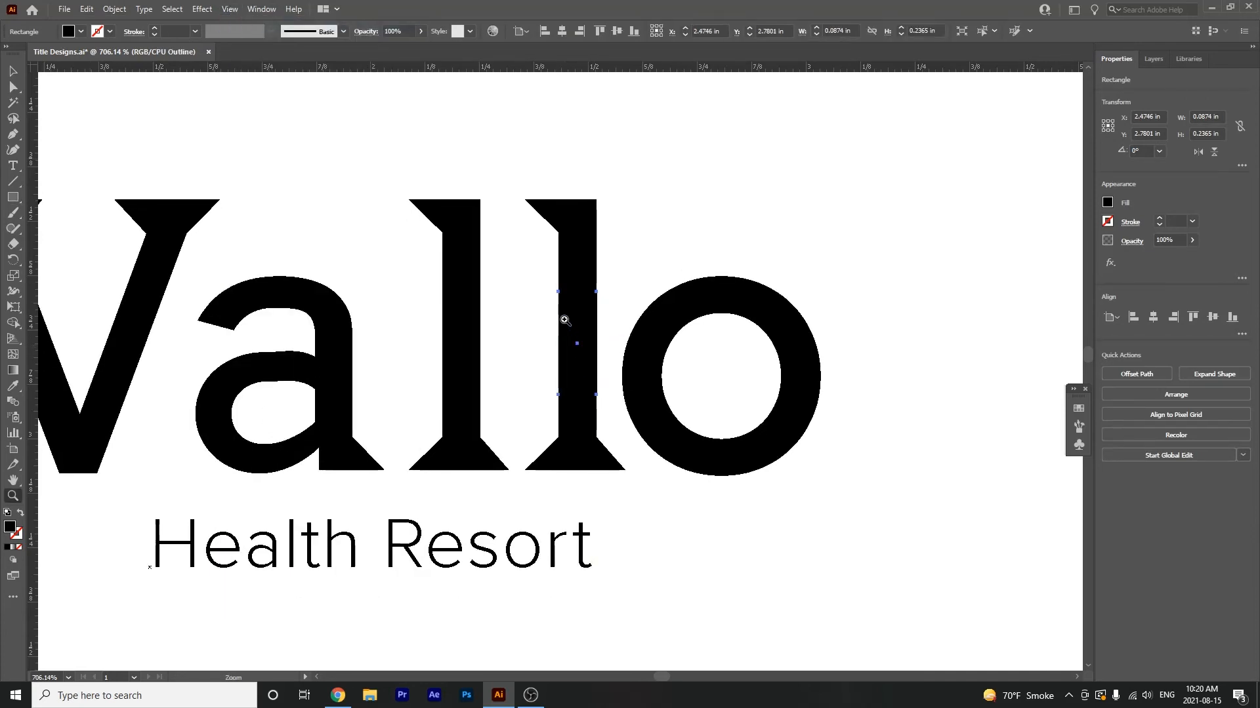
{"action": "left_click_drag", "start_coordinate": [656, 495], "coordinate": [695, 535]}
{"action": "left_click_drag", "start_coordinate": [418, 243], "coordinate": [549, 502]}
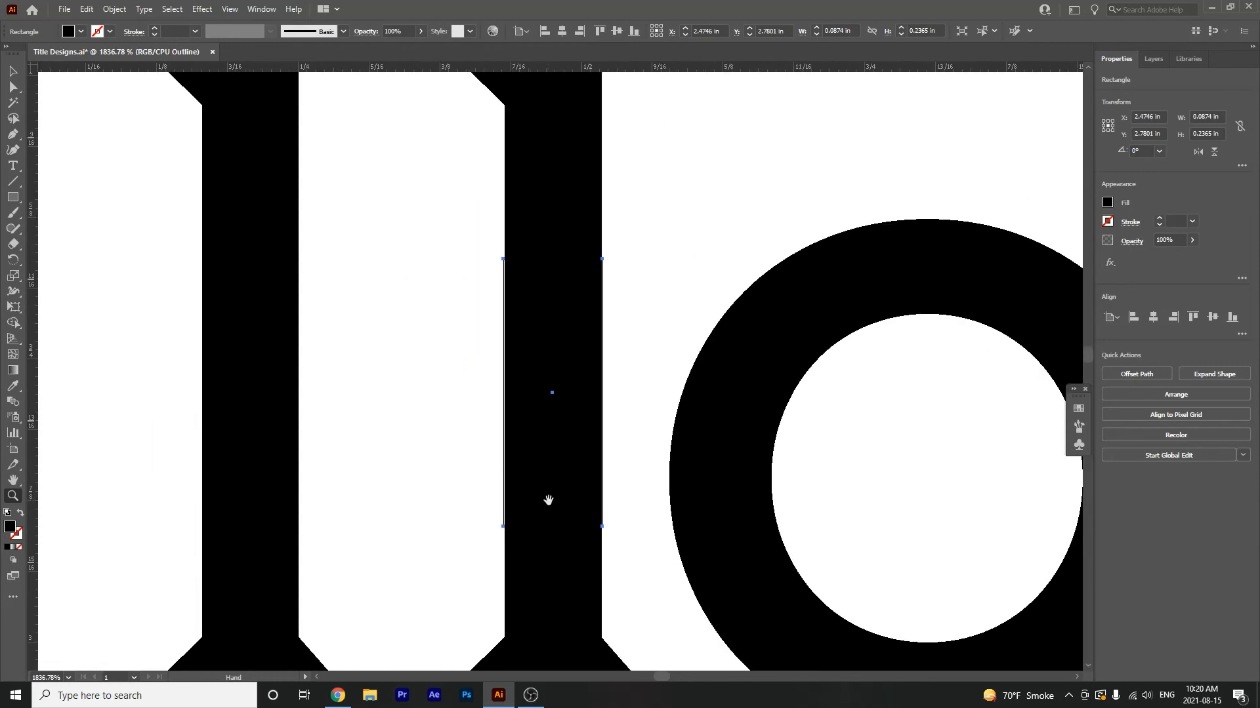
{"action": "key", "text": "v"}
{"action": "left_click_drag", "start_coordinate": [505, 394], "coordinate": [673, 569]}
{"action": "key", "text": "z"}
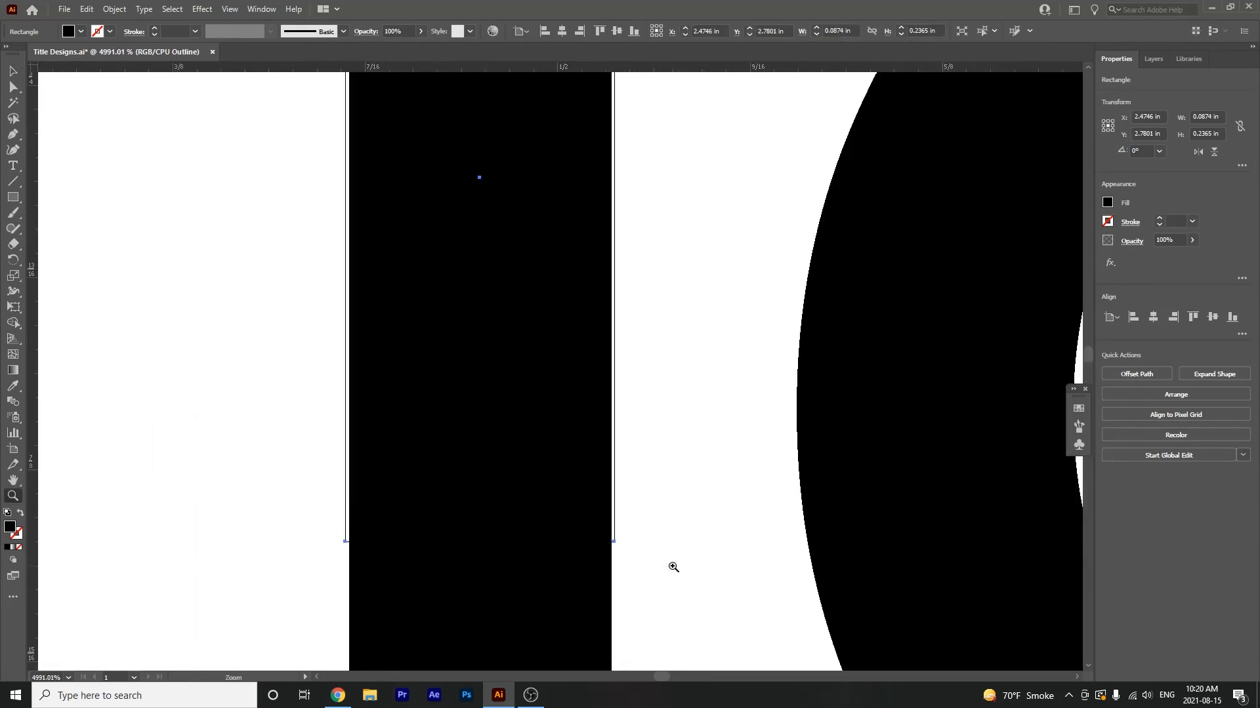
{"action": "left_click_drag", "start_coordinate": [553, 239], "coordinate": [608, 298]}
{"action": "key", "text": "v"}
{"action": "left_click_drag", "start_coordinate": [399, 237], "coordinate": [404, 238]}
{"action": "left_click_drag", "start_coordinate": [669, 238], "coordinate": [666, 240]}
{"action": "left_click_drag", "start_coordinate": [406, 239], "coordinate": [407, 236]}
Step: Reselect the rectangle and fit its left side exactly to the stem edge, making it 0.085 in wide
{"action": "key", "text": "z"}
{"action": "left_click_drag", "start_coordinate": [381, 546], "coordinate": [507, 268]}
{"action": "key", "text": "v"}
{"action": "double_click", "coordinate": [480, 282]}
{"action": "double_click", "coordinate": [396, 265]}
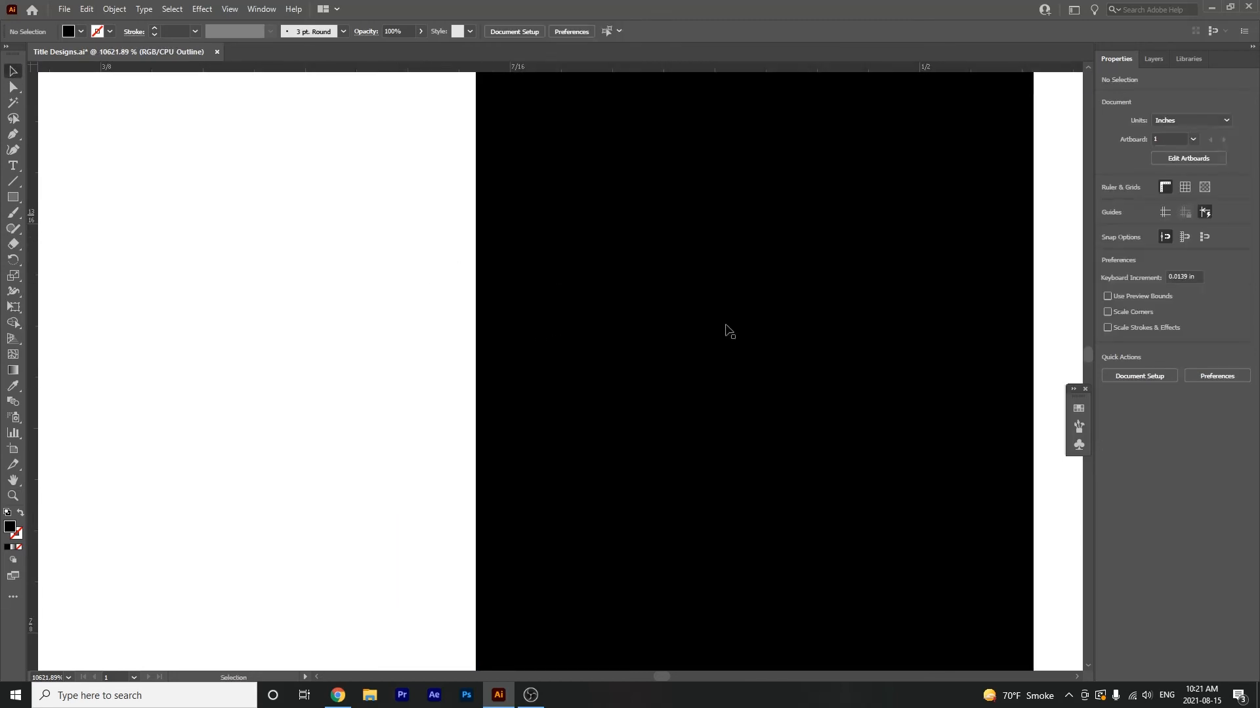
{"action": "left_click", "coordinate": [1153, 59]}
{"action": "left_click", "coordinate": [1186, 92]}
{"action": "left_click", "coordinate": [481, 400]}
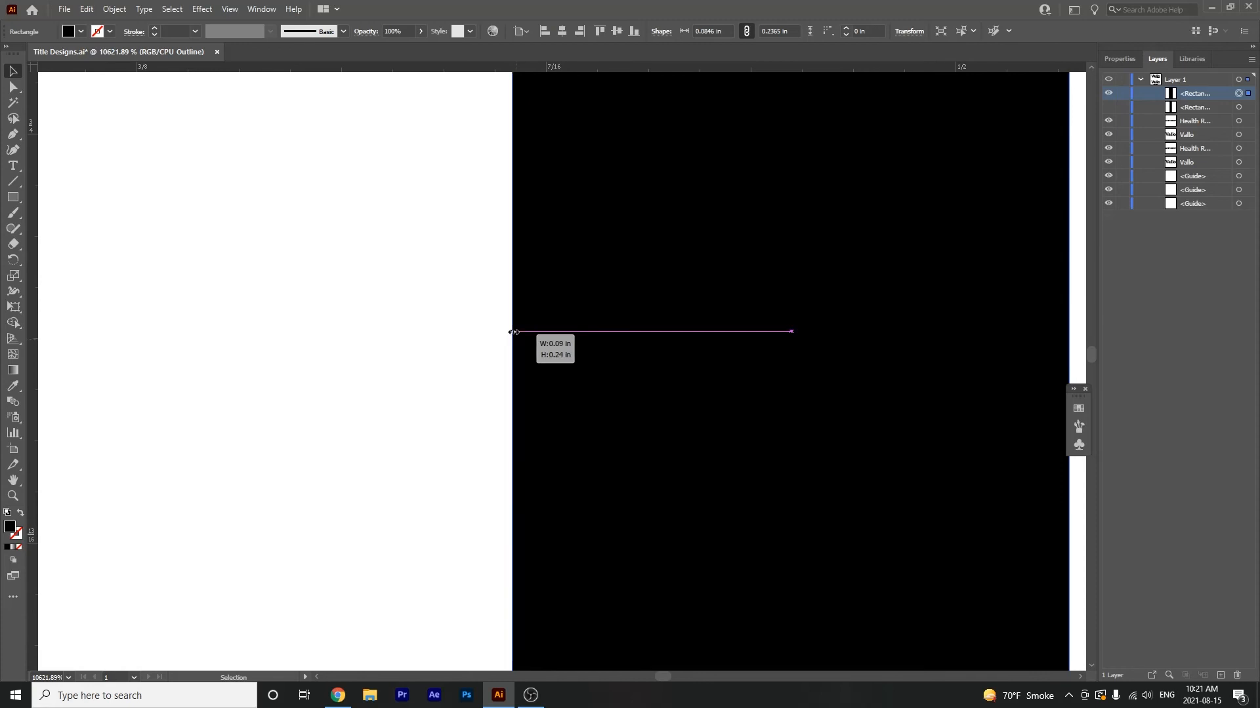
Step: Move the stem-width rectangle off the letter into the blank area just after "Resort", below the "o"
{"action": "left_click_drag", "start_coordinate": [790, 331], "coordinate": [303, 331]}
{"action": "key", "text": "ctrl+minus"}
{"action": "key", "text": "ctrl+minus"}
{"action": "key", "text": "ctrl+minus"}
{"action": "key", "text": "ctrl+minus"}
{"action": "key", "text": "ctrl+minus"}
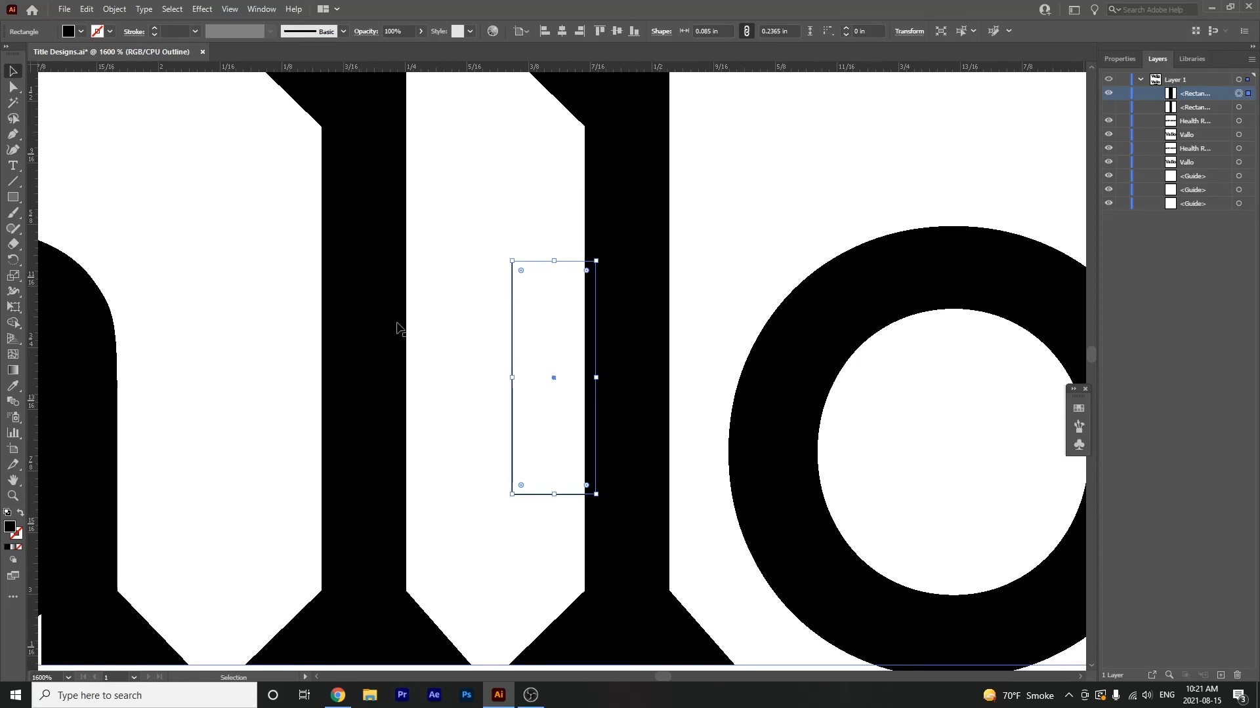
{"action": "left_click_drag", "start_coordinate": [496, 450], "coordinate": [427, 380]}
{"action": "left_click_drag", "start_coordinate": [486, 308], "coordinate": [712, 584]}
{"action": "left_click_drag", "start_coordinate": [610, 619], "coordinate": [459, 248]}
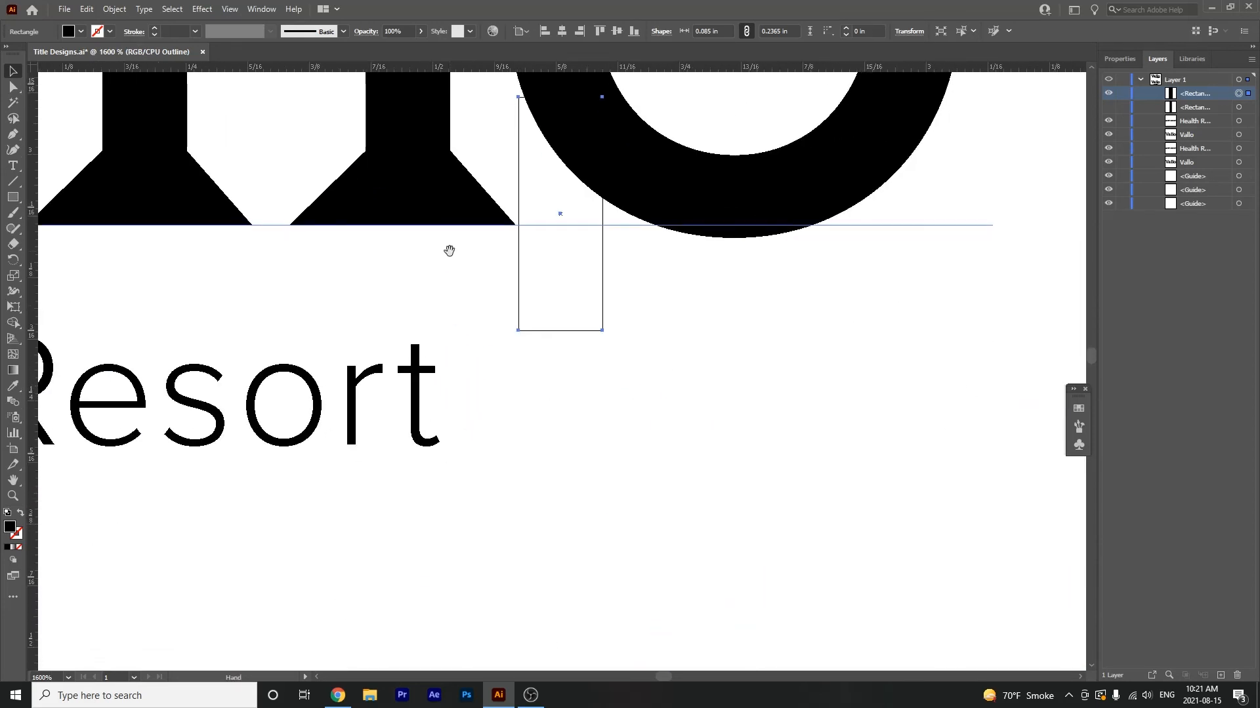
{"action": "left_click_drag", "start_coordinate": [560, 227], "coordinate": [560, 403]}
Step: Return to Preview, rotate the rectangle 90°, and place it beside "Resort" with its lower edge on the text baseline
{"action": "key", "text": "ctrl+shift+b"}
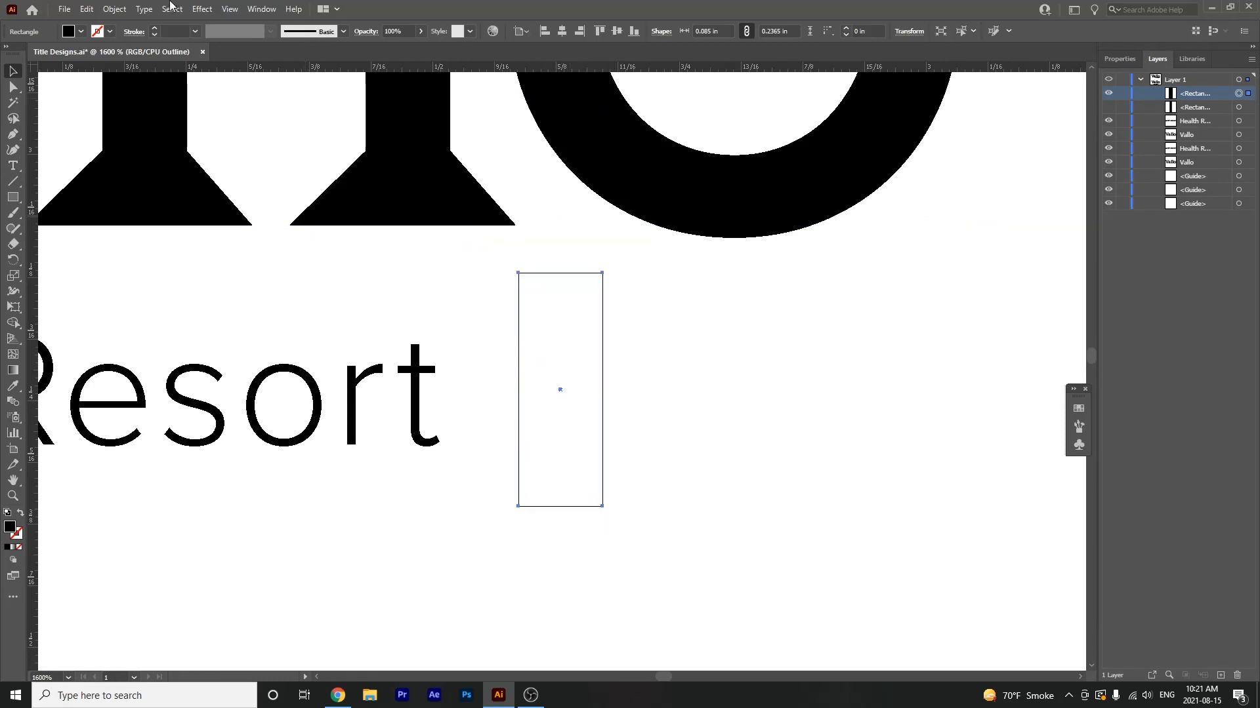
{"action": "left_click", "coordinate": [230, 9]}
{"action": "left_click", "coordinate": [249, 23]}
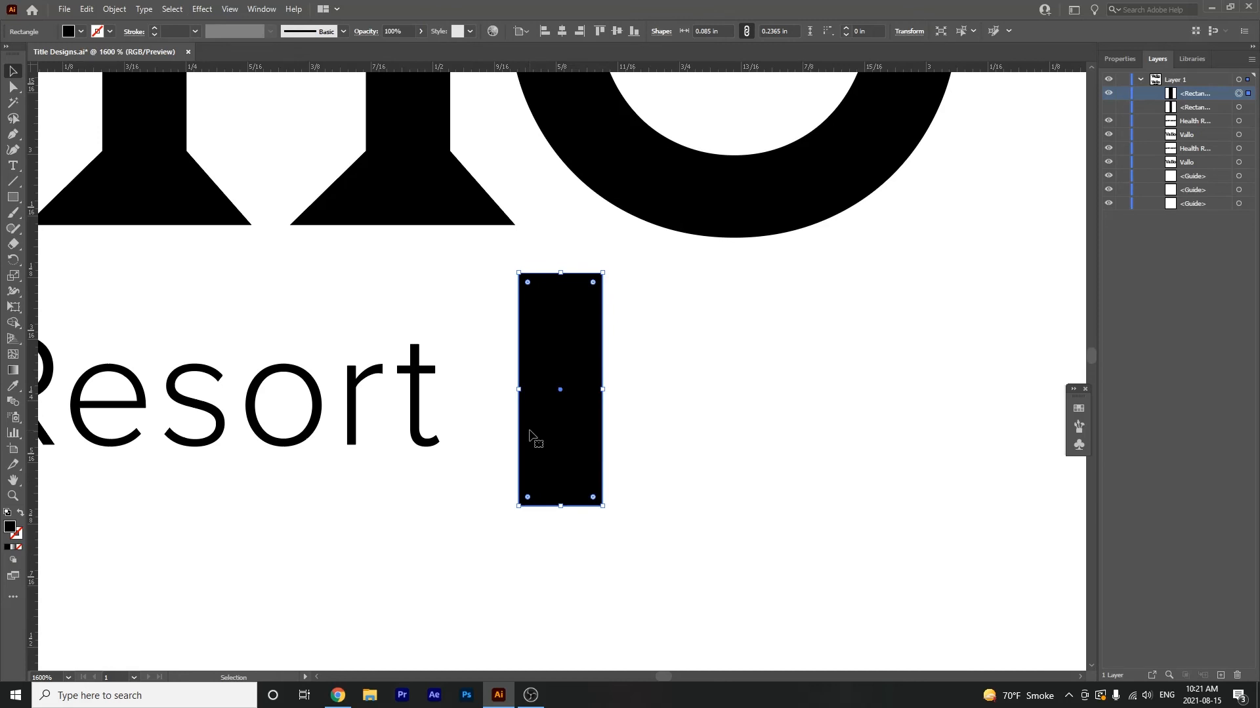
{"action": "left_click_drag", "start_coordinate": [608, 510], "coordinate": [660, 358]}
{"action": "left_click_drag", "start_coordinate": [577, 397], "coordinate": [628, 405]}
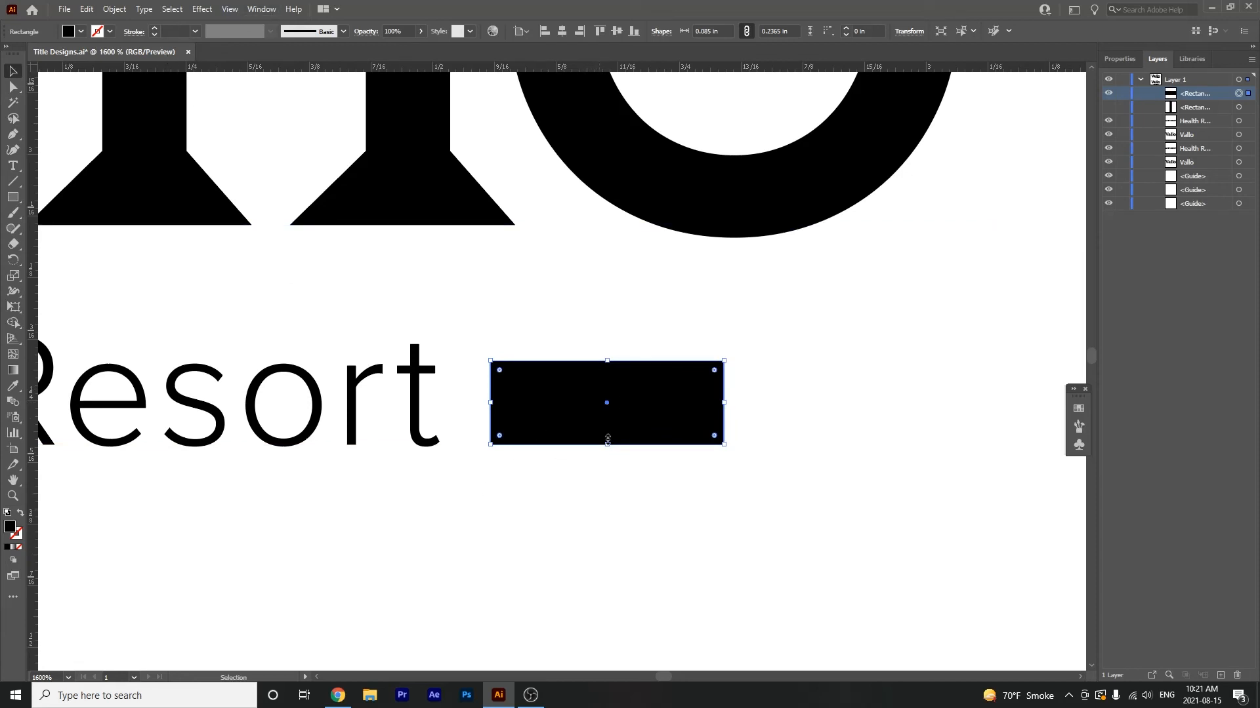
Step: In Outline view, halve the rectangle's height to 0.0425 in, then return to Preview and lower it slightly
{"action": "left_click", "coordinate": [231, 8]}
{"action": "left_click", "coordinate": [262, 24]}
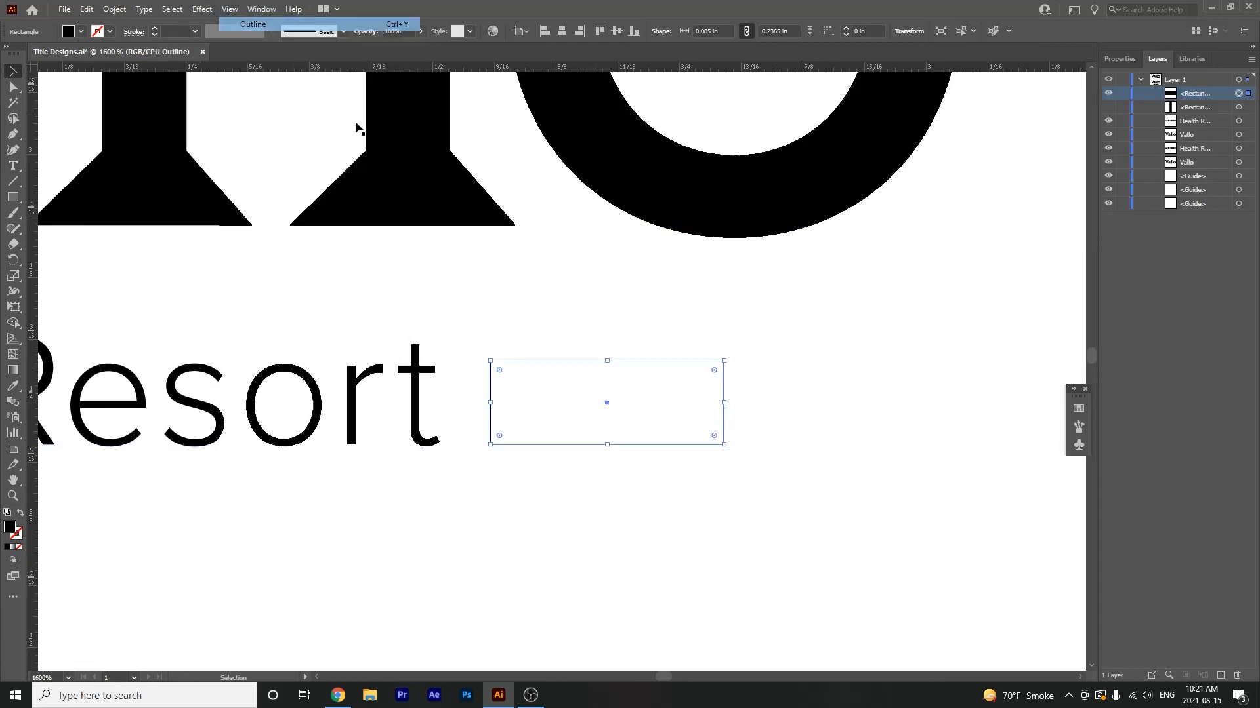
{"action": "left_click_drag", "start_coordinate": [607, 445], "coordinate": [606, 403]}
{"action": "left_click", "coordinate": [229, 9]}
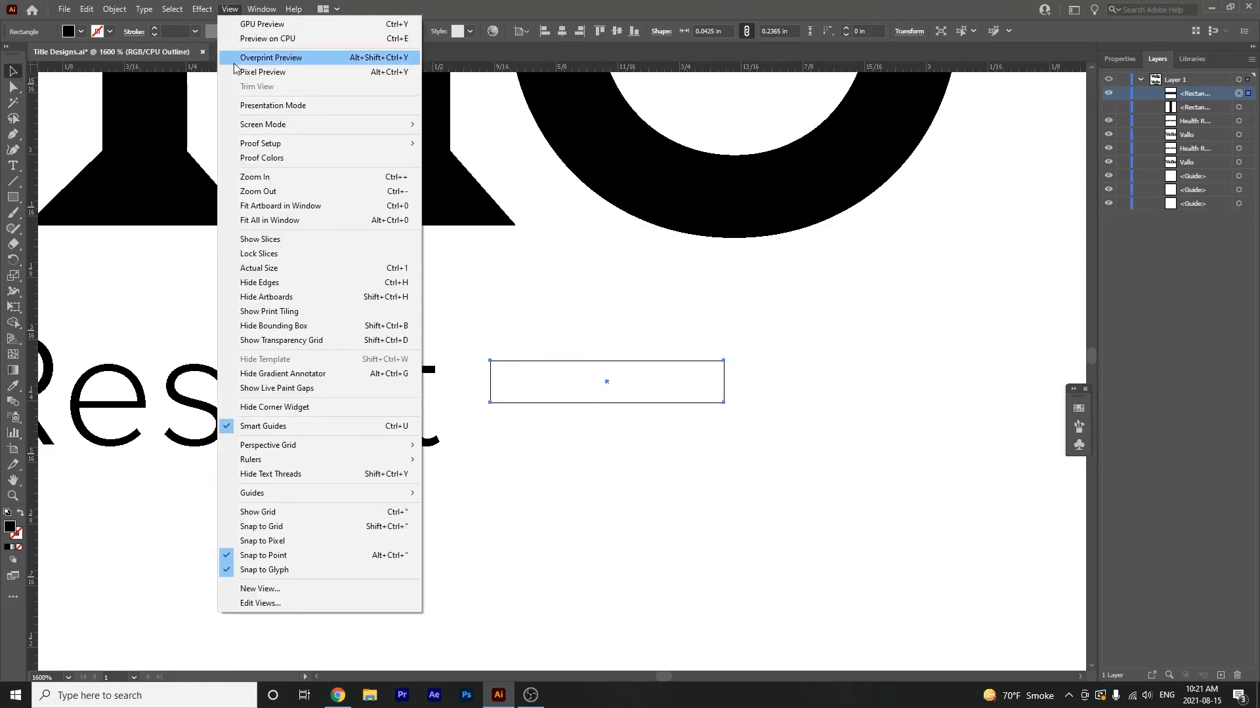
{"action": "left_click", "coordinate": [263, 24]}
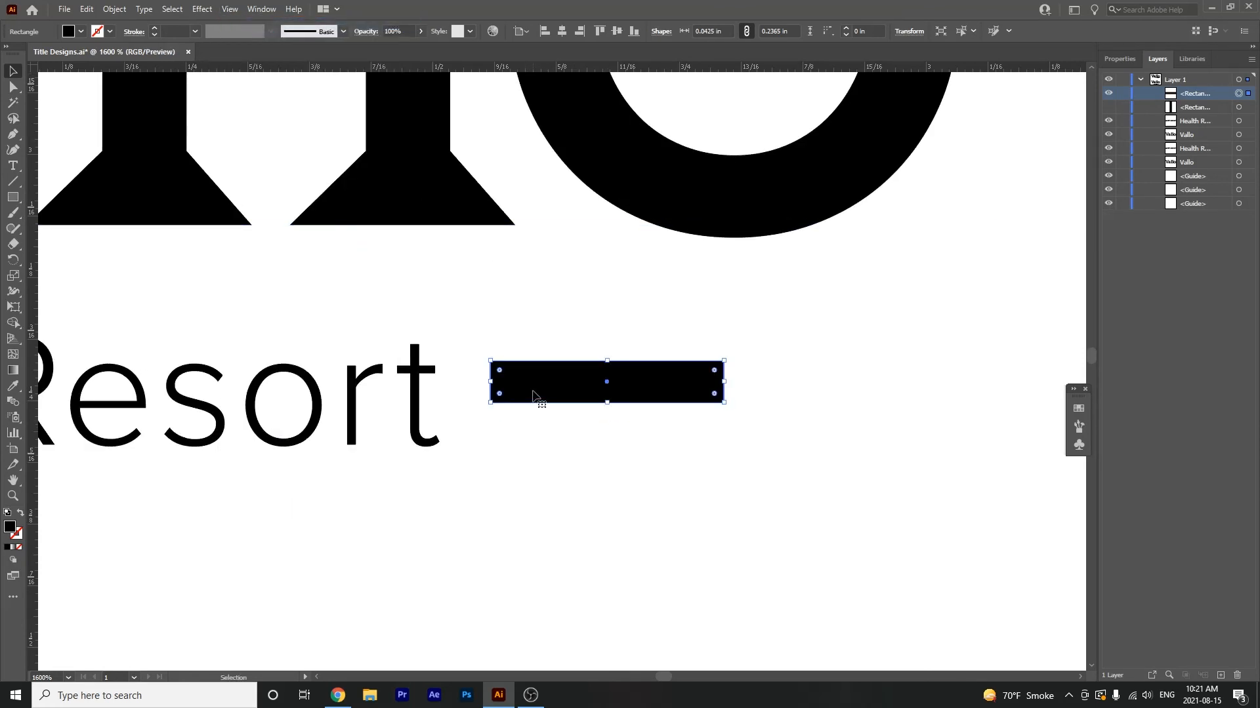
{"action": "left_click_drag", "start_coordinate": [551, 398], "coordinate": [548, 419]}
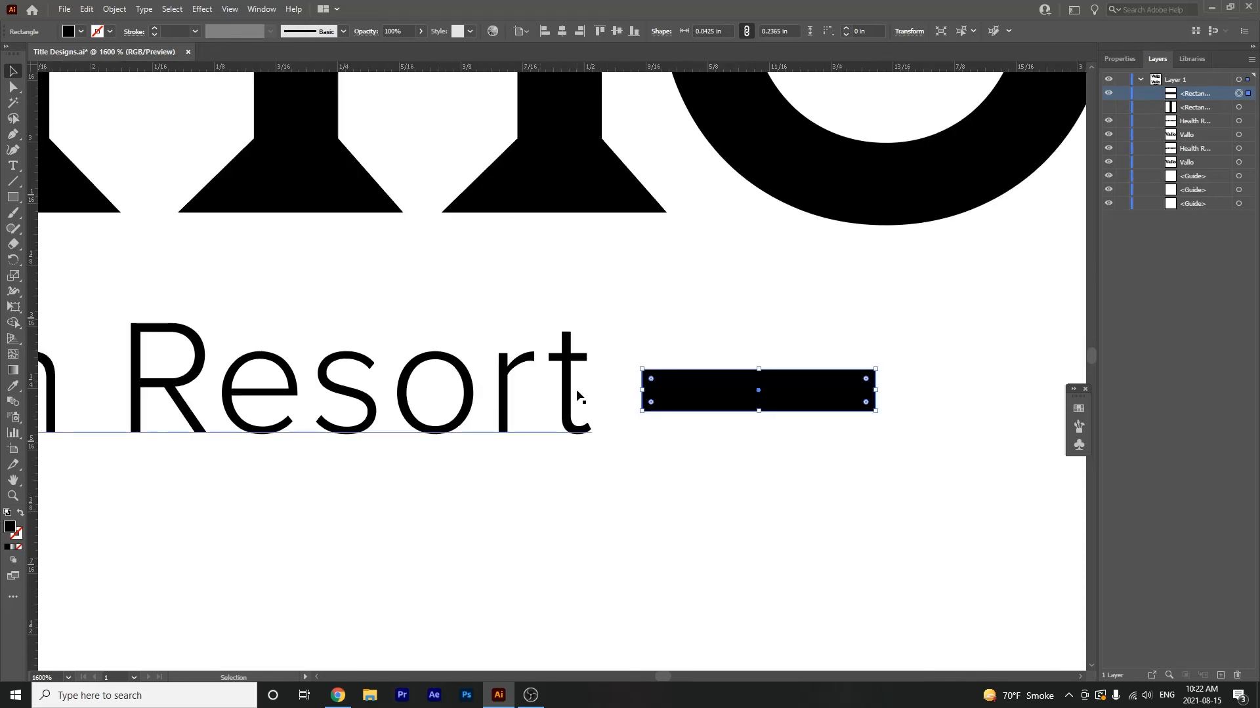
Step: Draw a thin rectangle about 0.077 by 0.010 in spanning the word gap between the "h" of "Health" and the "R" of "Resort"
{"action": "left_click_drag", "start_coordinate": [338, 444], "coordinate": [561, 454]}
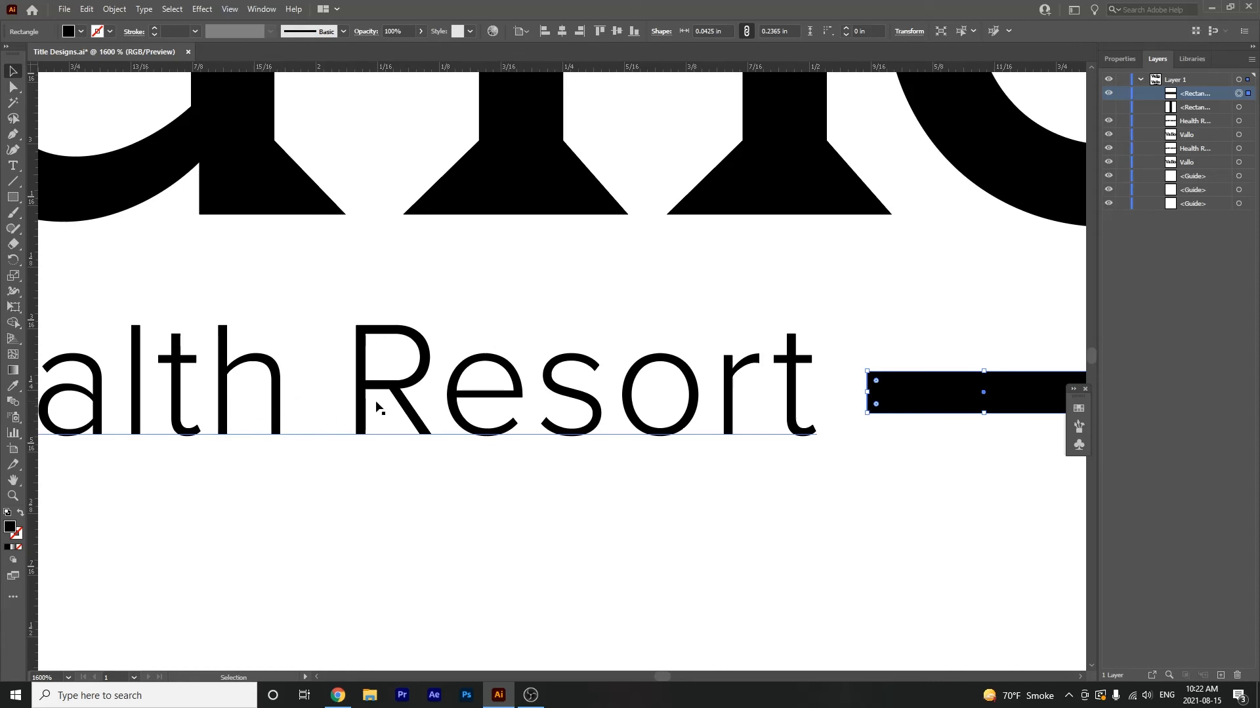
{"action": "left_click_drag", "start_coordinate": [282, 402], "coordinate": [346, 396]}
{"action": "left_click_drag", "start_coordinate": [565, 449], "coordinate": [339, 420]}
{"action": "scroll", "coordinate": [540, 484], "scroll_direction": "up", "scroll_amount": 6}
{"action": "key", "text": "v"}
{"action": "left_click_drag", "start_coordinate": [270, 364], "coordinate": [265, 363]}
{"action": "scroll", "coordinate": [936, 391], "scroll_direction": "down", "scroll_amount": 3}
{"action": "left_click_drag", "start_coordinate": [813, 371], "coordinate": [821, 371]}
{"action": "scroll", "coordinate": [461, 430], "scroll_direction": "down", "scroll_amount": 3}
{"action": "scroll", "coordinate": [461, 429], "scroll_direction": "down", "scroll_amount": 4}
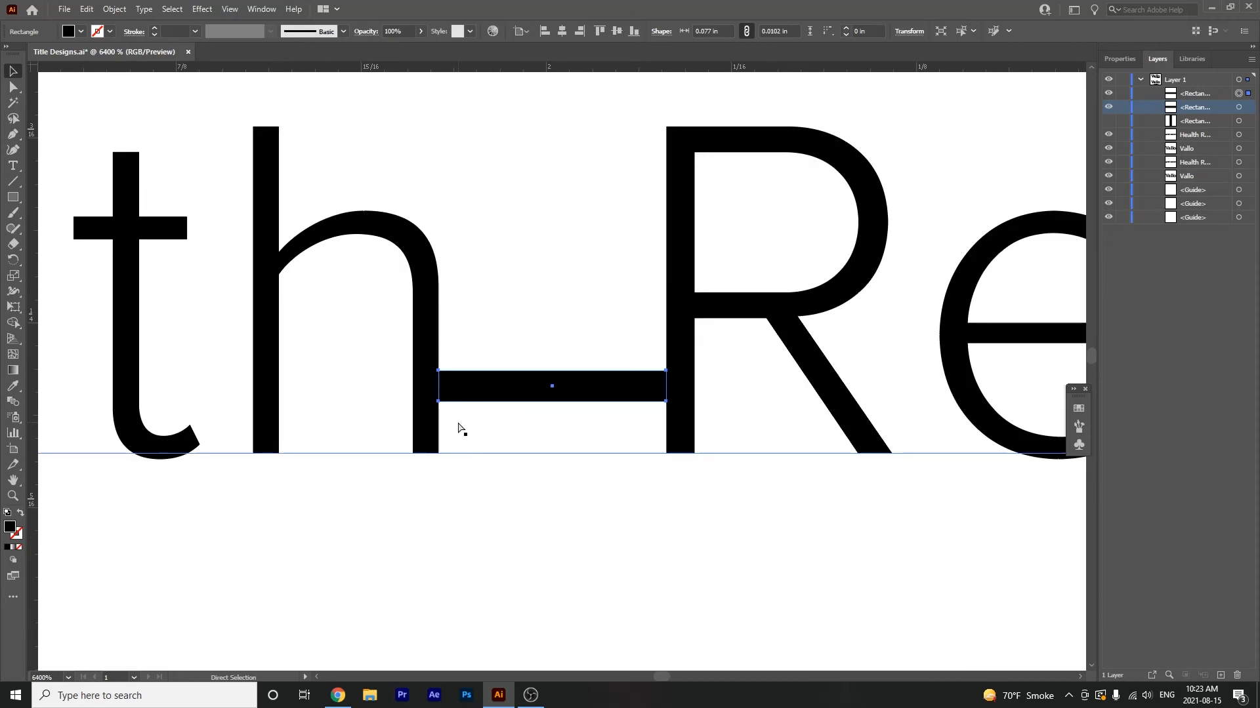
Step: Move the thin word-gap rectangle to the end of "Resort" so its near end touches the foot of the final "t"
{"action": "left_click_drag", "start_coordinate": [563, 370], "coordinate": [1008, 353]}
{"action": "left_click_drag", "start_coordinate": [978, 523], "coordinate": [506, 590]}
{"action": "left_click_drag", "start_coordinate": [537, 424], "coordinate": [591, 486]}
{"action": "left_click_drag", "start_coordinate": [481, 472], "coordinate": [513, 475]}
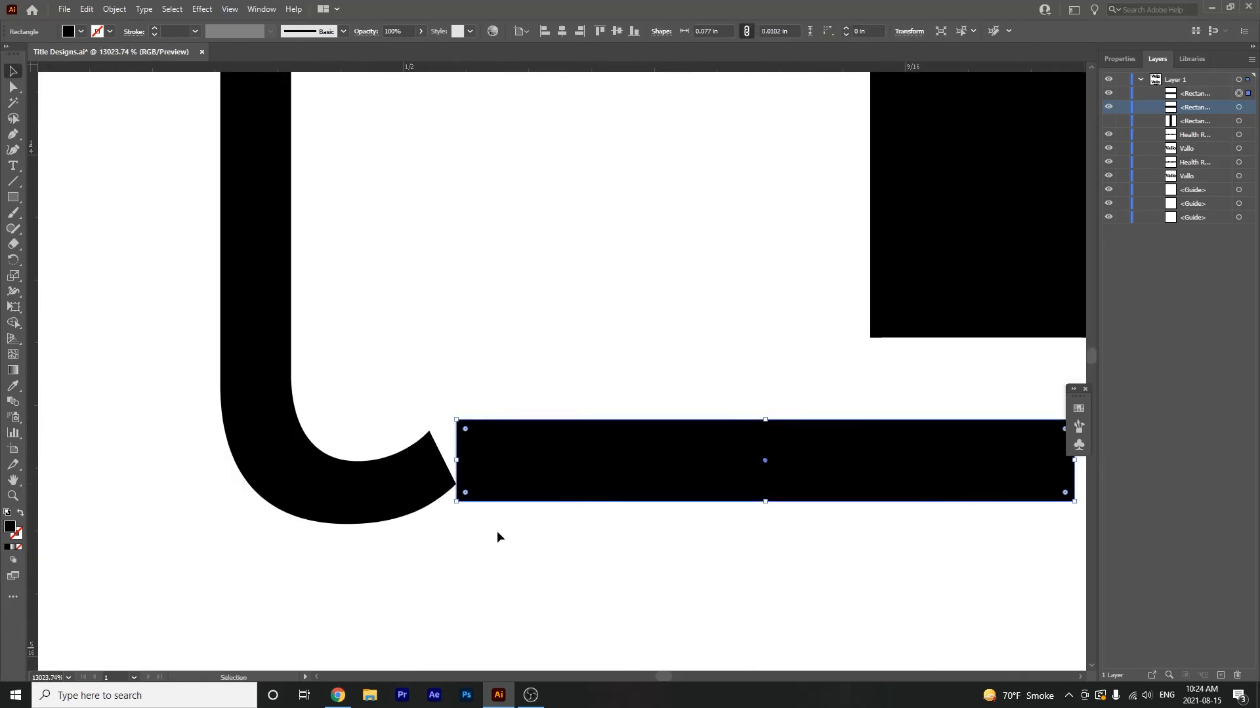
Step: Slide the thick bar along so its near edge meets the far end of the thin word-gap rectangle
{"action": "left_click", "coordinate": [607, 484], "text": "shift"}
{"action": "left_click_drag", "start_coordinate": [635, 484], "coordinate": [644, 177]}
{"action": "left_click_drag", "start_coordinate": [749, 230], "coordinate": [316, 496]}
{"action": "left_click_drag", "start_coordinate": [501, 466], "coordinate": [535, 458]}
{"action": "key", "text": "ctrl+z"}
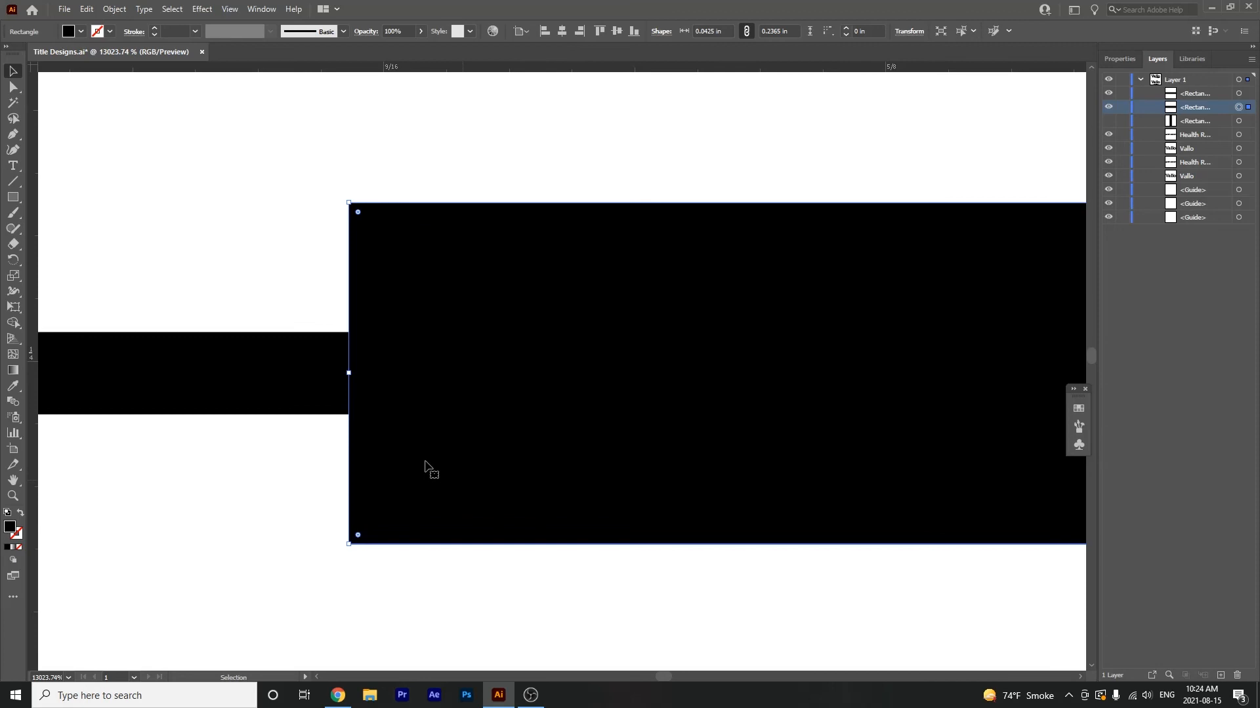
{"action": "left_click_drag", "start_coordinate": [404, 469], "coordinate": [606, 482]}
Step: Fill the thin word-gap rectangle with red to mark it as a measurement
{"action": "left_click", "coordinate": [408, 383]}
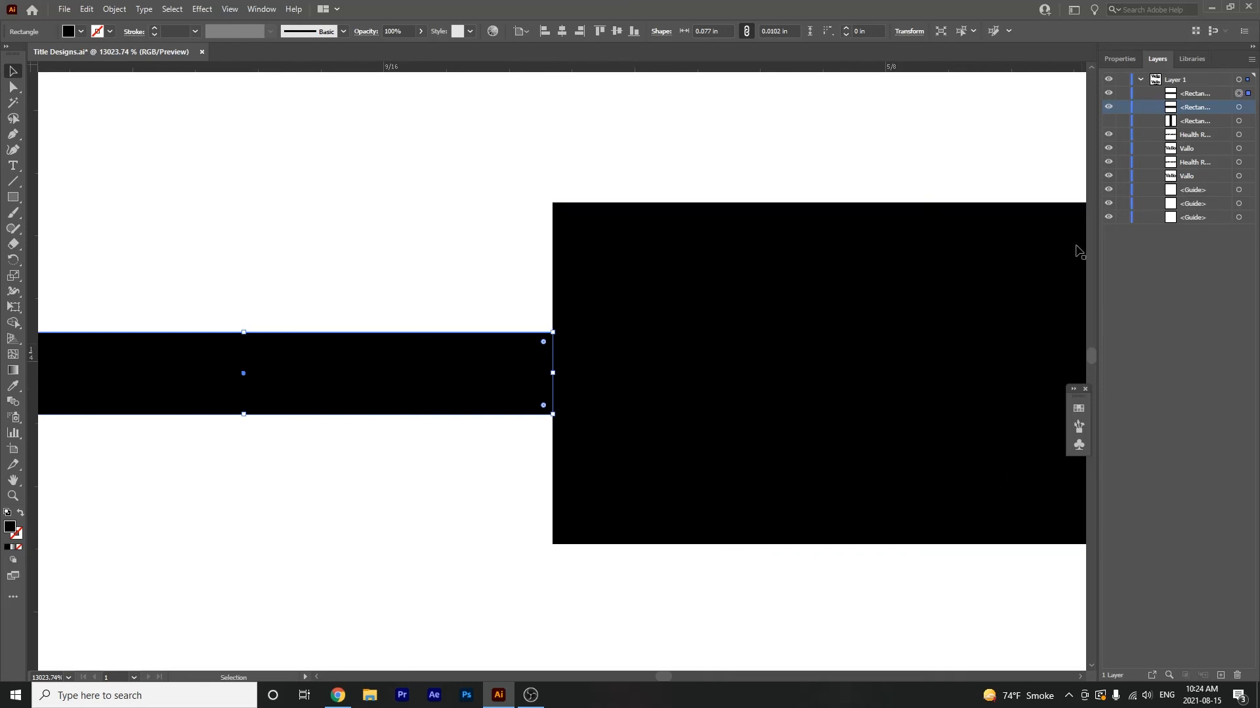
{"action": "left_click", "coordinate": [1126, 57]}
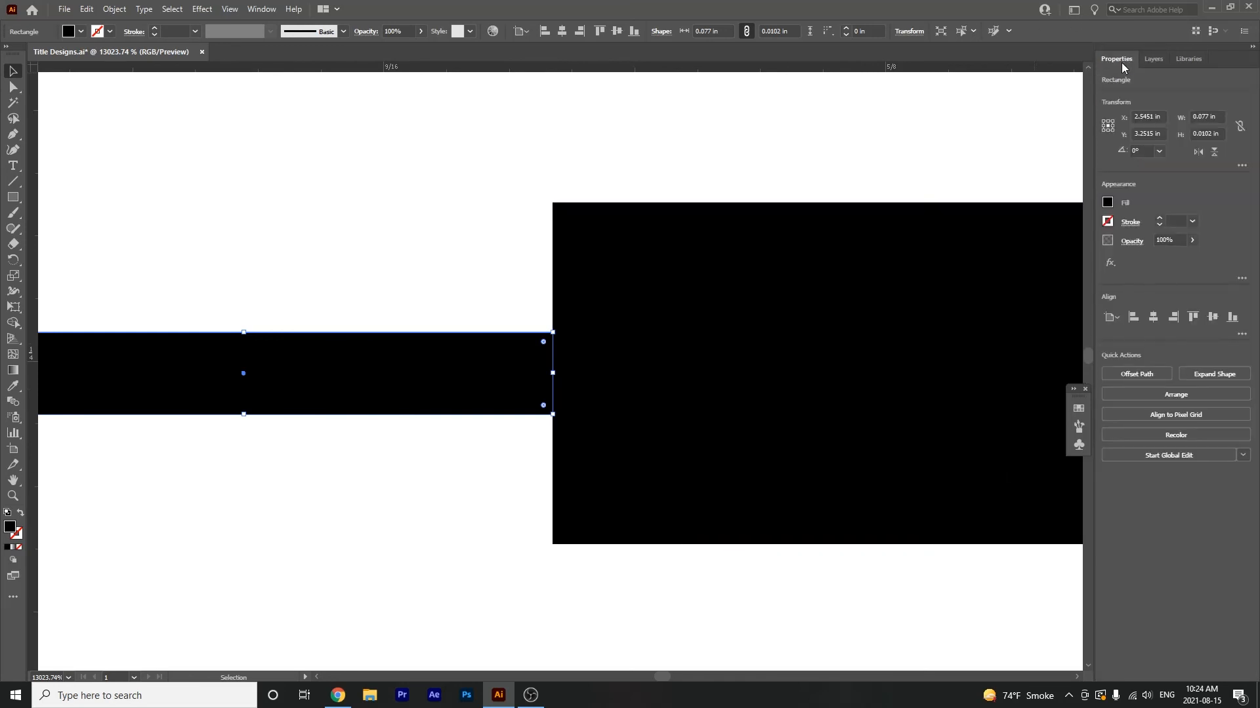
{"action": "left_click", "coordinate": [1111, 204]}
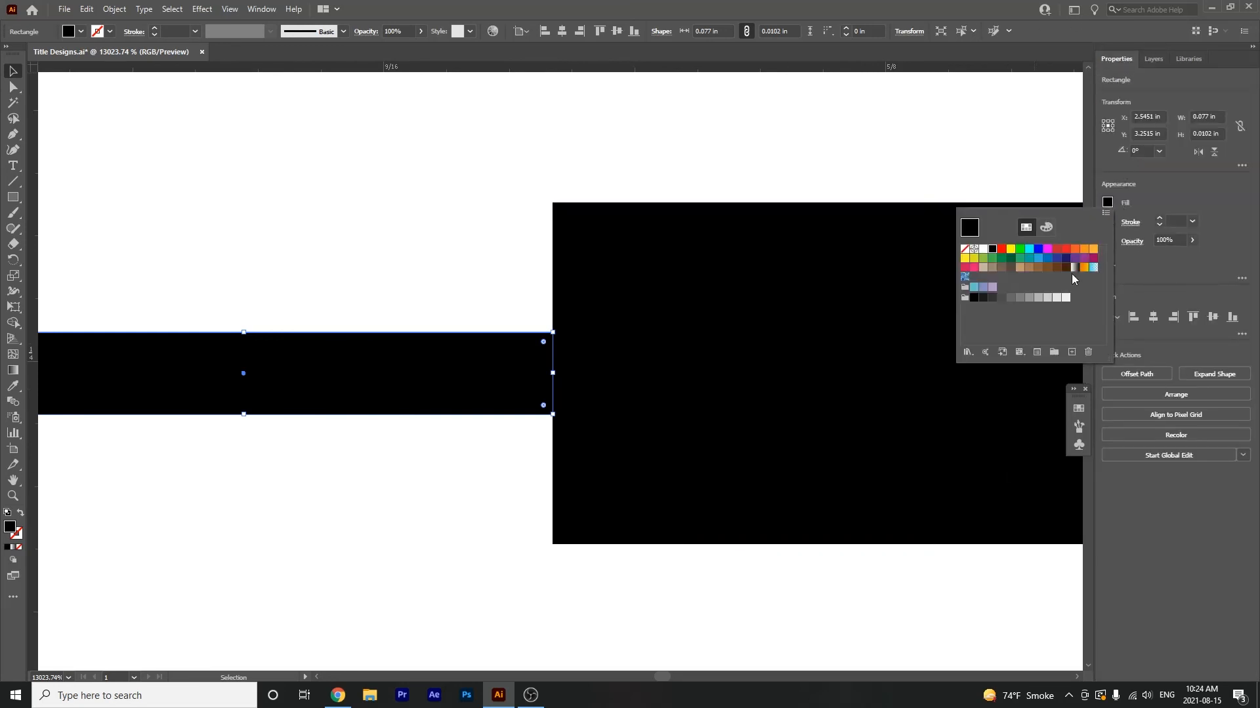
{"action": "left_click", "coordinate": [1002, 249]}
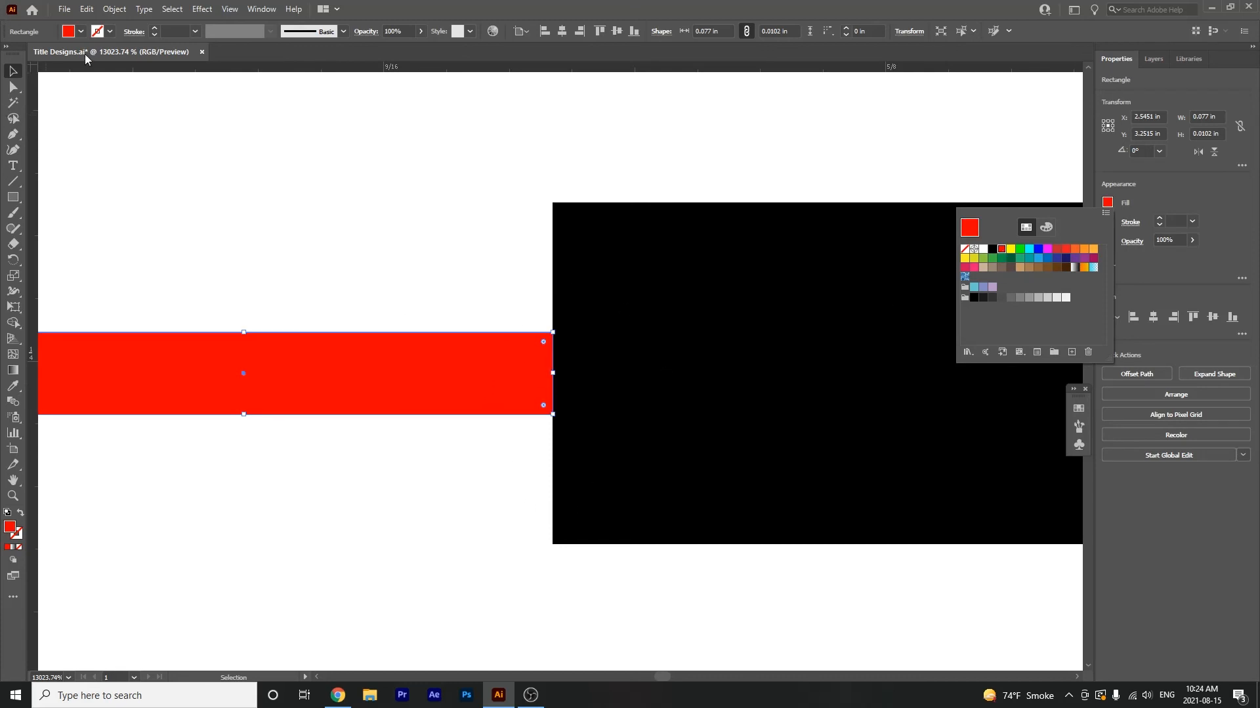
{"action": "key", "text": "Escape"}
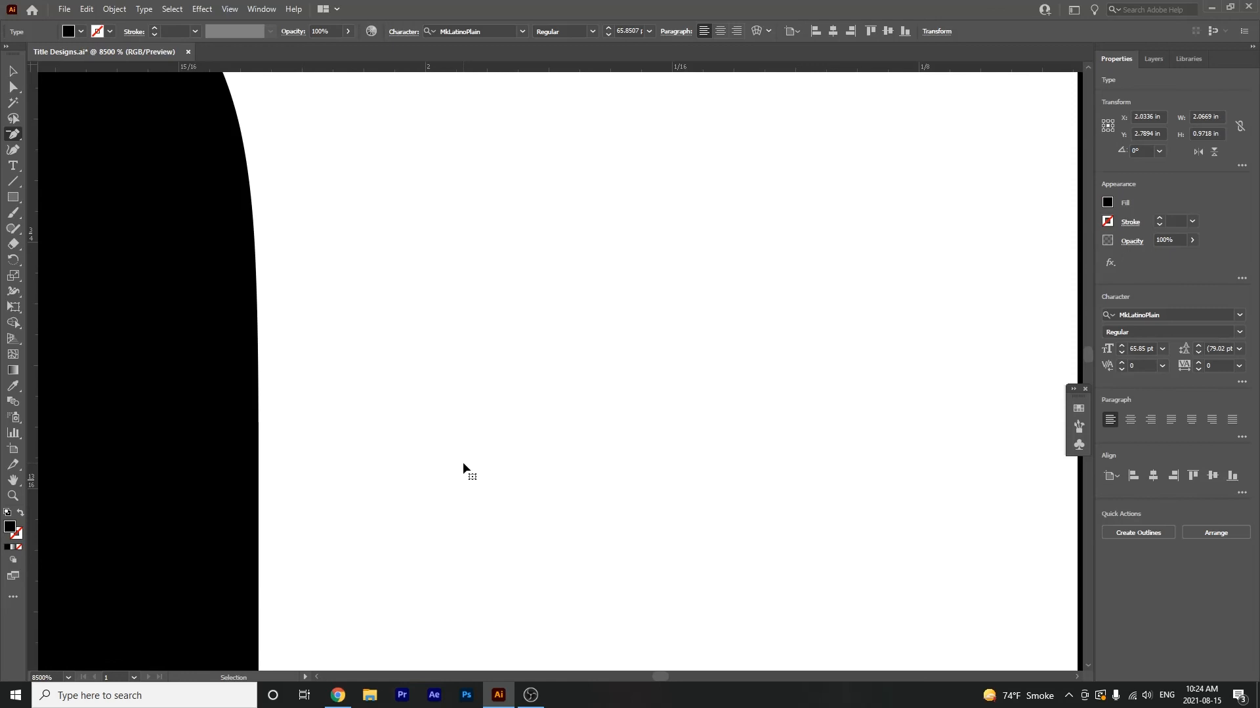
Step: Draw a rectangle about 0.013 by 0.110 in against the stem of the "R" in "Resort", spanning the letter's full height
{"action": "scroll", "coordinate": [462, 462], "scroll_direction": "down", "scroll_amount": 5}
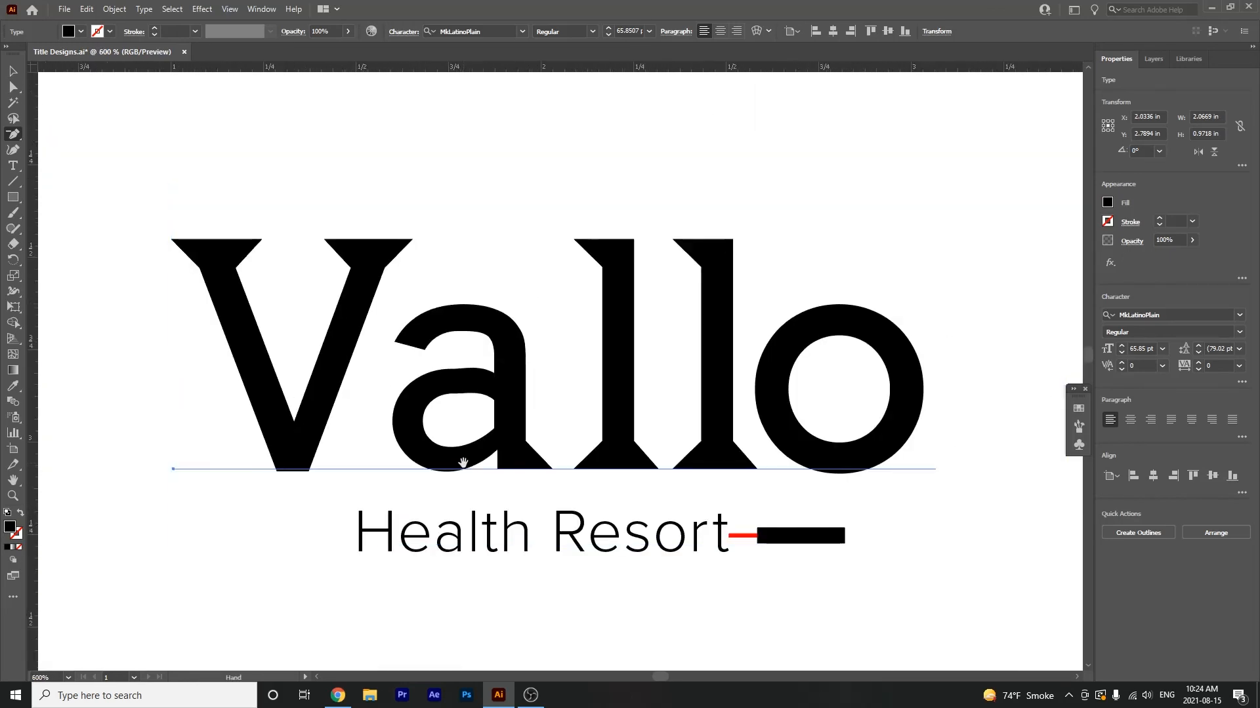
{"action": "left_click_drag", "start_coordinate": [590, 536], "coordinate": [561, 420]}
{"action": "key", "text": "v"}
{"action": "left_click", "coordinate": [711, 421]}
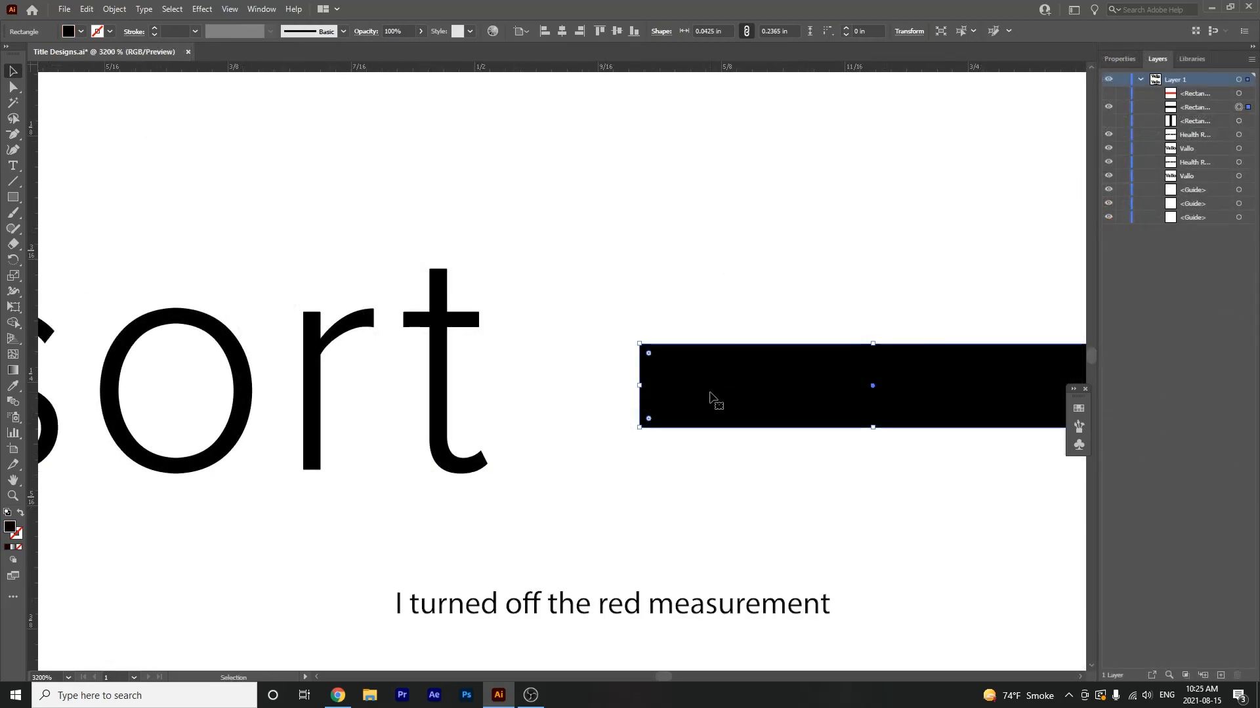
{"action": "key", "text": "space"}
{"action": "left_click_drag", "start_coordinate": [312, 515], "coordinate": [934, 523]}
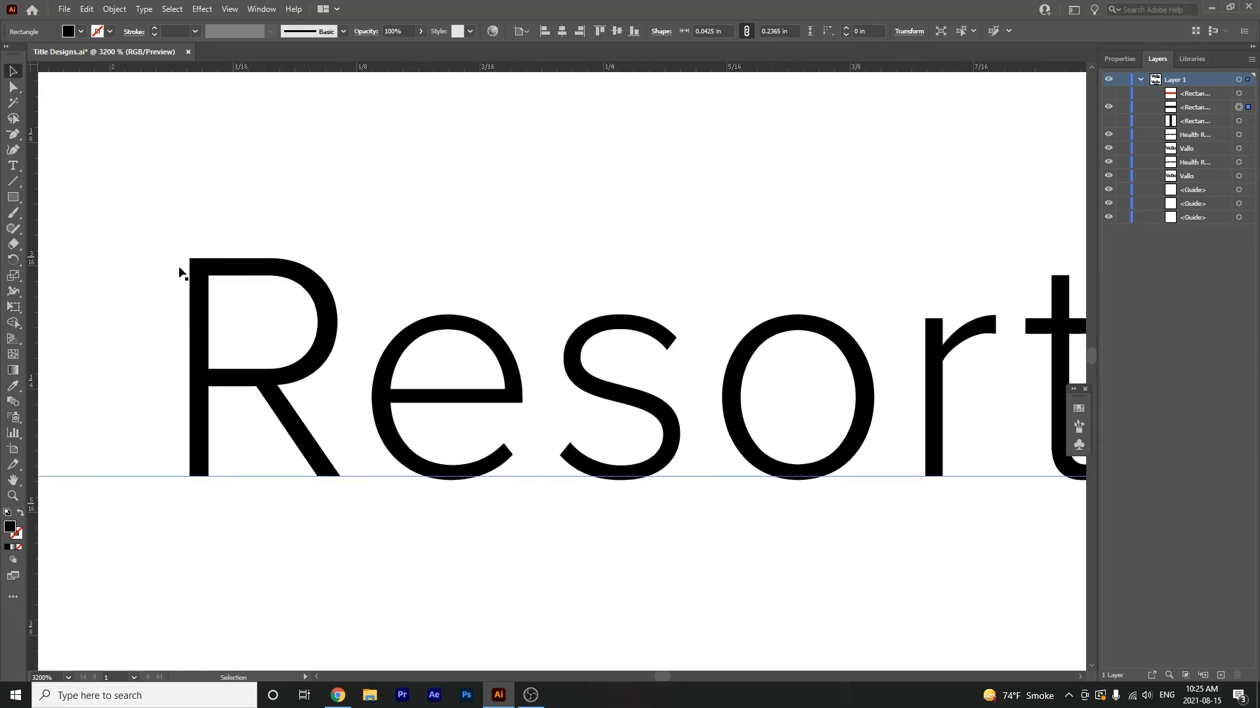
{"action": "left_click", "coordinate": [13, 197]}
{"action": "left_click_drag", "start_coordinate": [191, 259], "coordinate": [166, 480]}
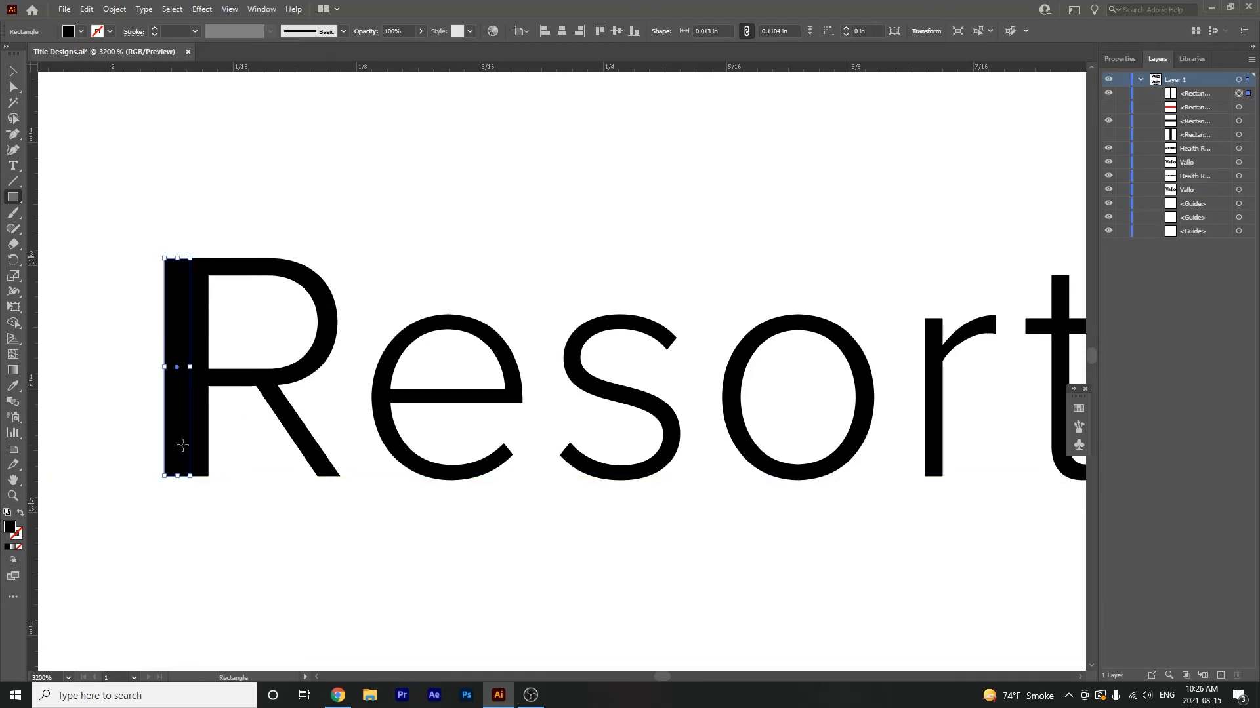
Step: Move the letter-height rectangle from the "R" to the blank space between the "t" of "Resort" and the thick bar
{"action": "key", "text": "ctrl+minus"}
{"action": "key", "text": "a"}
{"action": "key", "text": "space"}
{"action": "left_click_drag", "start_coordinate": [667, 492], "coordinate": [332, 511]}
{"action": "left_click_drag", "start_coordinate": [224, 457], "coordinate": [518, 352]}
{"action": "key", "text": "space"}
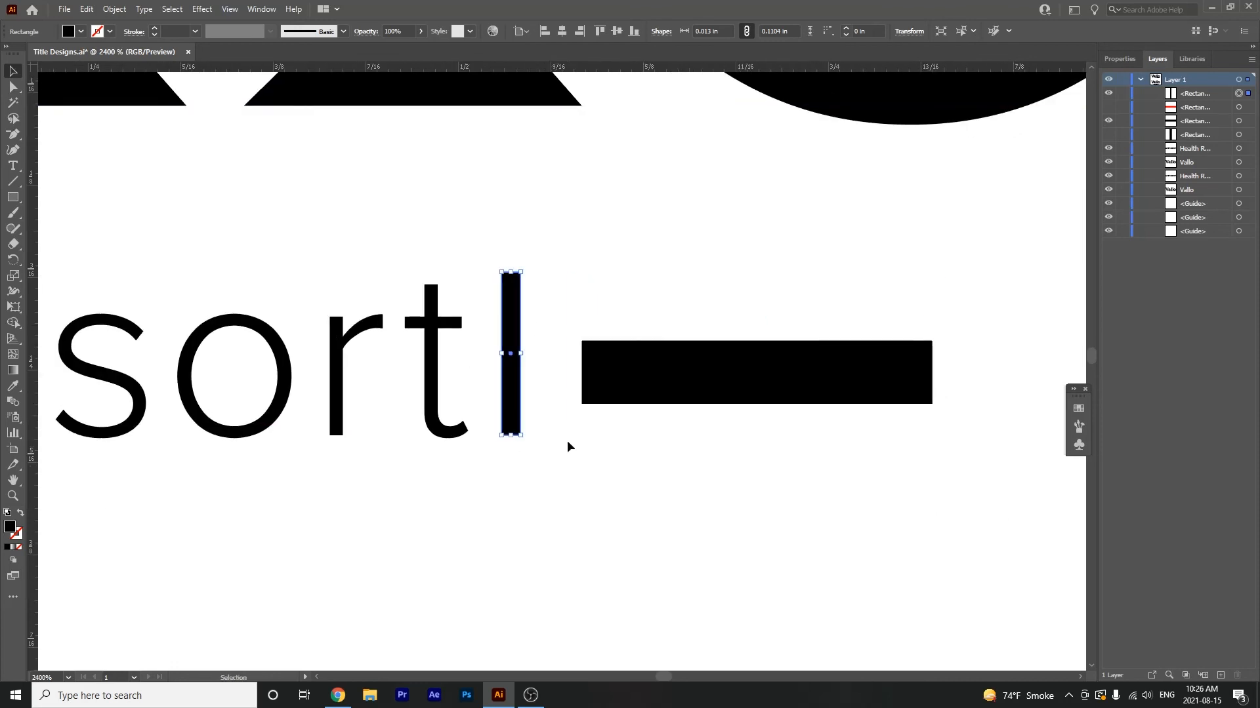
Step: Raise the thick bar so its centre lines up vertically with the centre of the letter-height rectangle
{"action": "key", "text": "ctrl+space"}
{"action": "left_click_drag", "start_coordinate": [583, 402], "coordinate": [612, 421]}
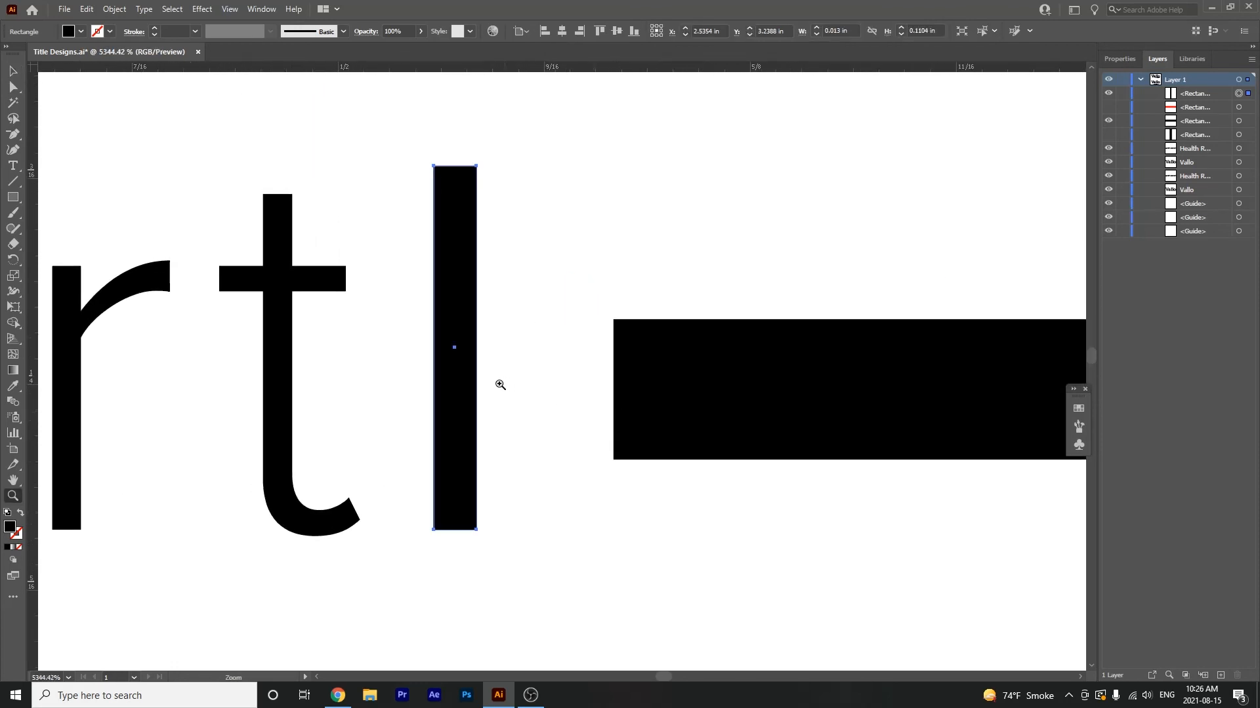
{"action": "left_click", "coordinate": [651, 387], "text": "shift"}
{"action": "left_click_drag", "start_coordinate": [649, 386], "coordinate": [653, 344]}
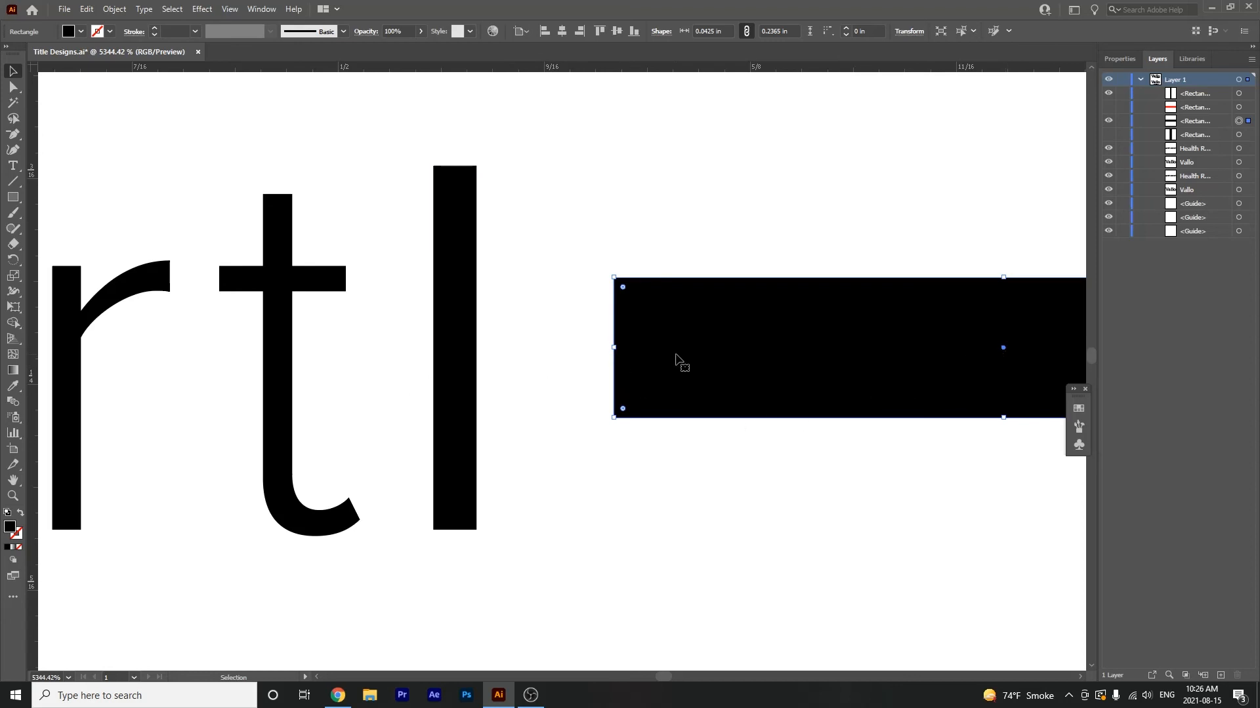
Step: Select the letter-height measuring rectangle after "Resort" and hide it
{"action": "key", "text": "ctrl+minus"}
{"action": "key", "text": "ctrl+minus"}
{"action": "key", "text": "ctrl+minus"}
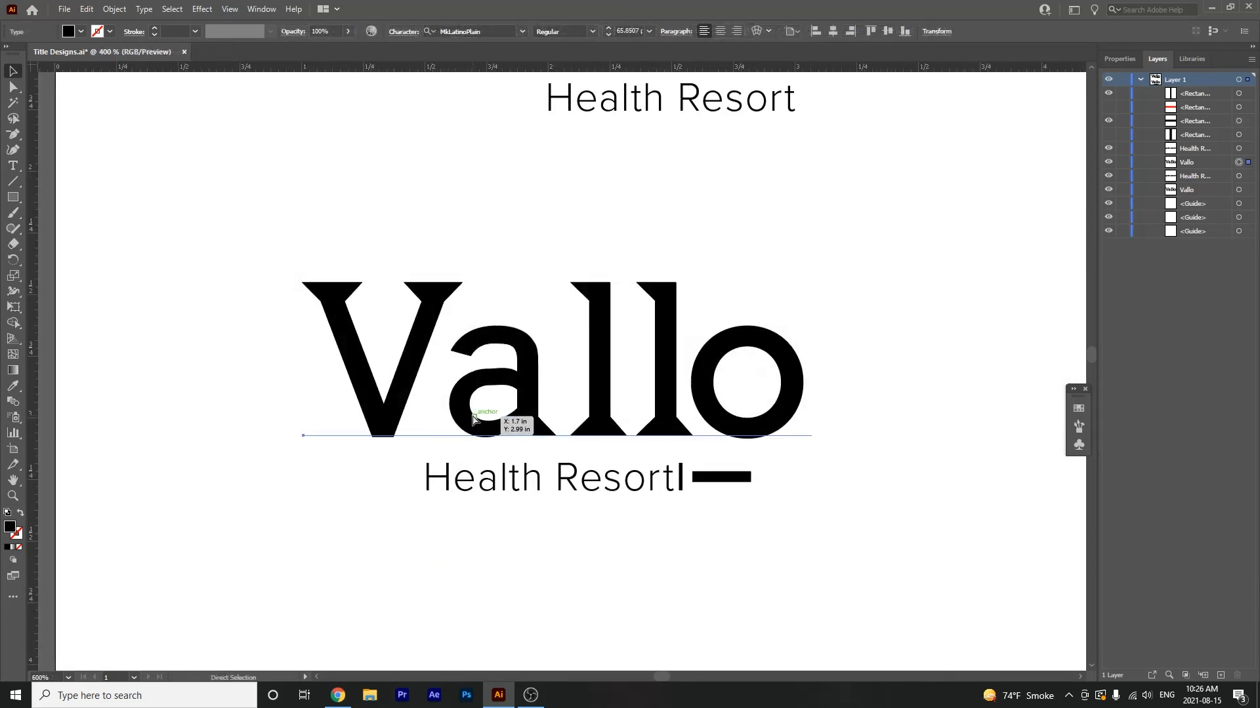
{"action": "key", "text": "space"}
{"action": "left_click_drag", "start_coordinate": [582, 504], "coordinate": [537, 467]}
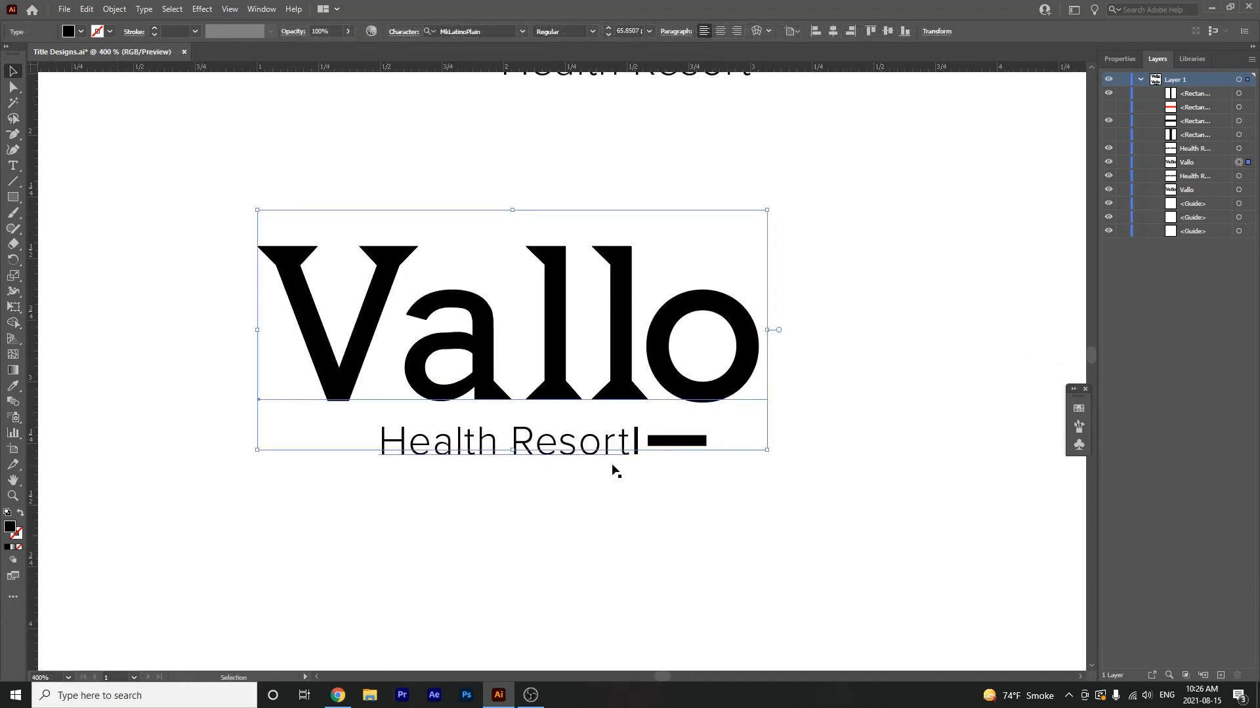
{"action": "left_click", "coordinate": [636, 441]}
{"action": "left_click", "coordinate": [1108, 98]}
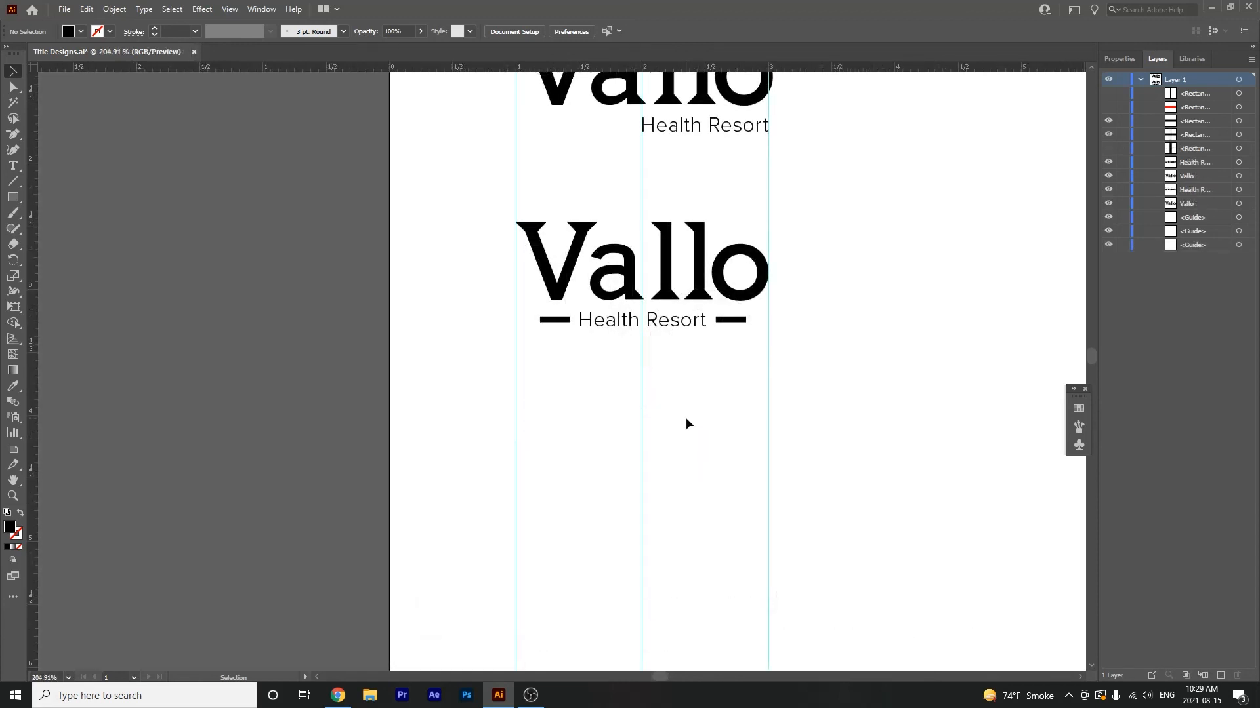
Step: Hide the guides and copy the upper "Vallo Health Resort" title, the one without side bars
{"action": "key", "text": "ctrl+semicolon"}
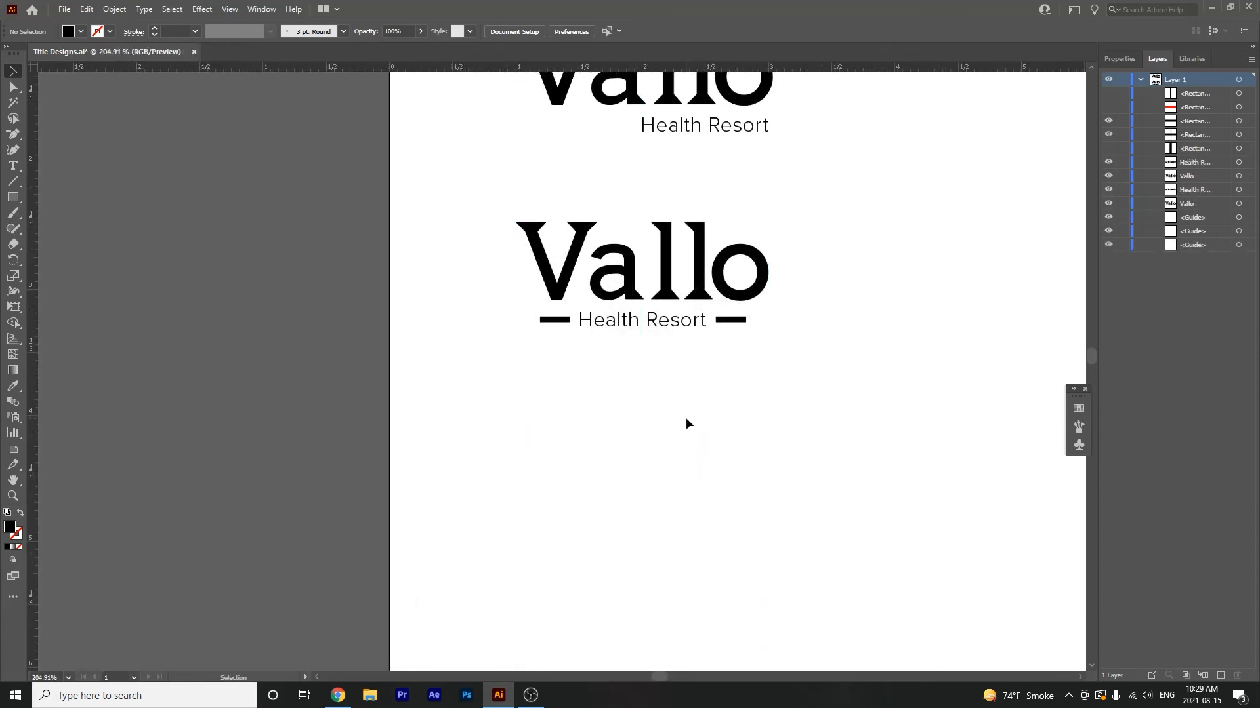
{"action": "left_click_drag", "start_coordinate": [809, 311], "coordinate": [823, 471]}
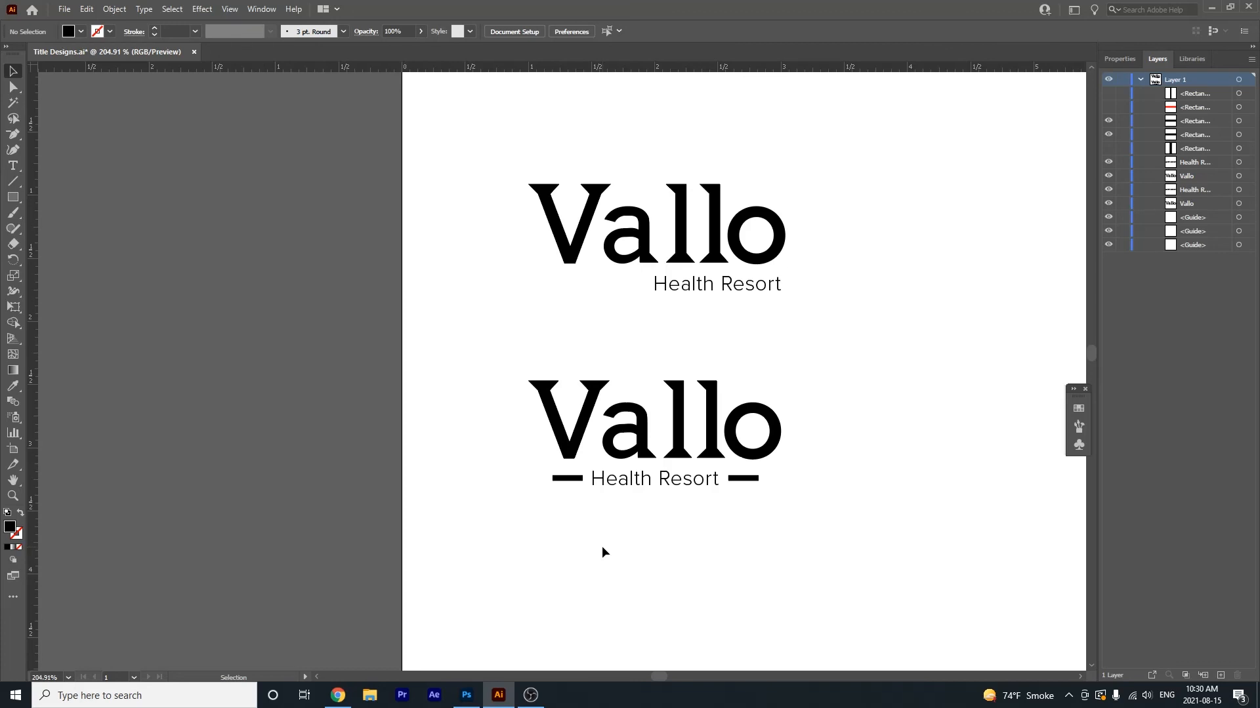
{"action": "mouse_move", "coordinate": [820, 309]}
{"action": "left_mouse_down"}
{"action": "mouse_move", "coordinate": [436, 159]}
{"action": "mouse_move", "coordinate": [456, 143]}
{"action": "left_mouse_up"}
{"action": "key", "text": "ctrl+c"}
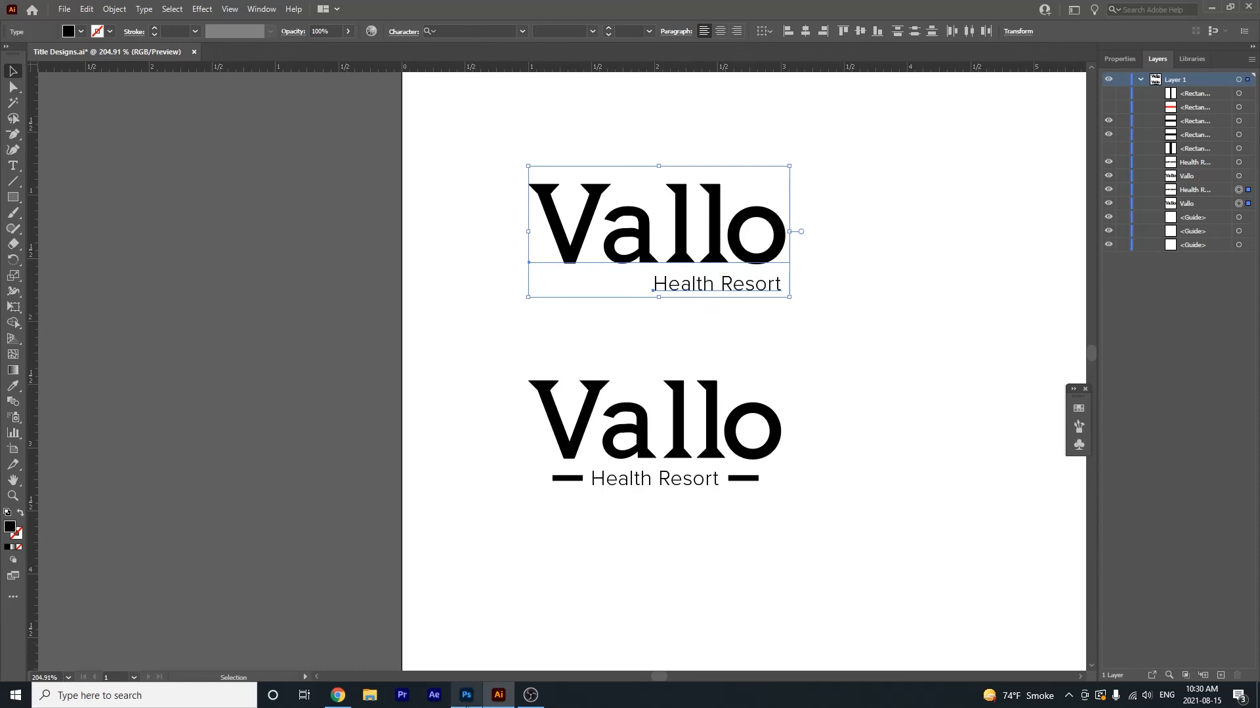
Step: Switch to Photoshop and paste the copied title into the Titles document as a Smart Object
{"action": "left_click", "coordinate": [466, 696]}
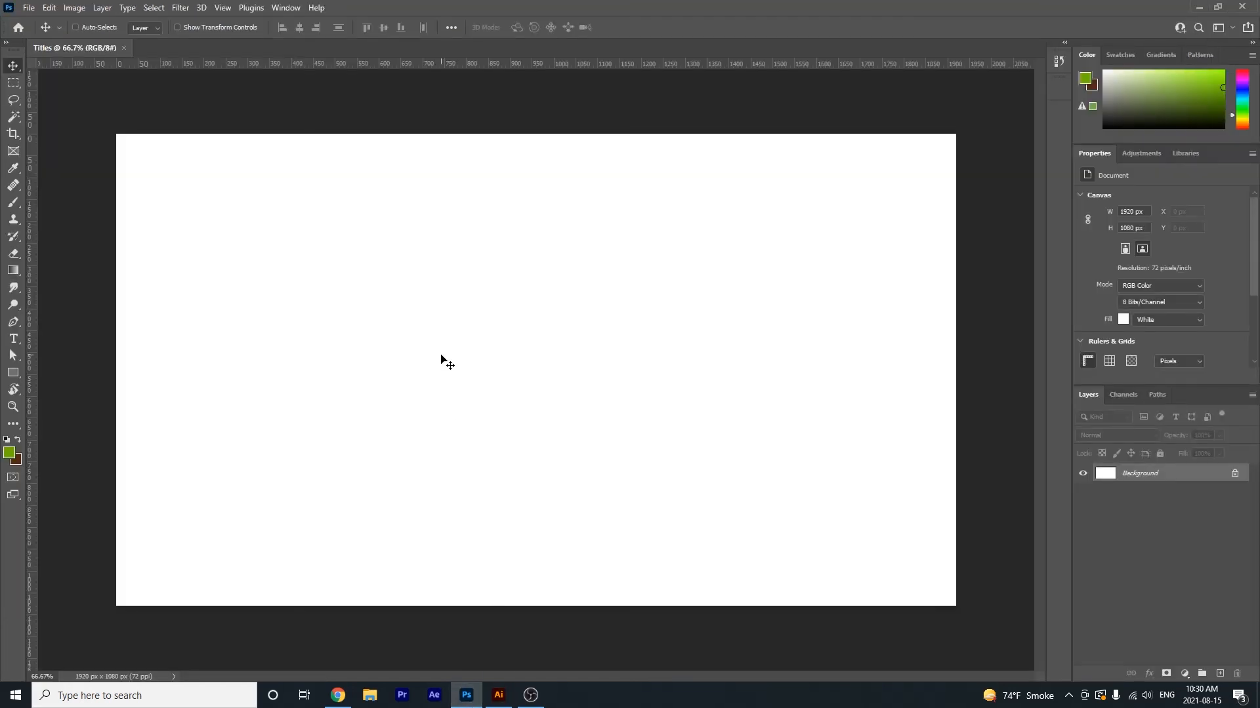
{"action": "key", "text": "ctrl+v"}
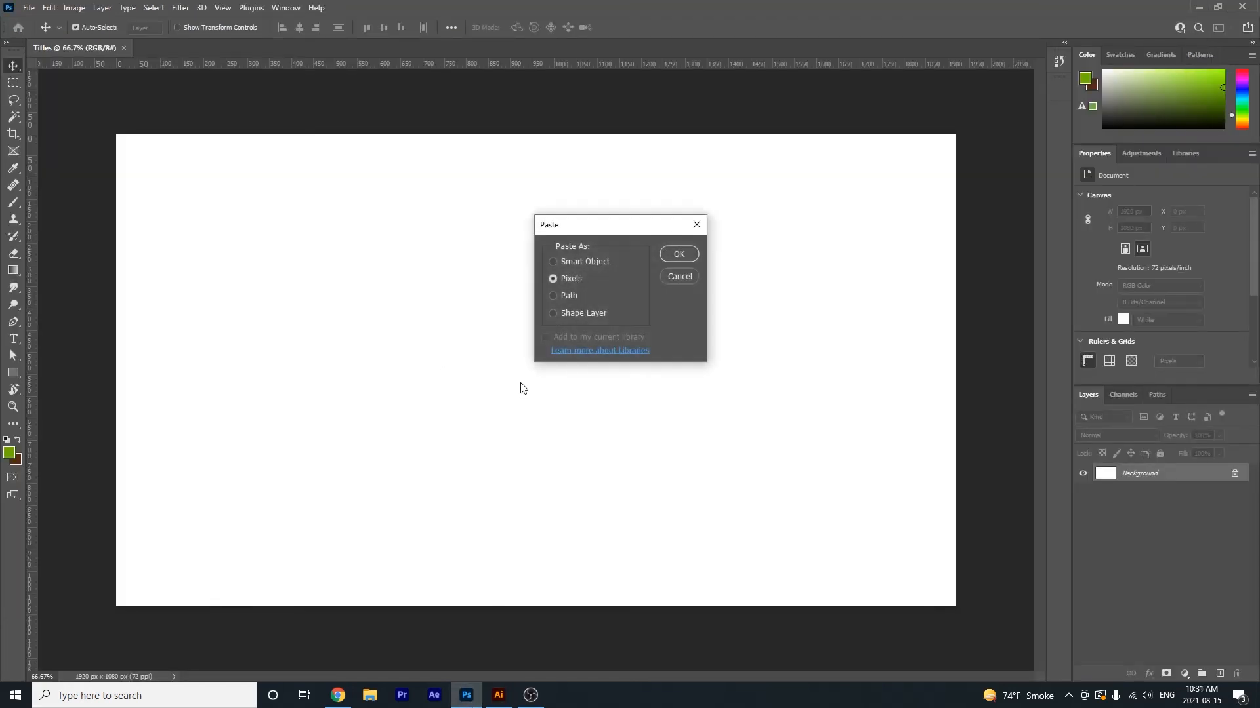
{"action": "left_click", "coordinate": [596, 262]}
{"action": "left_click", "coordinate": [679, 254]}
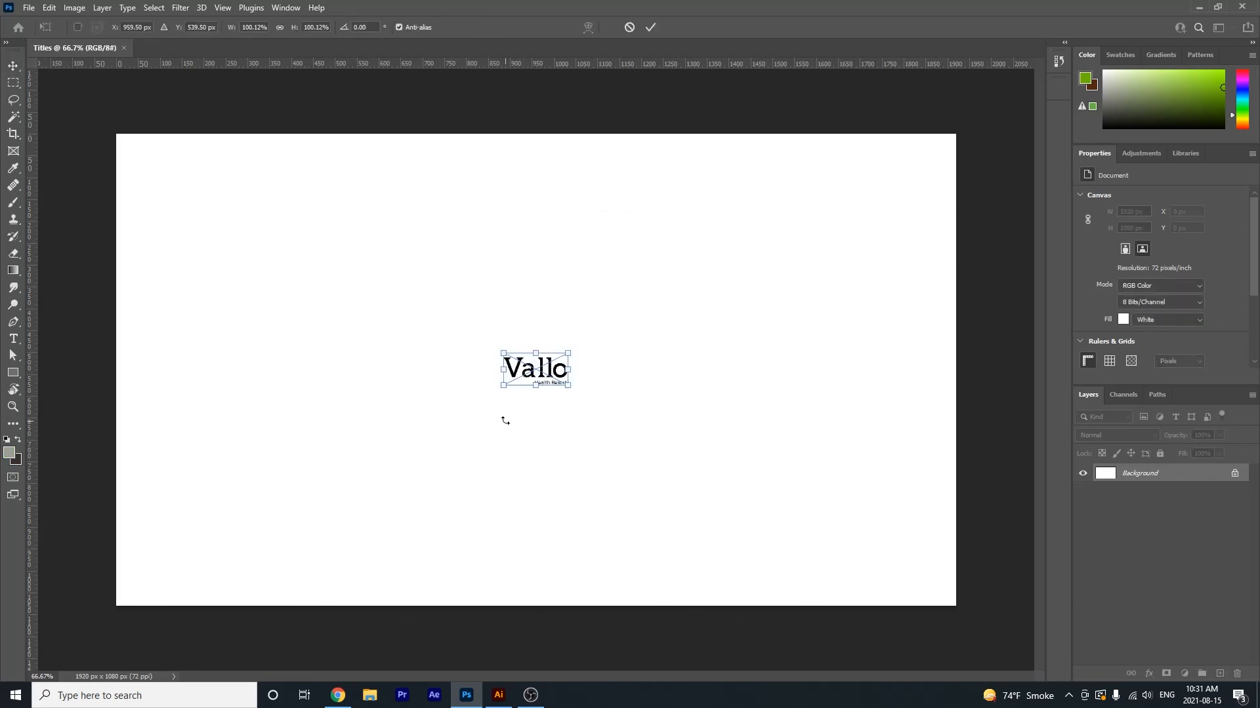
Step: Scale the pasted title up to about 778% around the canvas middle and commit the placement
{"action": "left_click_drag", "start_coordinate": [571, 386], "coordinate": [959, 695]}
{"action": "left_click_drag", "start_coordinate": [790, 522], "coordinate": [580, 388]}
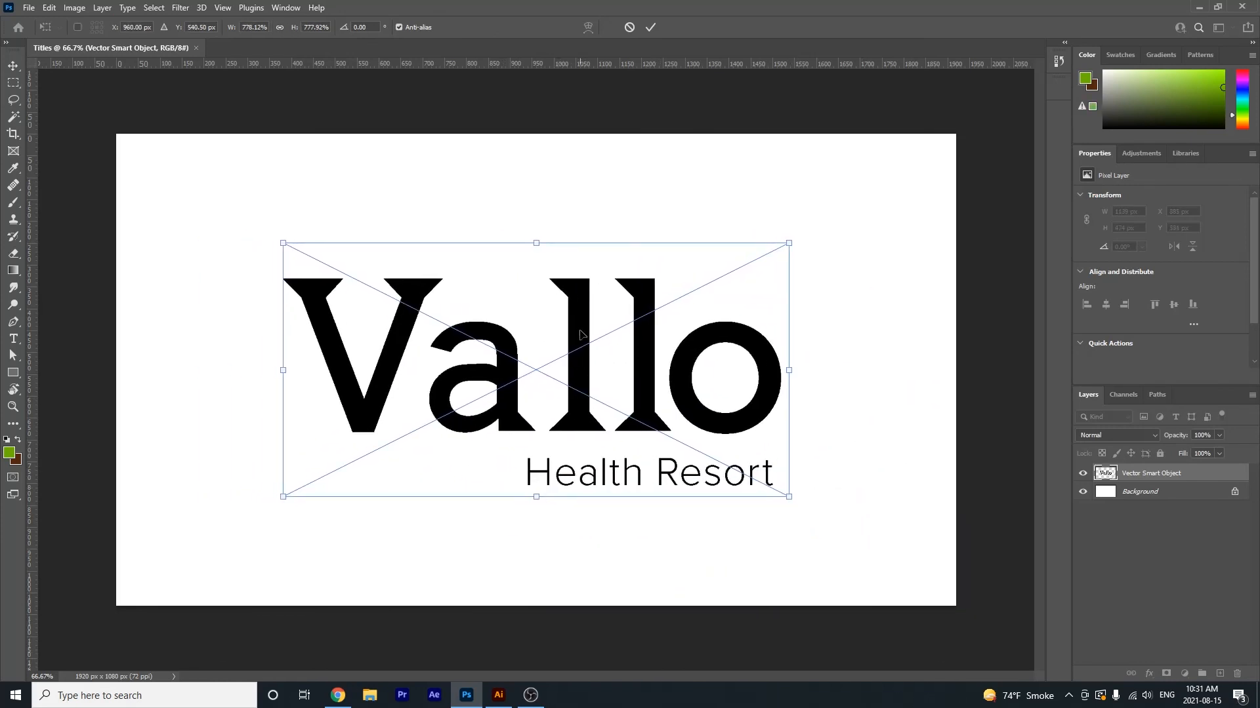
{"action": "left_click", "coordinate": [650, 27]}
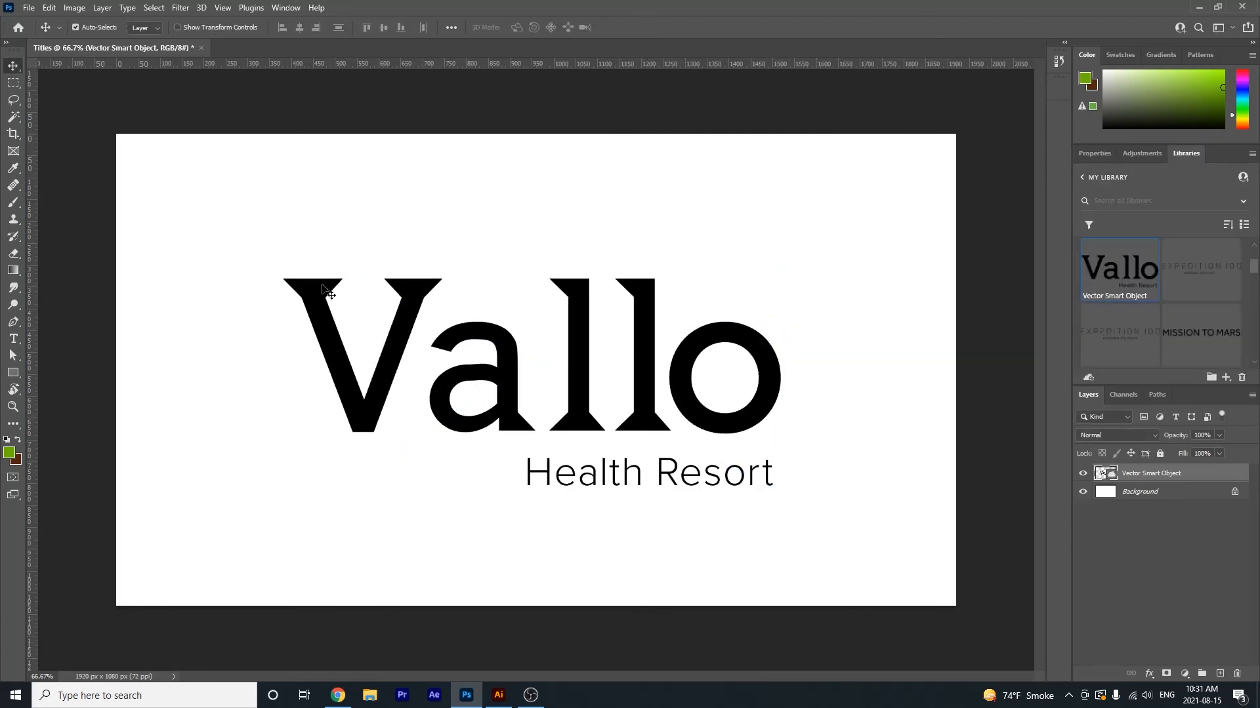
Step: Select the whole canvas, centre the title on it horizontally and vertically, and remove the selection
{"action": "left_click", "coordinate": [13, 83]}
{"action": "key", "text": "shift+a"}
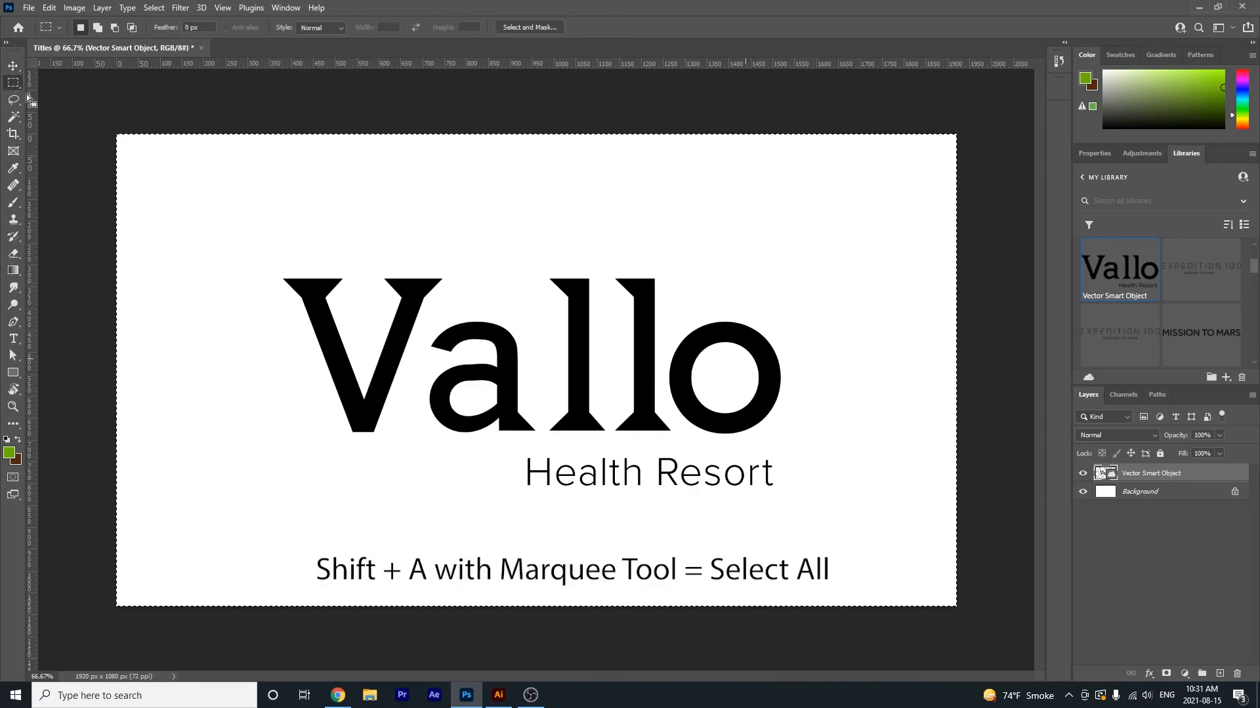
{"action": "left_click", "coordinate": [13, 66]}
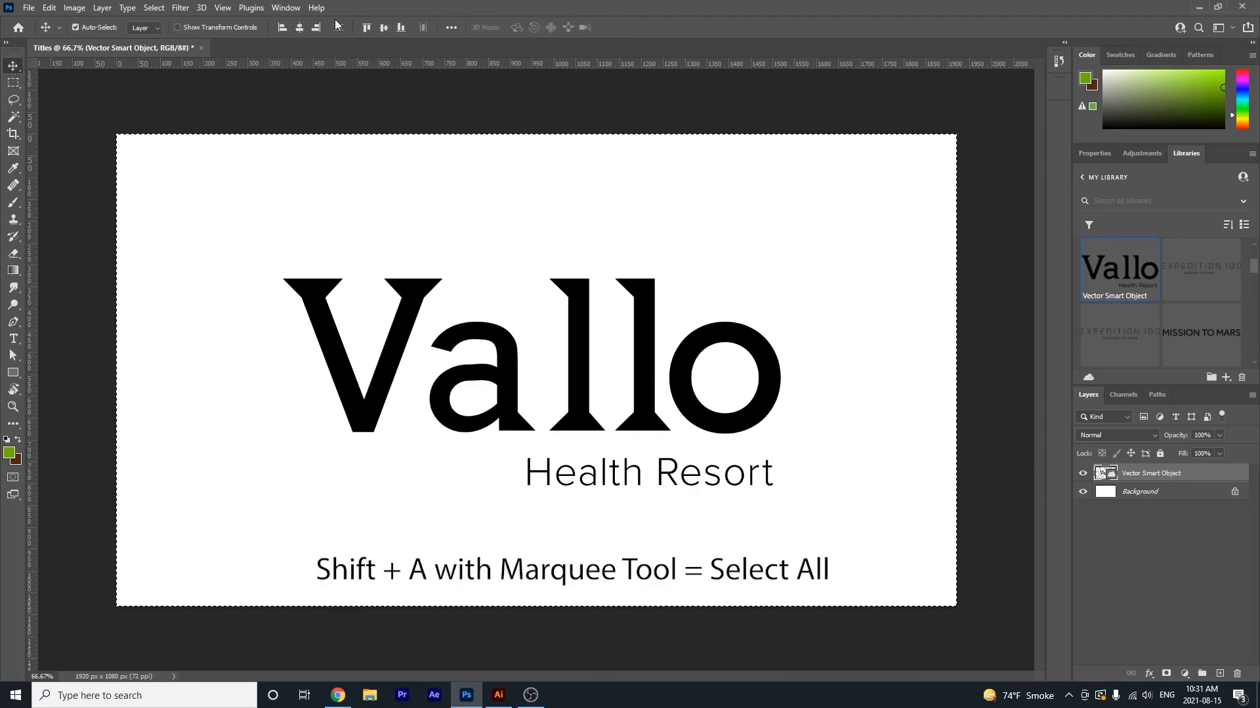
{"action": "left_click", "coordinate": [300, 24]}
{"action": "left_click", "coordinate": [384, 27]}
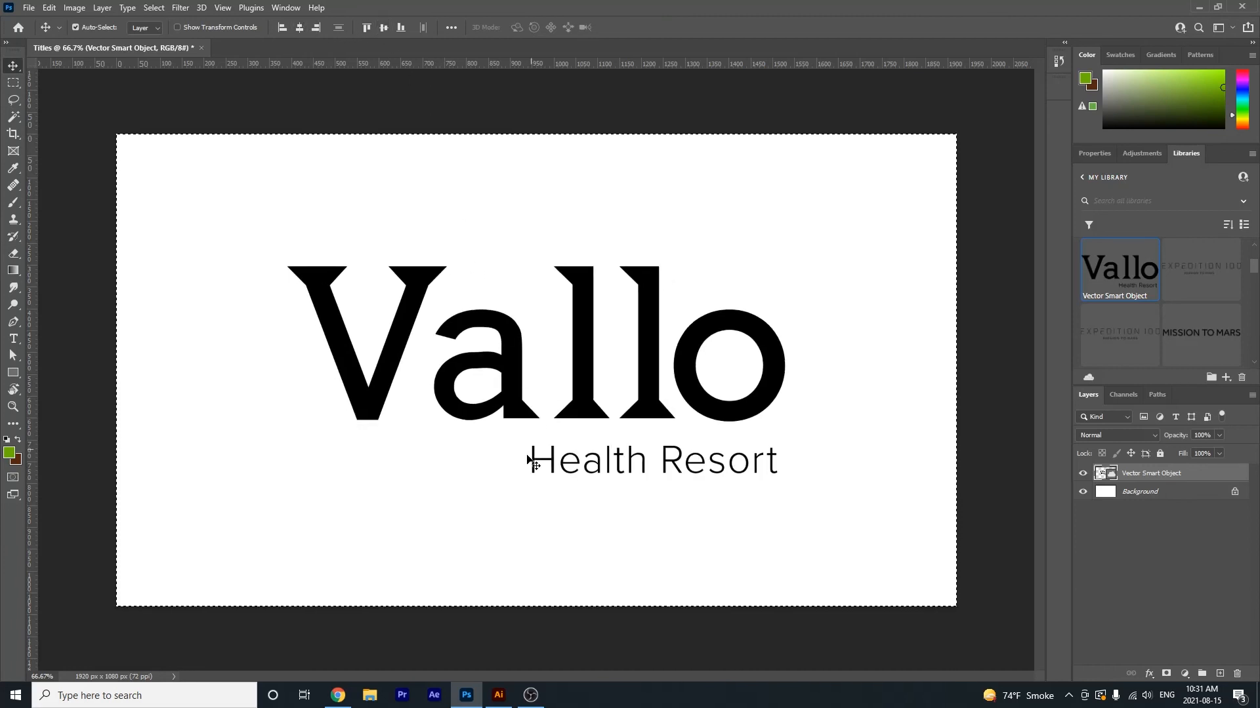
{"action": "key", "text": "ctrl+d"}
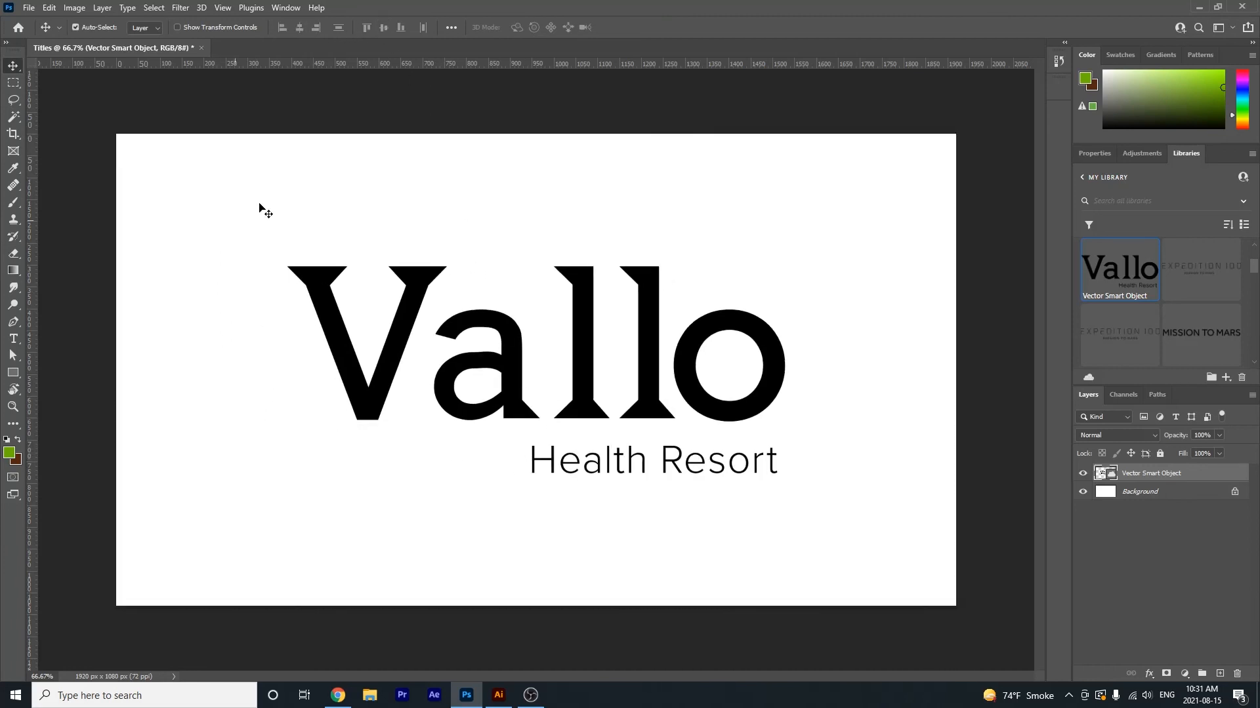
Step: Add horizontal guides at the top of "Vallo" and the bottom of "Health Resort", and hide the title layer
{"action": "left_click_drag", "start_coordinate": [324, 62], "coordinate": [347, 269]}
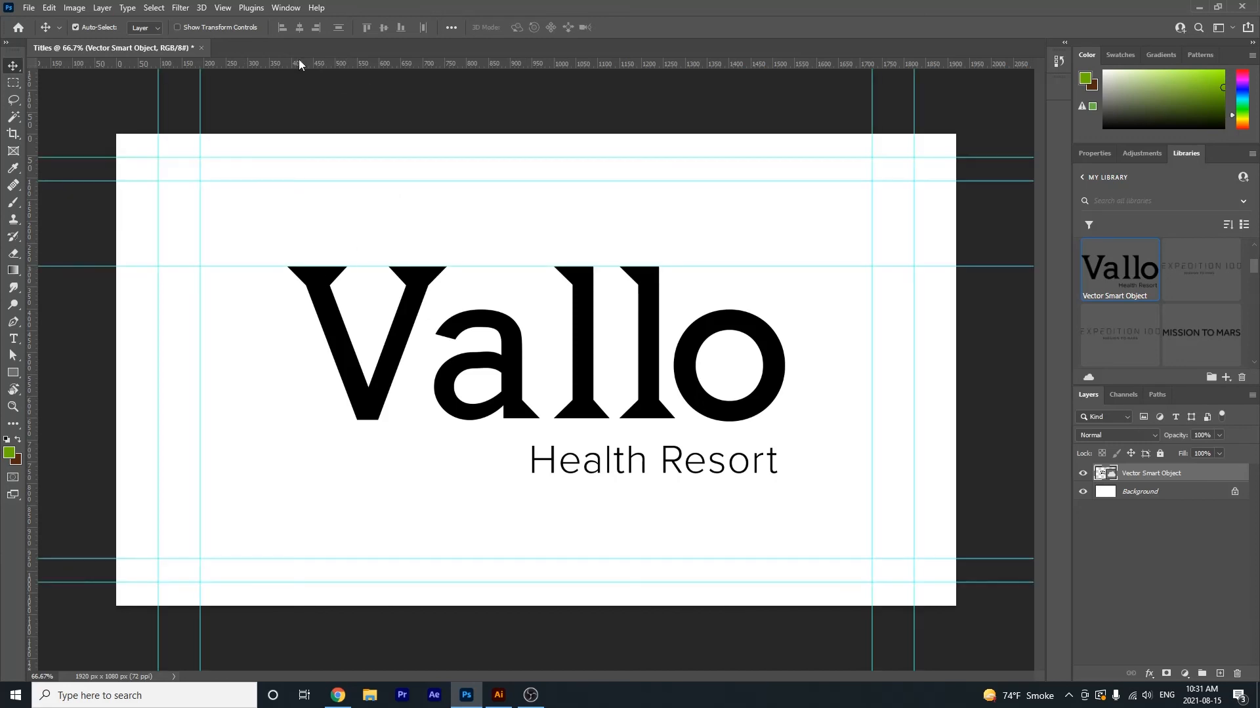
{"action": "left_click_drag", "start_coordinate": [376, 330], "coordinate": [407, 473]}
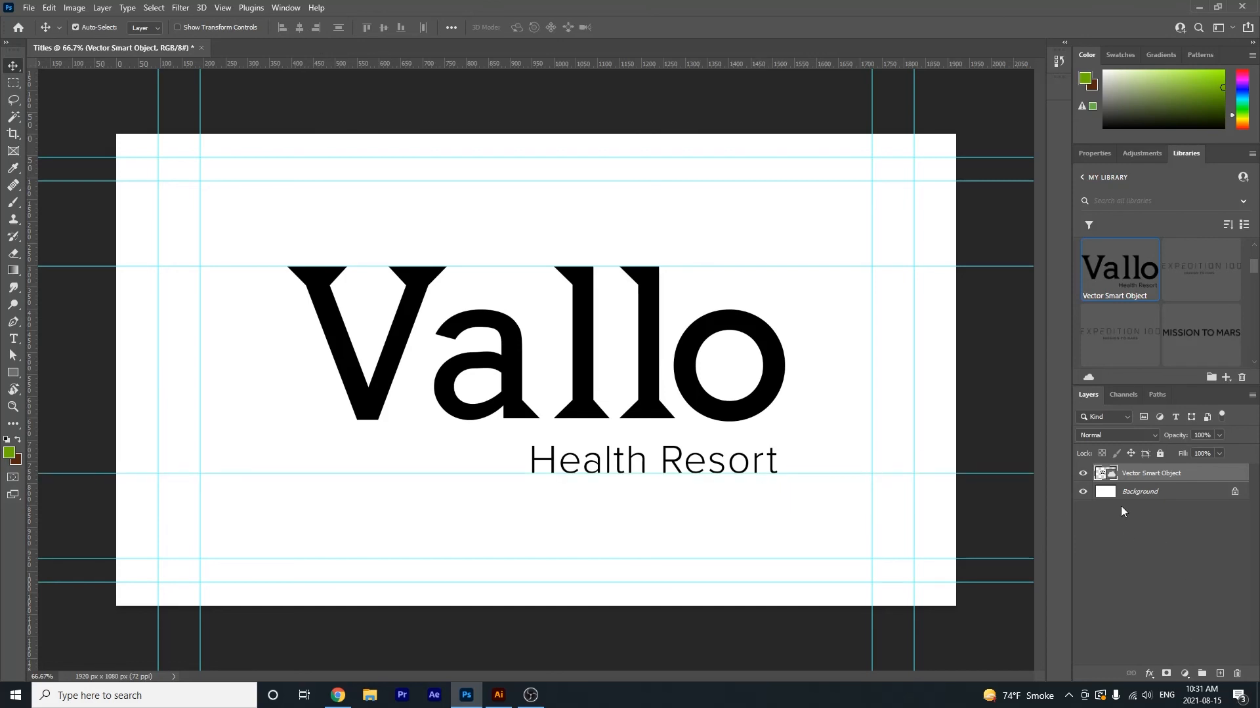
{"action": "left_click", "coordinate": [1083, 474]}
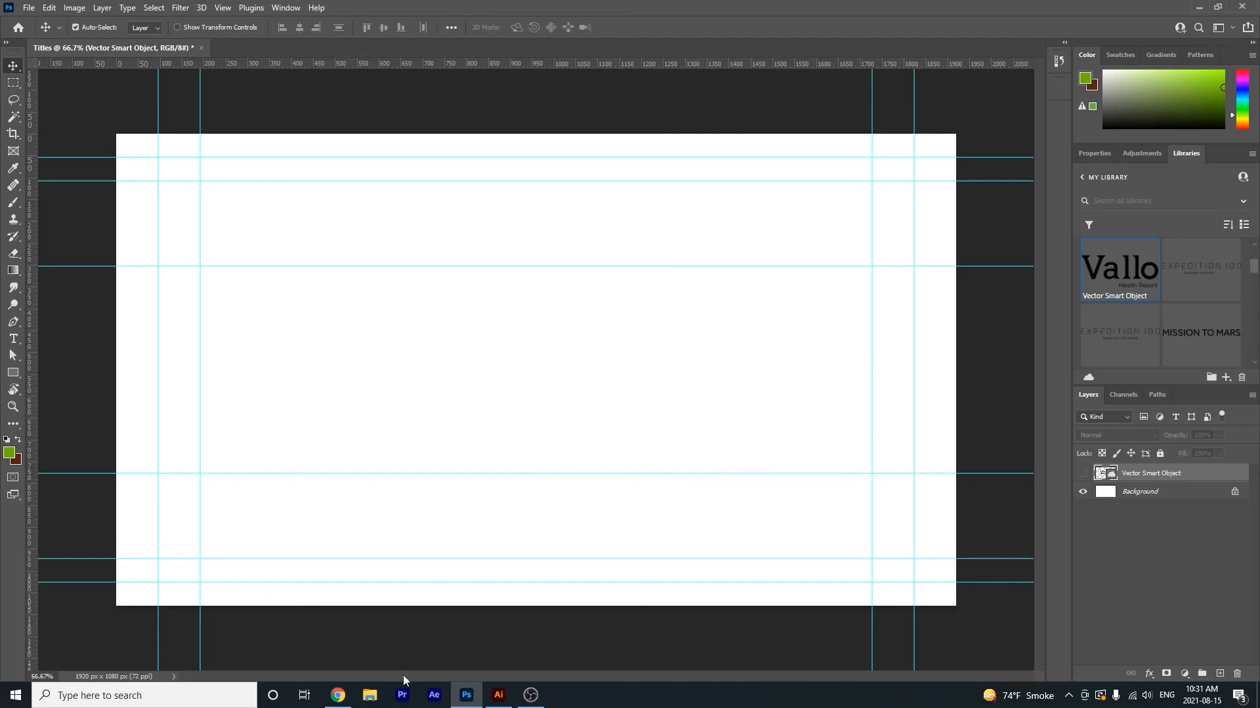
Step: Copy the "Vallo Health Resort" title with side bars from Illustrator and paste it into Photoshop's Titles document as a Smart Object
{"action": "left_click", "coordinate": [500, 699]}
{"action": "mouse_move", "coordinate": [811, 525]}
{"action": "left_mouse_down"}
{"action": "mouse_move", "coordinate": [509, 387]}
{"action": "mouse_move", "coordinate": [509, 371]}
{"action": "left_mouse_up"}
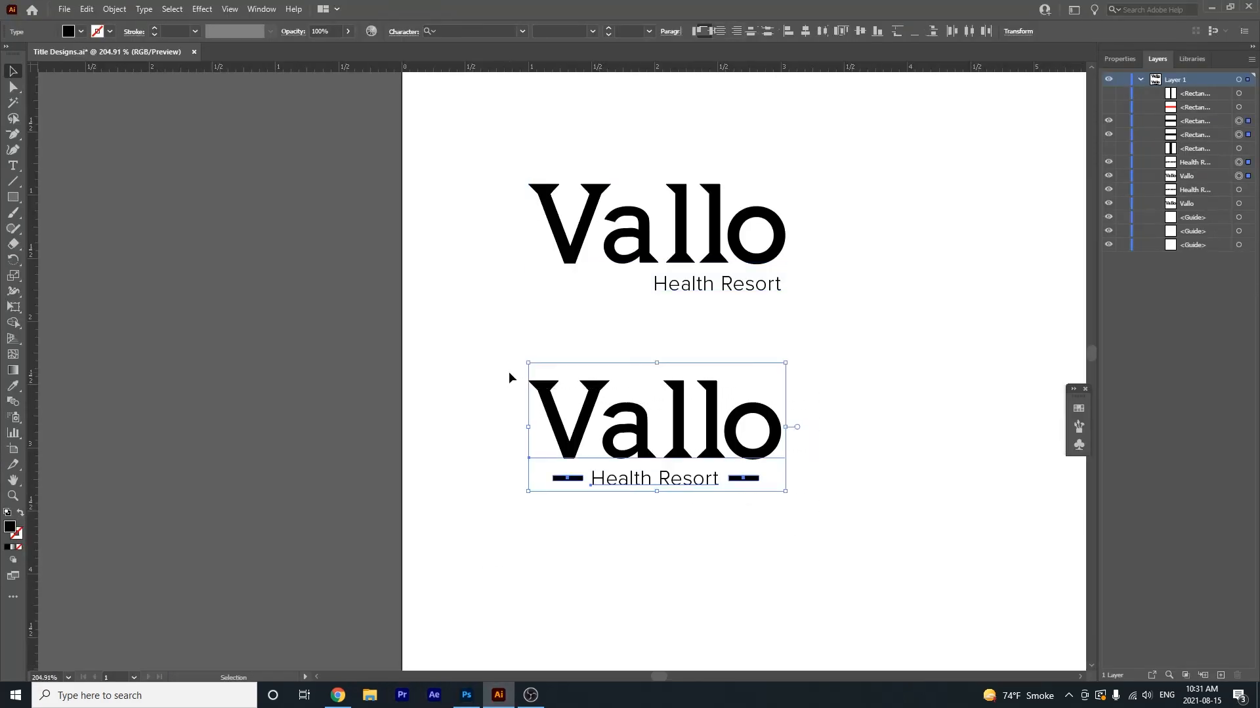
{"action": "left_click", "coordinate": [466, 696]}
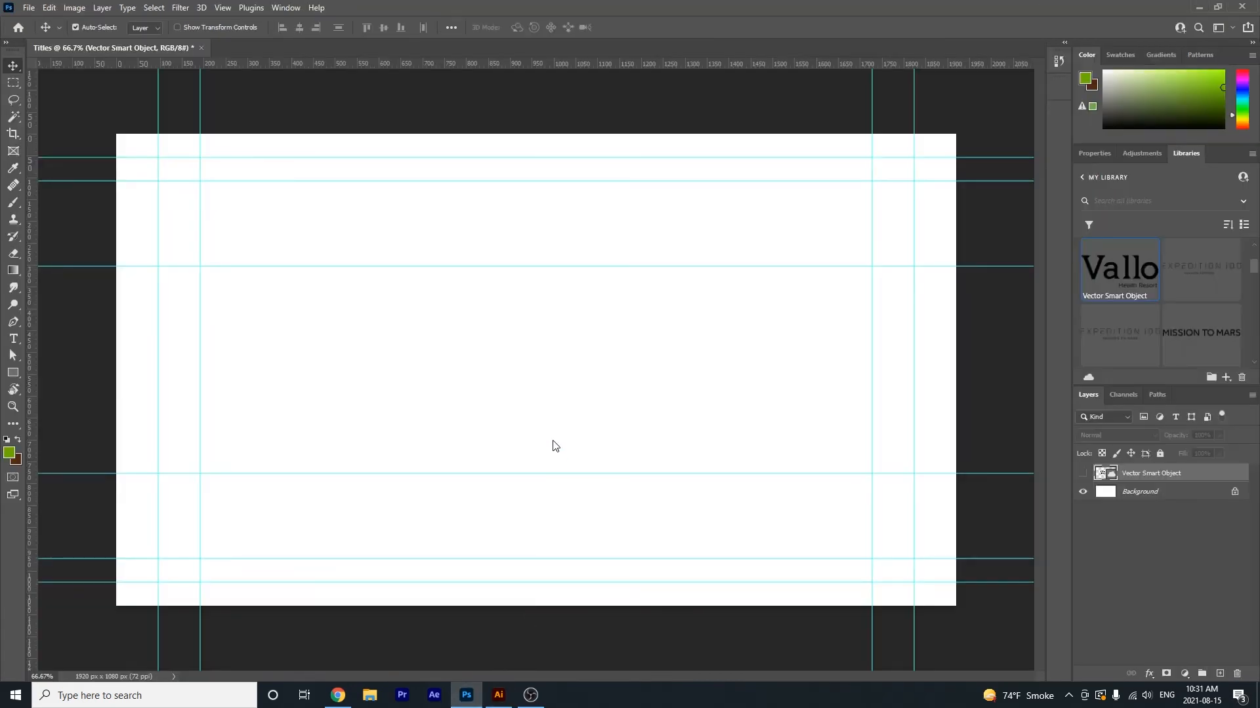
{"action": "key", "text": "ctrl+v"}
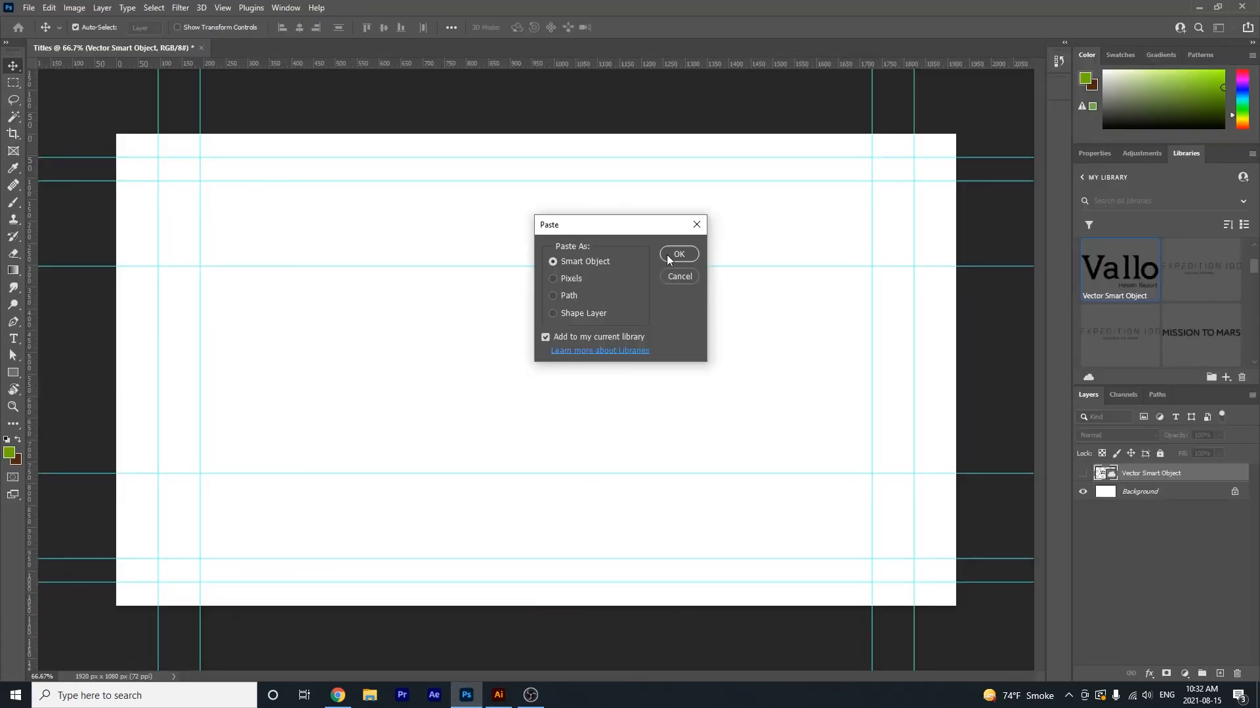
{"action": "left_click", "coordinate": [678, 254]}
Step: Scale the pasted title up to about 767% so it fits between the two inner horizontal guides, and commit the placement
{"action": "left_click_drag", "start_coordinate": [565, 386], "coordinate": [725, 505]}
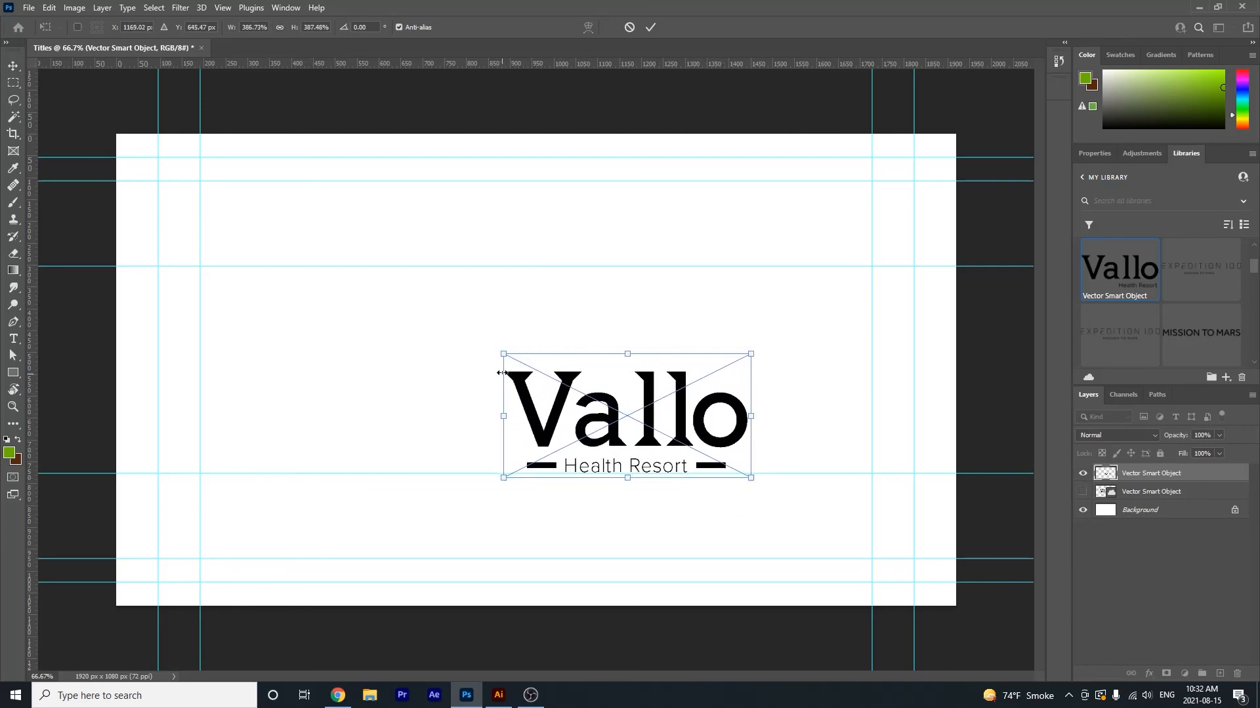
{"action": "left_click_drag", "start_coordinate": [500, 358], "coordinate": [232, 288]}
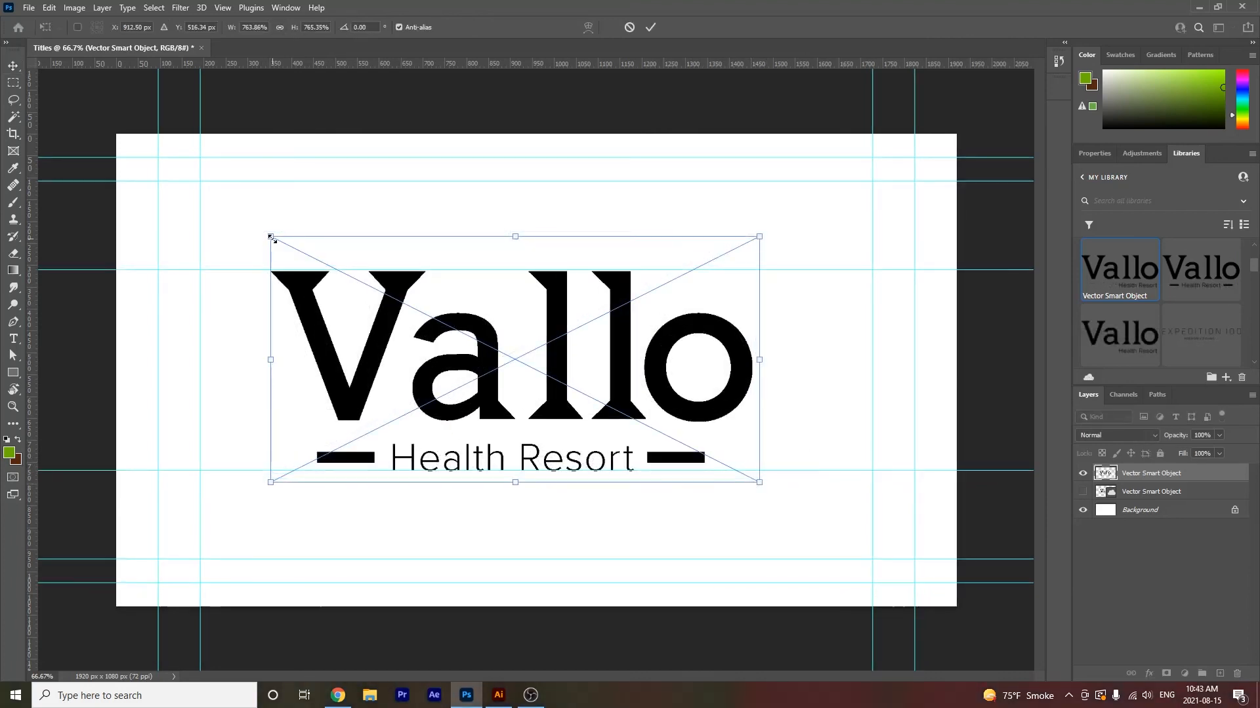
{"action": "left_click_drag", "start_coordinate": [270, 236], "coordinate": [268, 236]}
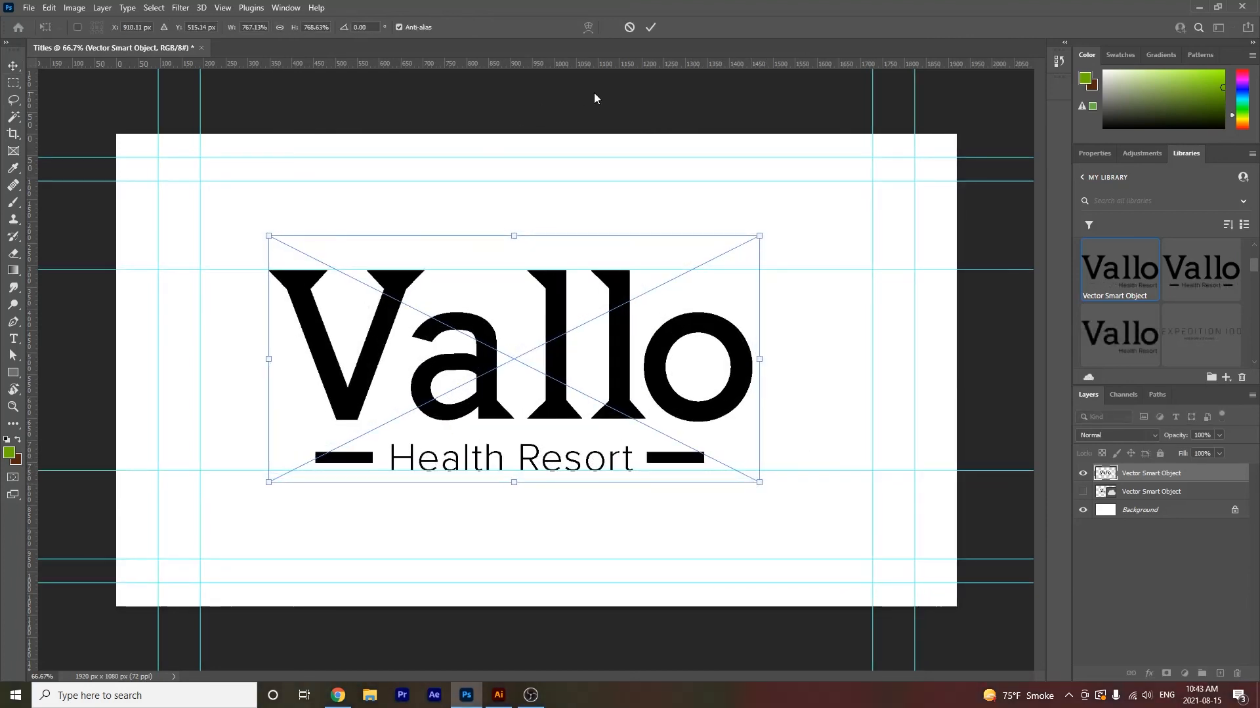
{"action": "left_click", "coordinate": [650, 30]}
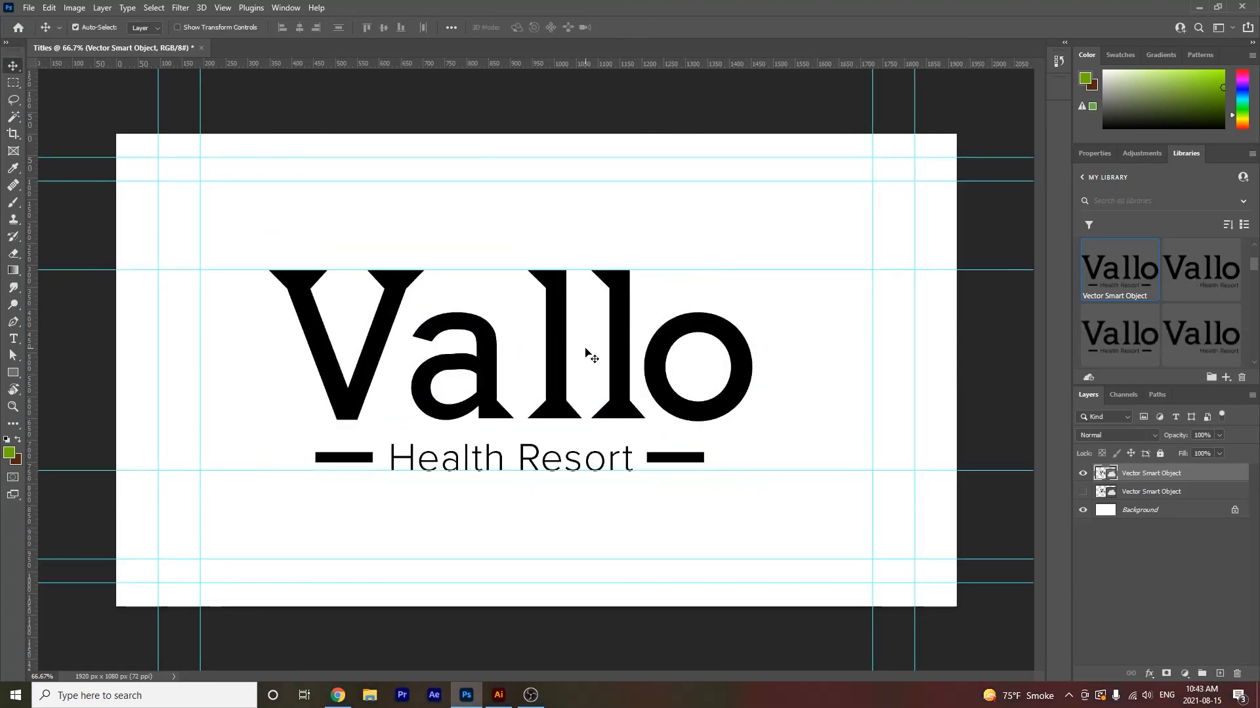
Step: Centre the barred title horizontally and vertically on the whole canvas, then hide the guides and remove the selection
{"action": "key", "text": "ctrl+a"}
{"action": "left_click", "coordinate": [297, 30]}
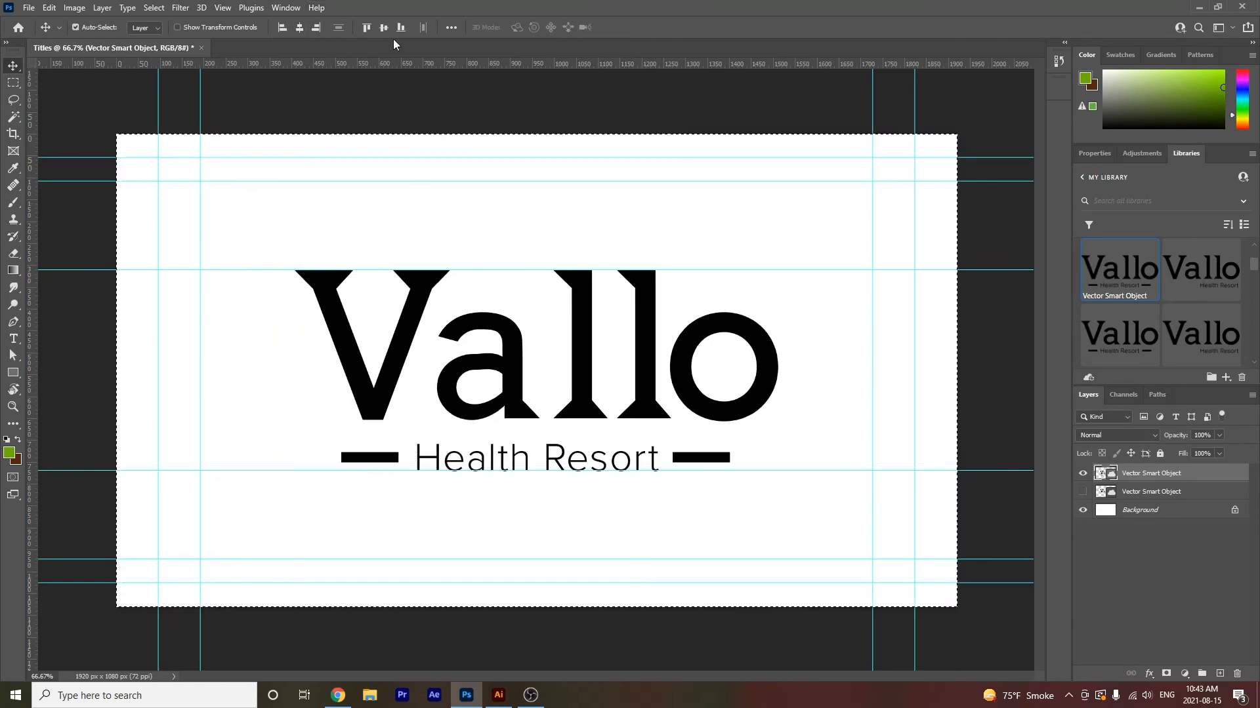
{"action": "left_click", "coordinate": [388, 26]}
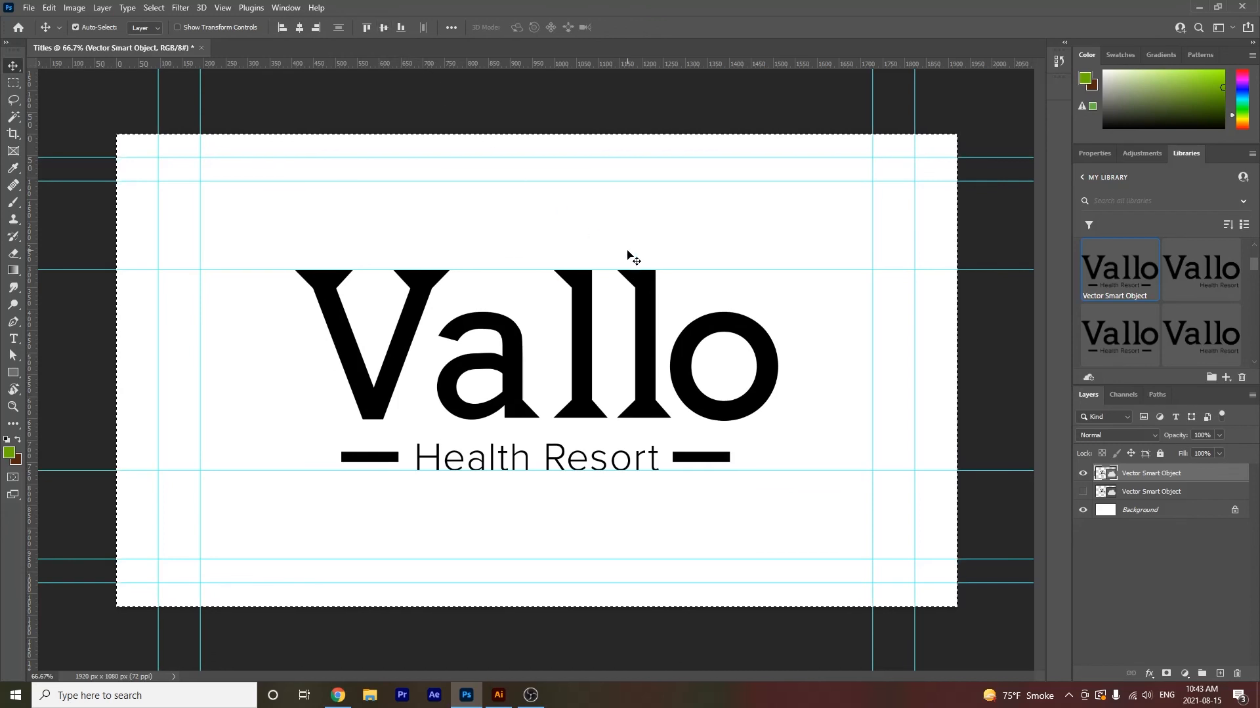
{"action": "key", "text": "ctrl+semicolon"}
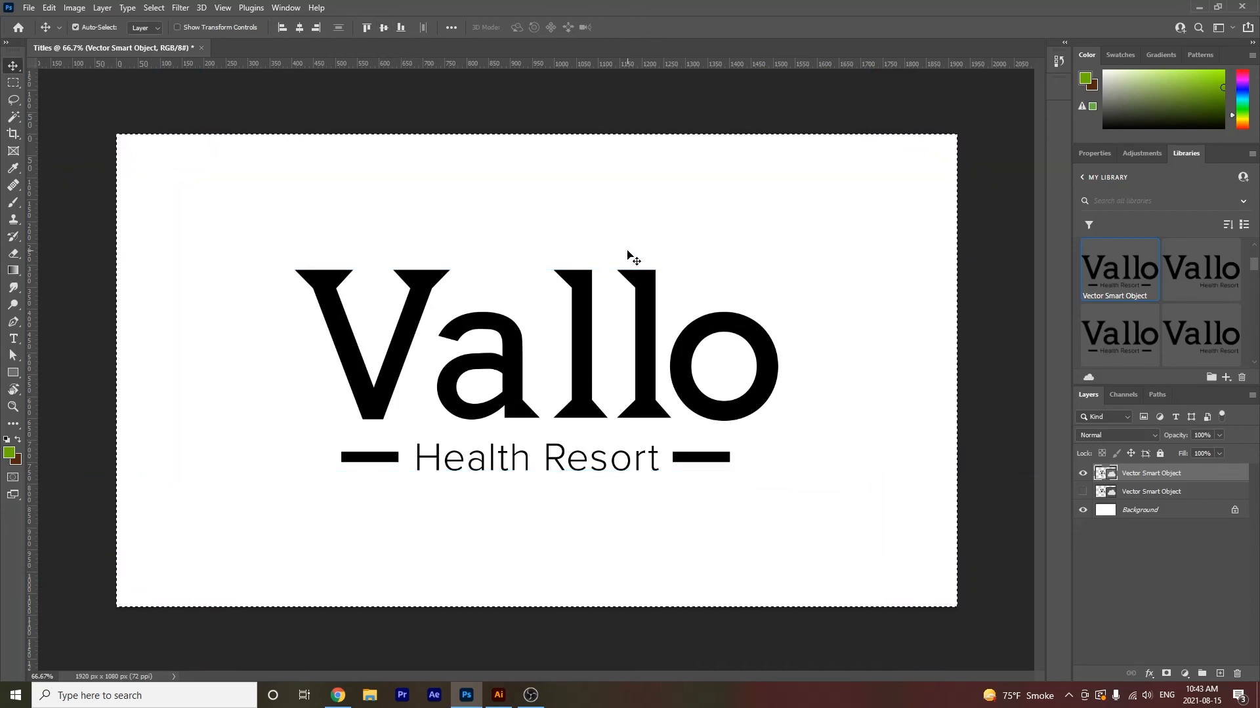
{"action": "key", "text": "ctrl+d"}
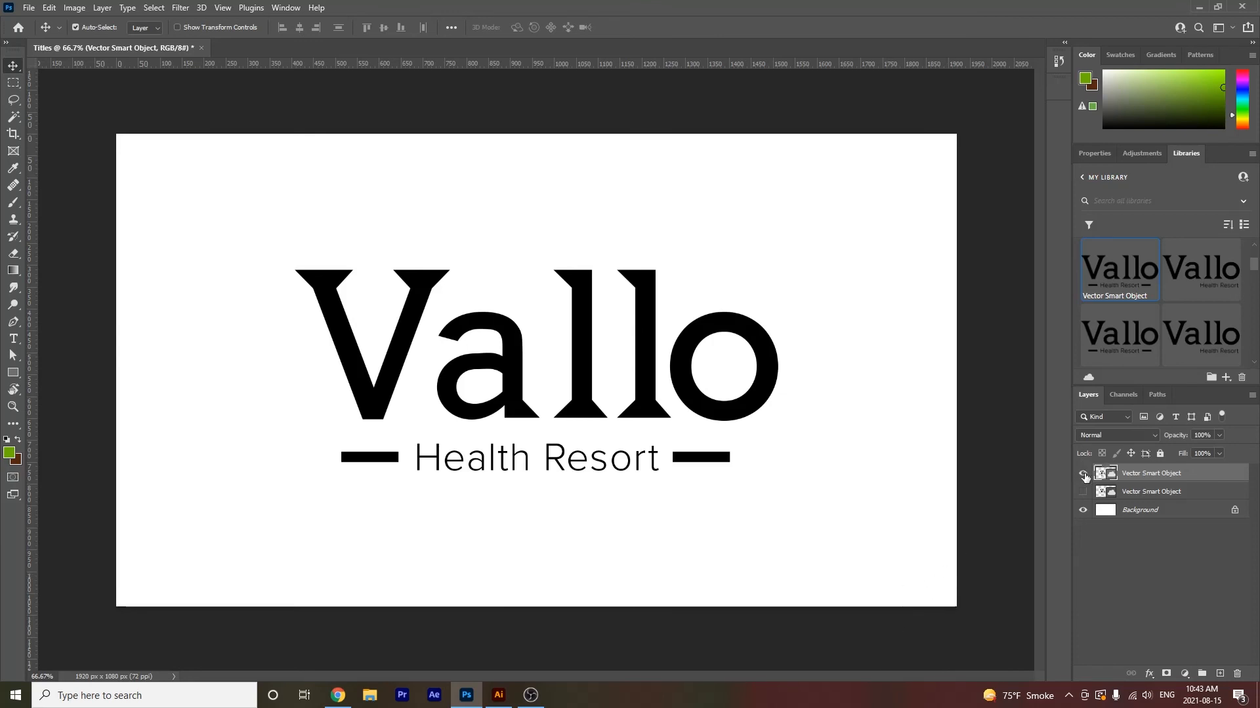
Step: Compare the two title variations by switching layer visibility to the version without bars and back to the barred one
{"action": "left_click", "coordinate": [1083, 474]}
{"action": "left_click", "coordinate": [1082, 492]}
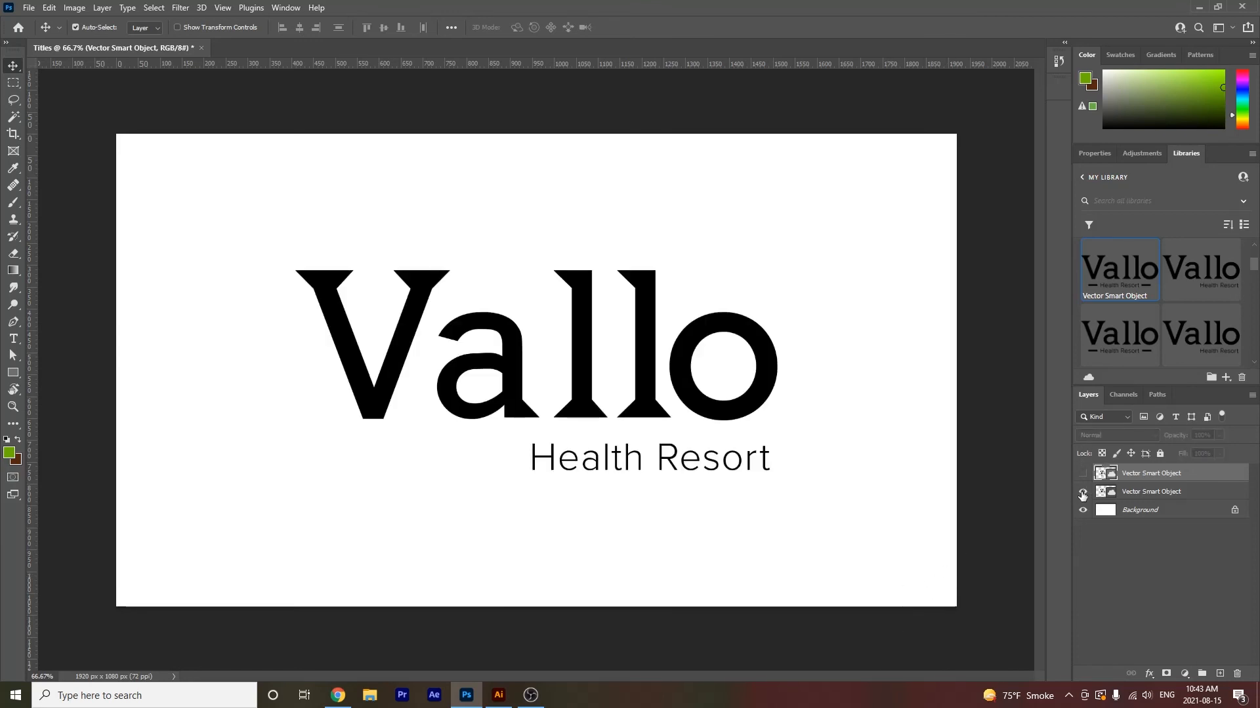
{"action": "left_click", "coordinate": [1082, 492]}
{"action": "left_click", "coordinate": [1083, 474]}
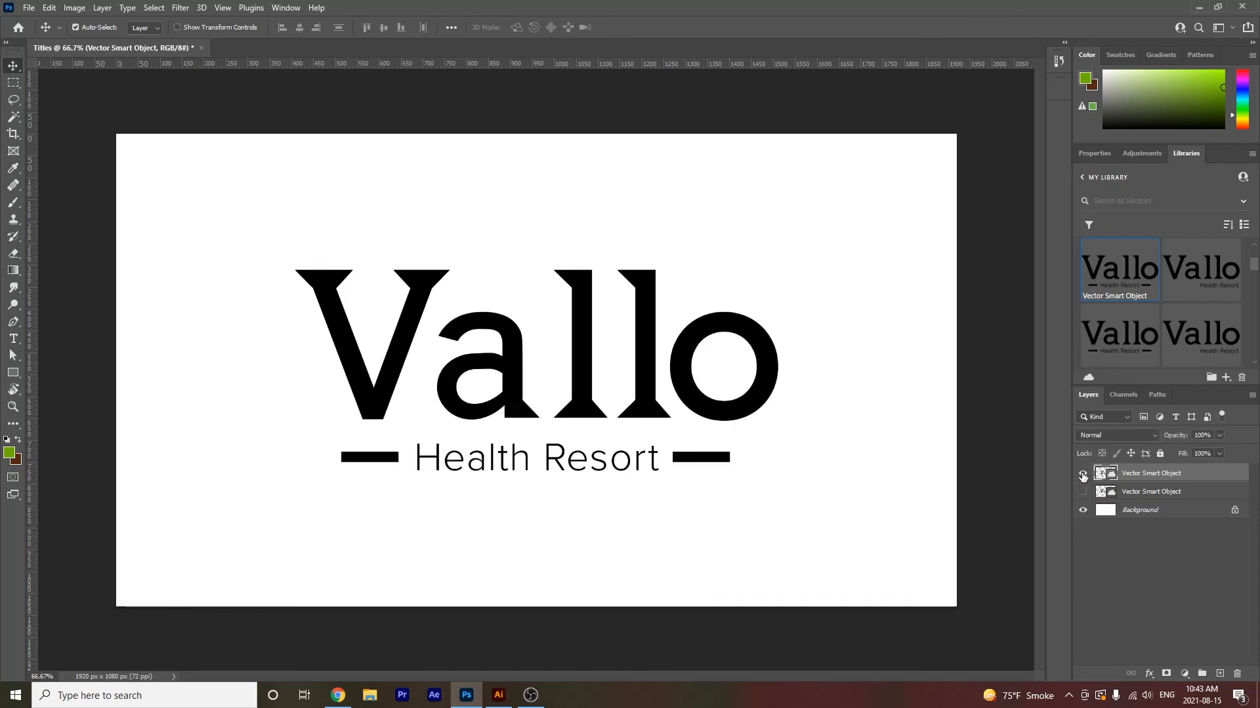